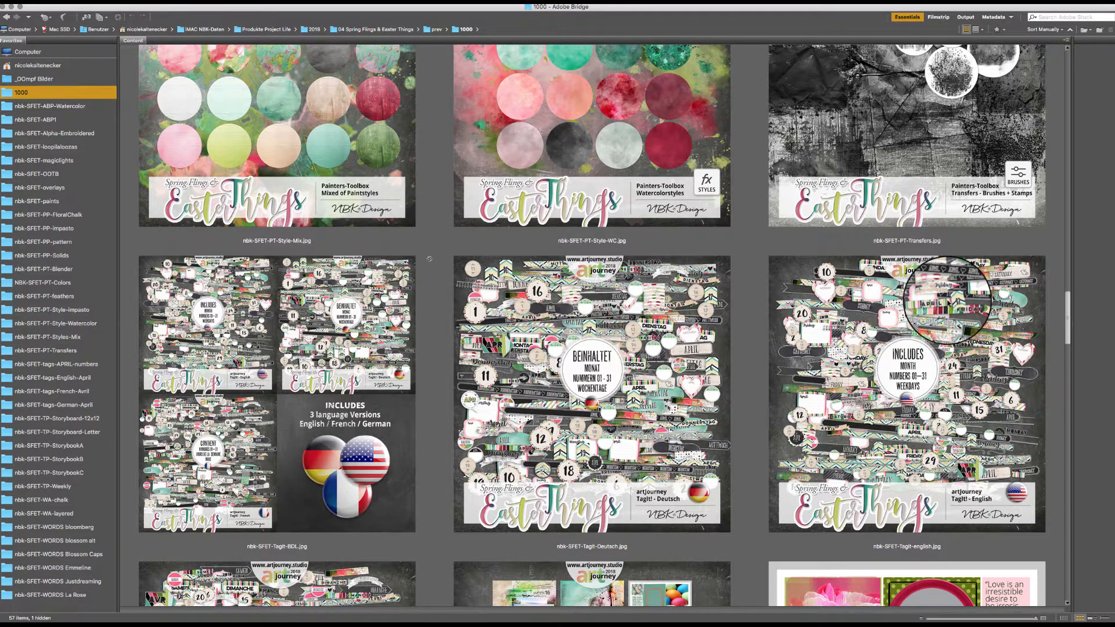
Step: Look over the English, German and French TagIt! preview images in the 1000 folder
{"action": "scroll", "coordinate": [429, 259], "scroll_direction": "up", "scroll_amount": 1}
{"action": "scroll", "coordinate": [946, 296], "scroll_direction": "down", "scroll_amount": 1}
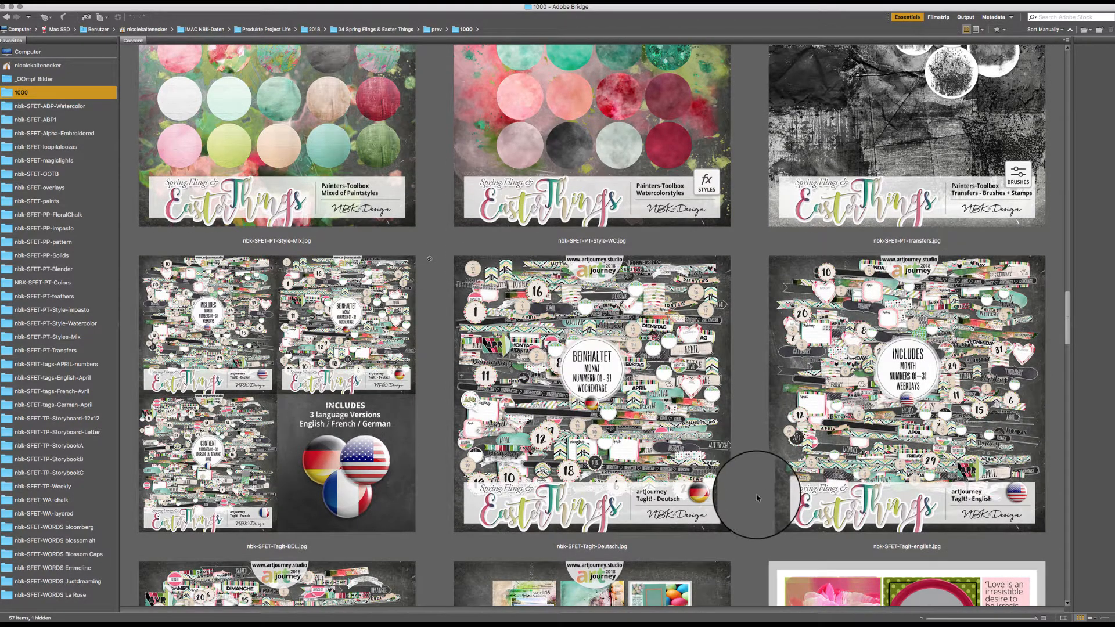
{"action": "left_click_drag", "start_coordinate": [1067, 311], "coordinate": [1070, 322]}
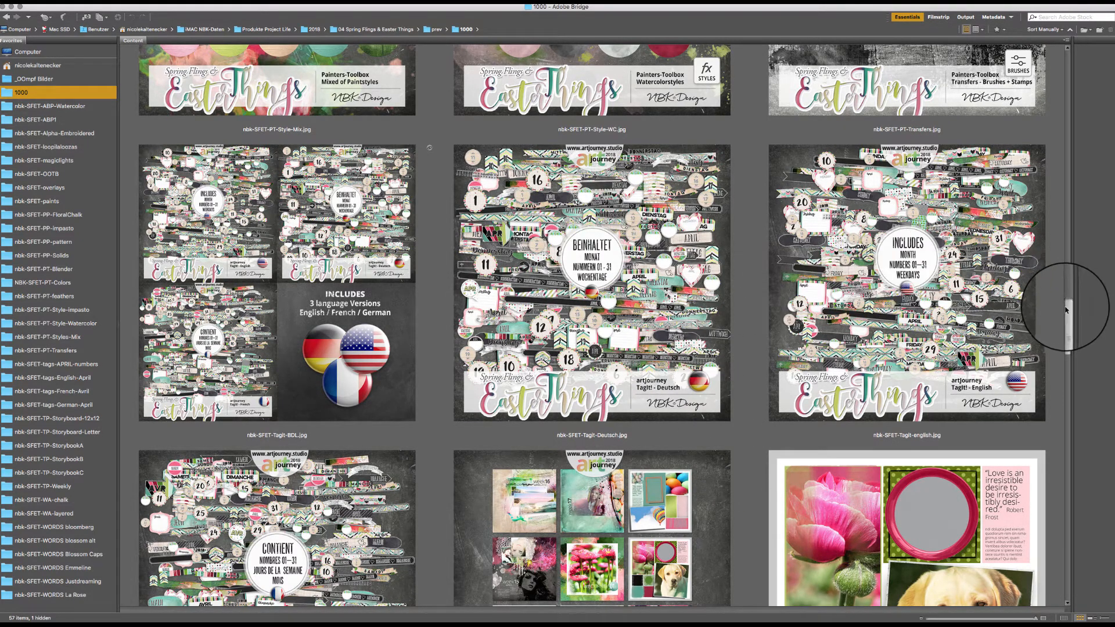
{"action": "left_click_drag", "start_coordinate": [1065, 309], "coordinate": [1069, 316]}
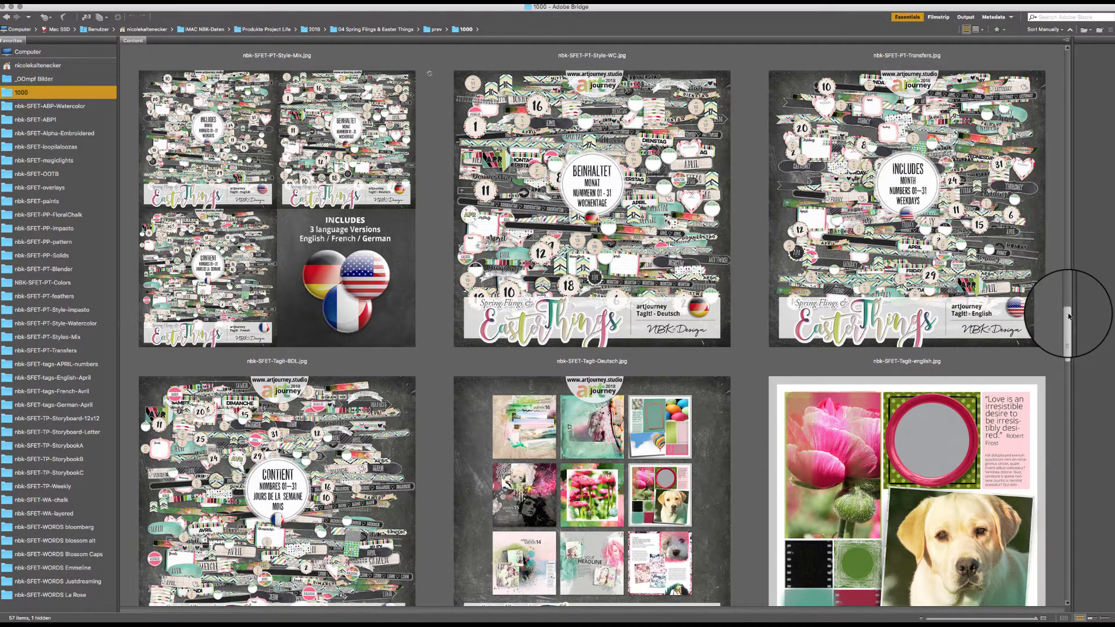
{"action": "left_click_drag", "start_coordinate": [1069, 316], "coordinate": [1024, 297]}
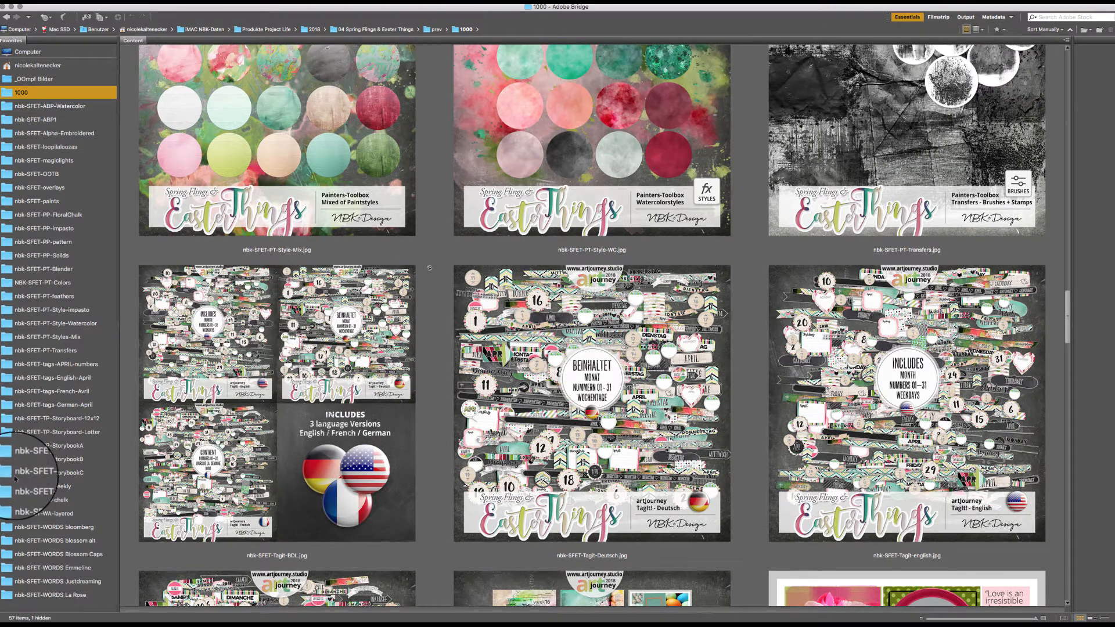
Step: Open the nbk-SFET-tags-APRIL-numbers folder and look through its number tags
{"action": "left_click", "coordinate": [76, 364]}
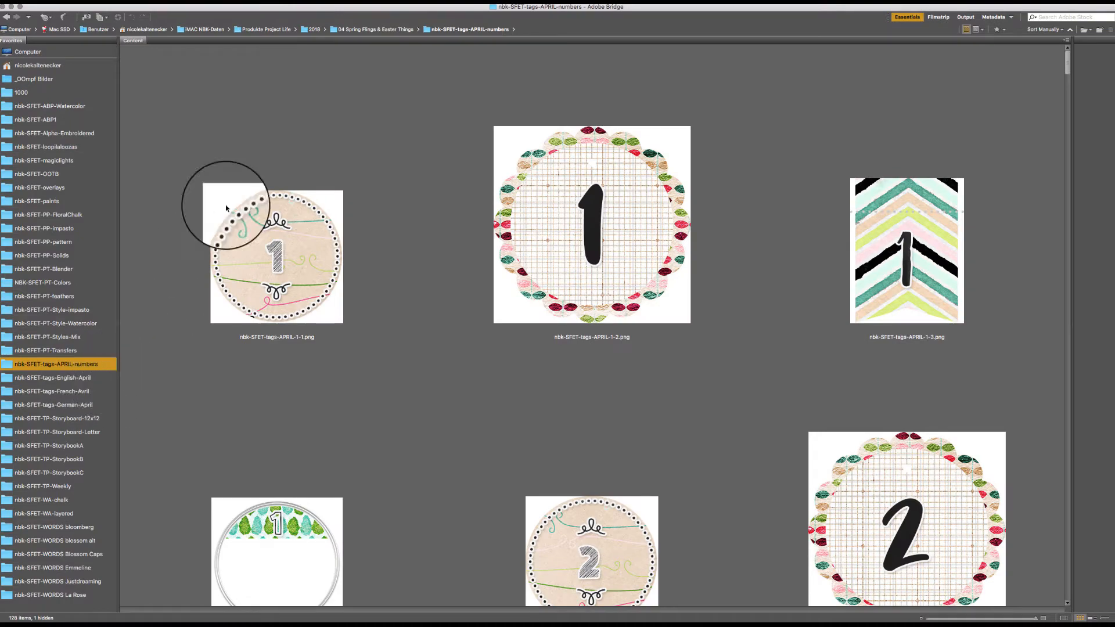
{"action": "left_click_drag", "start_coordinate": [1066, 59], "coordinate": [893, 558]}
{"action": "scroll", "coordinate": [892, 557], "scroll_direction": "up", "scroll_amount": 8}
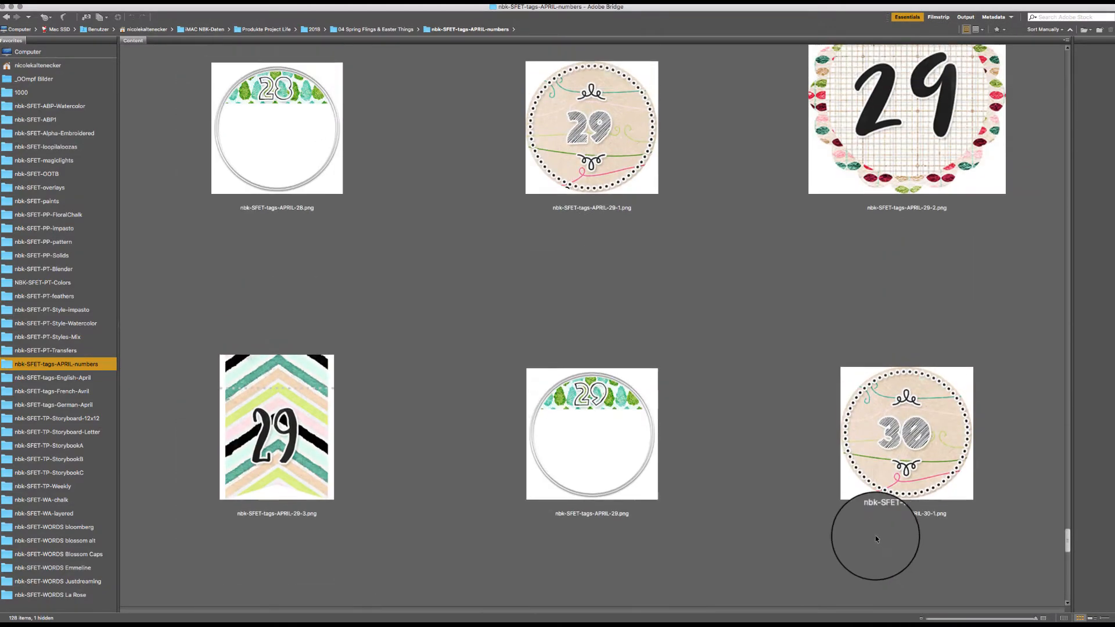
{"action": "scroll", "coordinate": [866, 526], "scroll_direction": "up", "scroll_amount": 10}
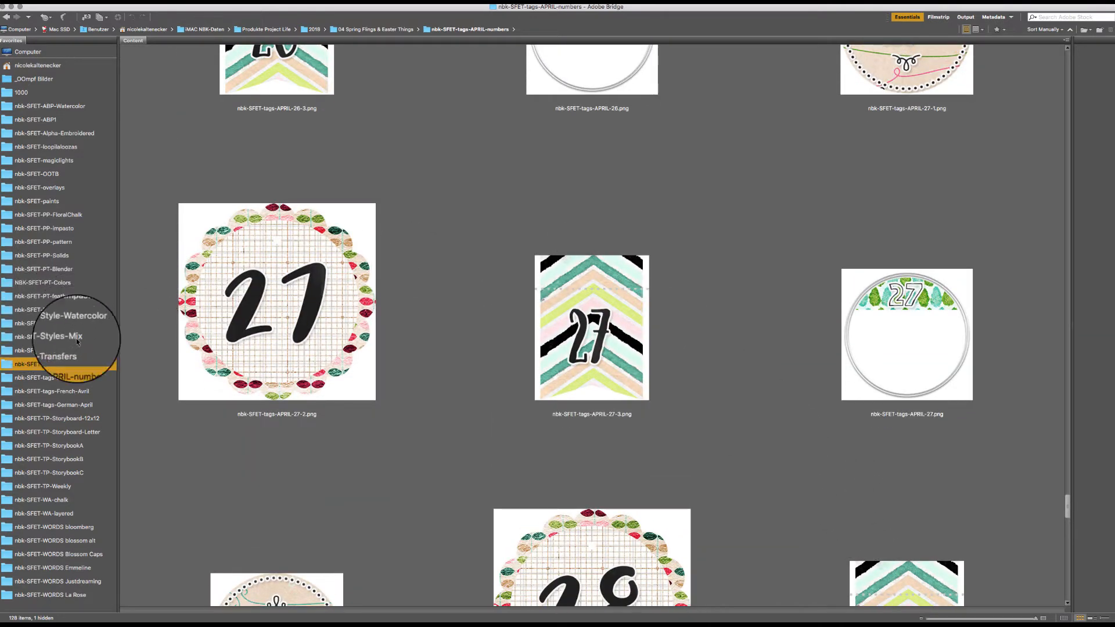
Step: Open the nbk-SFET-tags-APR subfolder of nbk-SFET-tags-English-April and look through its APR tags
{"action": "left_click", "coordinate": [87, 378]}
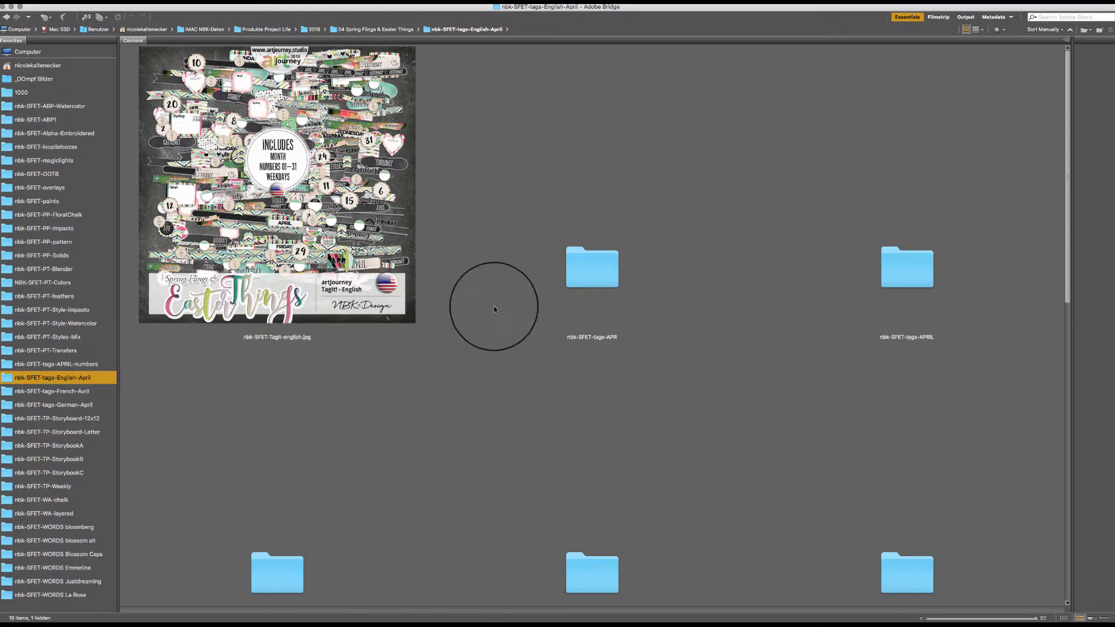
{"action": "double_click", "coordinate": [600, 264]}
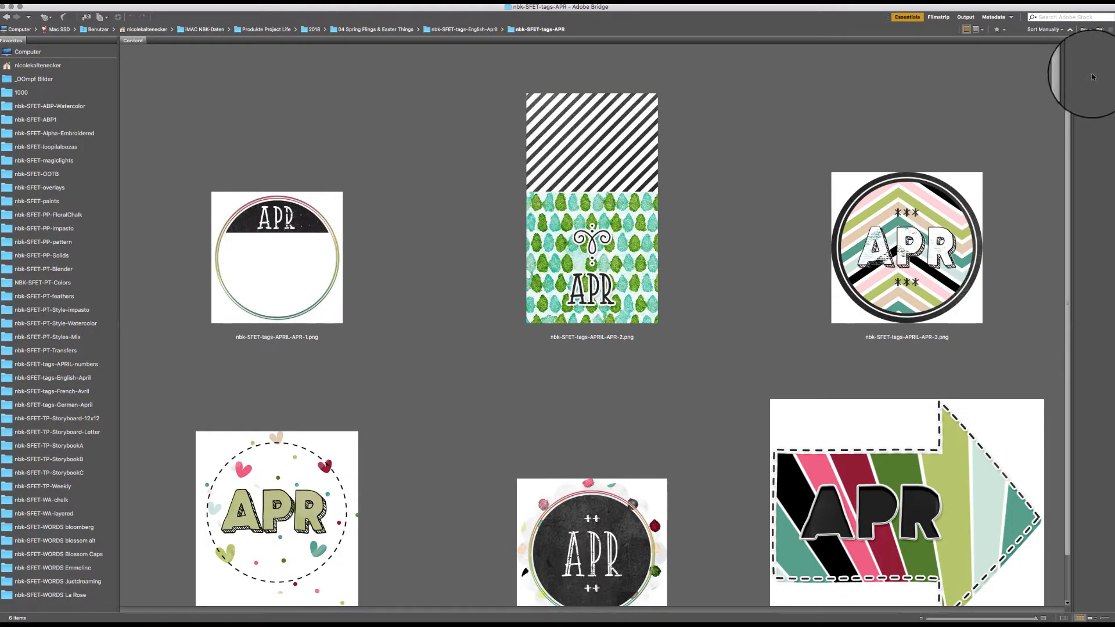
{"action": "scroll", "coordinate": [1049, 111], "scroll_direction": "down", "scroll_amount": 2}
{"action": "scroll", "coordinate": [1010, 145], "scroll_direction": "up", "scroll_amount": 2}
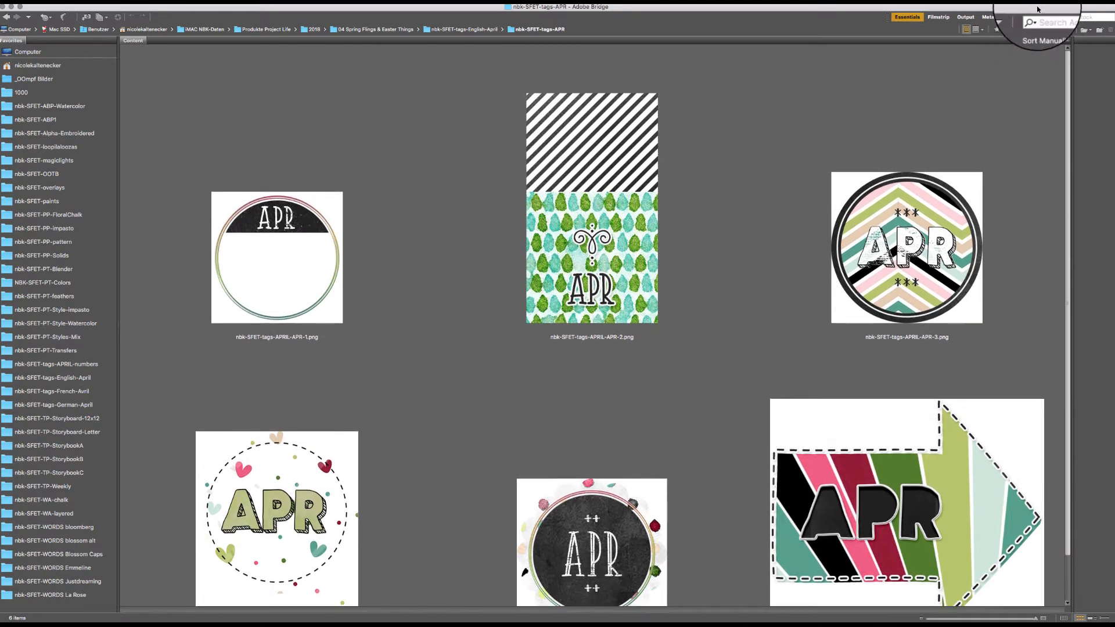
Step: Return to the English April folder, open nbk-SFET-tags-APRIL and look through all its April word tags
{"action": "left_click", "coordinate": [6, 18]}
{"action": "left_click", "coordinate": [916, 256]}
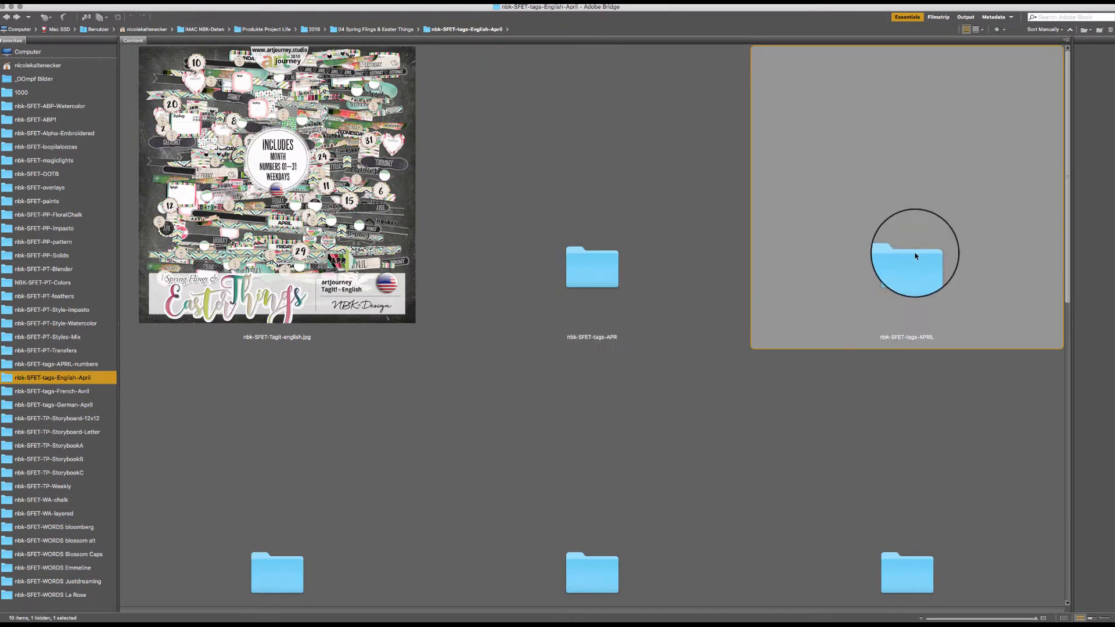
{"action": "double_click", "coordinate": [915, 256]}
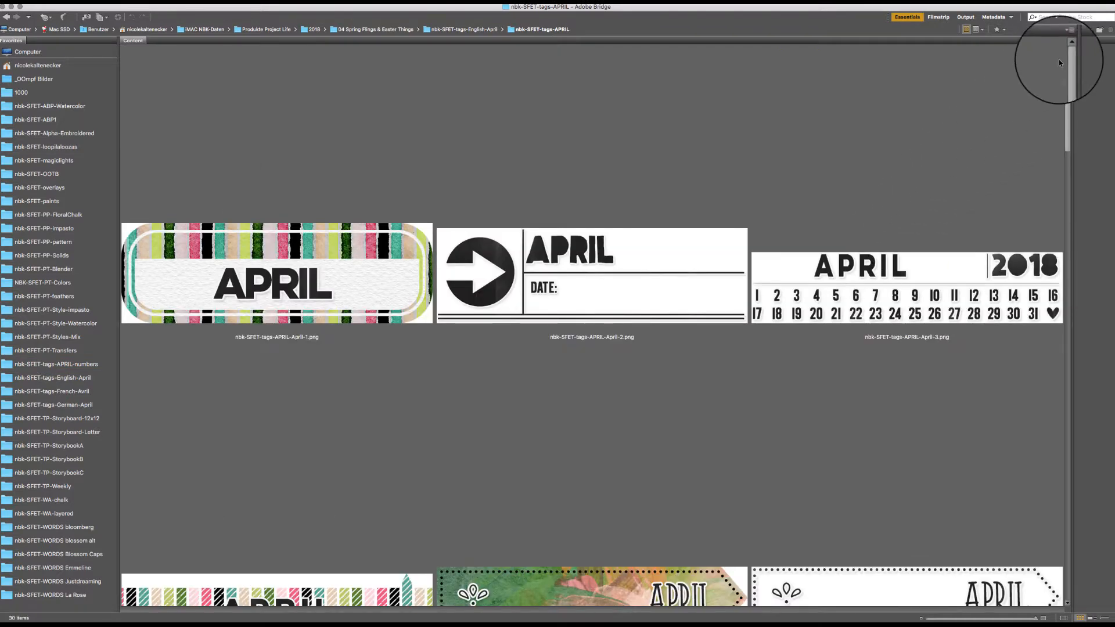
{"action": "scroll", "coordinate": [1050, 87], "scroll_direction": "down", "scroll_amount": 6}
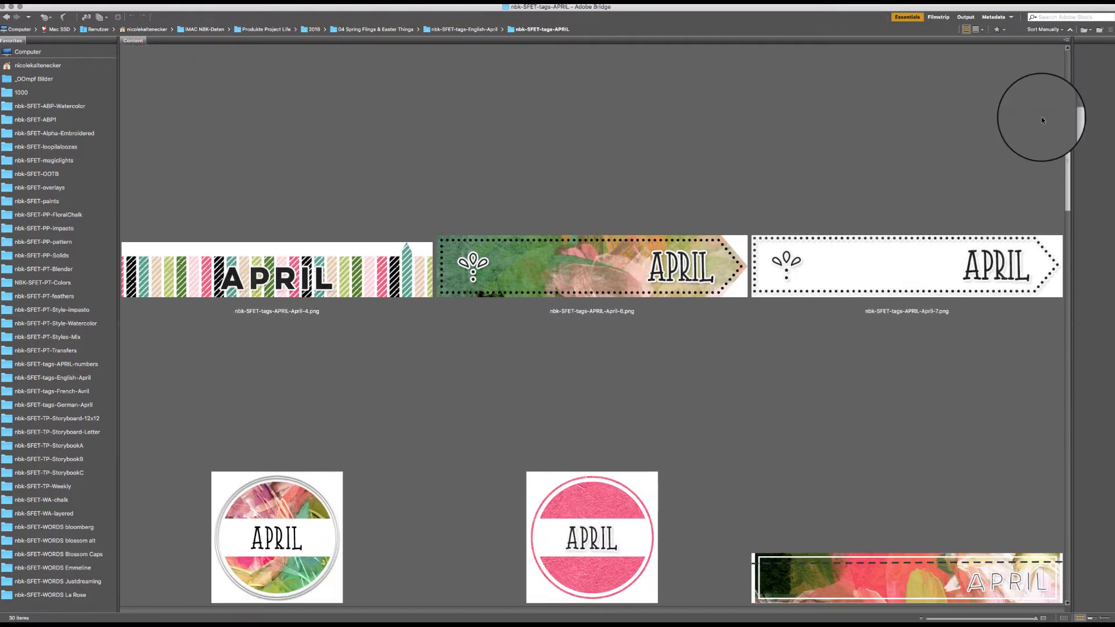
{"action": "scroll", "coordinate": [1040, 117], "scroll_direction": "down", "scroll_amount": 10}
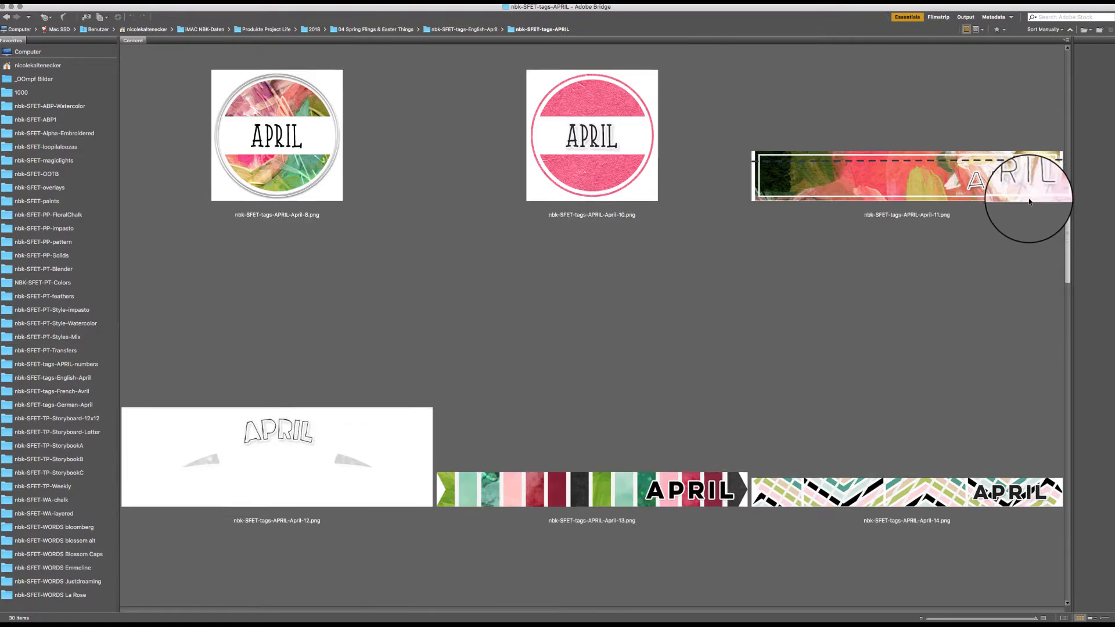
{"action": "scroll", "coordinate": [1029, 204], "scroll_direction": "down", "scroll_amount": 2}
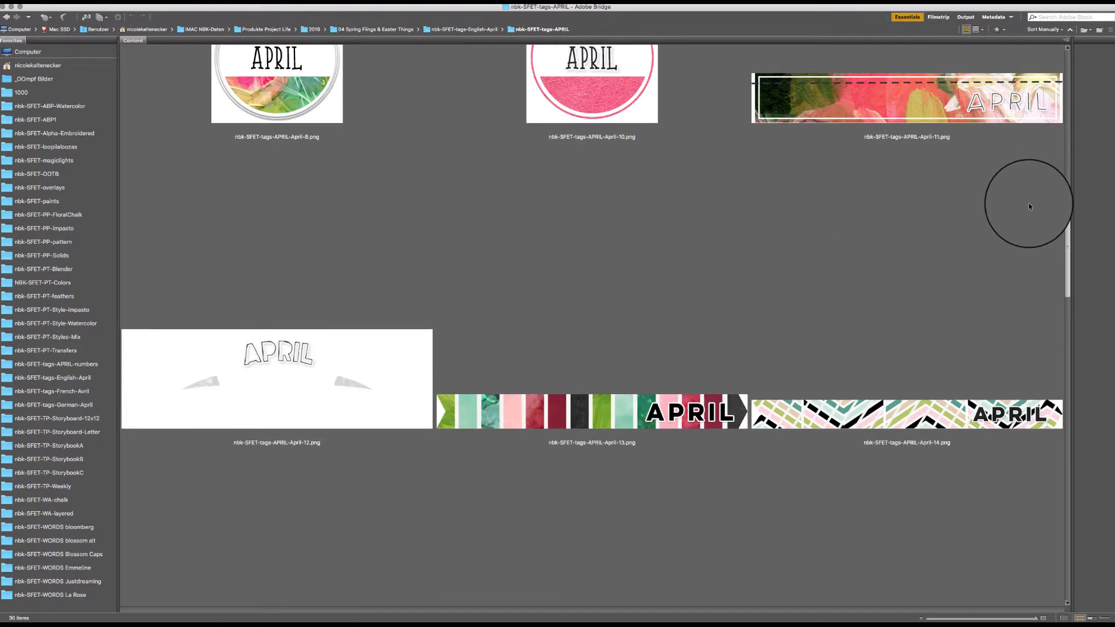
{"action": "scroll", "coordinate": [1020, 227], "scroll_direction": "down", "scroll_amount": 5}
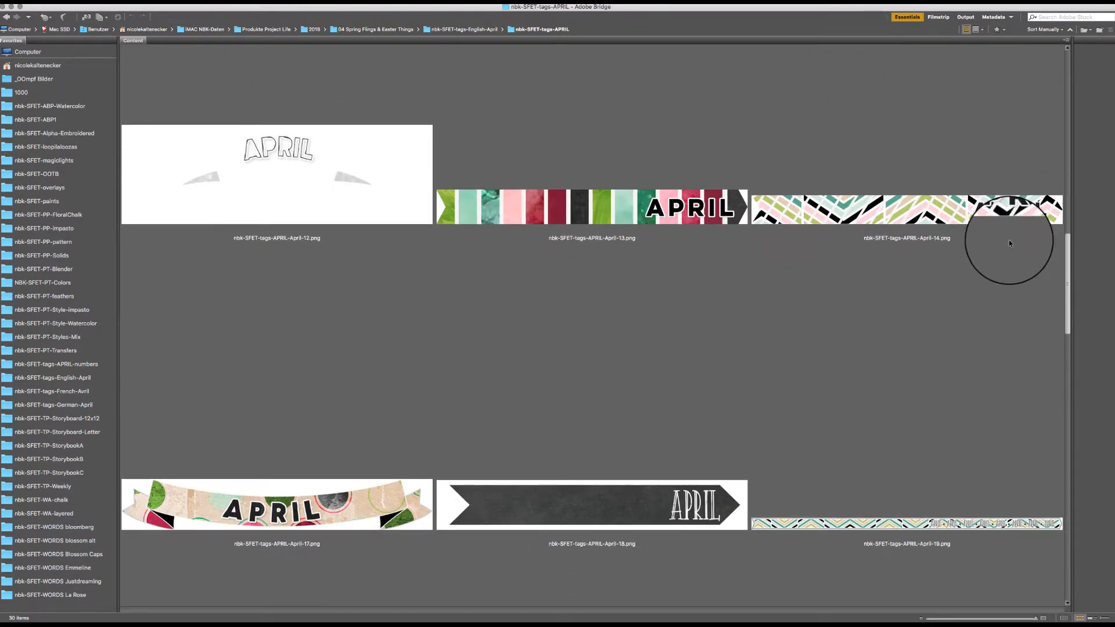
{"action": "scroll", "coordinate": [1008, 242], "scroll_direction": "down", "scroll_amount": 12}
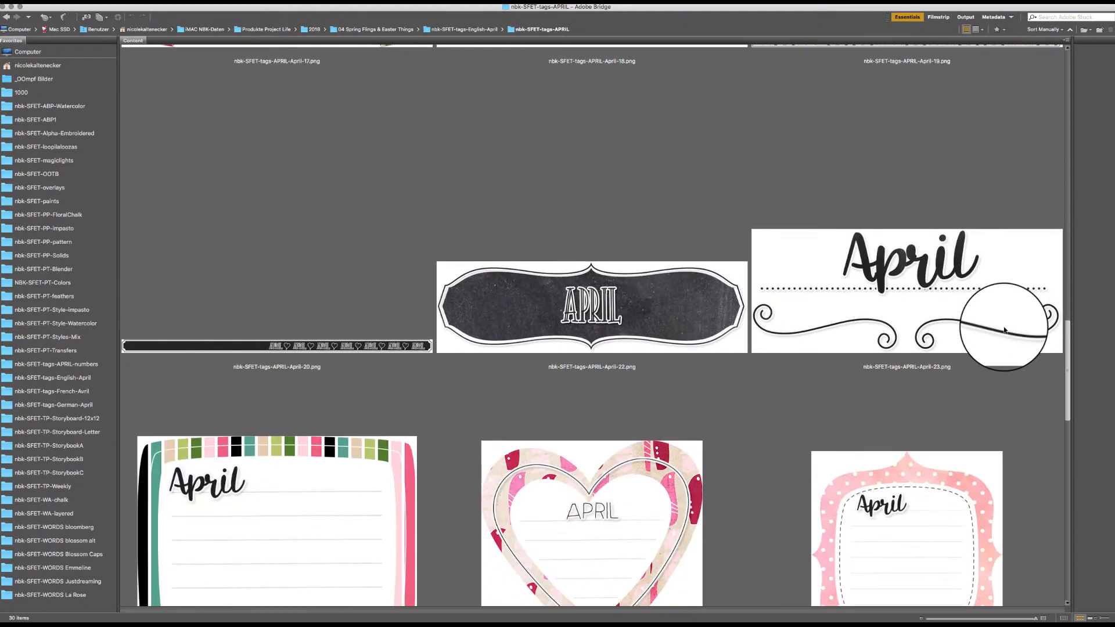
{"action": "scroll", "coordinate": [1004, 330], "scroll_direction": "down", "scroll_amount": 12}
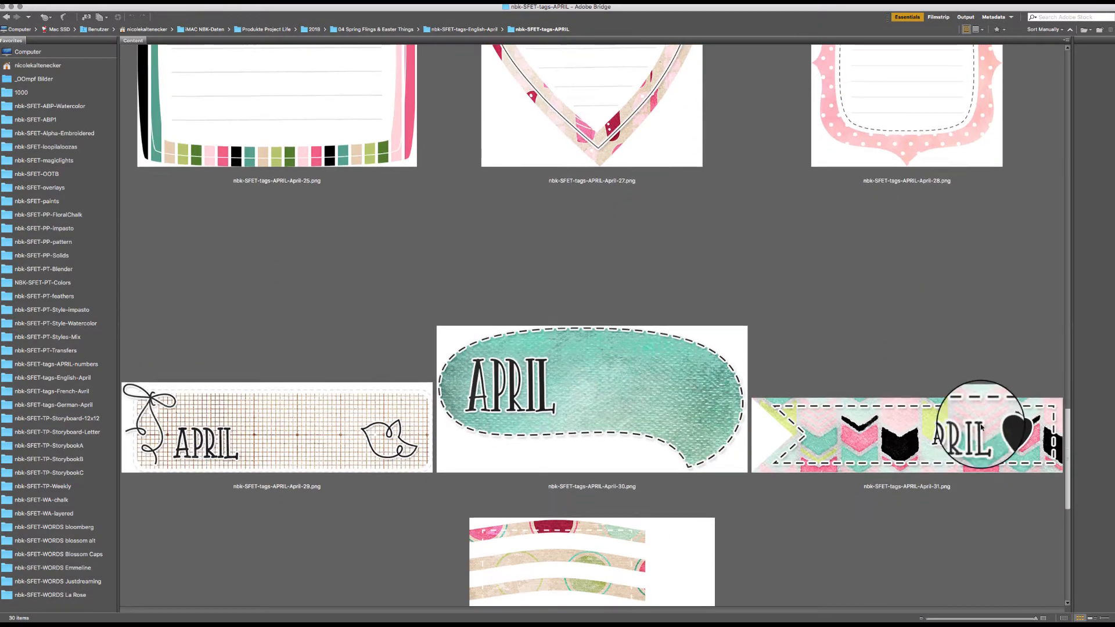
{"action": "scroll", "coordinate": [981, 427], "scroll_direction": "down", "scroll_amount": 9}
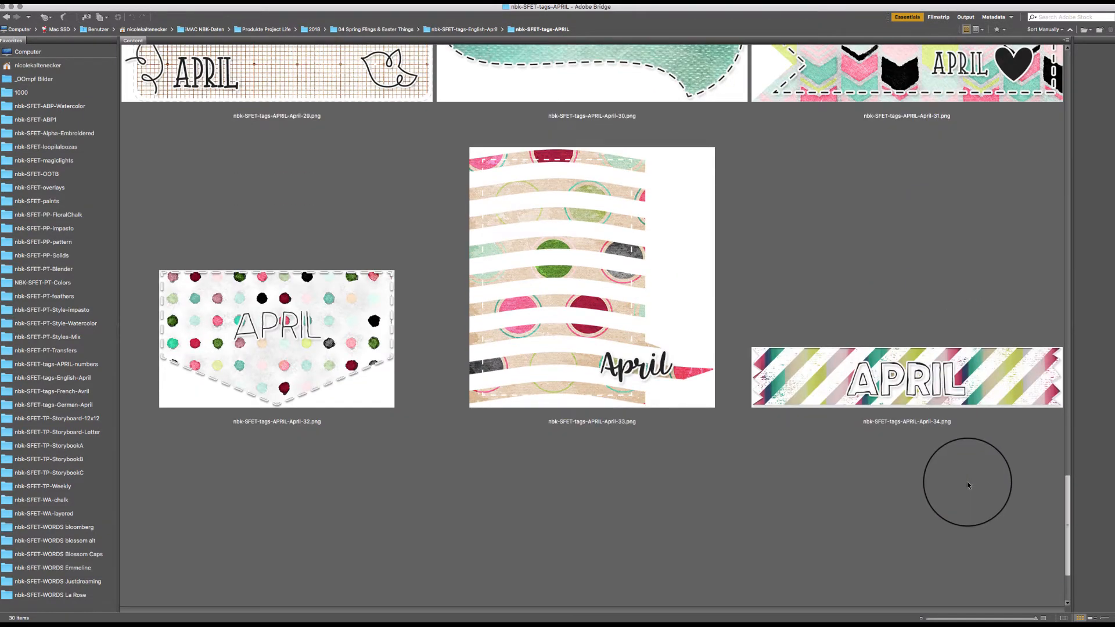
{"action": "scroll", "coordinate": [968, 510], "scroll_direction": "down", "scroll_amount": 3}
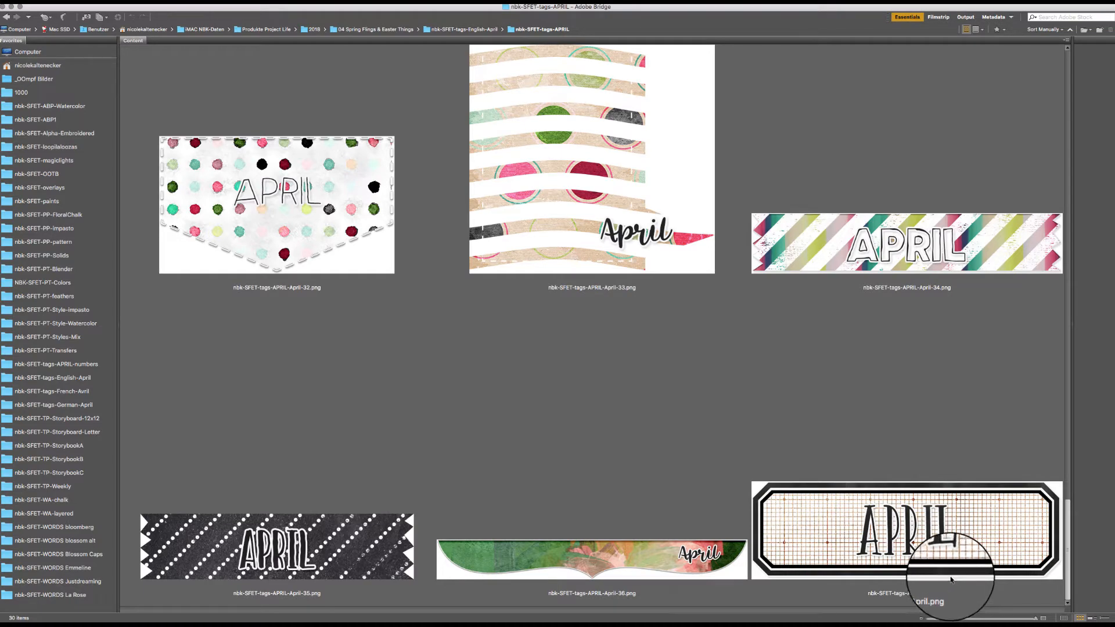
{"action": "scroll", "coordinate": [941, 526], "scroll_direction": "up", "scroll_amount": 20}
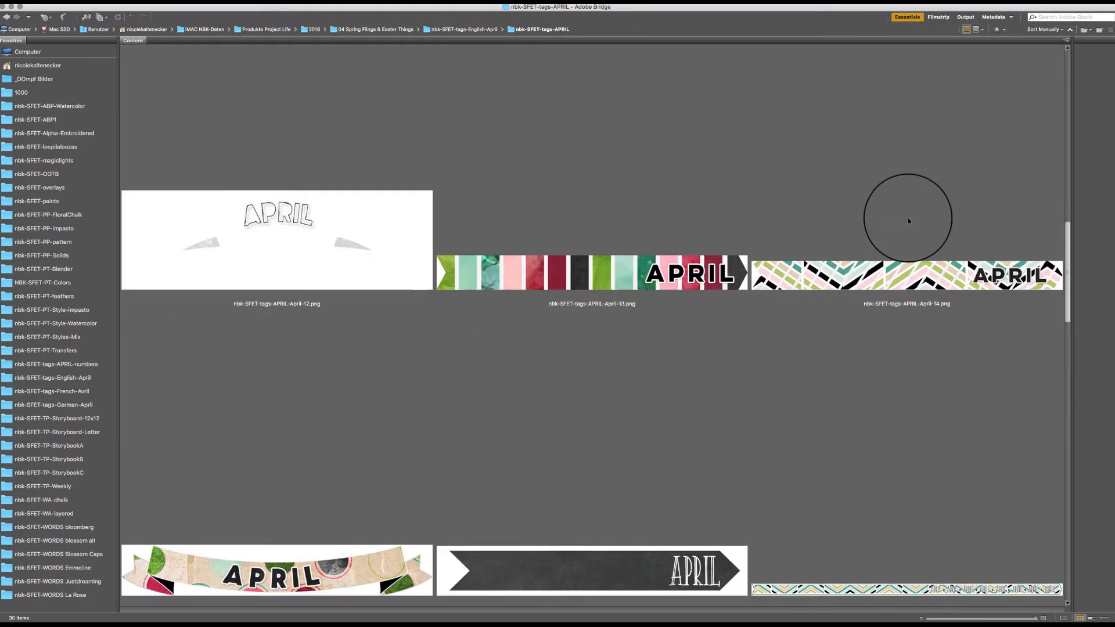
{"action": "scroll", "coordinate": [882, 164], "scroll_direction": "up", "scroll_amount": 5}
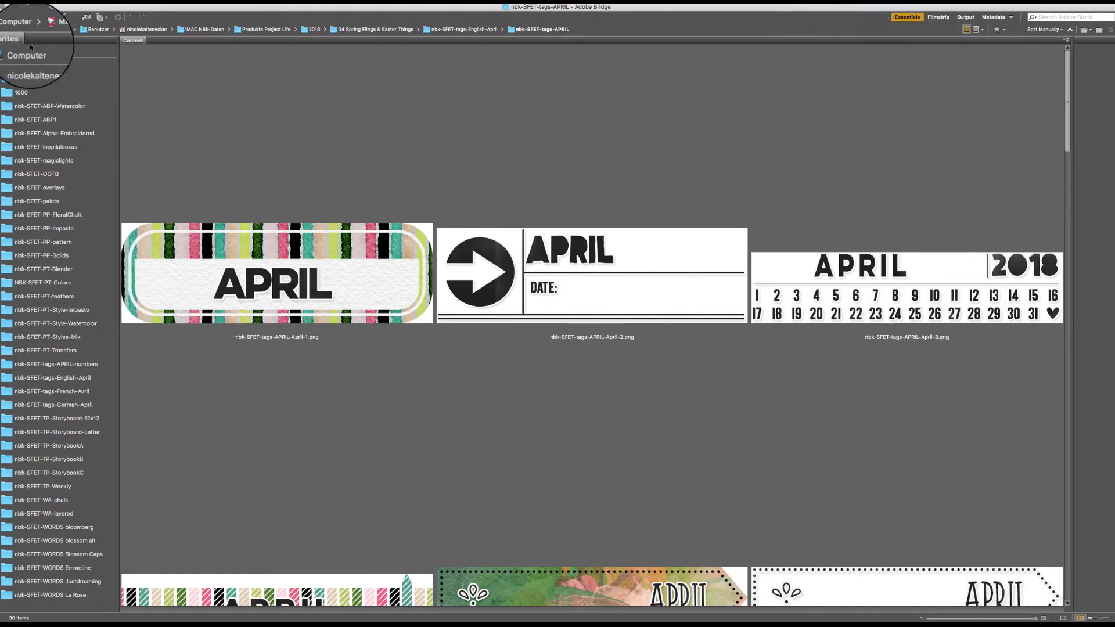
Step: Return to the English April folder, open nbk-SFET-tags-APRIL-Friday and look through its Friday tags
{"action": "left_click", "coordinate": [6, 18]}
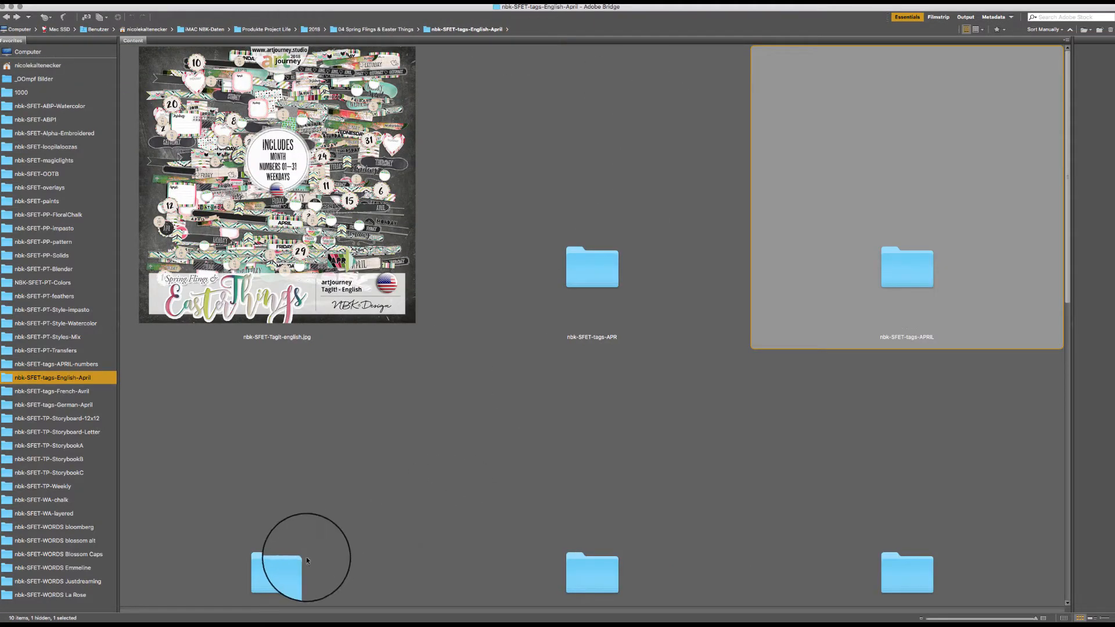
{"action": "left_click", "coordinate": [284, 567]}
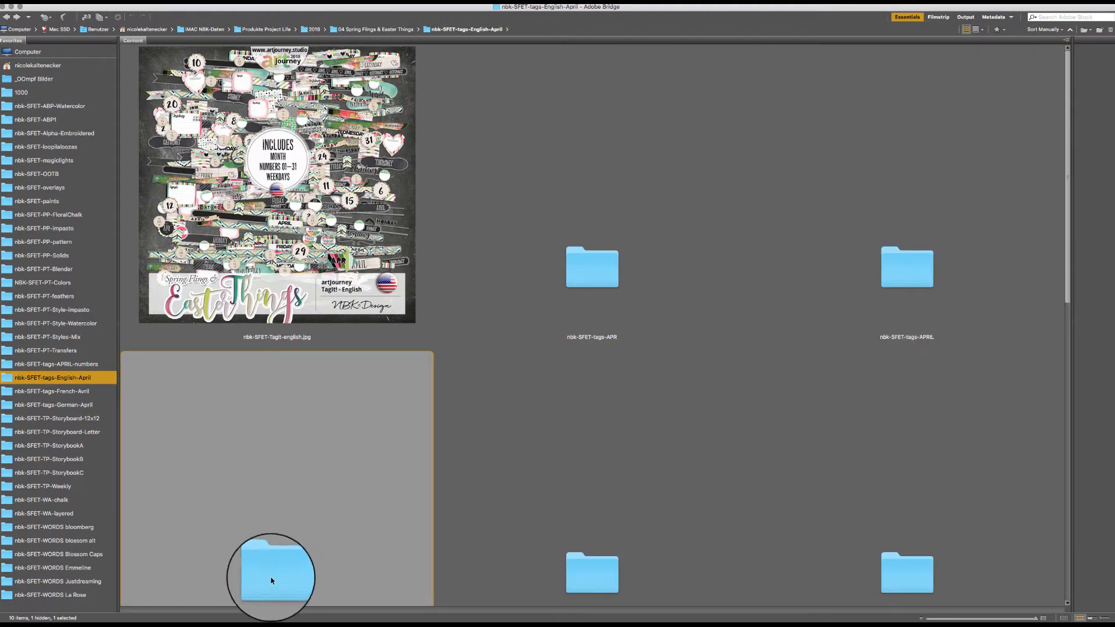
{"action": "double_click", "coordinate": [272, 580]}
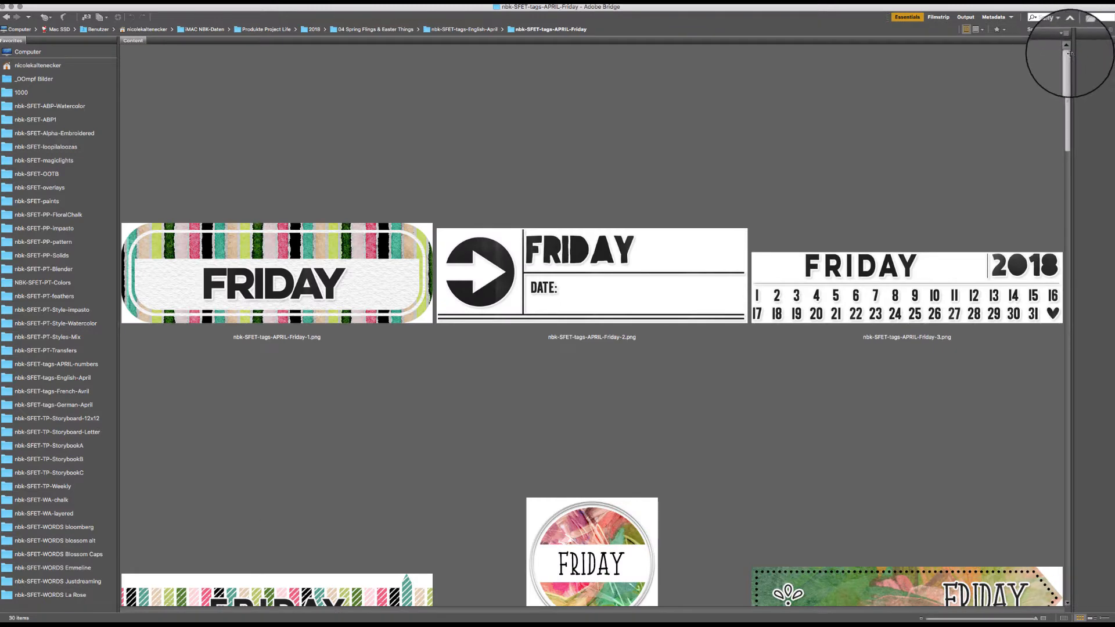
{"action": "left_click_drag", "start_coordinate": [1067, 56], "coordinate": [1033, 531]}
{"action": "left_click", "coordinate": [1062, 297]}
{"action": "scroll", "coordinate": [1053, 357], "scroll_direction": "down", "scroll_amount": 3}
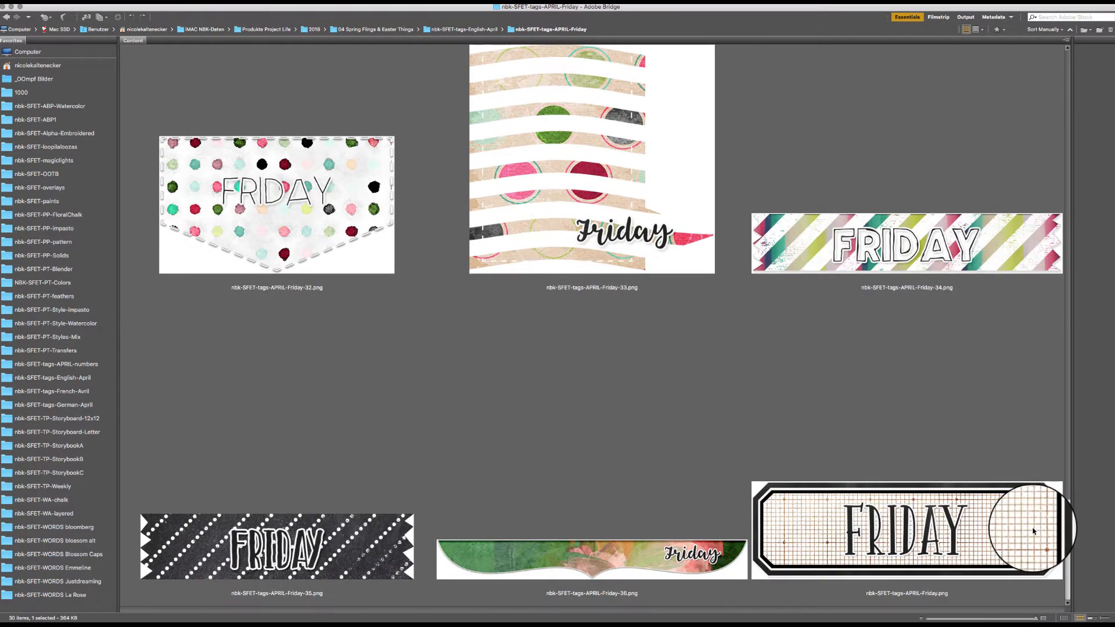
Step: Return to the English April folder, open nbk-SFET-tags-APRIL-Tuesday and look over its Tuesday tags
{"action": "left_click", "coordinate": [5, 16]}
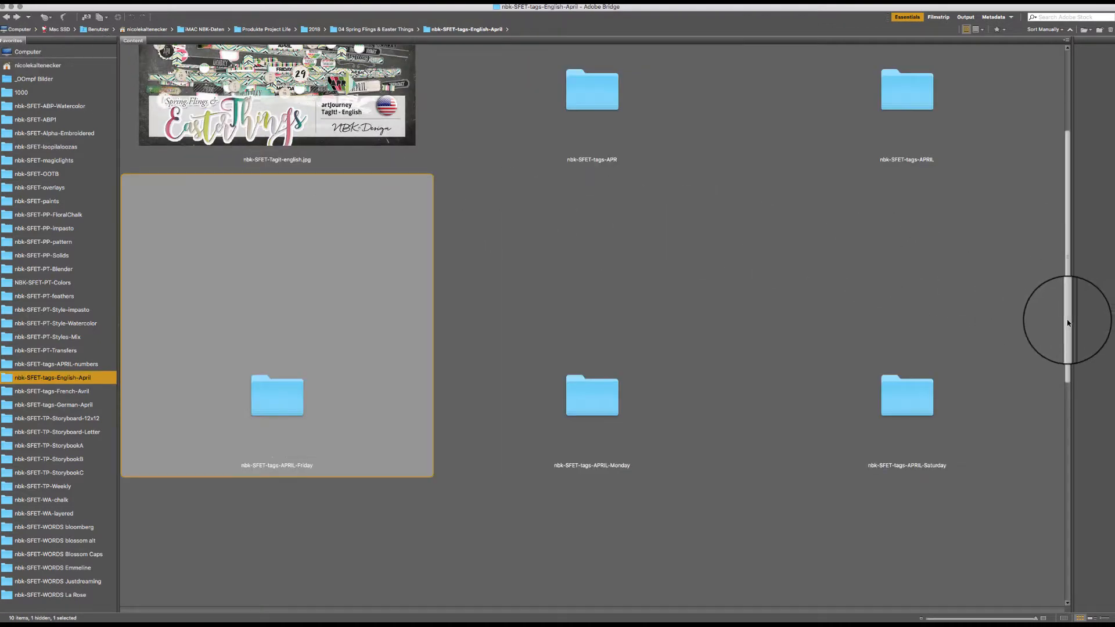
{"action": "left_click_drag", "start_coordinate": [1067, 323], "coordinate": [1027, 450]}
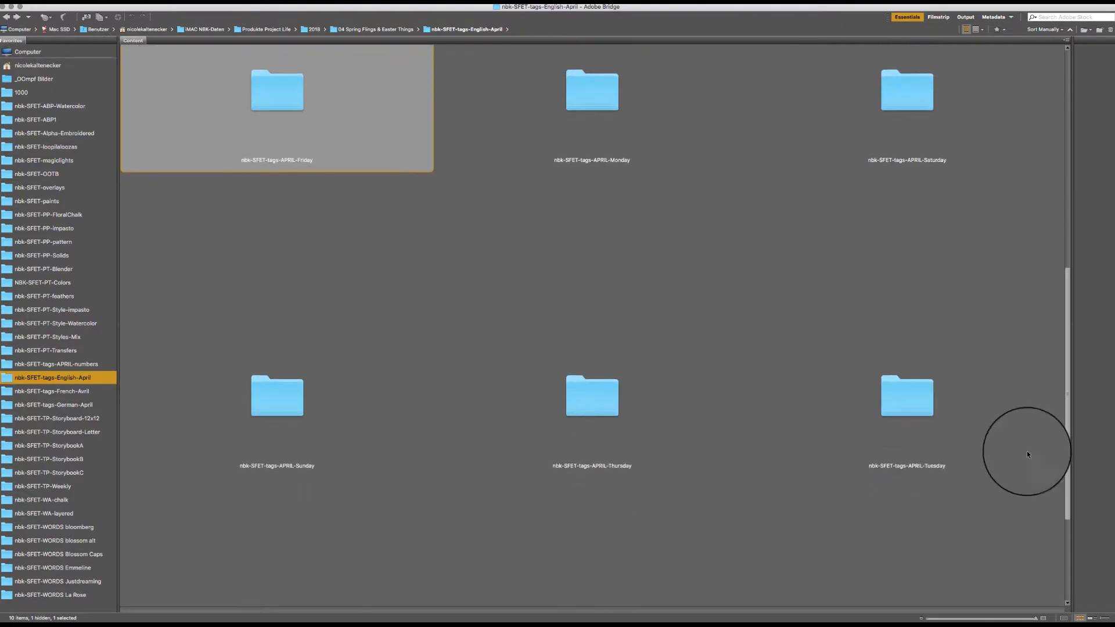
{"action": "double_click", "coordinate": [922, 413]}
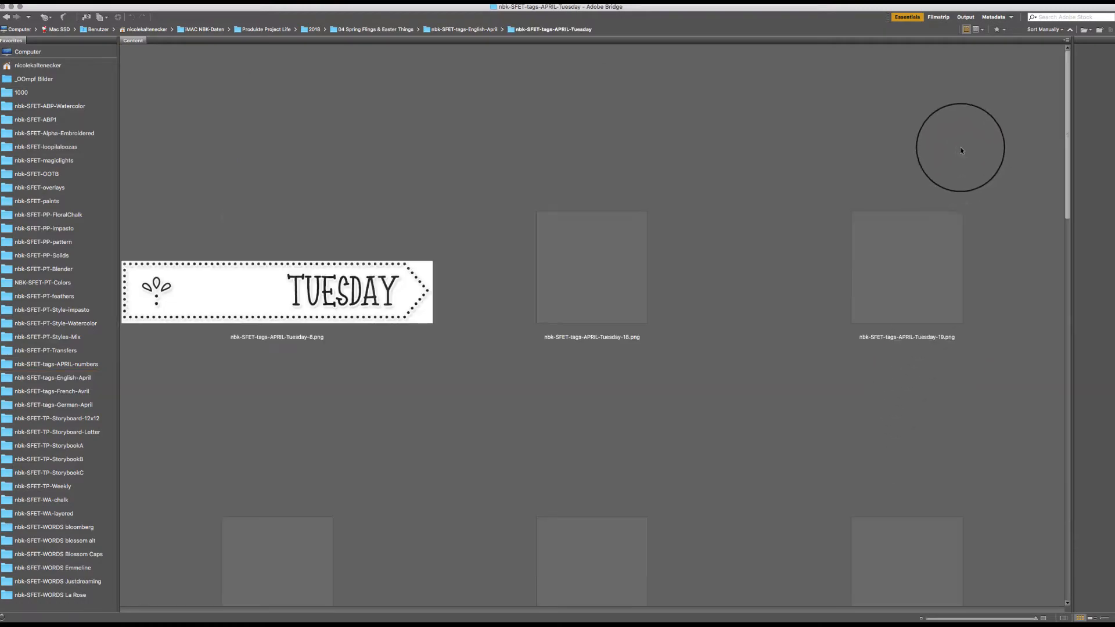
{"action": "left_click_drag", "start_coordinate": [1070, 99], "coordinate": [813, 2]}
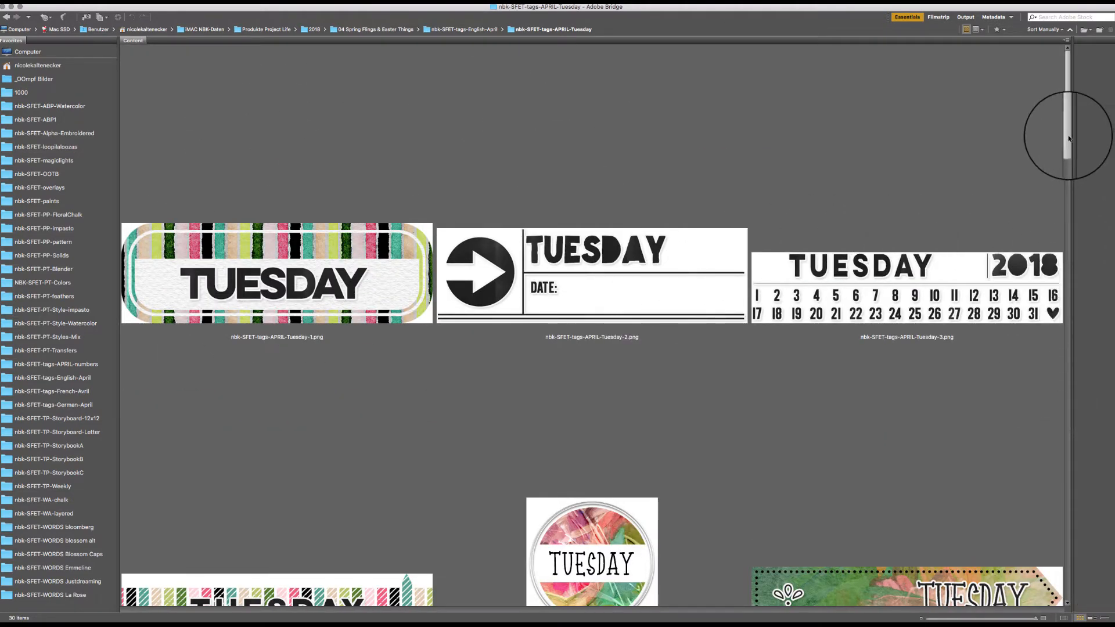
{"action": "left_click_drag", "start_coordinate": [1068, 138], "coordinate": [863, 97]}
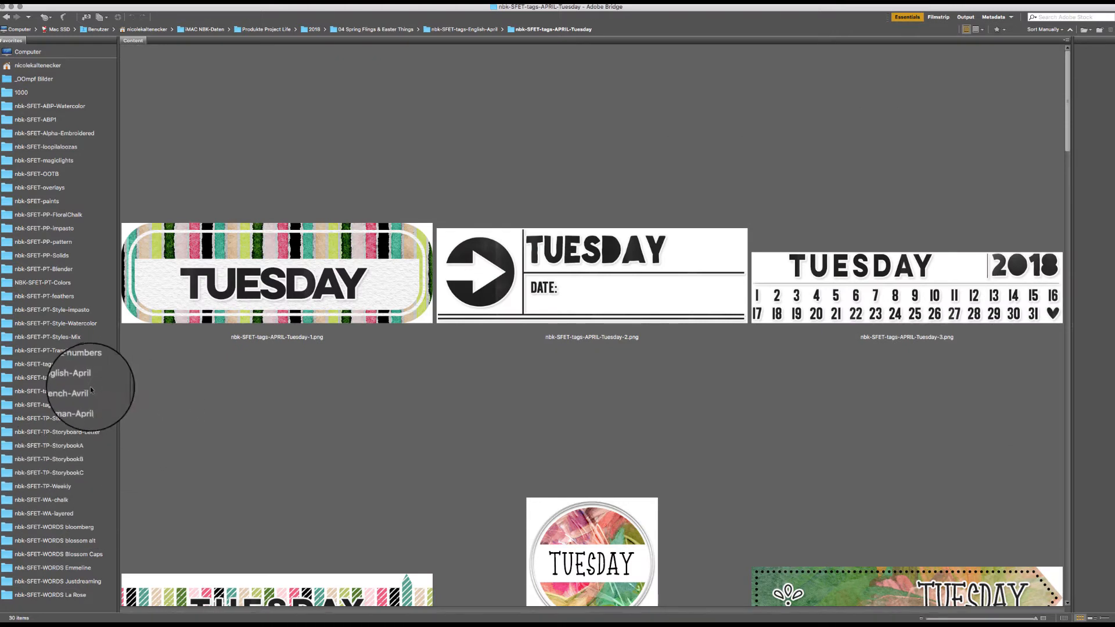
Step: Open nbk-SFET-artJourney-TP-Storyboard1.psd from the nbk-SFET-TP-Storyboard-12x12 folder in Photoshop
{"action": "left_click", "coordinate": [93, 419]}
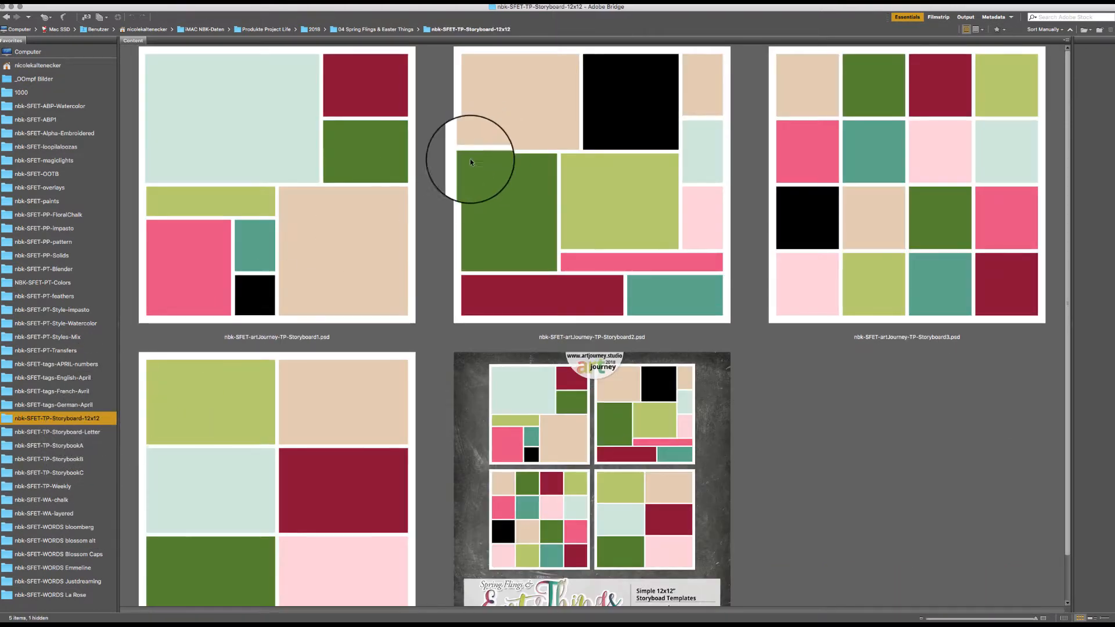
{"action": "double_click", "coordinate": [393, 166]}
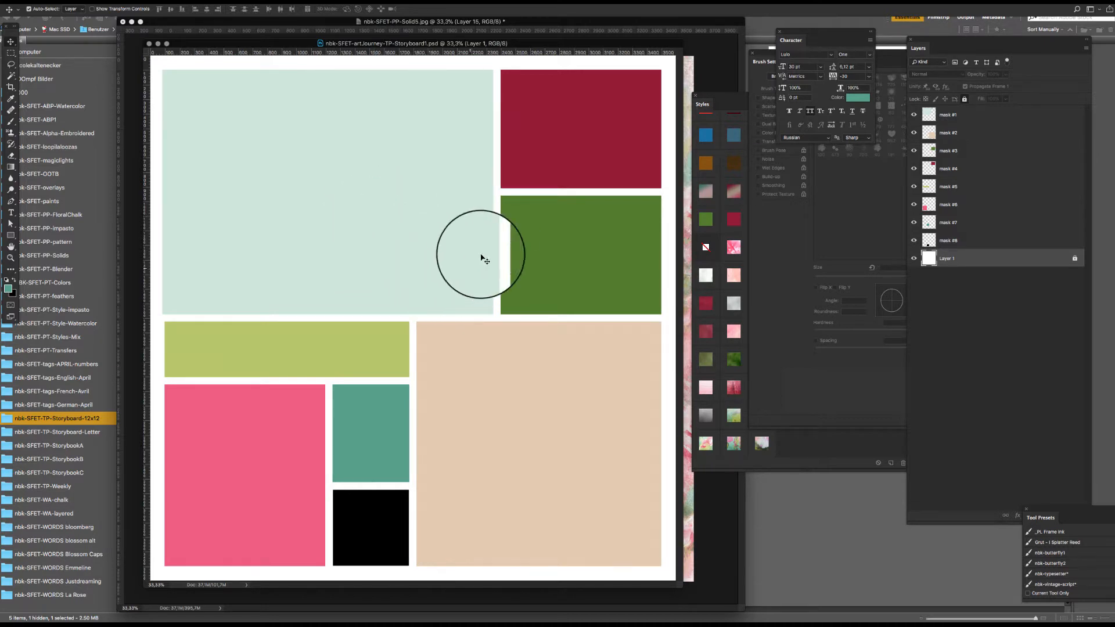
Step: Reposition and enlarge the storyboard template's document window, and move the Styles panel clear of the canvas
{"action": "mouse_move", "coordinate": [553, 43]}
{"action": "left_mouse_down"}
{"action": "mouse_move", "coordinate": [560, 32]}
{"action": "mouse_move", "coordinate": [530, 29]}
{"action": "left_mouse_up"}
{"action": "left_click_drag", "start_coordinate": [658, 569], "coordinate": [723, 601]}
{"action": "left_click", "coordinate": [717, 96]}
{"action": "left_click_drag", "start_coordinate": [717, 96], "coordinate": [788, 256]}
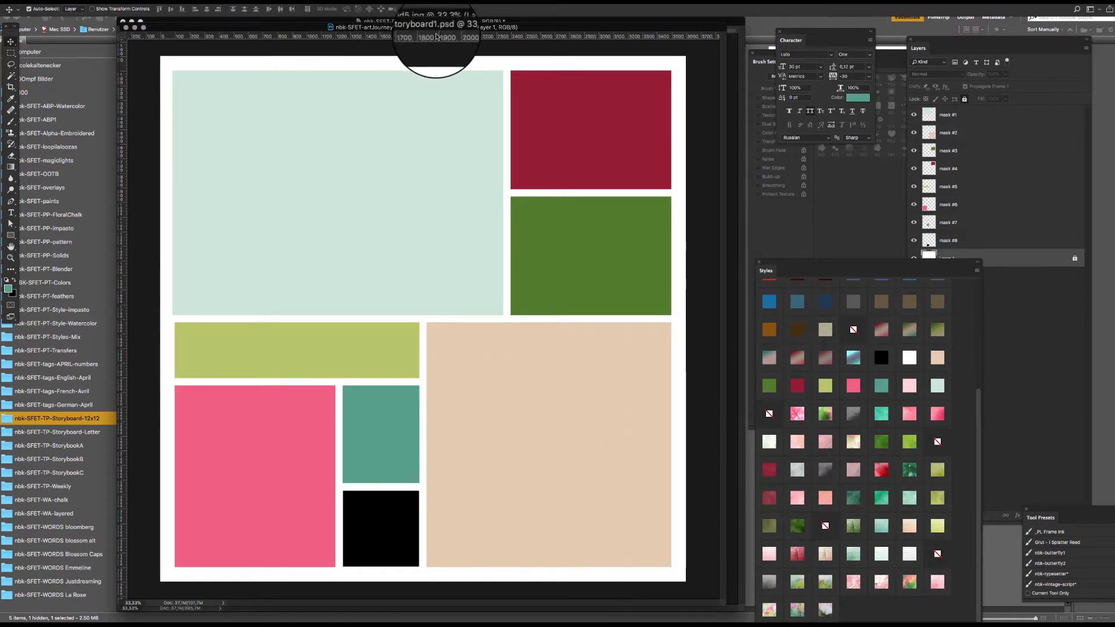
{"action": "mouse_move", "coordinate": [489, 30]}
{"action": "left_mouse_down"}
{"action": "mouse_move", "coordinate": [513, 28]}
{"action": "mouse_move", "coordinate": [498, 26]}
{"action": "left_mouse_up"}
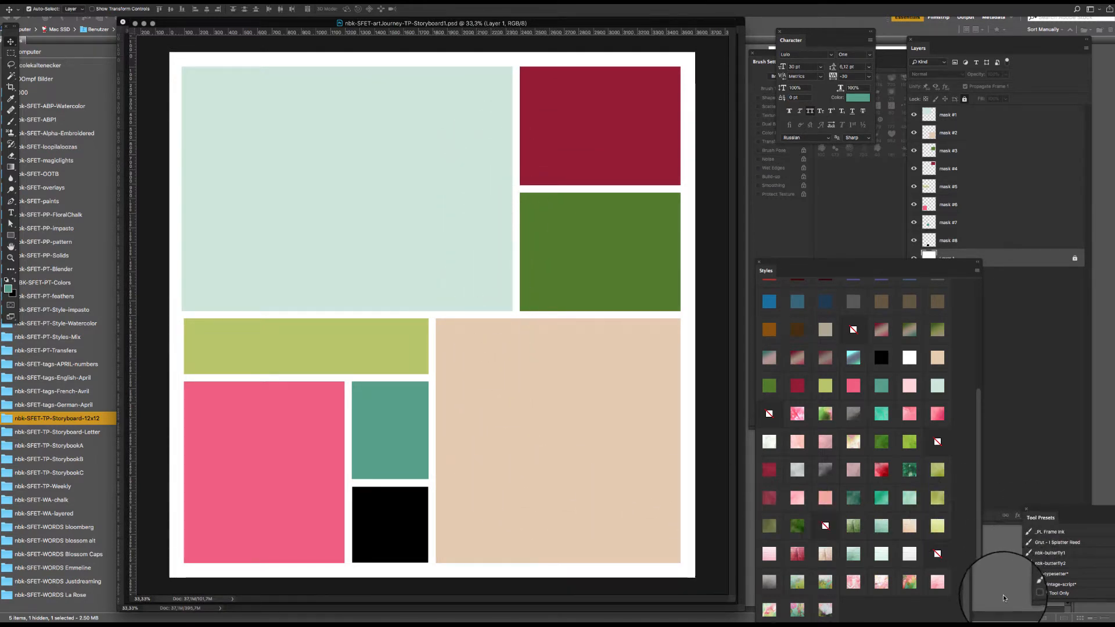
Step: From the _OOmpf Bilder folder in Bridge, open the JPG of the flower bouquet in a jug in Photoshop, copy the image and close it
{"action": "left_click", "coordinate": [998, 580]}
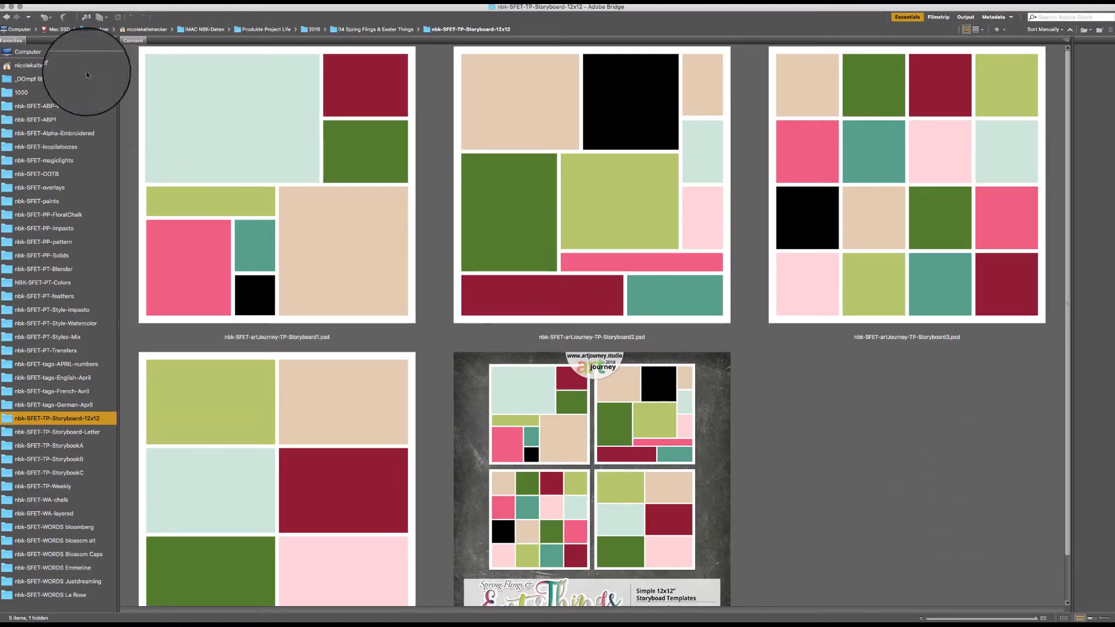
{"action": "left_click", "coordinate": [51, 86]}
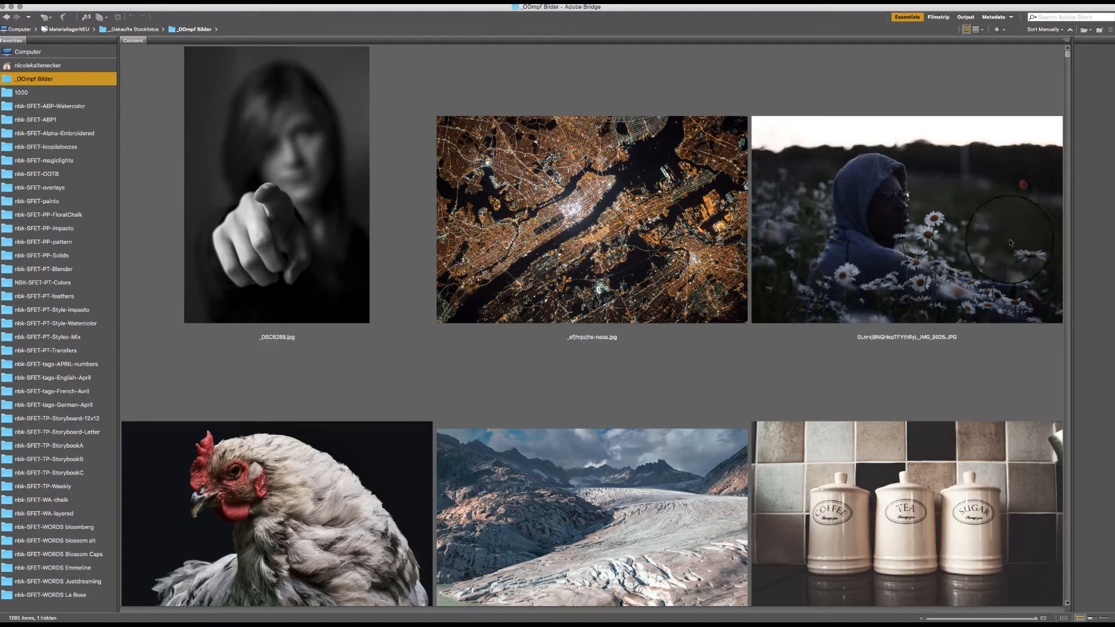
{"action": "left_click_drag", "start_coordinate": [1068, 54], "coordinate": [1069, 74]}
{"action": "scroll", "coordinate": [1069, 74], "scroll_direction": "down", "scroll_amount": 3}
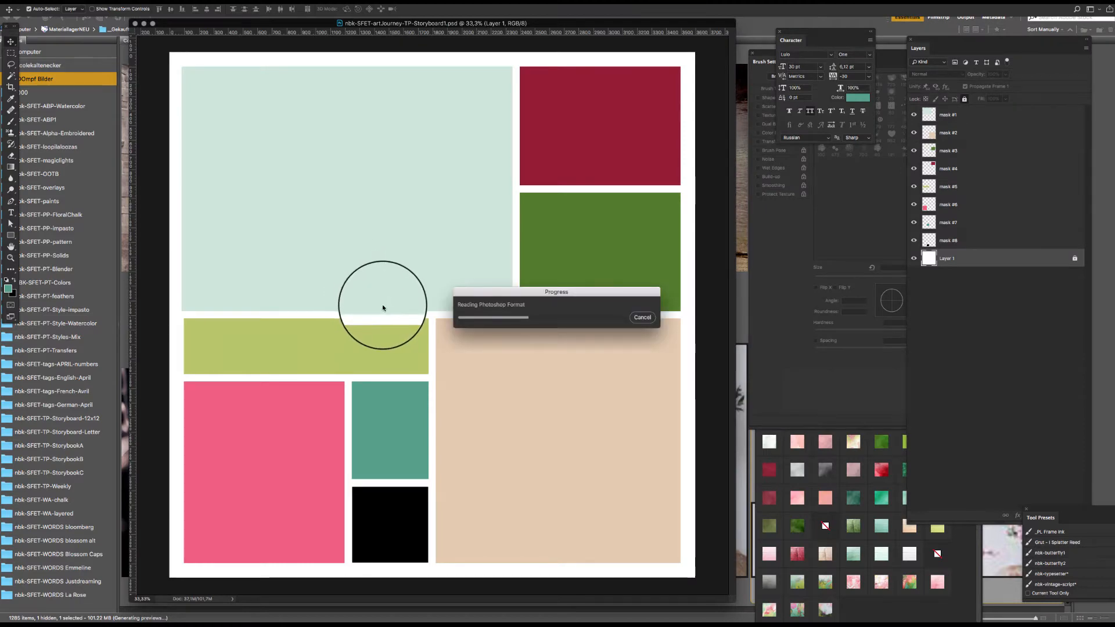
{"action": "key", "text": "super+w"}
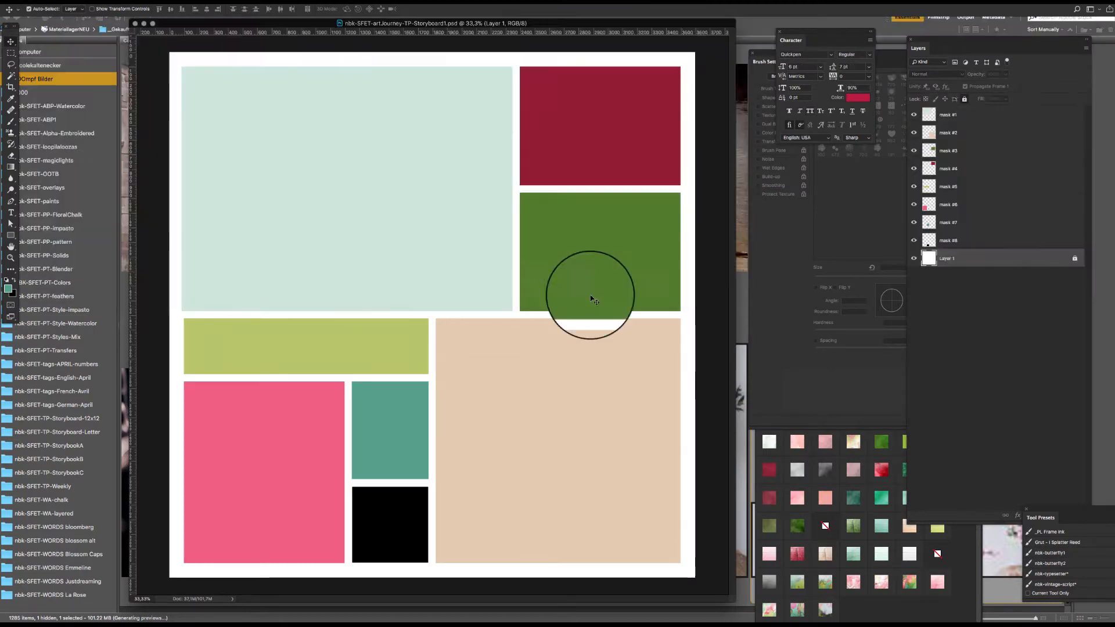
{"action": "left_click", "coordinate": [1005, 554]}
{"action": "double_click", "coordinate": [714, 490]}
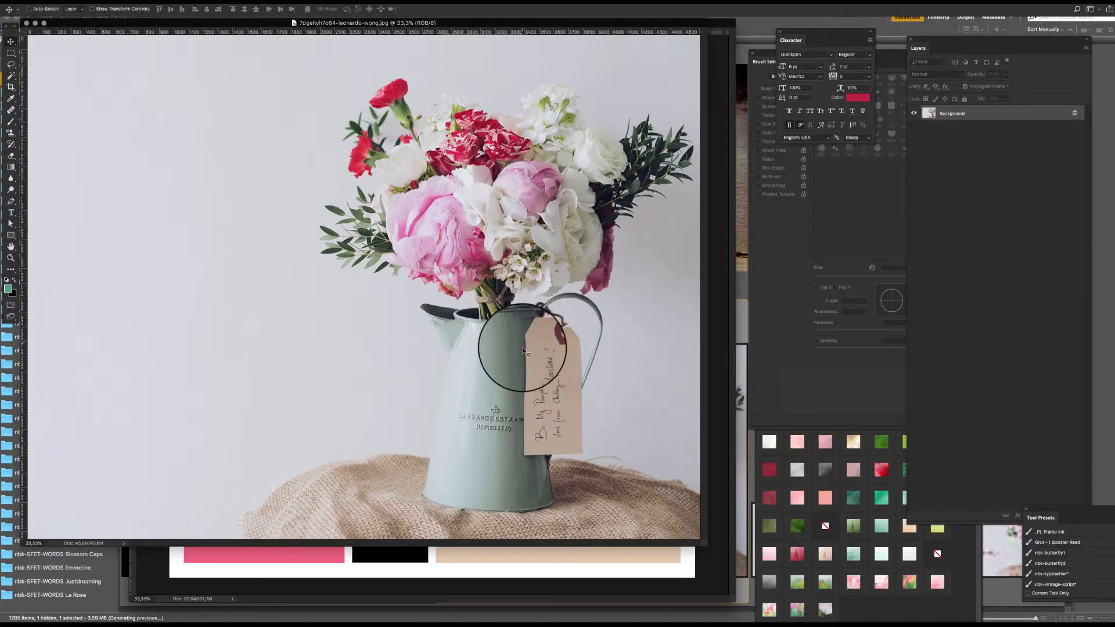
{"action": "key", "text": "super+w"}
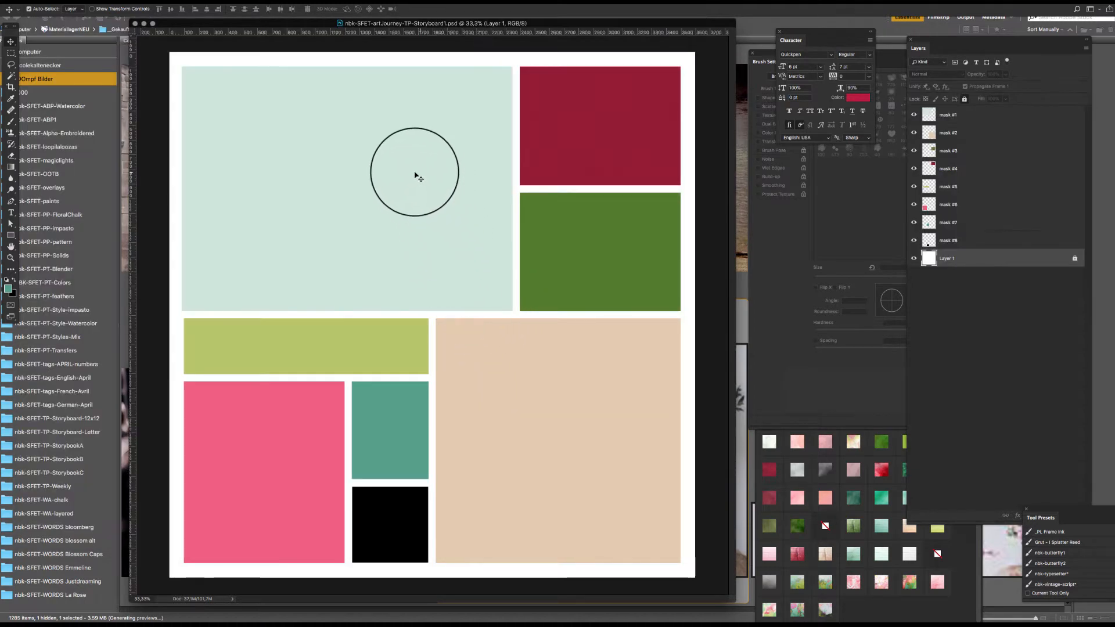
Step: With Auto-Select set to Layer, demonstrate selecting the mint, dark red, green and beige mask layers directly on the storyboard canvas
{"action": "left_click", "coordinate": [414, 177]}
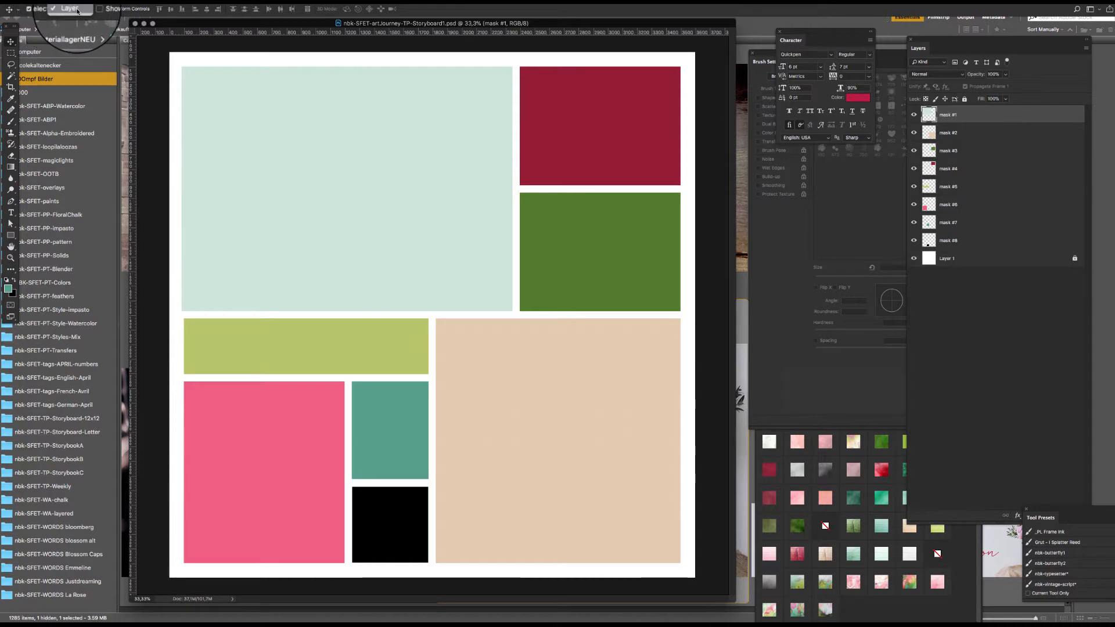
{"action": "left_click", "coordinate": [72, 9]}
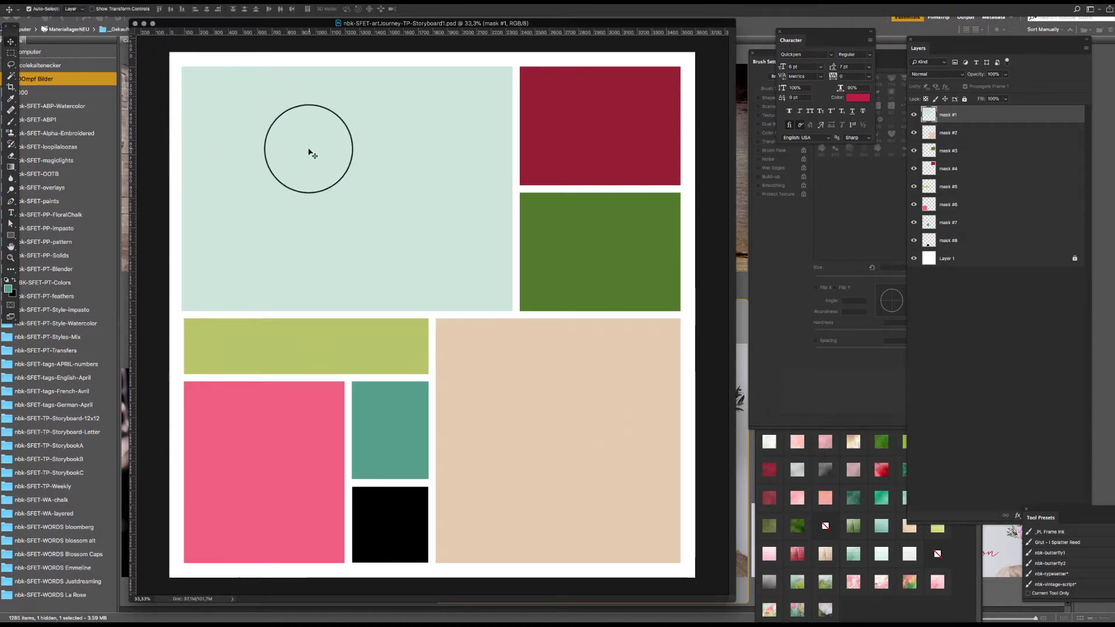
{"action": "left_click", "coordinate": [601, 149]}
{"action": "left_click", "coordinate": [634, 261]}
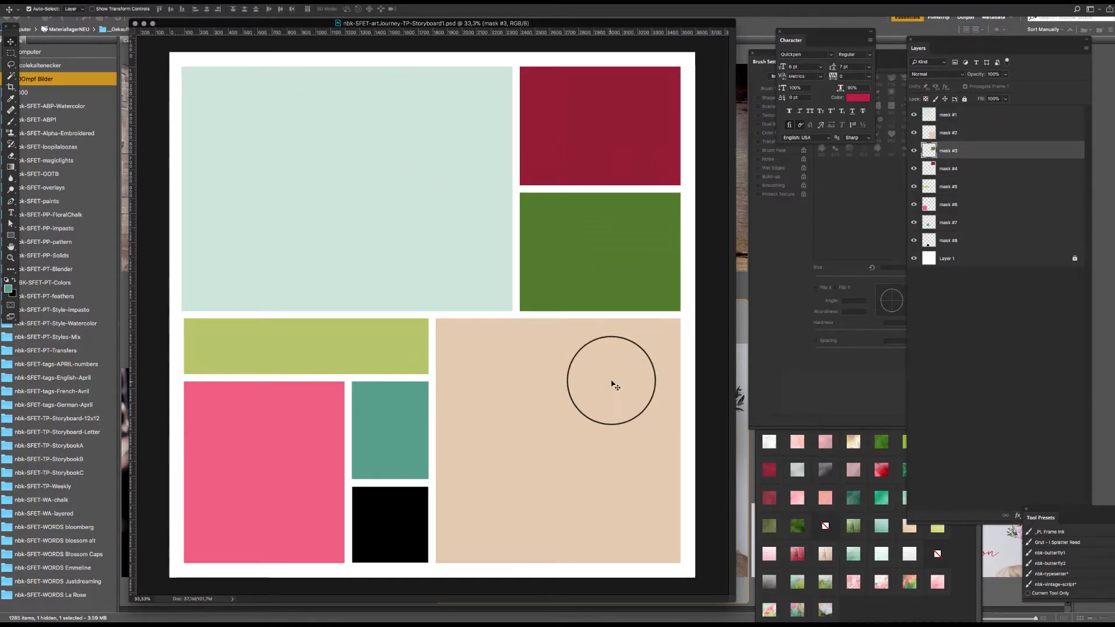
{"action": "left_click", "coordinate": [614, 385]}
{"action": "left_click", "coordinate": [560, 133]}
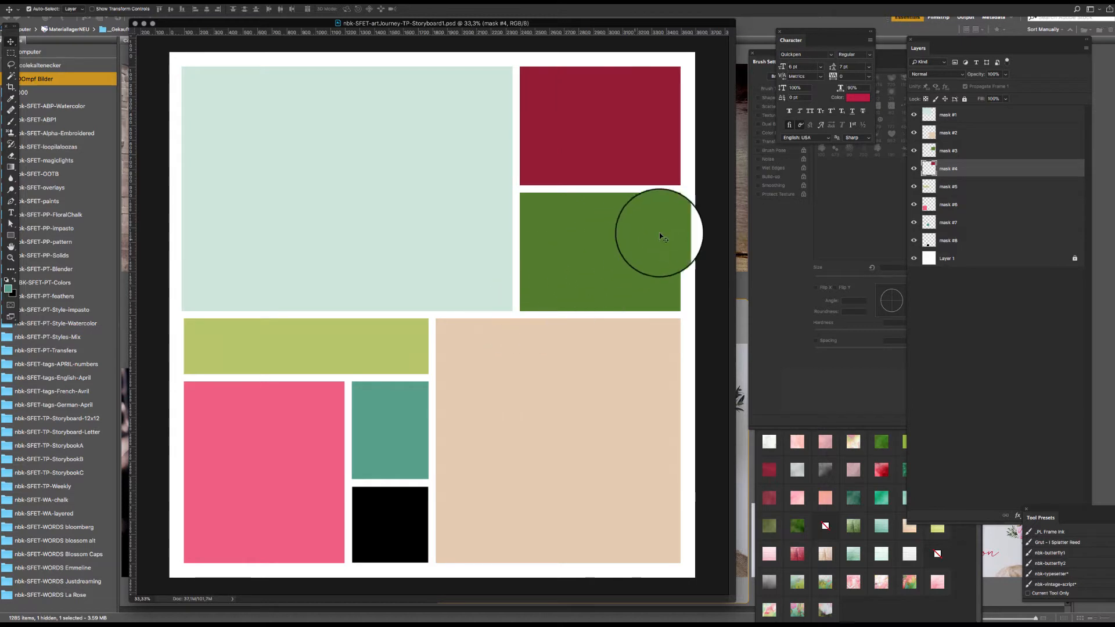
{"action": "left_click", "coordinate": [631, 238]}
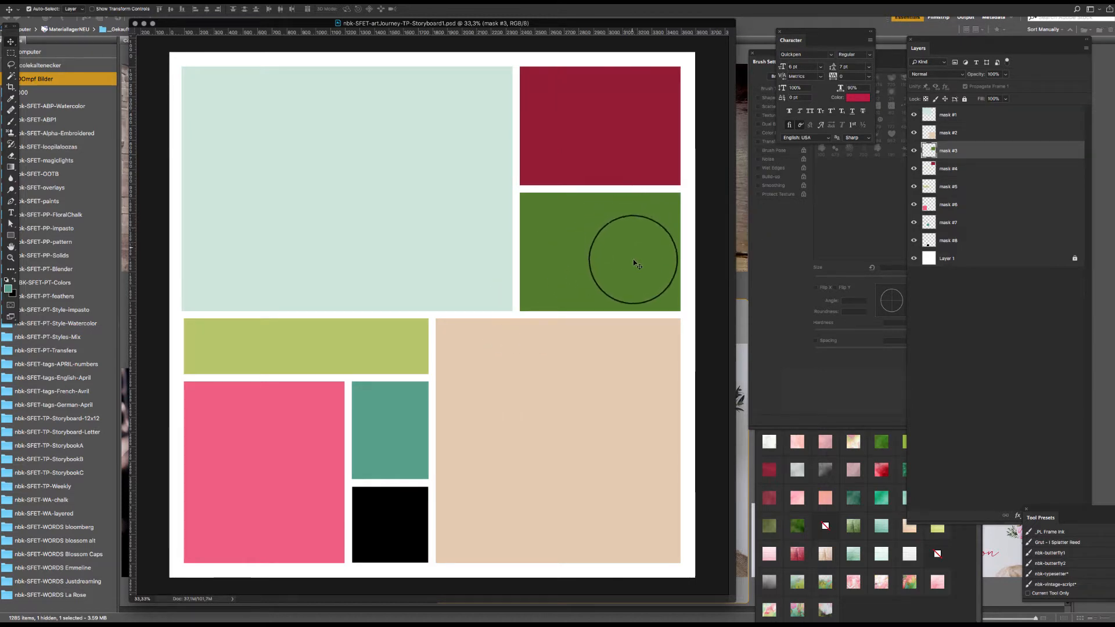
{"action": "left_click", "coordinate": [572, 381]}
{"action": "left_click", "coordinate": [650, 113]}
{"action": "left_click", "coordinate": [630, 235]}
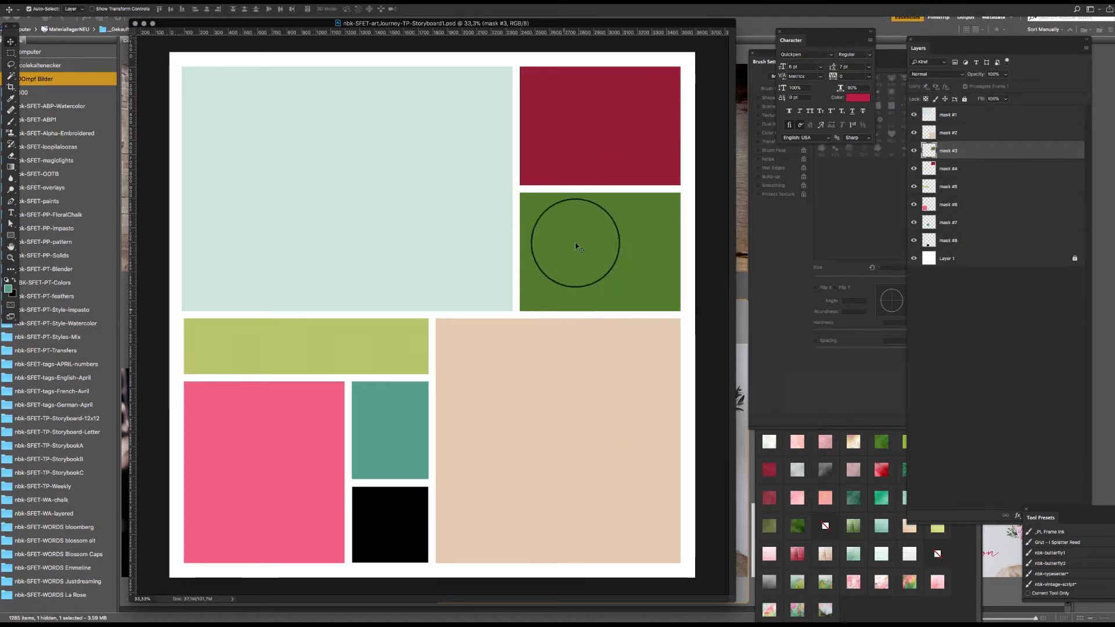
{"action": "left_click", "coordinate": [577, 175]}
{"action": "left_click", "coordinate": [598, 278]}
{"action": "left_click", "coordinate": [593, 401]}
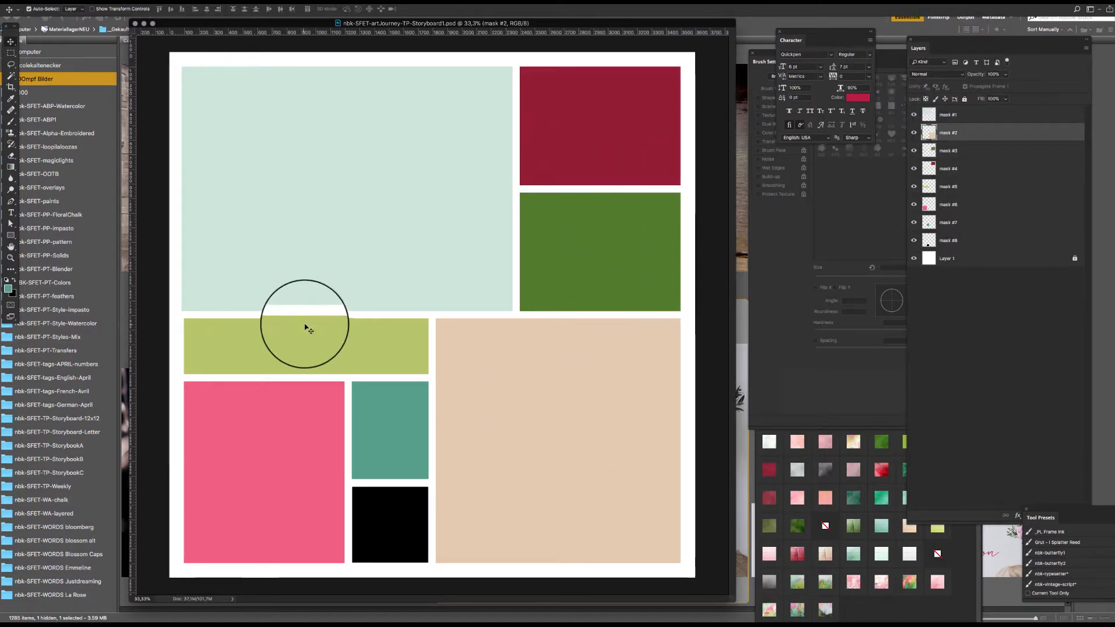
Step: Select the lime, pink, teal, black and beige mask blocks one after another on the canvas to show their layers
{"action": "left_click", "coordinate": [314, 348]}
{"action": "left_click", "coordinate": [300, 451]}
{"action": "left_click", "coordinate": [383, 459]}
{"action": "left_click", "coordinate": [415, 502]}
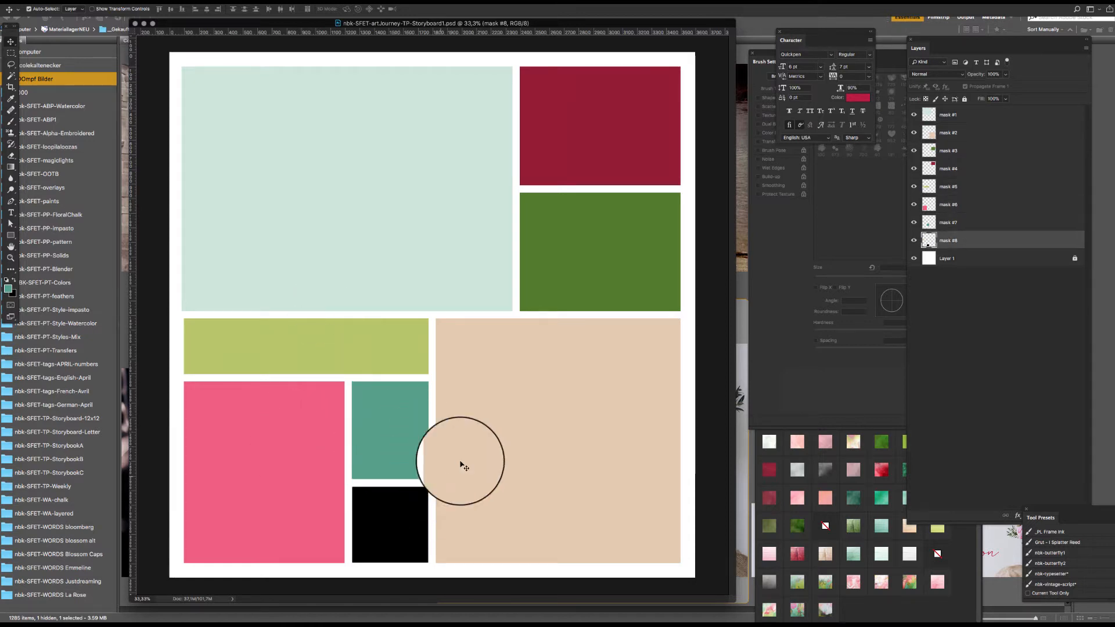
{"action": "left_click", "coordinate": [514, 348]}
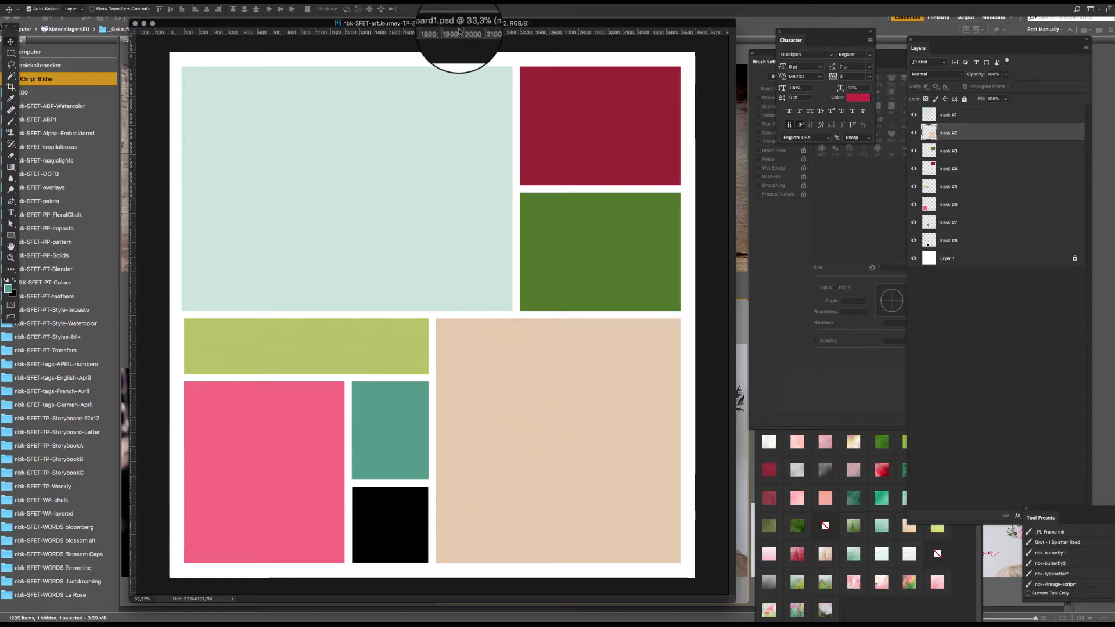
Step: Paste the copied bouquet photo directly above the mint mask #1 layer and create a clipping mask from it
{"action": "left_click_drag", "start_coordinate": [459, 27], "coordinate": [464, 31]}
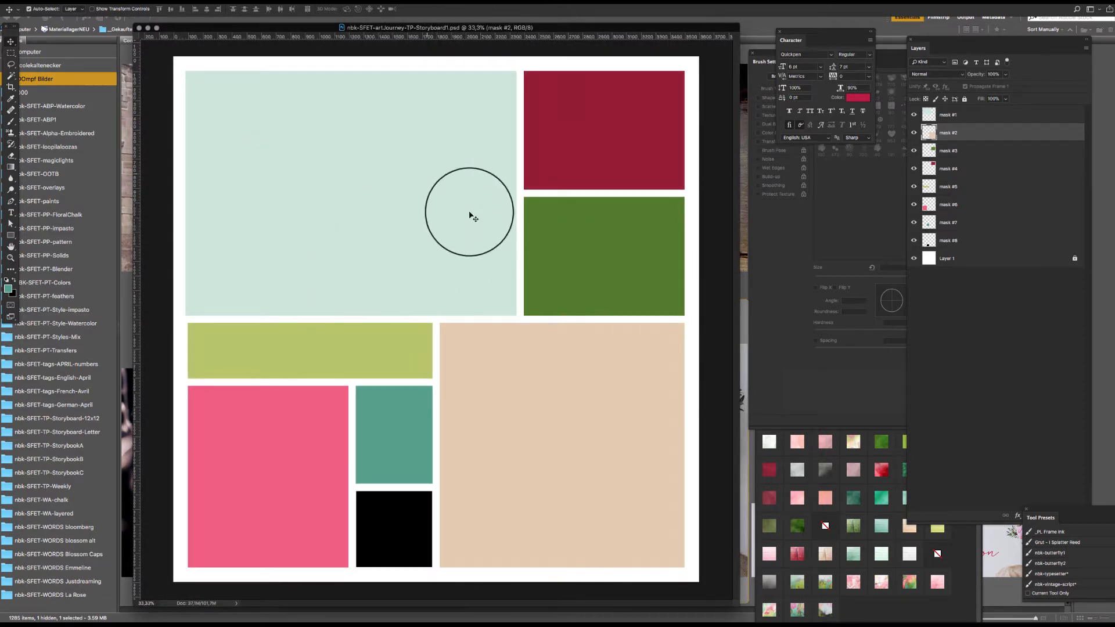
{"action": "left_click_drag", "start_coordinate": [424, 210], "coordinate": [422, 202]}
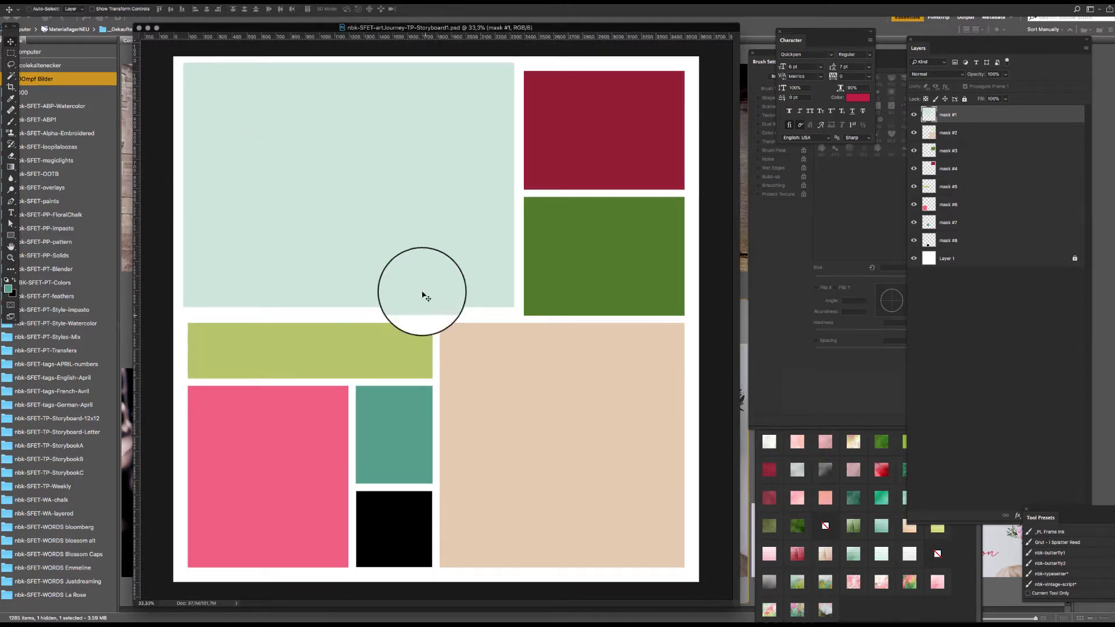
{"action": "key", "text": "ctrl+z"}
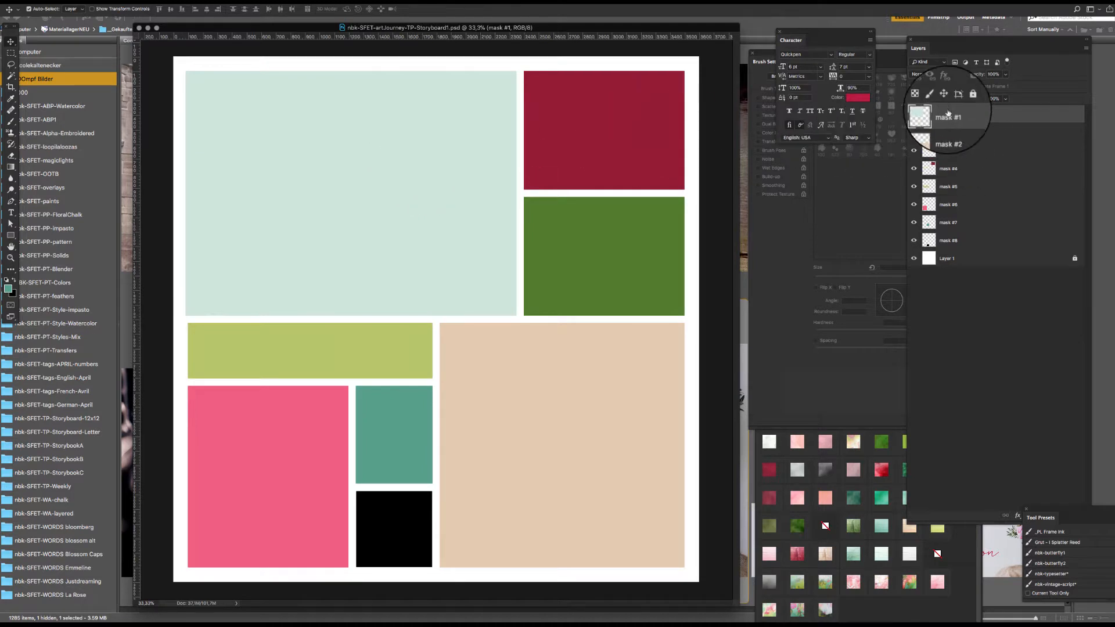
{"action": "key", "text": "ctrl+v"}
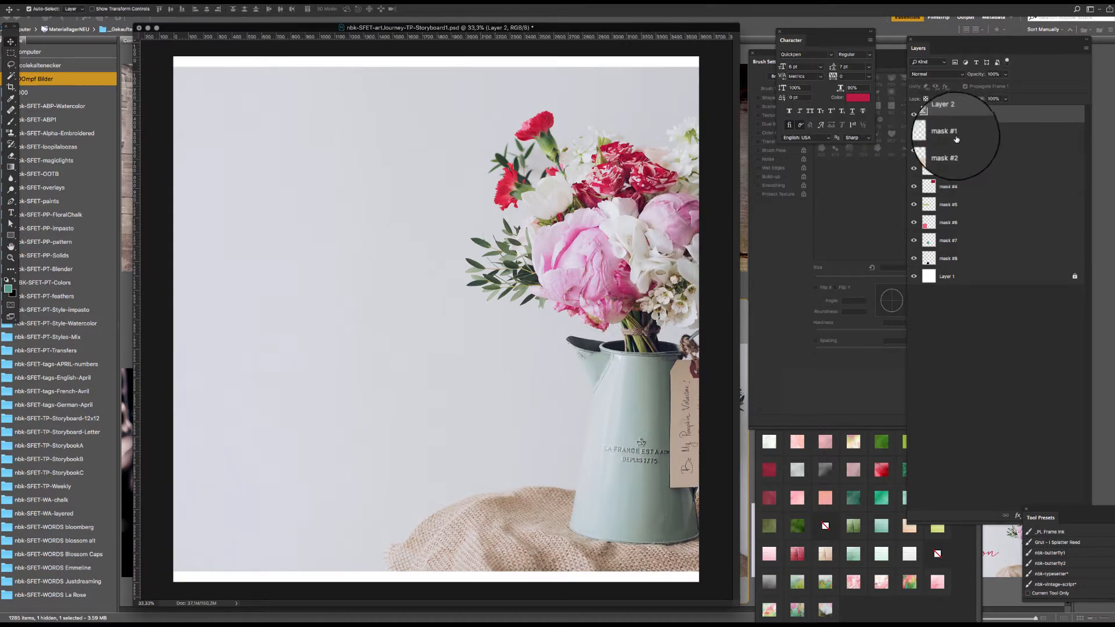
{"action": "right_click", "coordinate": [1043, 114]}
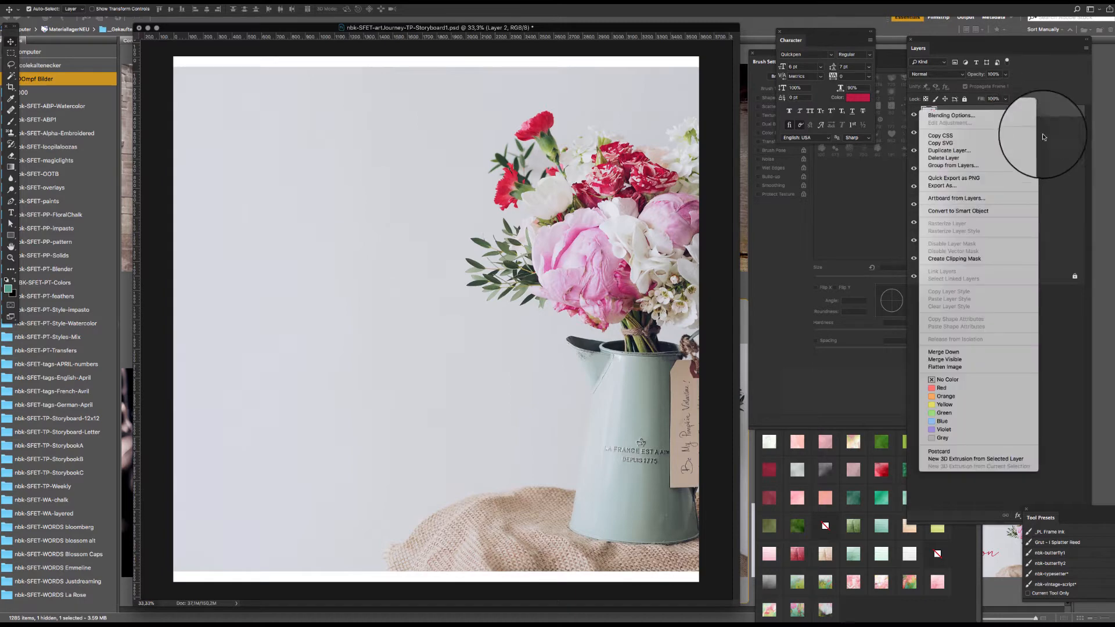
{"action": "left_click", "coordinate": [969, 259]}
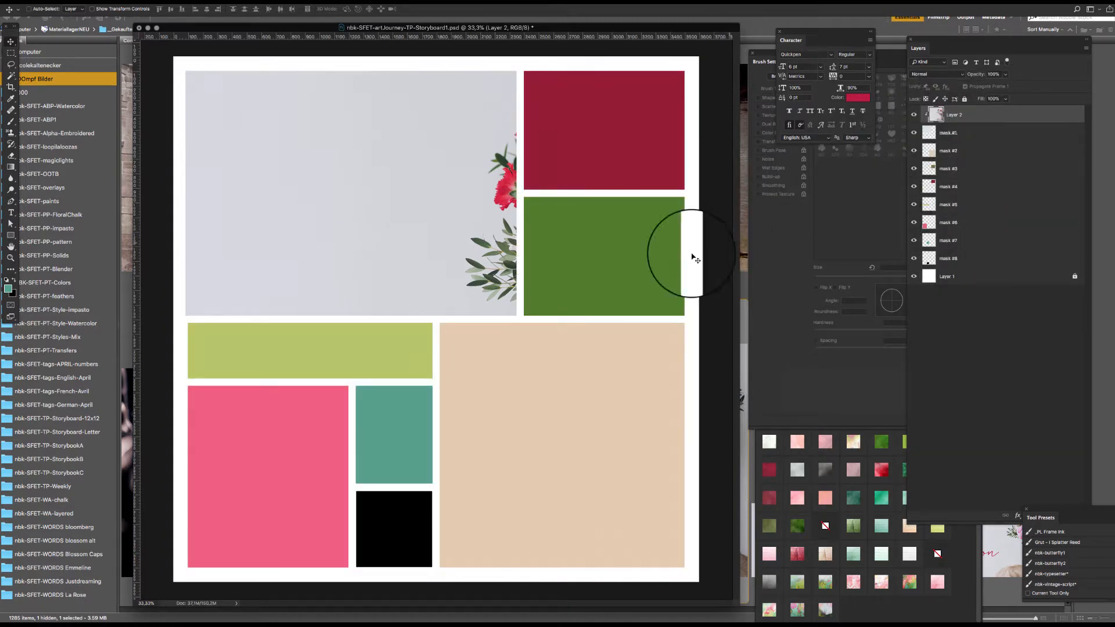
Step: Scale down and reposition the clipped bouquet photo with Free Transform so the flowers and jug fit inside the mask #1 block
{"action": "key", "text": "super+t"}
{"action": "left_click_drag", "start_coordinate": [485, 227], "coordinate": [233, 190]}
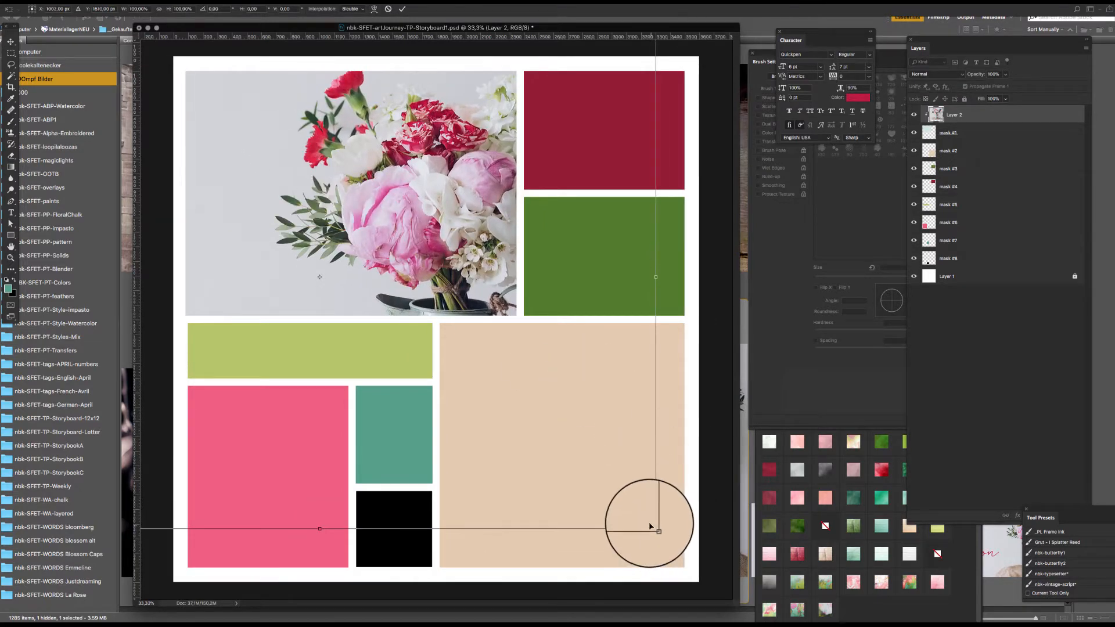
{"action": "left_click_drag", "start_coordinate": [649, 526], "coordinate": [448, 356]}
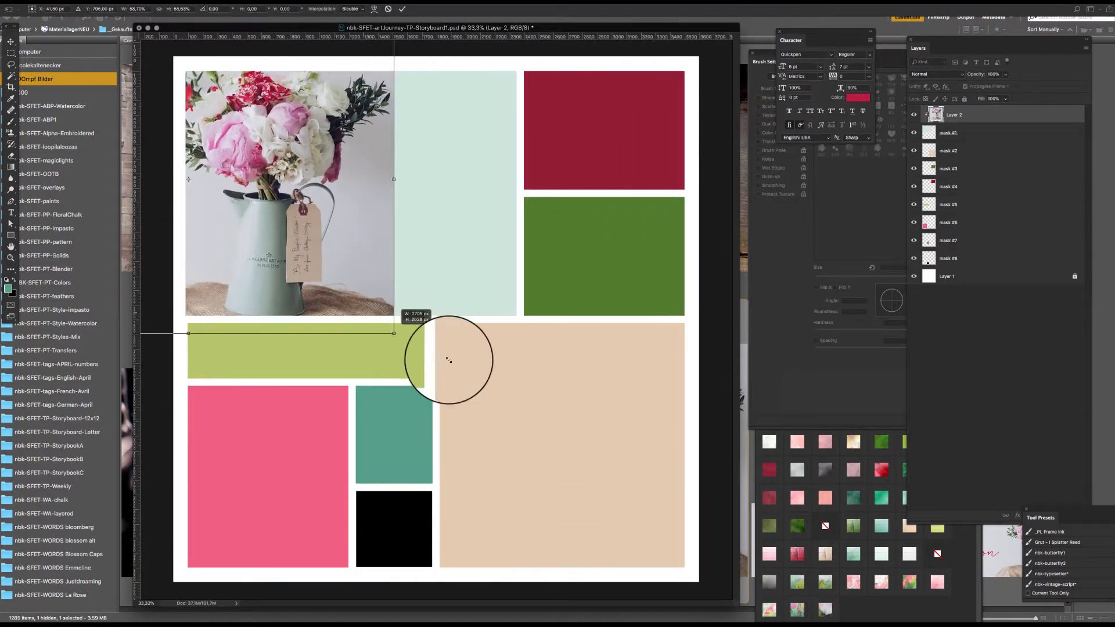
{"action": "left_click_drag", "start_coordinate": [313, 233], "coordinate": [469, 236]}
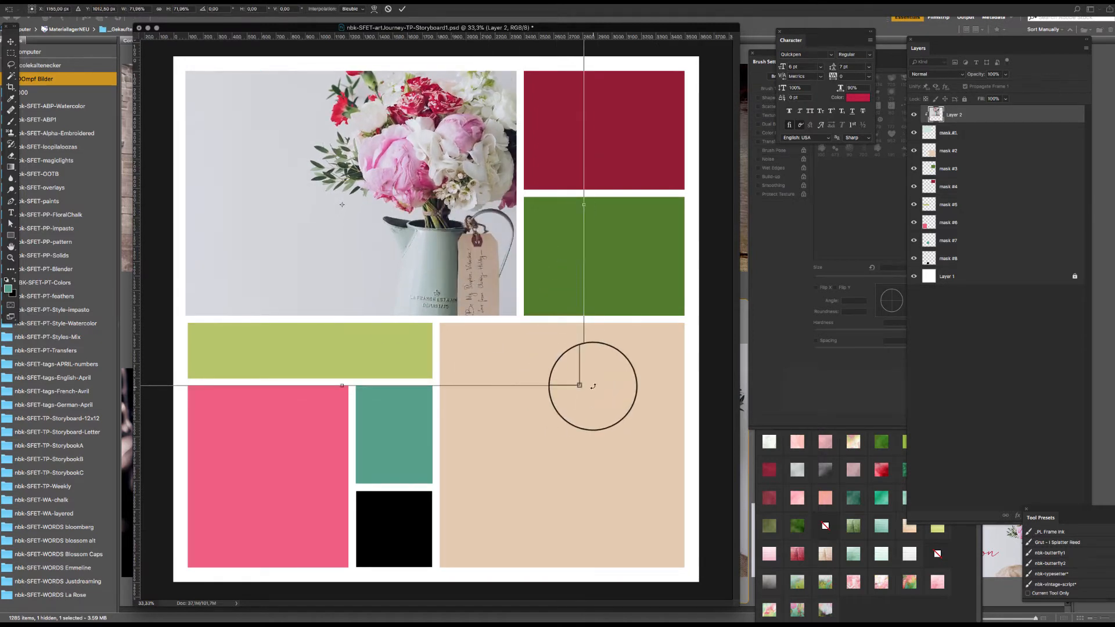
{"action": "left_click_drag", "start_coordinate": [582, 383], "coordinate": [482, 300]}
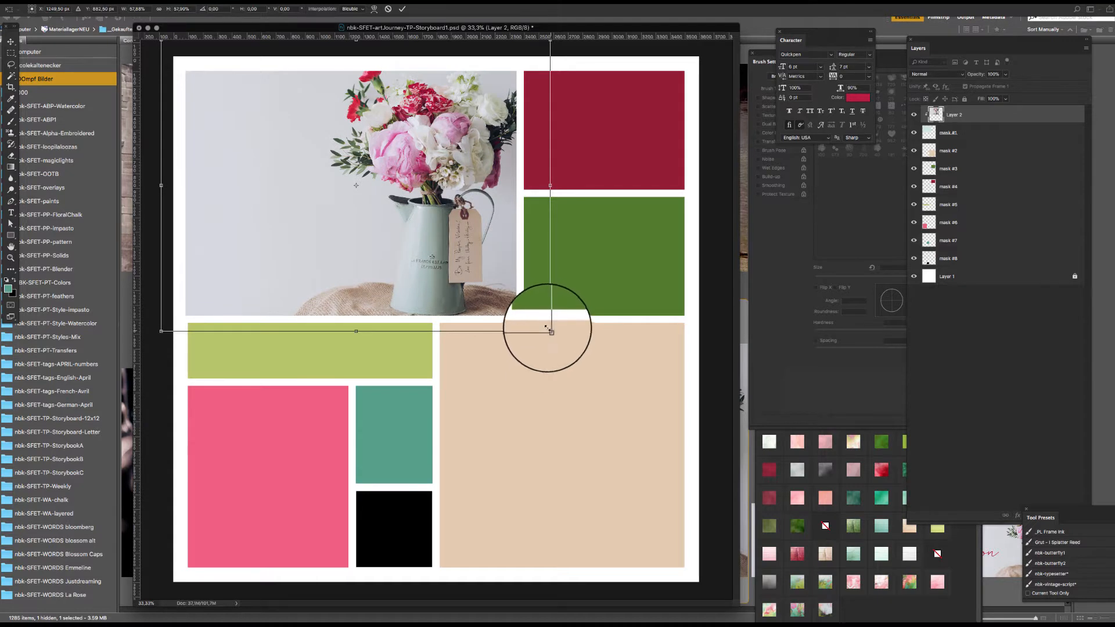
{"action": "left_click_drag", "start_coordinate": [547, 328], "coordinate": [510, 304]}
{"action": "left_click_drag", "start_coordinate": [480, 256], "coordinate": [487, 263]}
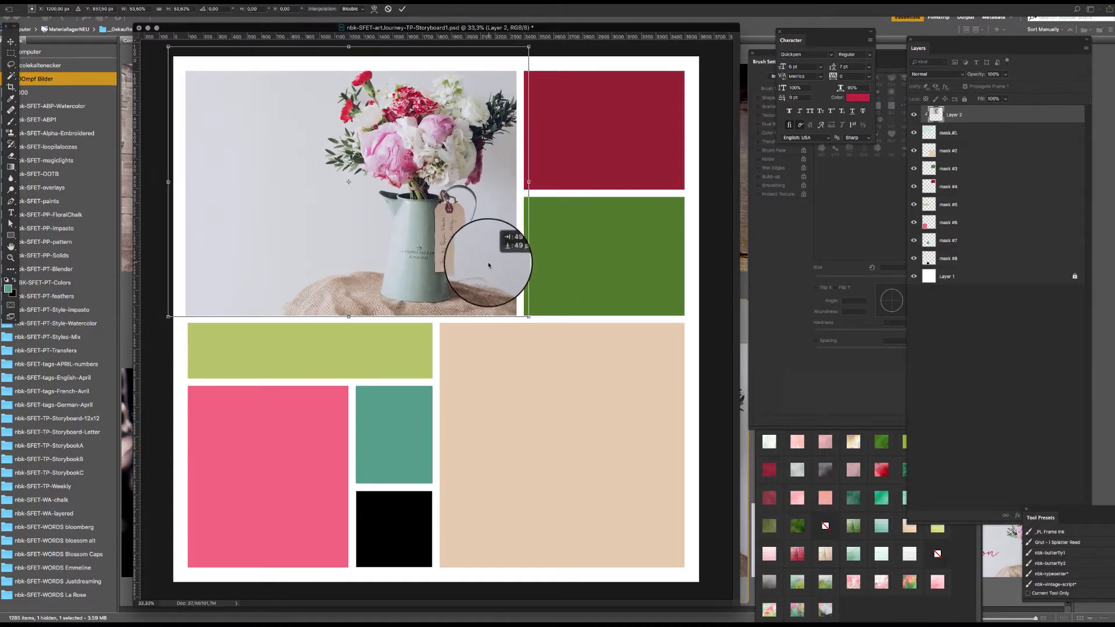
{"action": "left_click_drag", "start_coordinate": [168, 46], "coordinate": [183, 58]}
{"action": "key", "text": "Return"}
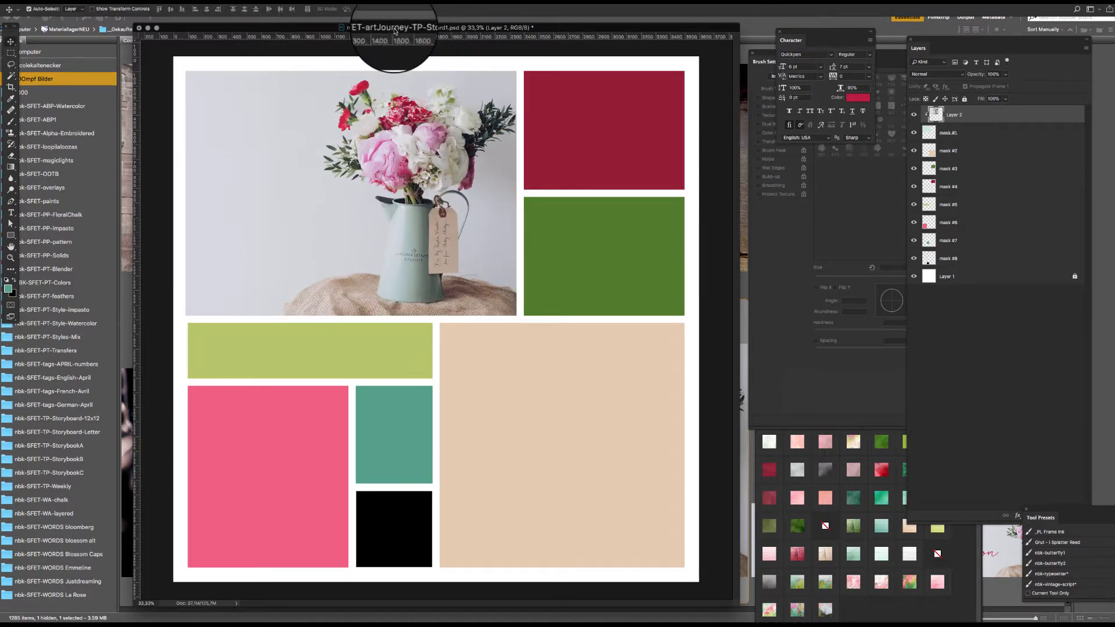
Step: Select the beige mask #2 block, and from Bridge's _OOmpf Bilder folder open 104H.jpg, the pink flip-flops photo, in Photoshop
{"action": "left_click_drag", "start_coordinate": [393, 27], "coordinate": [388, 28]}
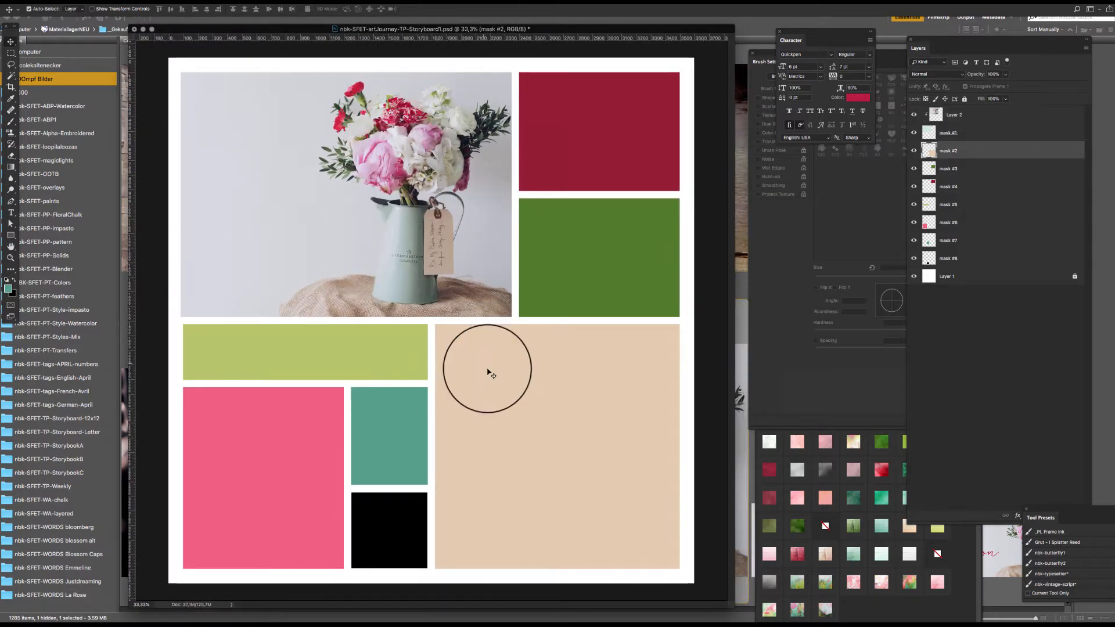
{"action": "left_click", "coordinate": [737, 510]}
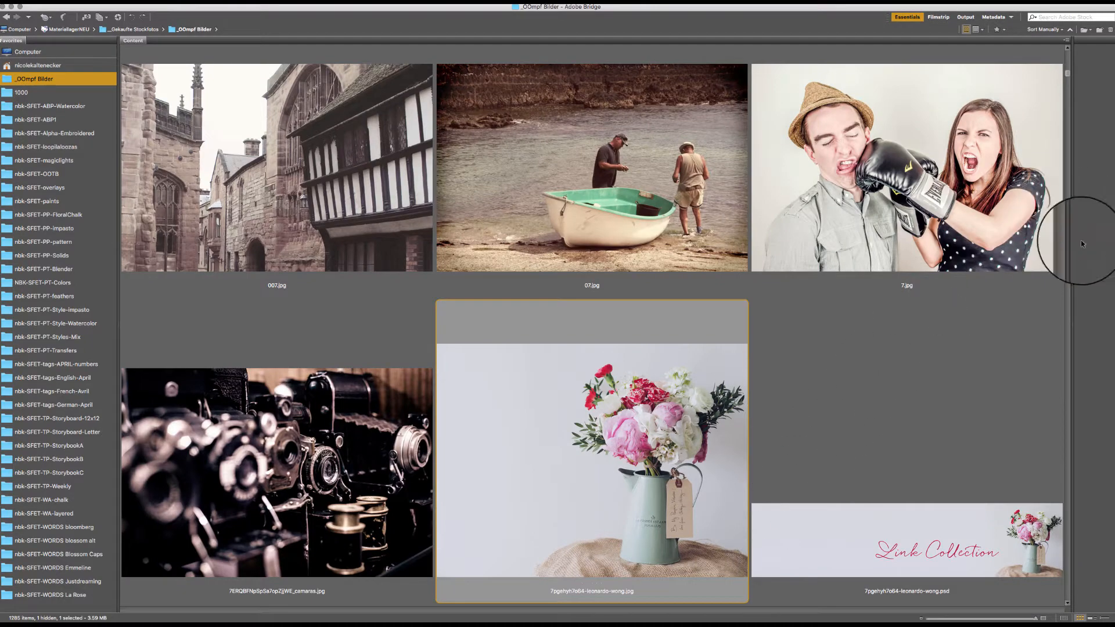
{"action": "scroll", "coordinate": [1067, 77], "scroll_direction": "down", "scroll_amount": 10}
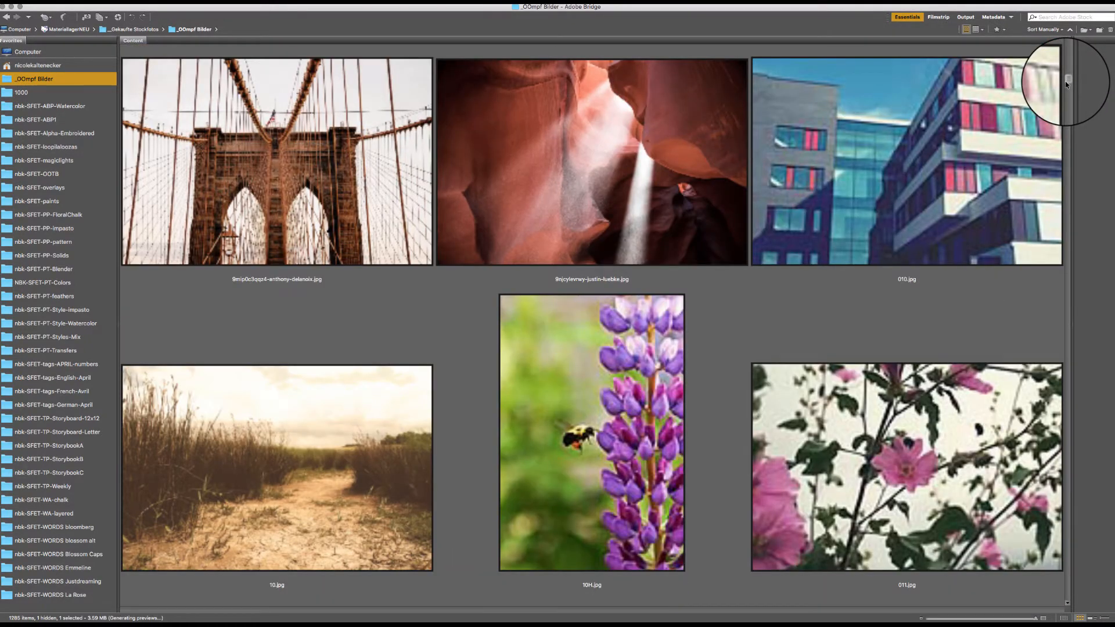
{"action": "scroll", "coordinate": [1066, 84], "scroll_direction": "down", "scroll_amount": 6}
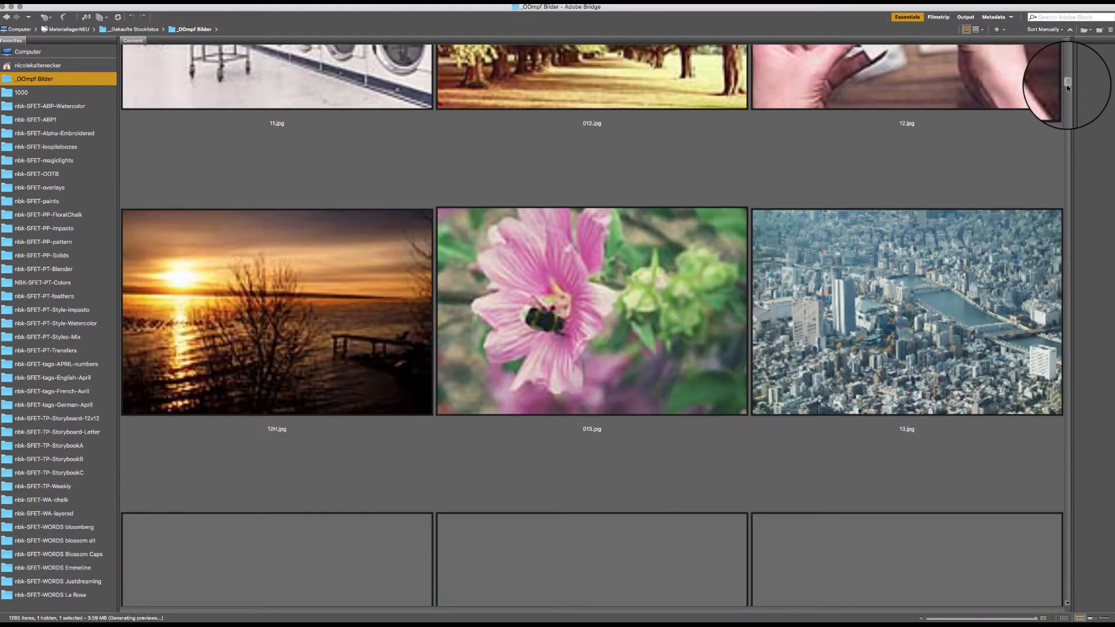
{"action": "scroll", "coordinate": [1067, 88], "scroll_direction": "down", "scroll_amount": 10}
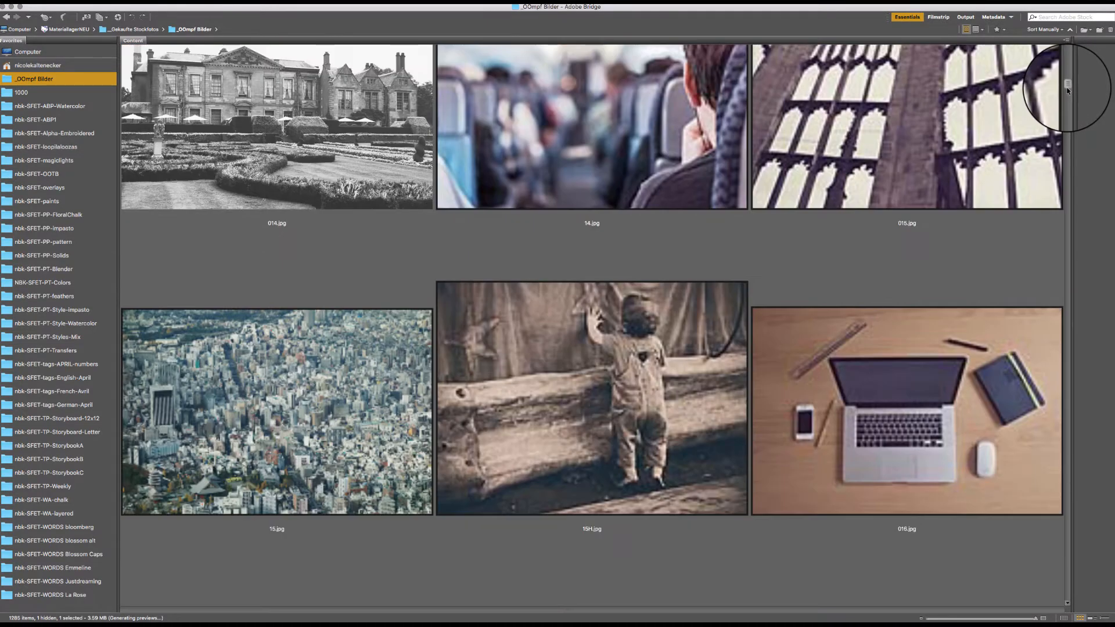
{"action": "scroll", "coordinate": [1067, 89], "scroll_direction": "down", "scroll_amount": 6}
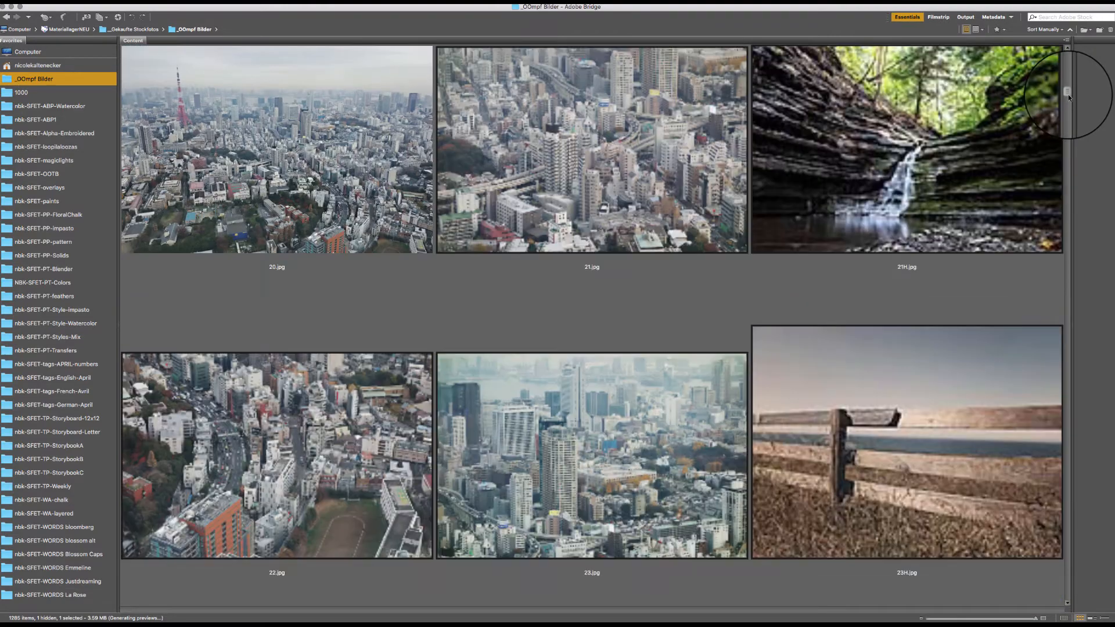
{"action": "left_click_drag", "start_coordinate": [1068, 95], "coordinate": [1065, 133]}
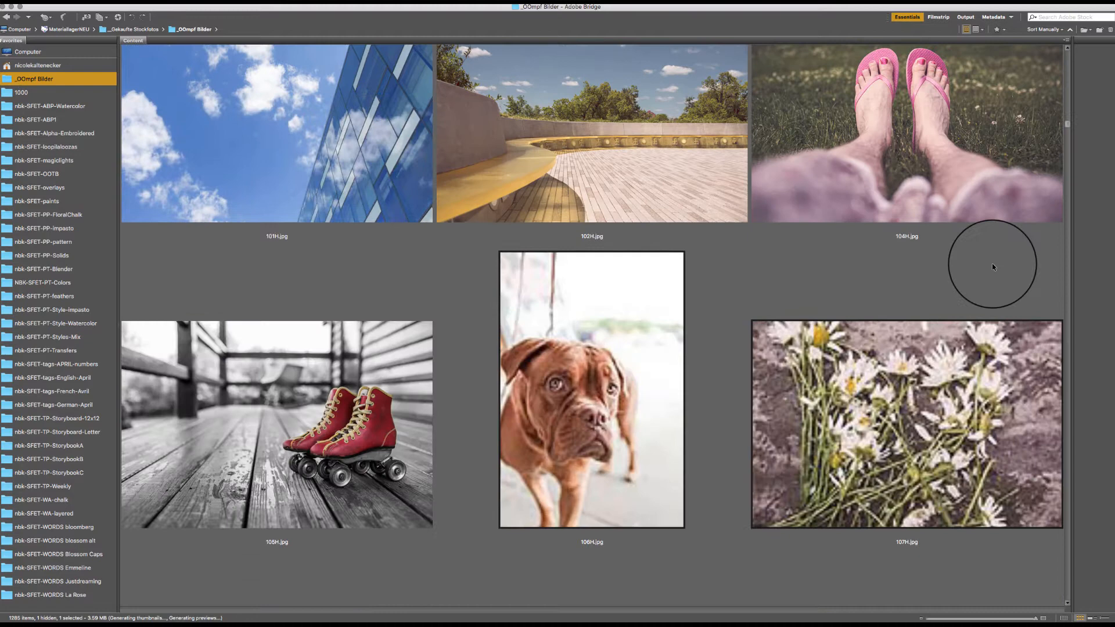
{"action": "double_click", "coordinate": [931, 152]}
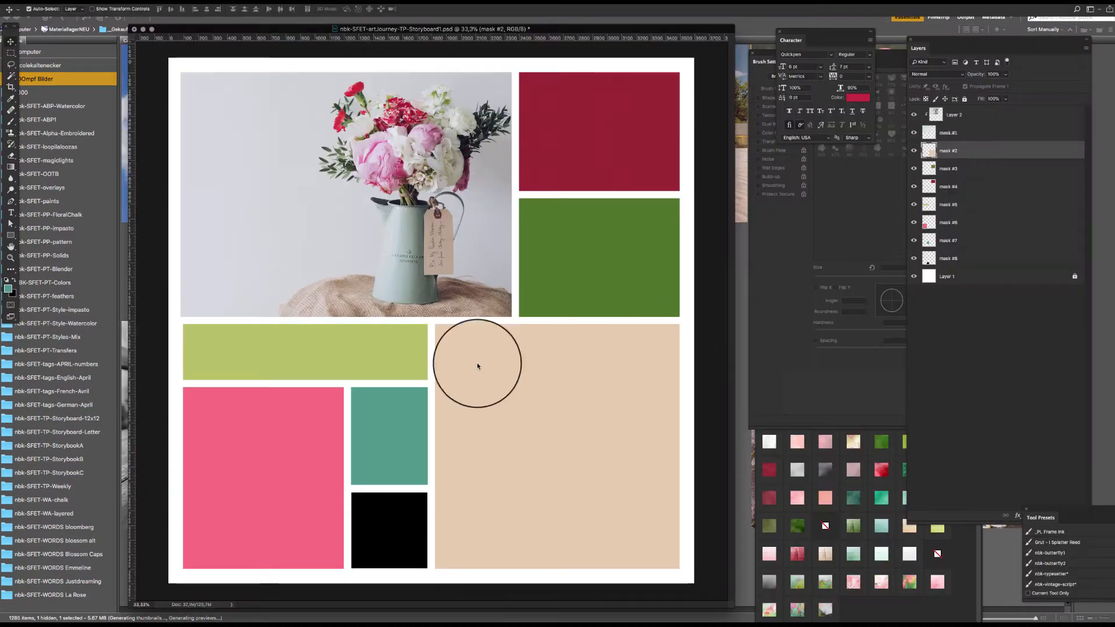
Step: Copy the whole flip-flops photo, close its file, paste it directly above mask #2 in the storyboard and clip it to that mask
{"action": "key", "text": "super+a"}
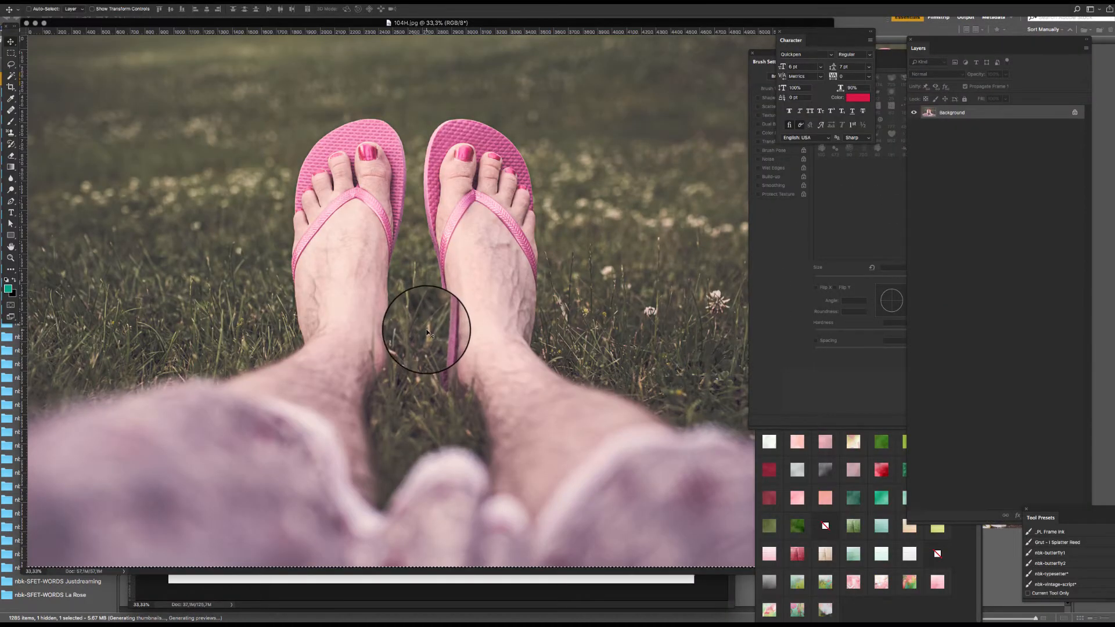
{"action": "key", "text": "super+w"}
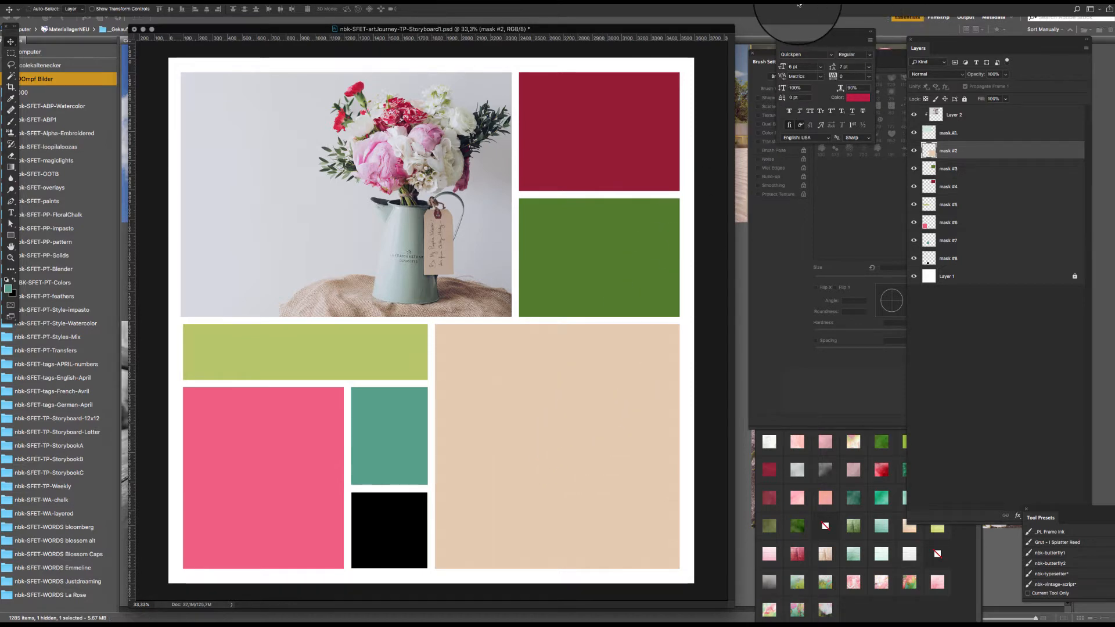
{"action": "key", "text": "super+v"}
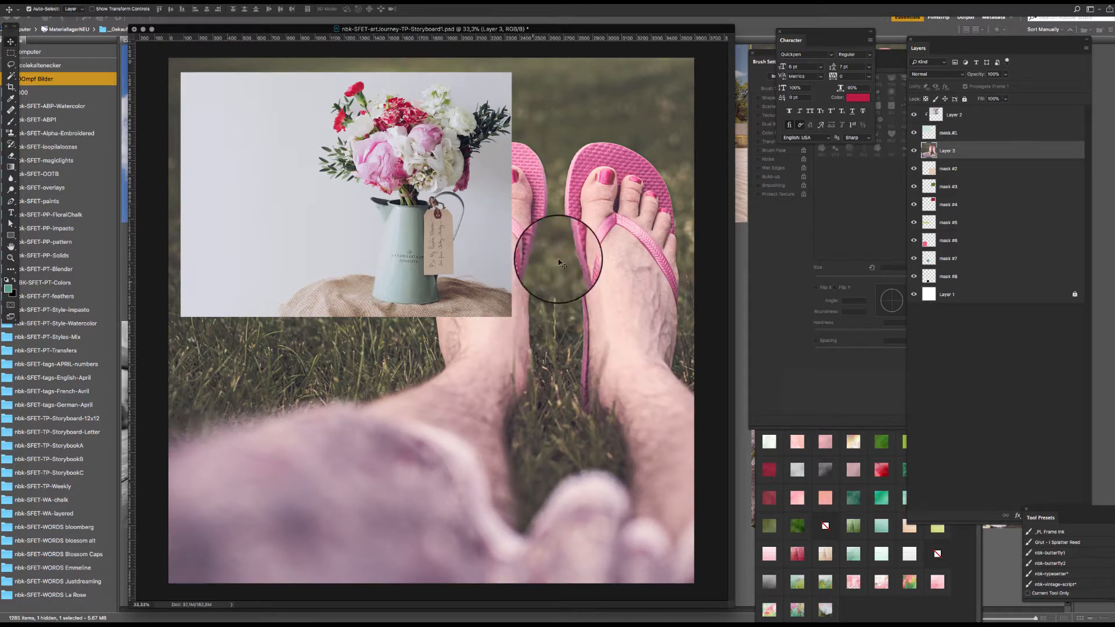
{"action": "right_click", "coordinate": [1017, 152]}
{"action": "left_click", "coordinate": [973, 297]}
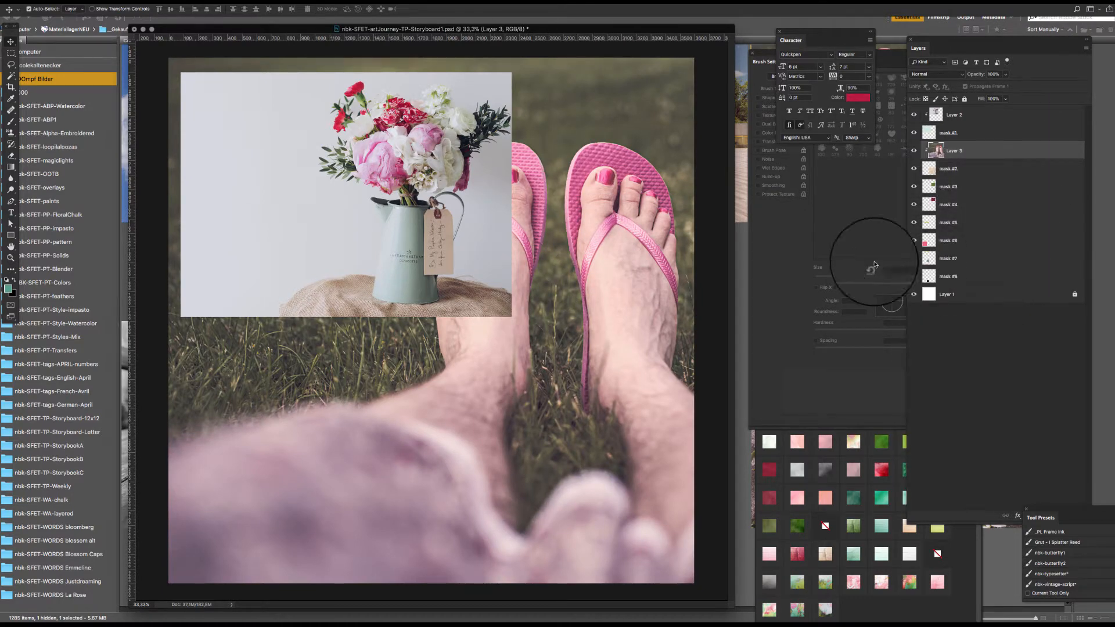
Step: Scale the clipped flip-flops photo to about 47% with Free Transform and reposition it so both feet fit inside the mask #2 block
{"action": "key", "text": "super+t"}
{"action": "left_click_drag", "start_coordinate": [542, 204], "coordinate": [553, 317]}
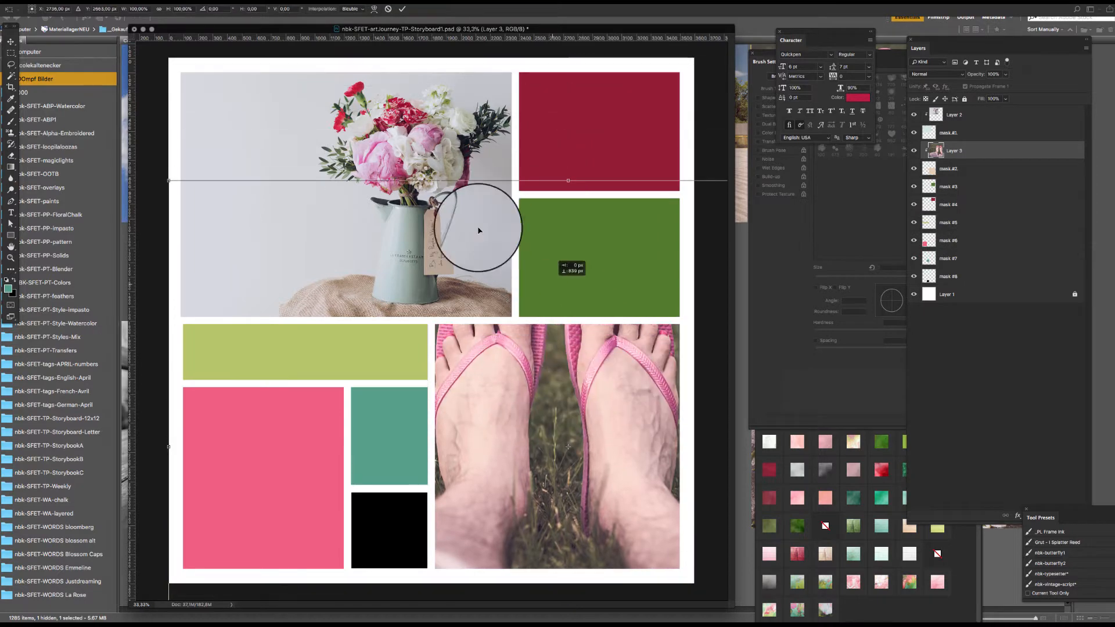
{"action": "left_click_drag", "start_coordinate": [169, 176], "coordinate": [372, 329]}
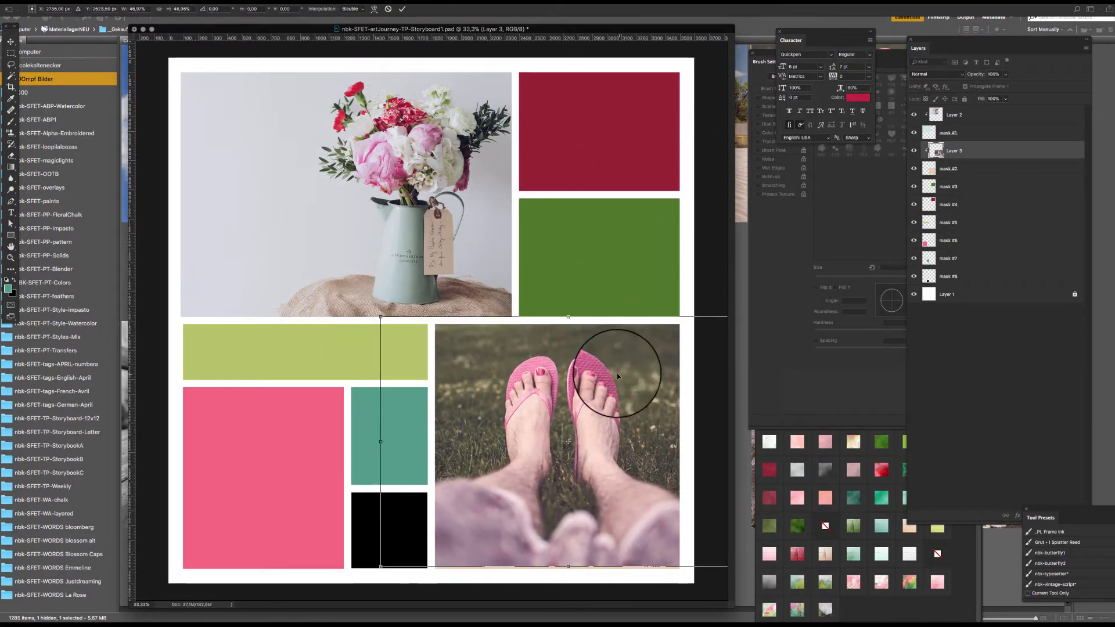
{"action": "left_click_drag", "start_coordinate": [612, 374], "coordinate": [617, 378]}
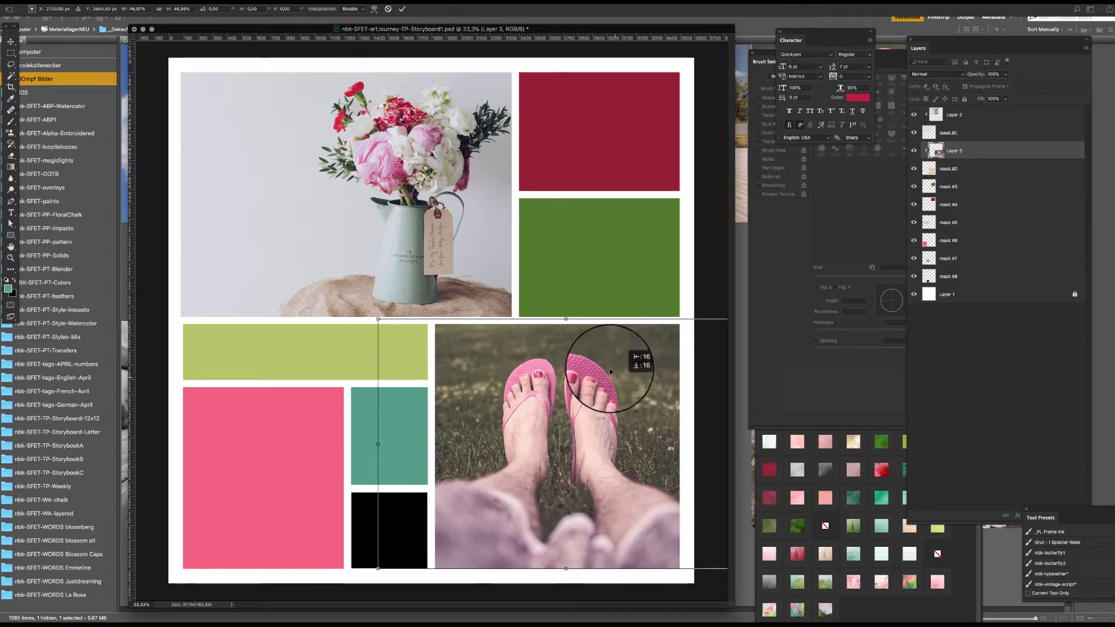
{"action": "key", "text": "Return"}
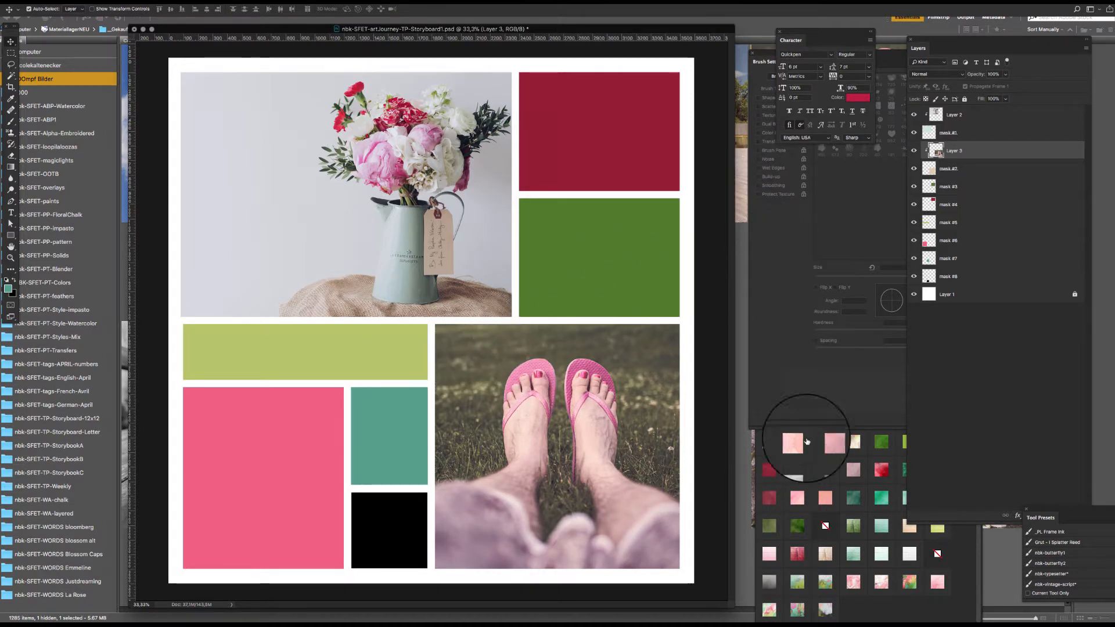
Step: Try the pink-red gradient overlay style on the flip-flops and bouquet photos, ending with the teal-toned gradient style on the bouquet
{"action": "left_click", "coordinate": [892, 614]}
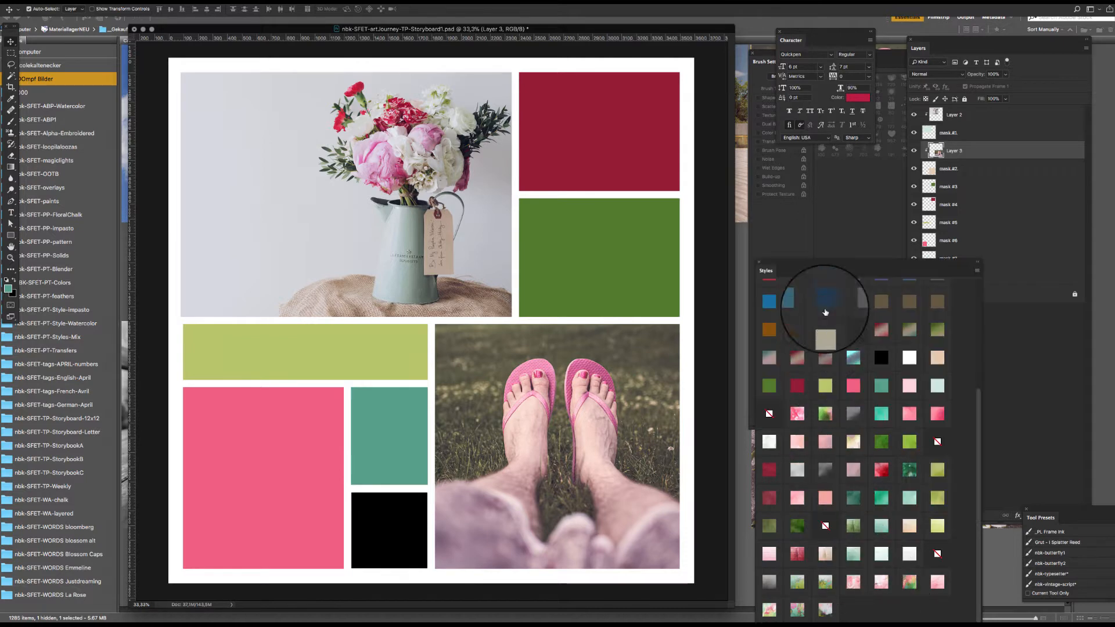
{"action": "left_click_drag", "start_coordinate": [824, 268], "coordinate": [792, 237]}
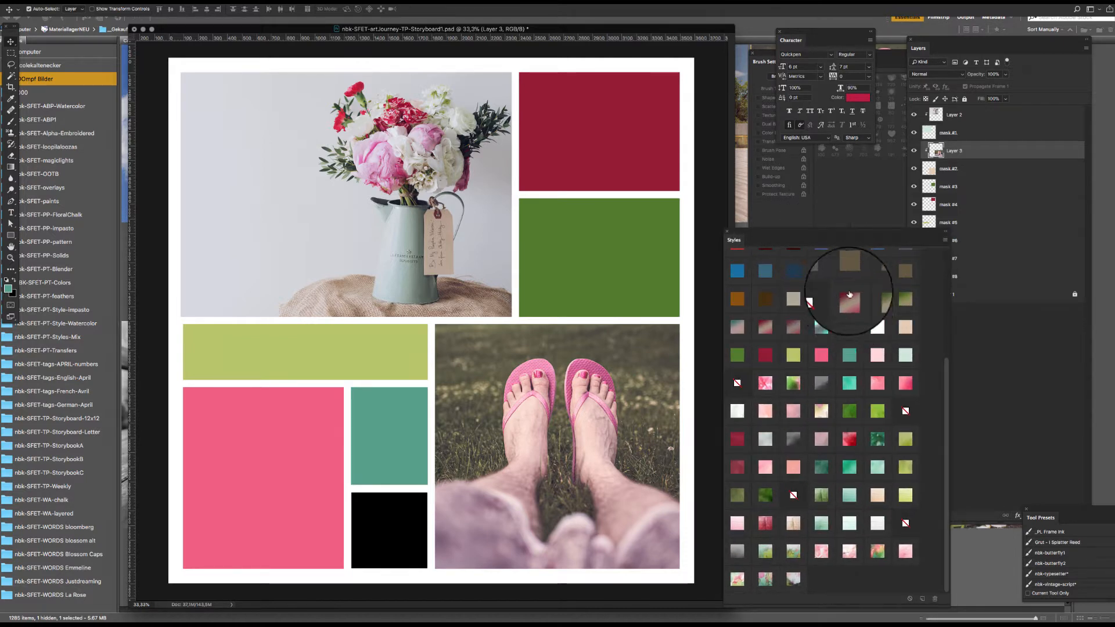
{"action": "left_click", "coordinate": [851, 301]}
{"action": "left_click", "coordinate": [416, 204]}
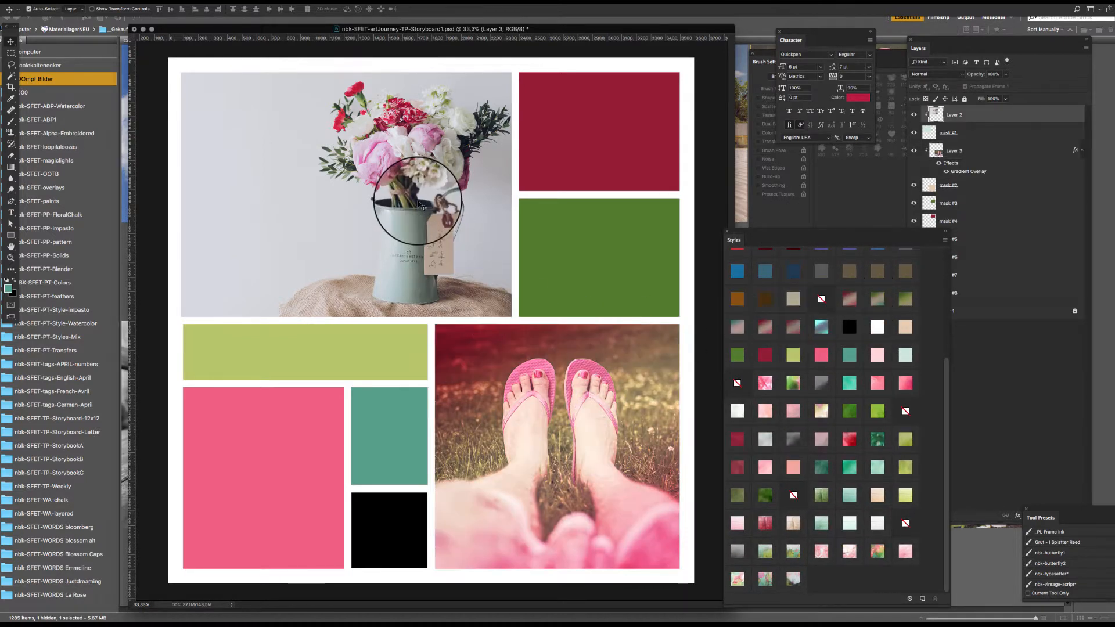
{"action": "left_click", "coordinate": [850, 299]}
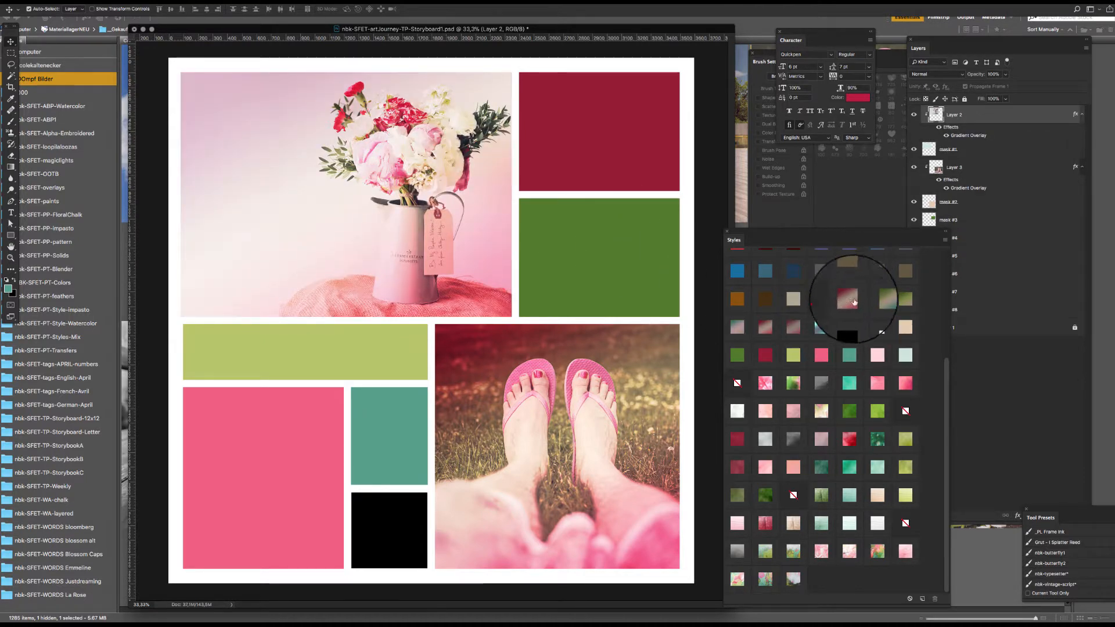
{"action": "left_click", "coordinate": [848, 356]}
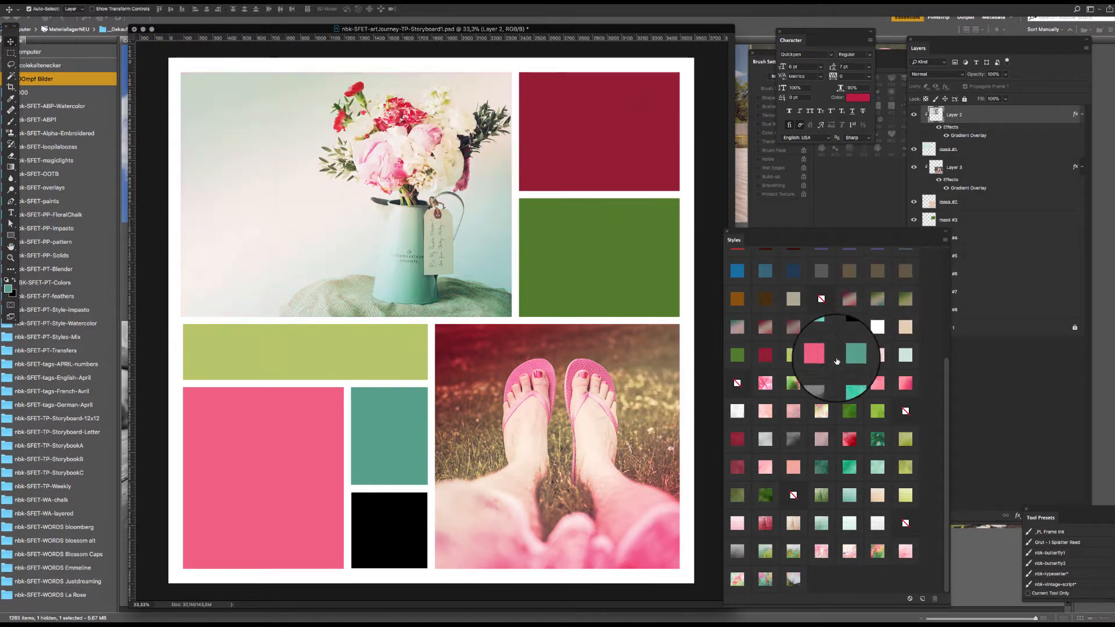
Step: Replace the style on the flip-flops photo with the green-toned gradient overlay style
{"action": "left_click", "coordinate": [500, 370]}
{"action": "left_click", "coordinate": [877, 299]}
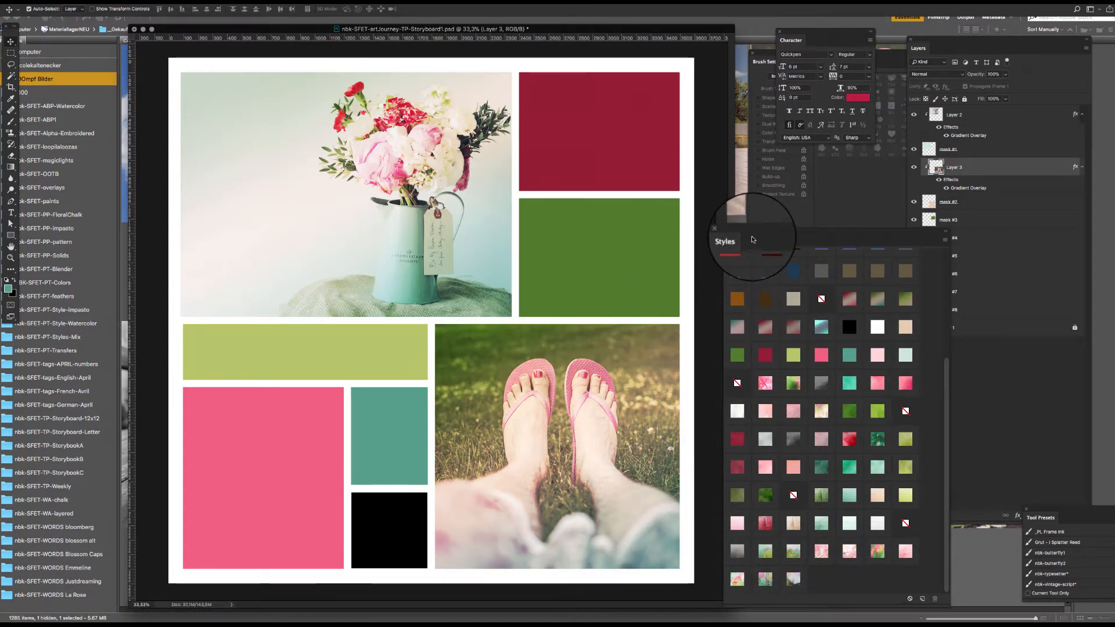
{"action": "left_click_drag", "start_coordinate": [755, 233], "coordinate": [764, 219]}
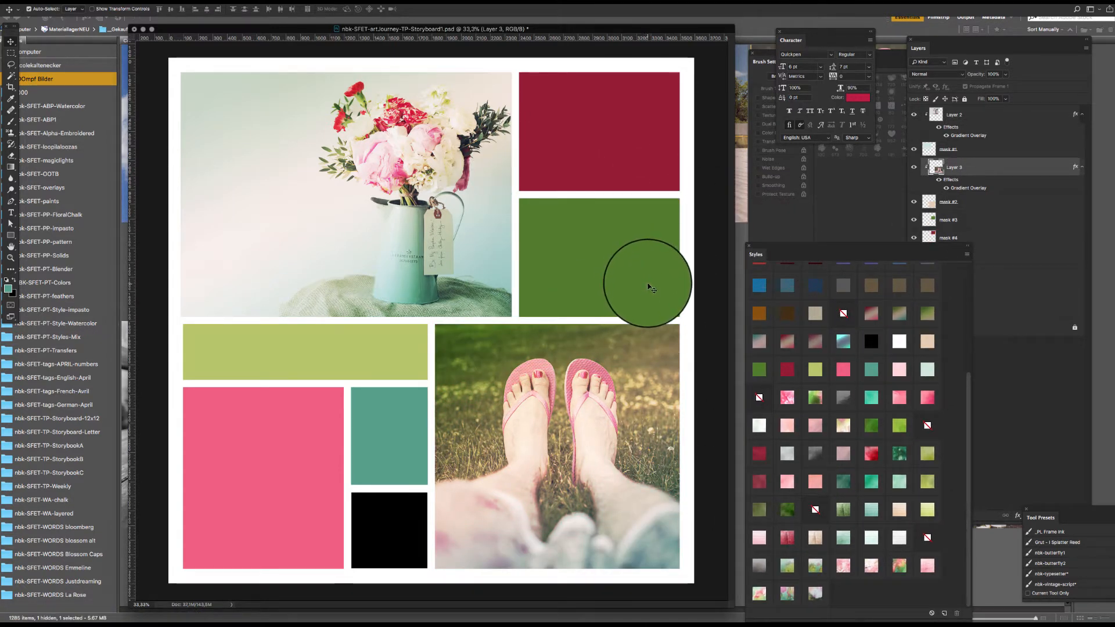
{"action": "left_click", "coordinate": [616, 174]}
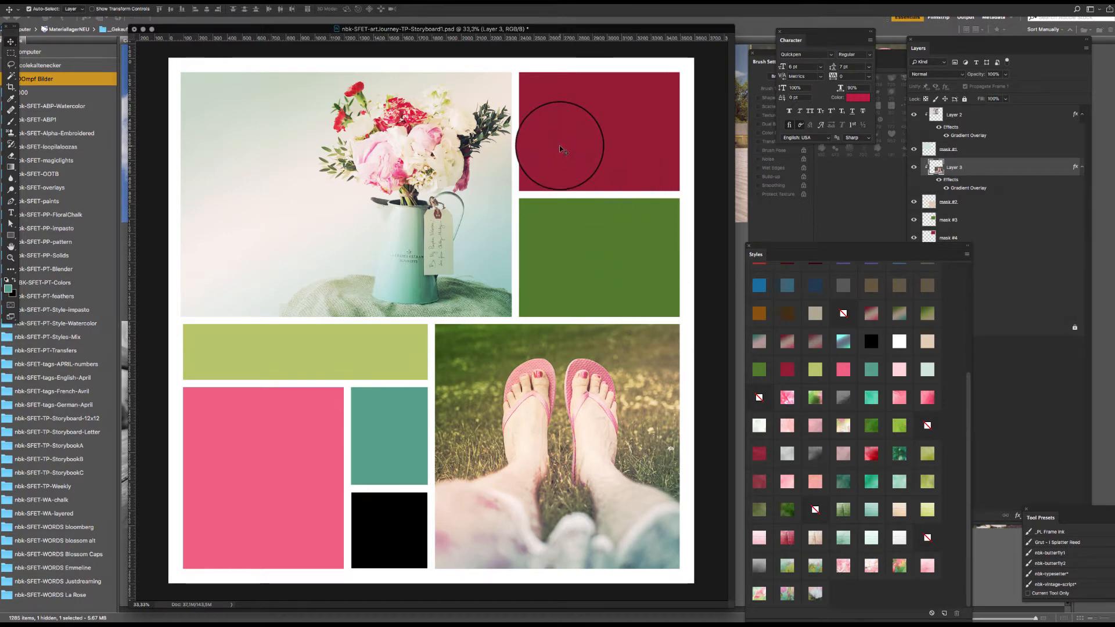
Step: Switch to Bridge, browse the nbk-SFET-WORDS blossom alt and La Rose folders, and show the word art in nbk-SFET-WA-layered
{"action": "left_click", "coordinate": [77, 539]}
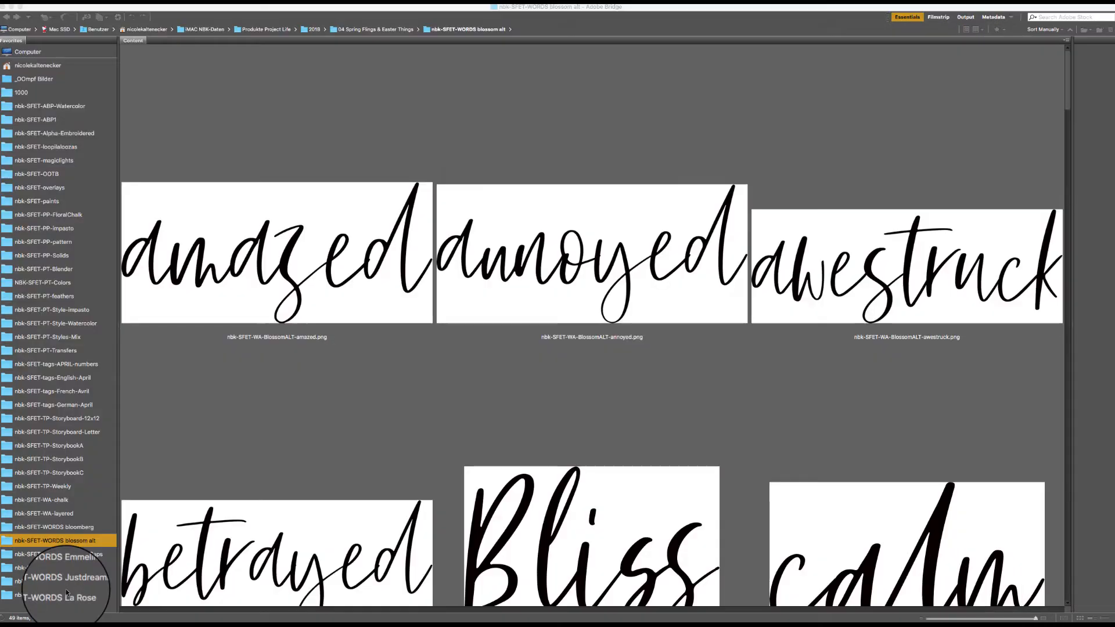
{"action": "left_click", "coordinate": [65, 592]}
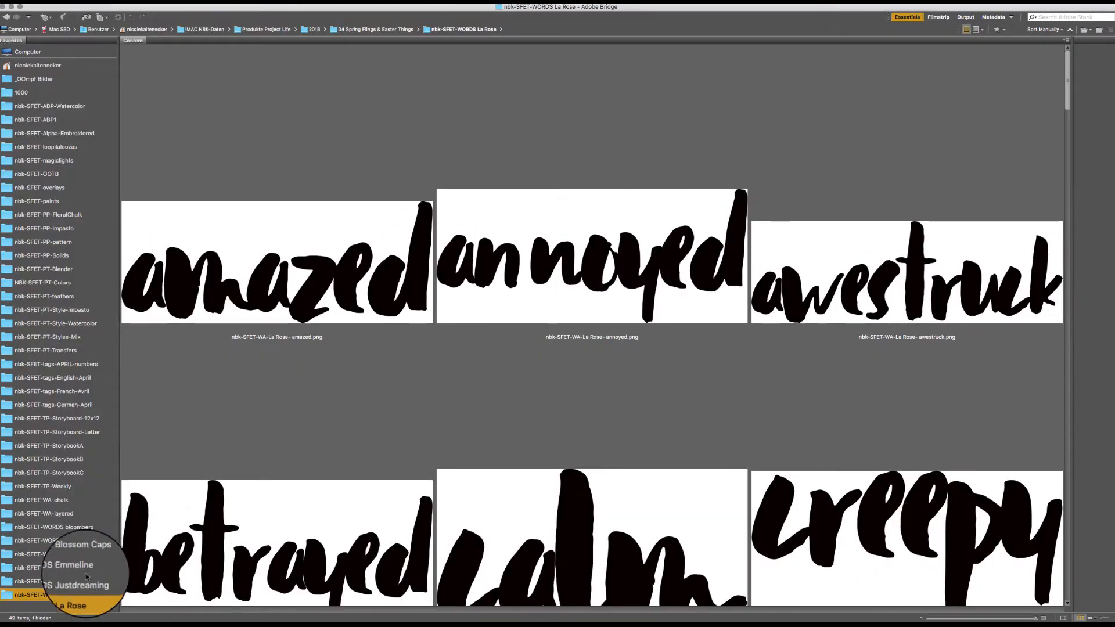
{"action": "left_click", "coordinate": [69, 515]}
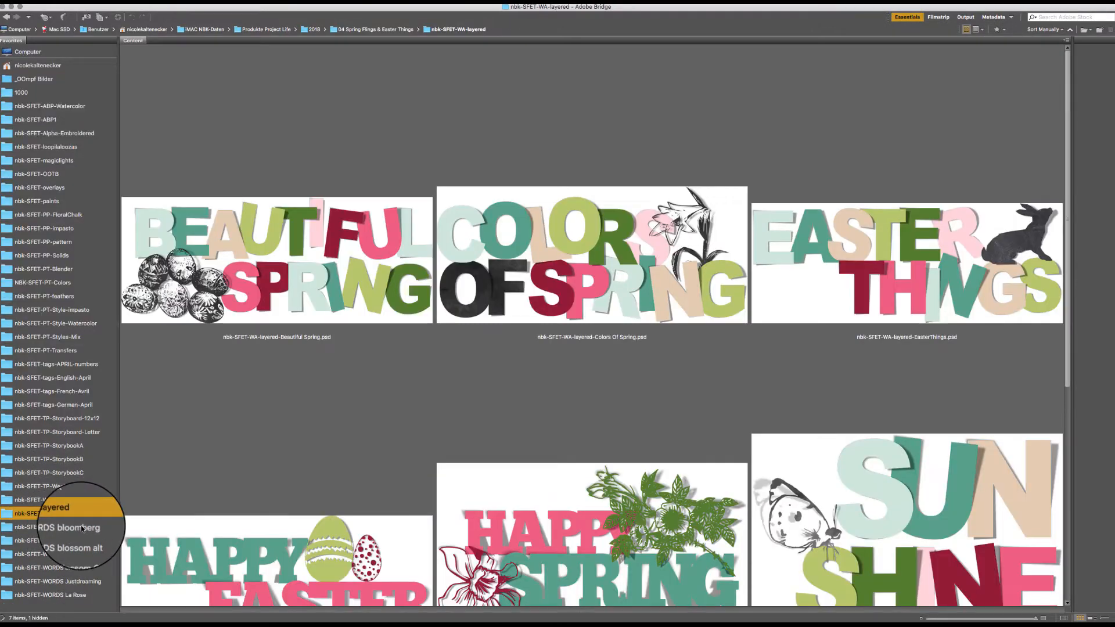
{"action": "left_click_drag", "start_coordinate": [1066, 158], "coordinate": [954, 162]}
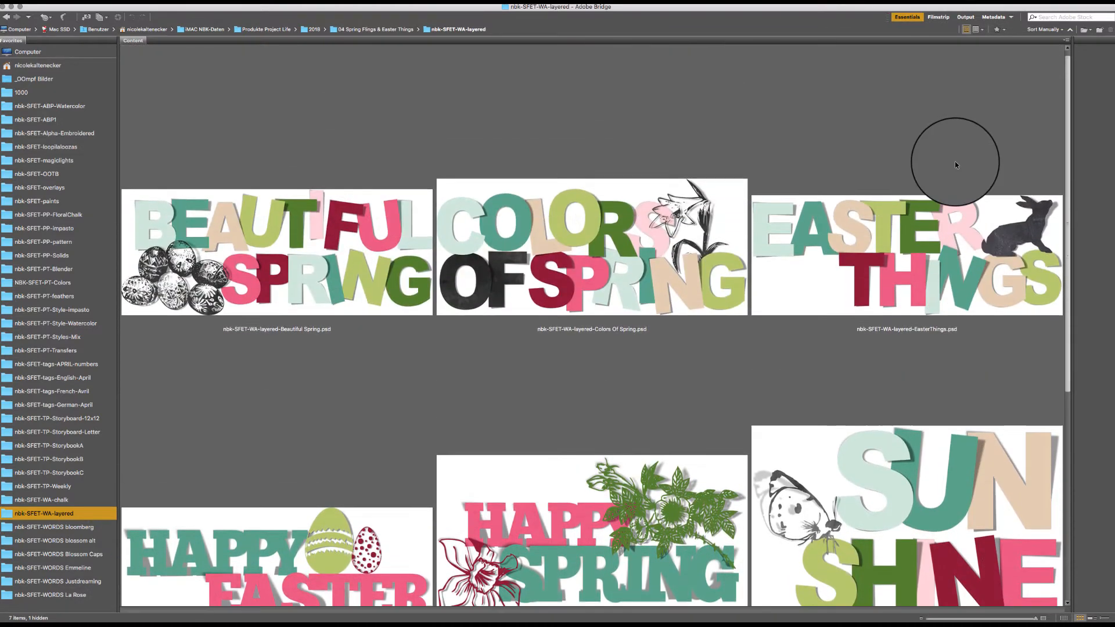
Step: Open nbk-SFET-WA-layered-Colors Of Spring.psd in Photoshop, dismissing any error dialogs and reopening the file if needed
{"action": "double_click", "coordinate": [673, 253]}
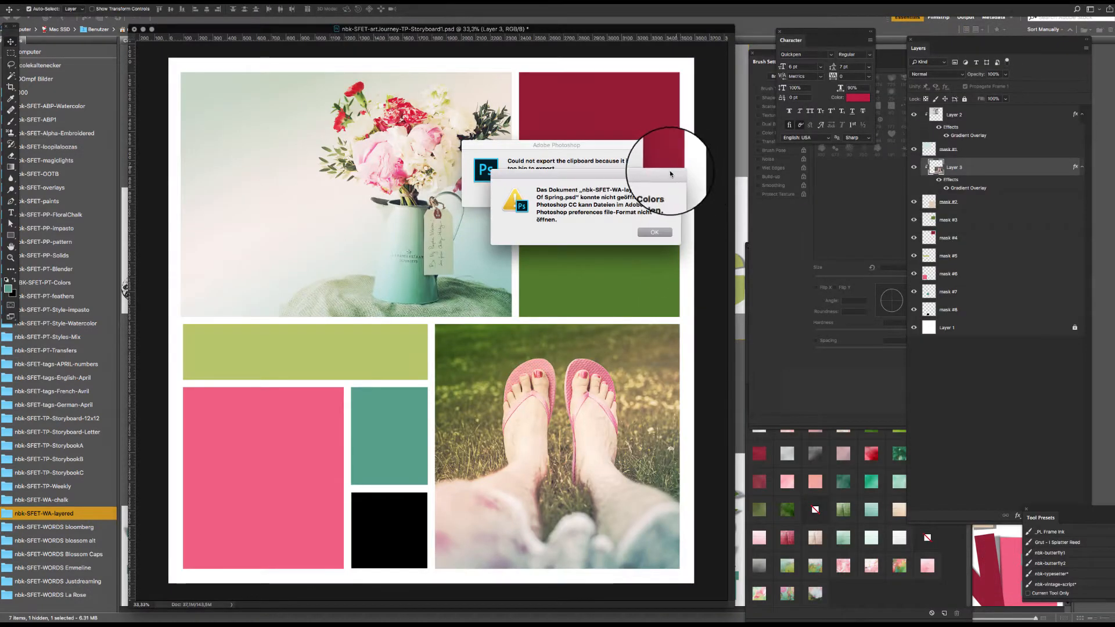
{"action": "left_click", "coordinate": [650, 226]}
{"action": "left_click", "coordinate": [626, 195]}
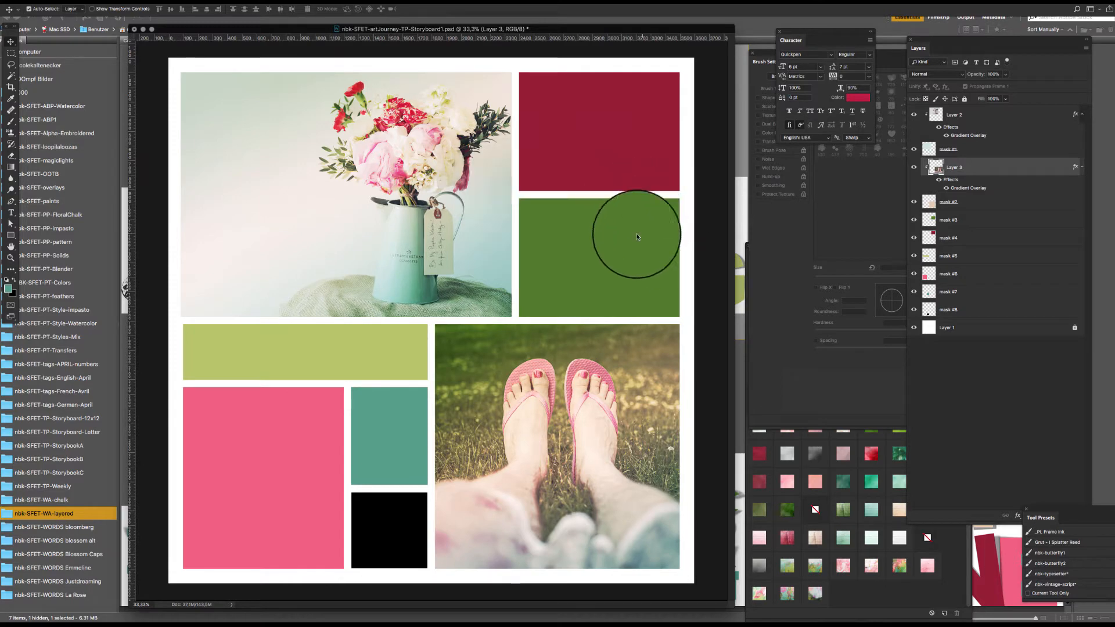
{"action": "left_click", "coordinate": [107, 513]}
{"action": "double_click", "coordinate": [499, 250]}
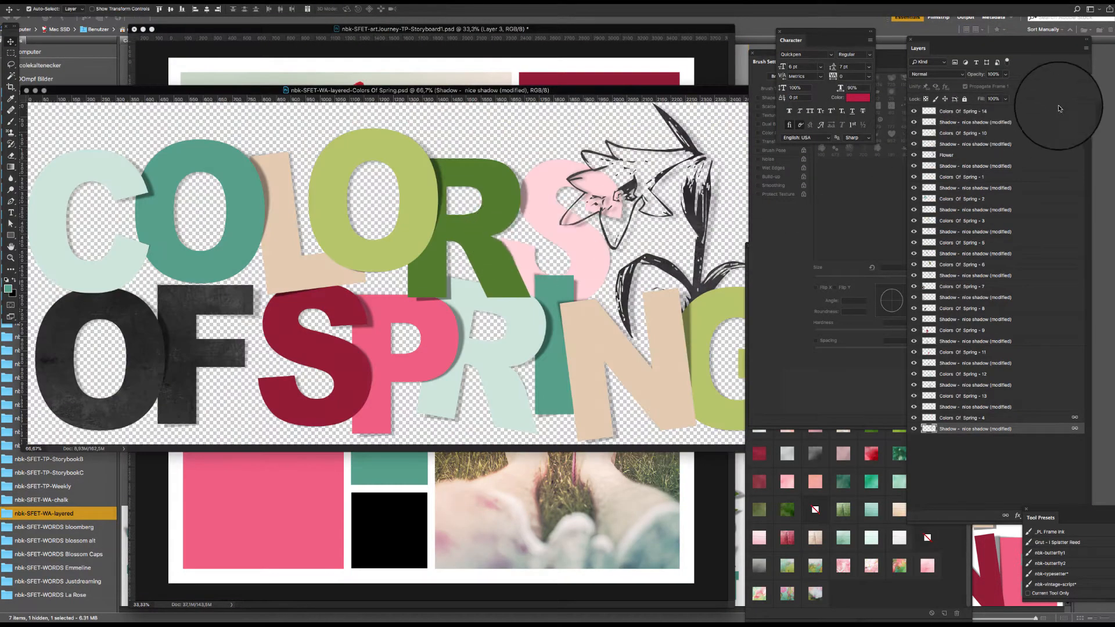
Step: Select all layers of the Colors Of Spring word art and copy them onto the lower part of the storyboard document
{"action": "left_click_drag", "start_coordinate": [48, 128], "coordinate": [568, 353]}
{"action": "left_click_drag", "start_coordinate": [645, 376], "coordinate": [727, 455]}
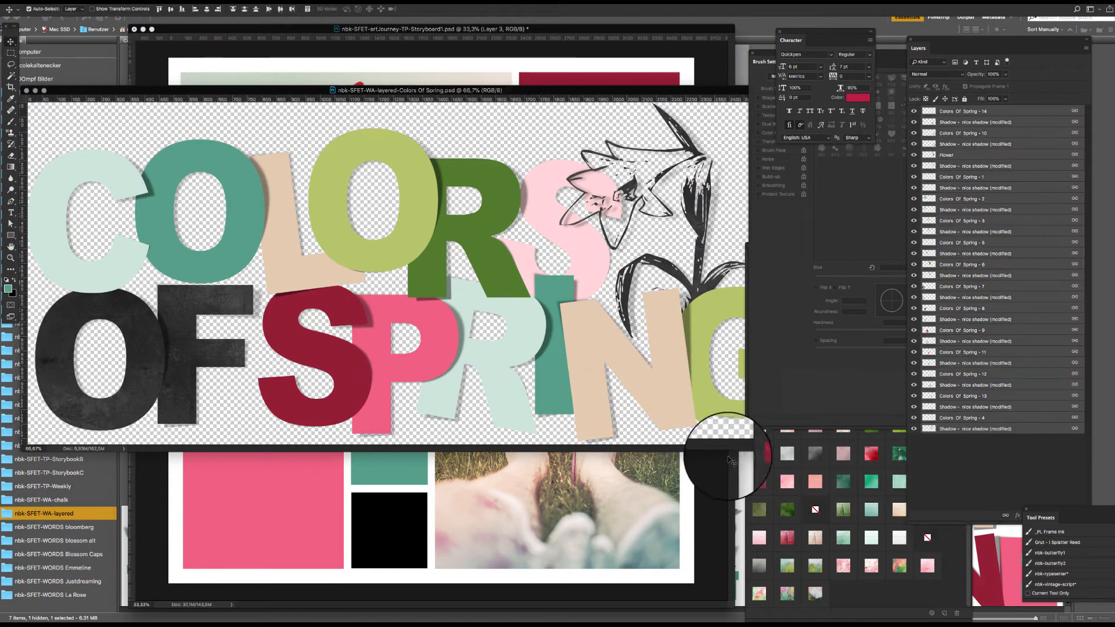
{"action": "left_click_drag", "start_coordinate": [595, 392], "coordinate": [558, 531]}
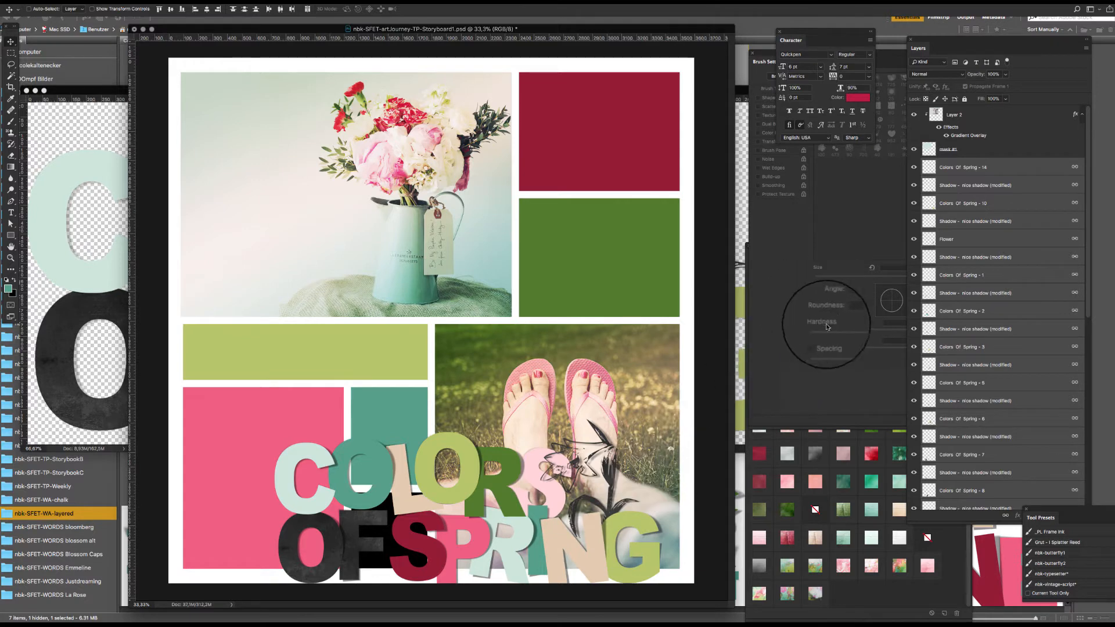
Step: Group the word art layers, move the group up over the lime block and bring it to the top of the layer stack
{"action": "key", "text": "ctrl+g"}
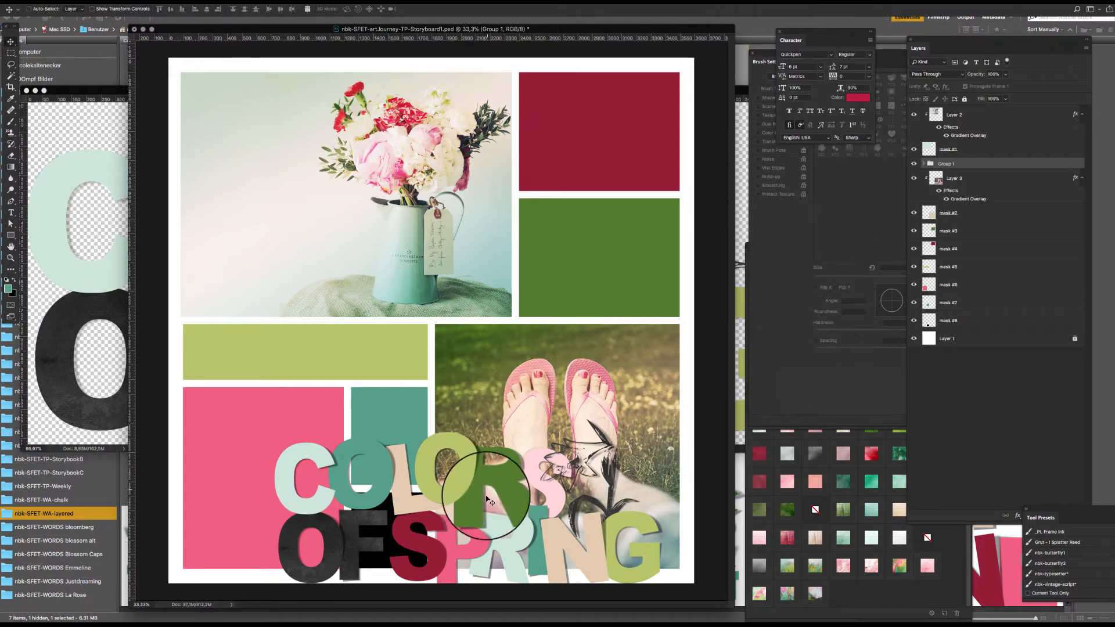
{"action": "left_click_drag", "start_coordinate": [470, 441], "coordinate": [398, 244]}
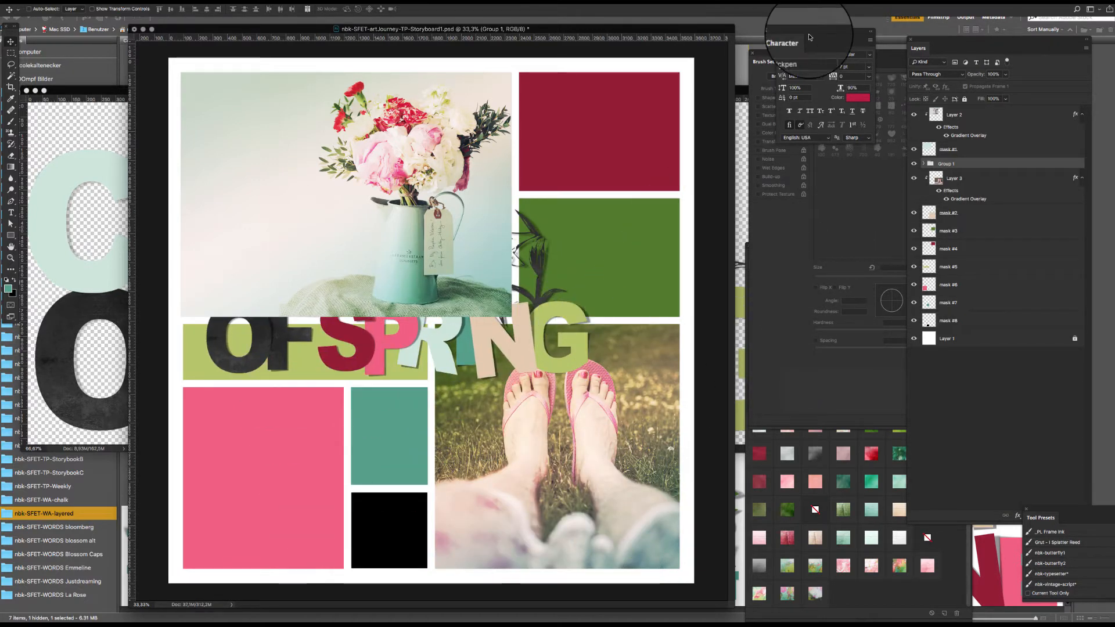
{"action": "key", "text": "ctrl+shift+bracketright"}
Step: Scale the Colors Of Spring group to about 58% with Free Transform and position it over the lime block below the bouquet photo
{"action": "key", "text": "ctrl+t"}
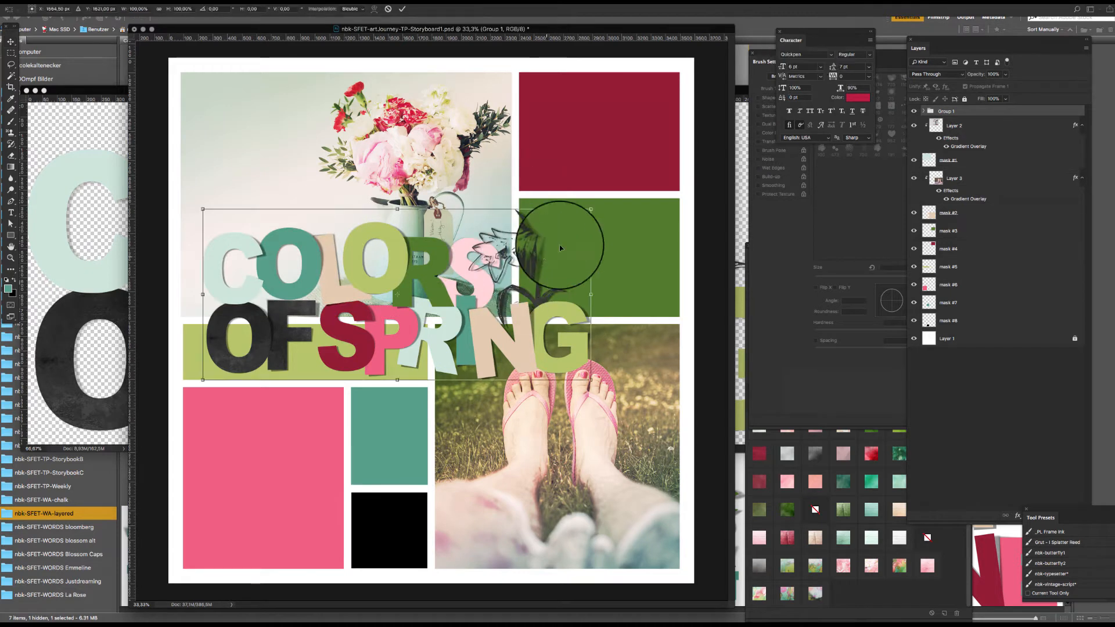
{"action": "left_click_drag", "start_coordinate": [597, 206], "coordinate": [398, 270]}
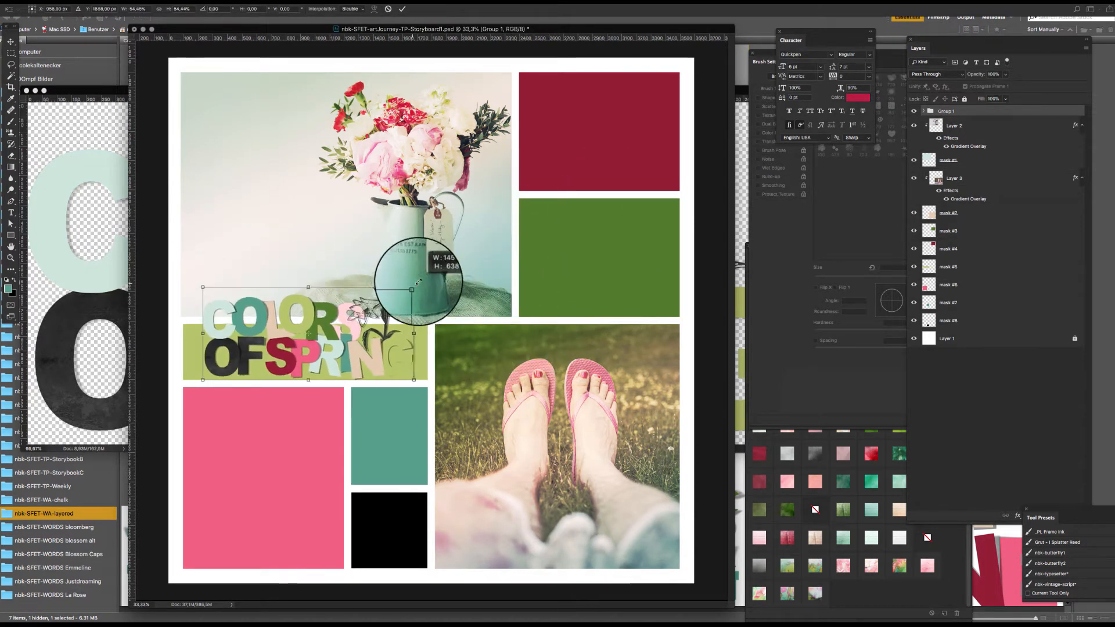
{"action": "mouse_move", "coordinate": [389, 331]}
{"action": "left_mouse_down"}
{"action": "mouse_move", "coordinate": [375, 321]}
{"action": "mouse_move", "coordinate": [382, 331]}
{"action": "left_mouse_up"}
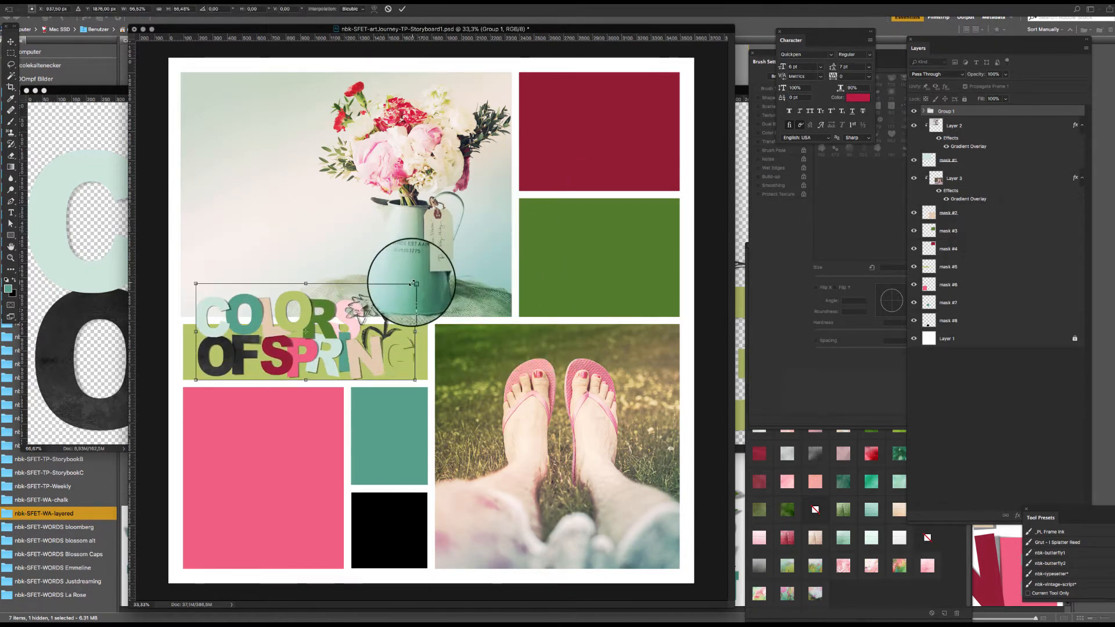
{"action": "left_click_drag", "start_coordinate": [413, 283], "coordinate": [423, 277]}
{"action": "left_click_drag", "start_coordinate": [388, 354], "coordinate": [381, 355]}
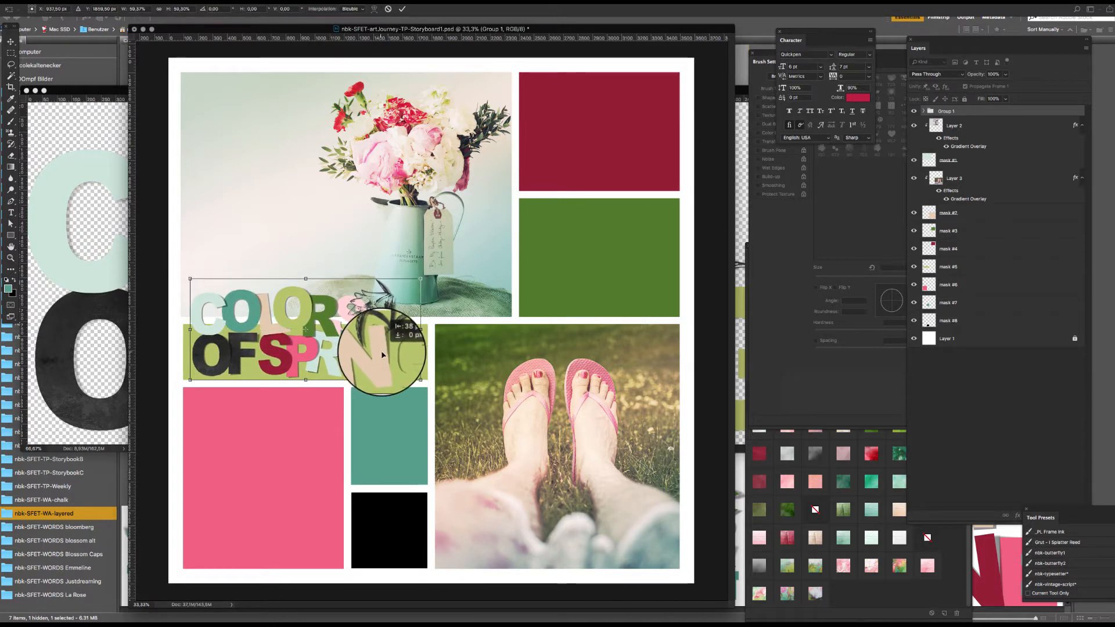
{"action": "key", "text": "Return"}
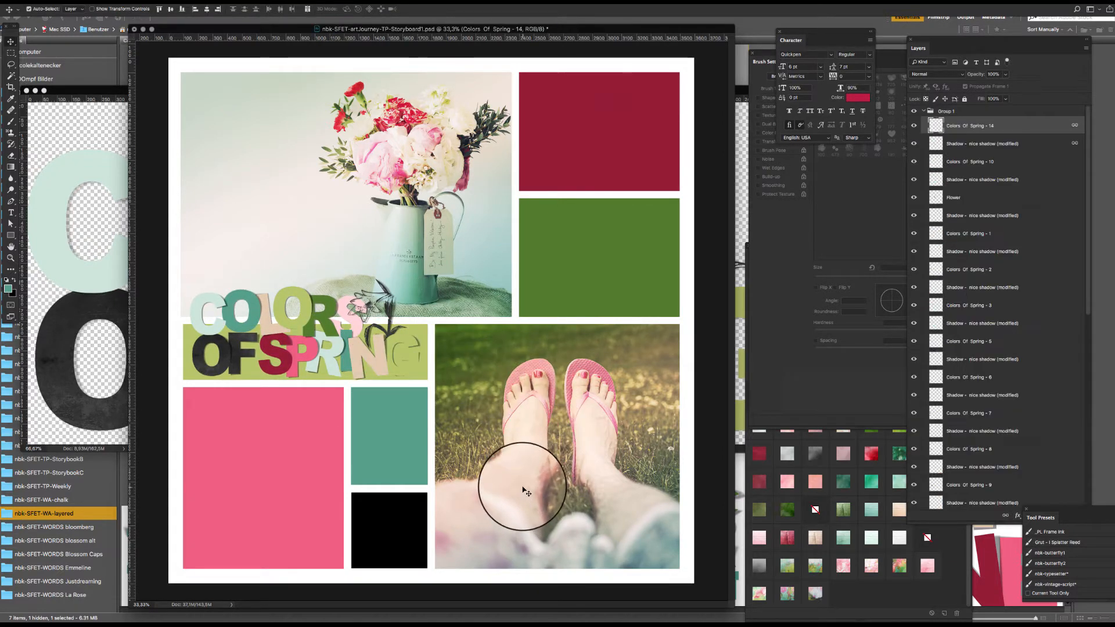
Step: Collapse and lock the Colors Of Spring word art group, and close the original word art file
{"action": "left_click", "coordinate": [923, 111]}
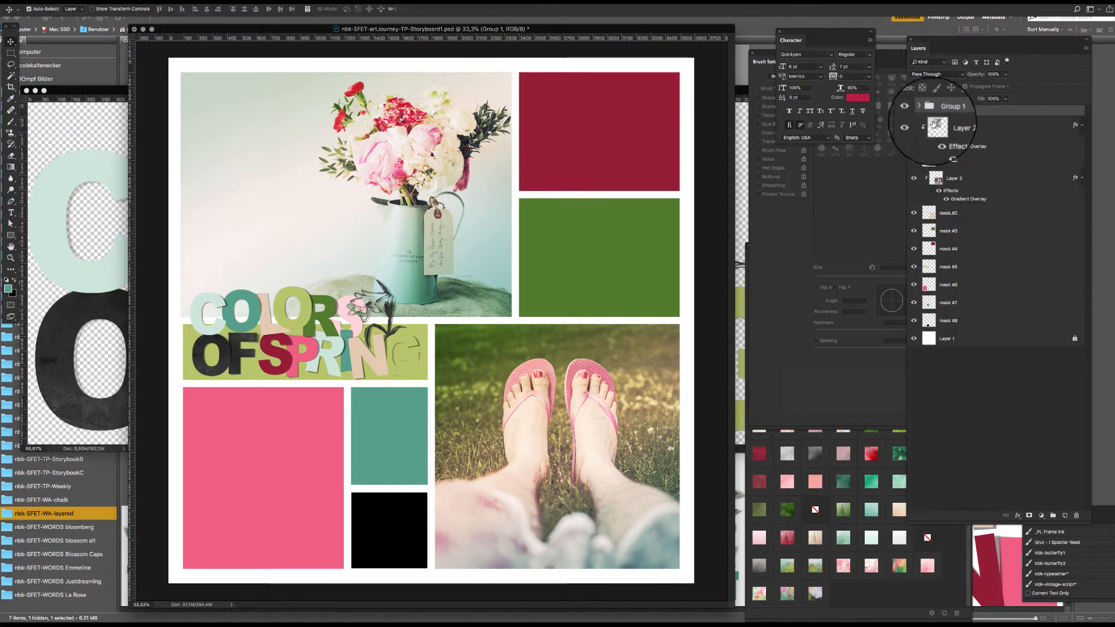
{"action": "left_click", "coordinate": [964, 100]}
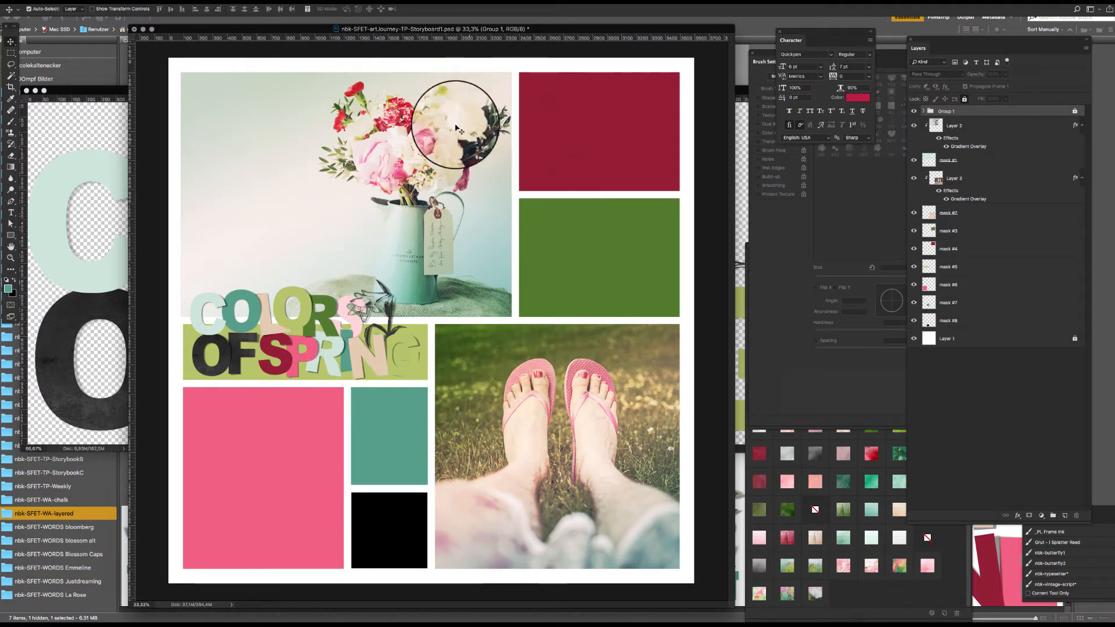
{"action": "left_click", "coordinate": [83, 293]}
{"action": "key", "text": "super+w"}
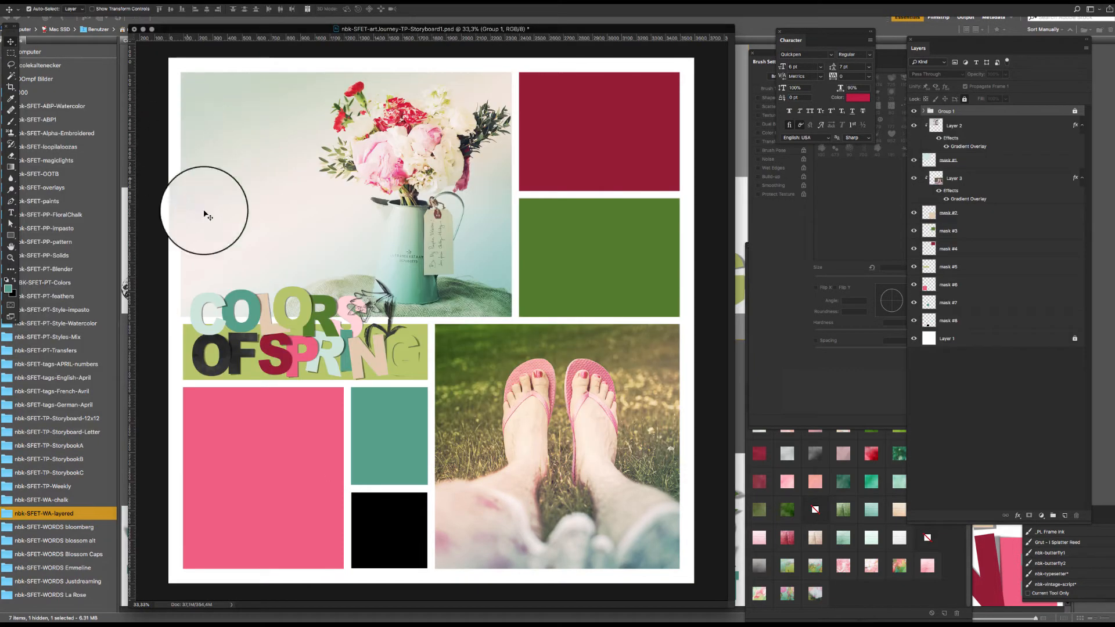
Step: Select the storyboard's crimson block, switch to Bridge and open mushroom images 1, 2, 8 and 9 from the nbk-SFET-ABP-Watercolor folder
{"action": "left_click_drag", "start_coordinate": [651, 30], "coordinate": [637, 34]}
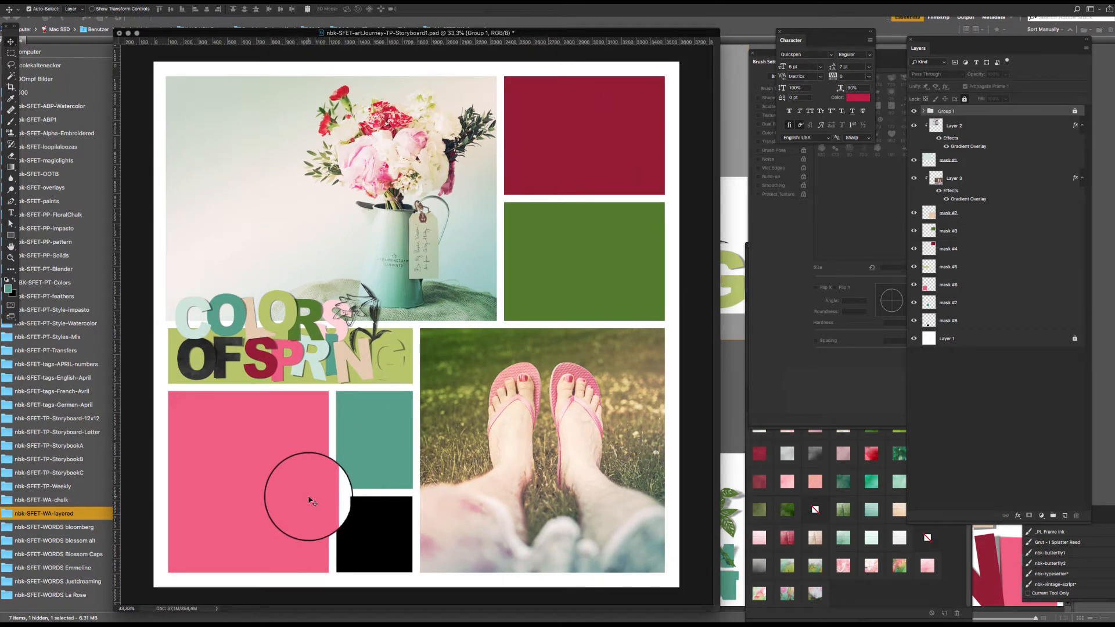
{"action": "left_click", "coordinate": [561, 119]}
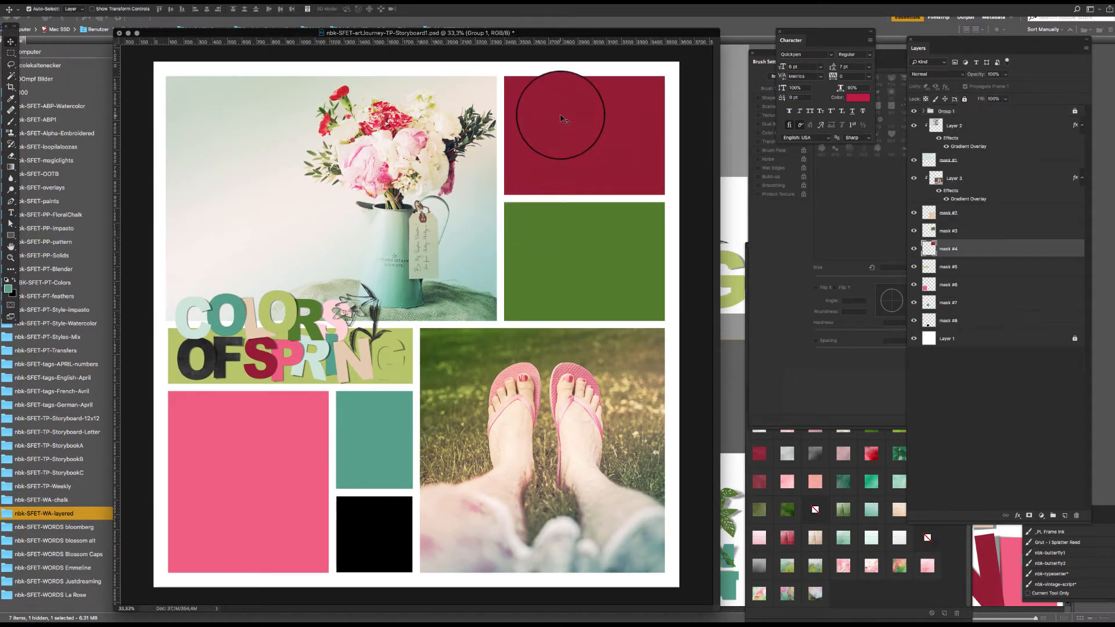
{"action": "left_click", "coordinate": [737, 260]}
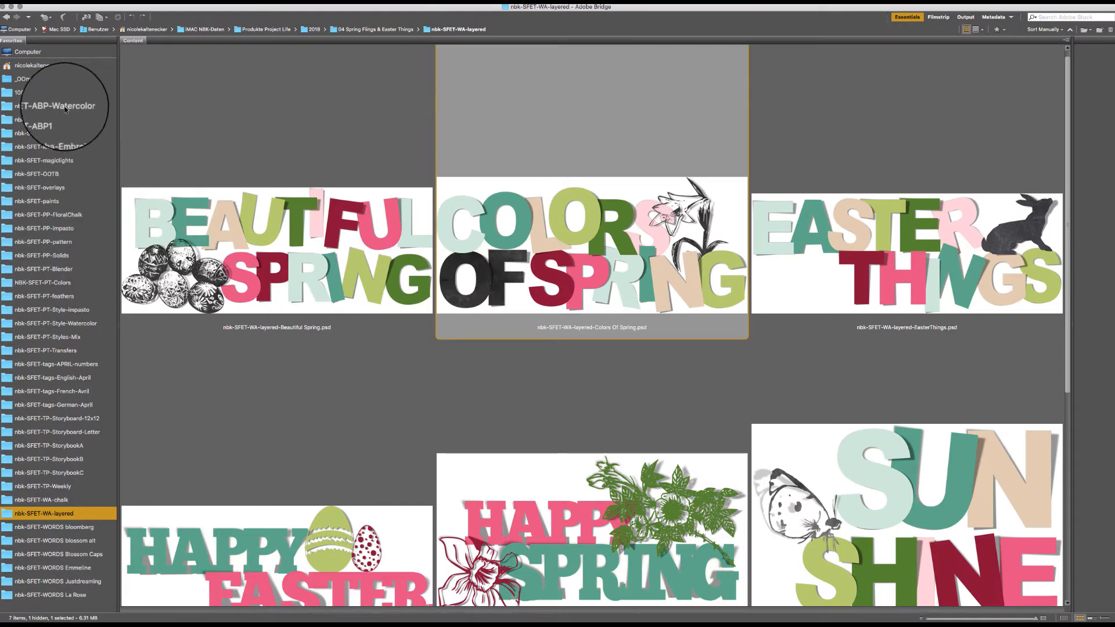
{"action": "left_click", "coordinate": [82, 106]}
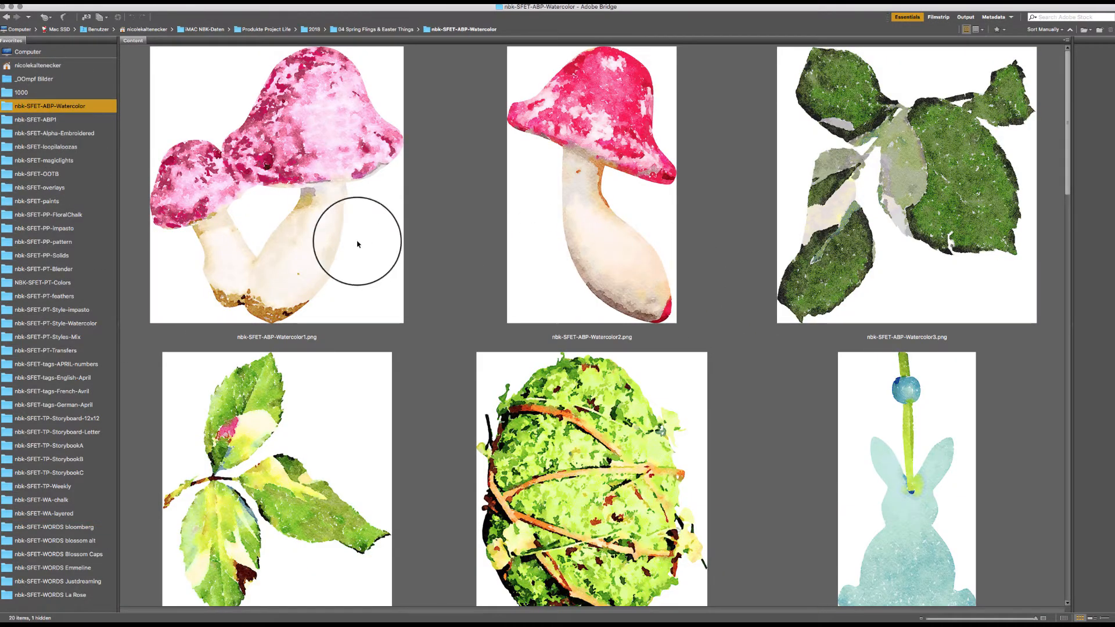
{"action": "left_click", "coordinate": [598, 226], "text": "shift"}
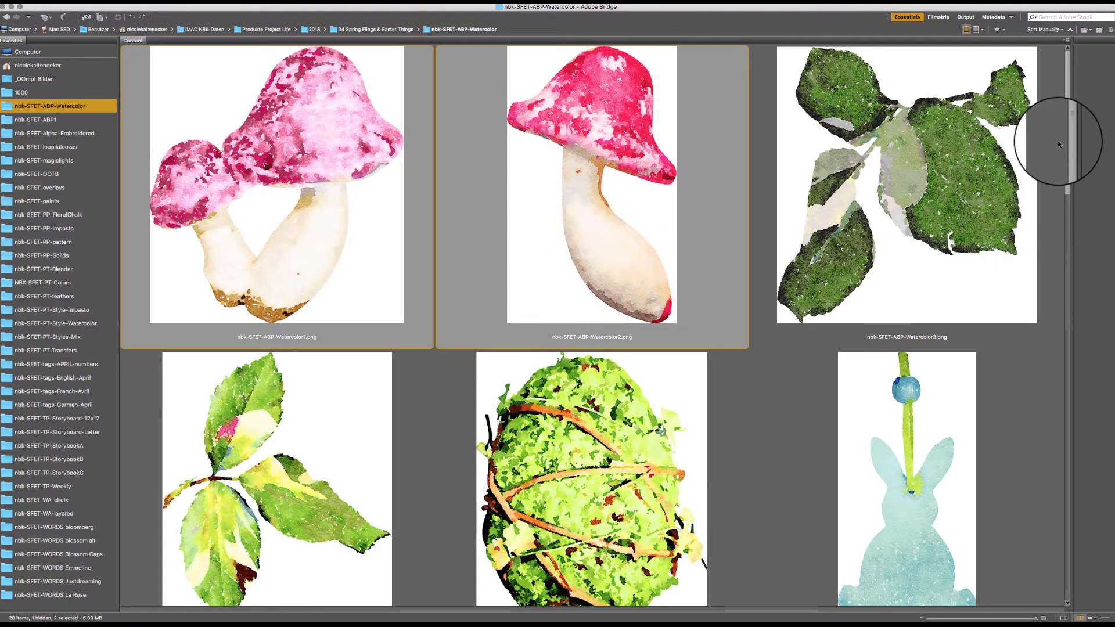
{"action": "scroll", "coordinate": [1067, 151], "scroll_direction": "down", "scroll_amount": 1}
{"action": "left_click_drag", "start_coordinate": [1067, 151], "coordinate": [1008, 280]}
{"action": "left_click", "coordinate": [883, 261], "text": "super"}
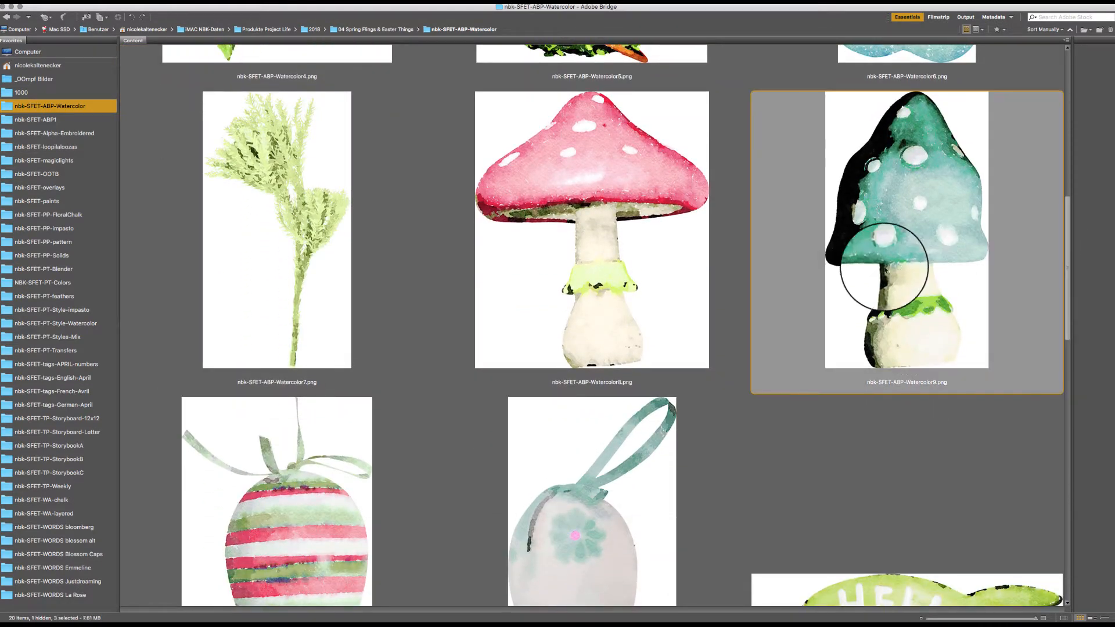
{"action": "left_click", "coordinate": [616, 303], "text": "super"}
{"action": "double_click", "coordinate": [617, 328]}
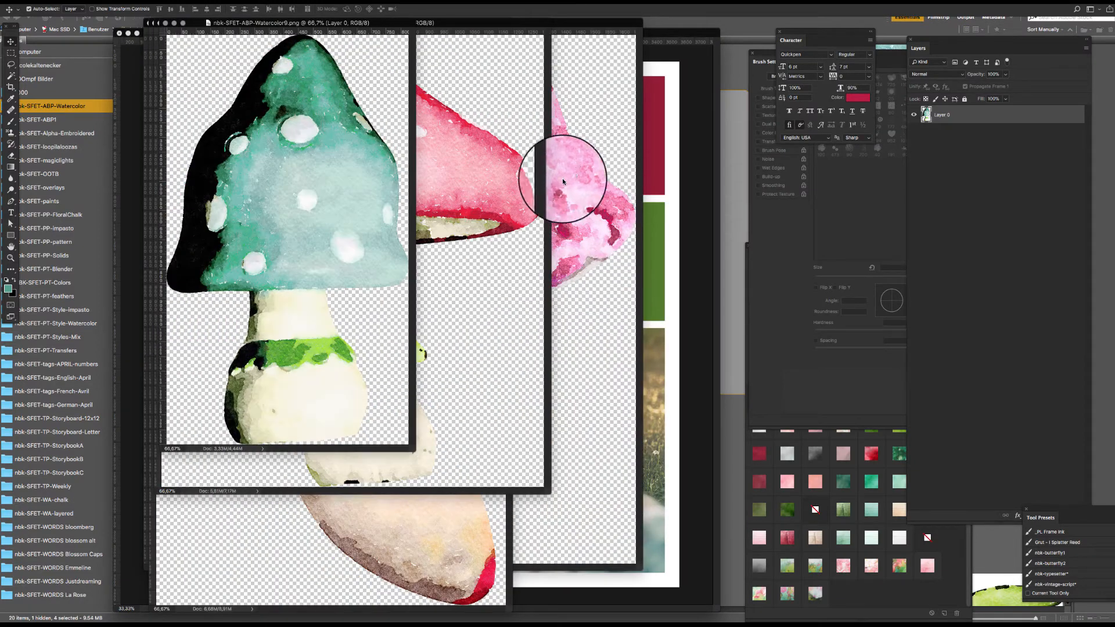
Step: Copy the teal mushroom and the spotted pink mushroom onto the storyboard's crimson block, closing each source file
{"action": "left_click_drag", "start_coordinate": [659, 144], "coordinate": [622, 158]}
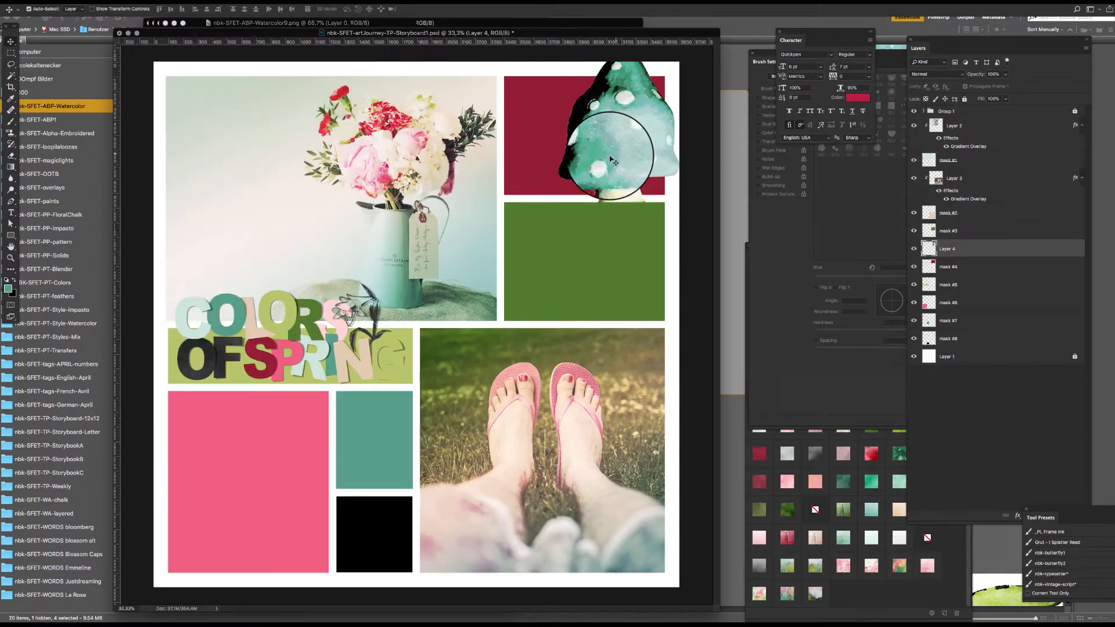
{"action": "left_click_drag", "start_coordinate": [502, 33], "coordinate": [547, 207]}
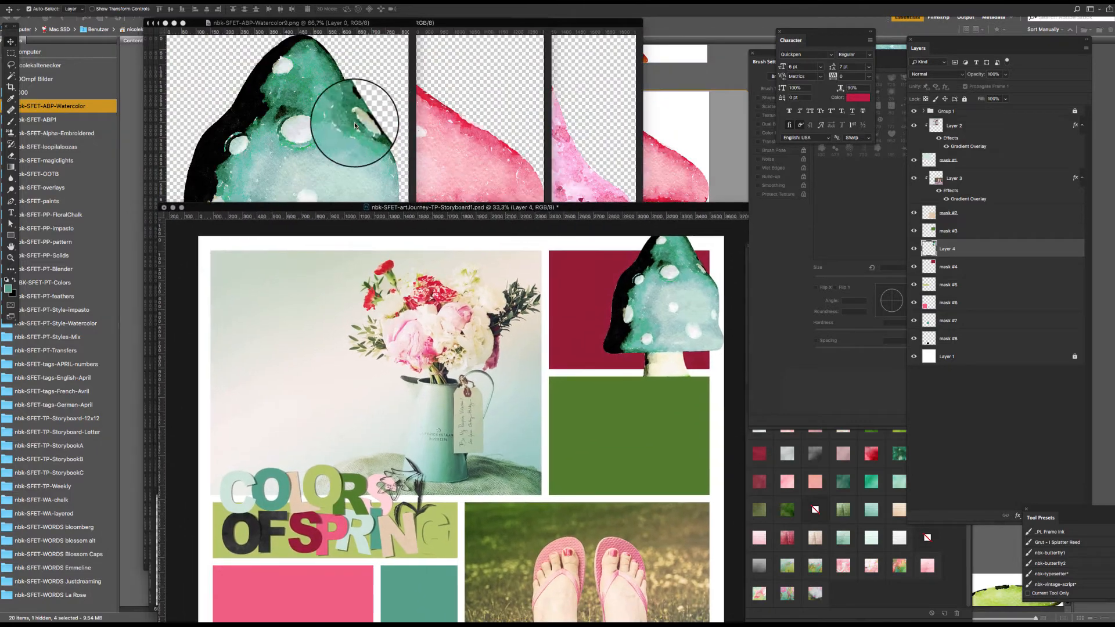
{"action": "left_click", "coordinate": [356, 124]}
{"action": "key", "text": "super+w"}
{"action": "left_click", "coordinate": [440, 146]}
{"action": "left_click_drag", "start_coordinate": [506, 175], "coordinate": [627, 267]}
{"action": "left_click", "coordinate": [446, 158]}
{"action": "key", "text": "super+w"}
Step: Copy the single red mushroom and the pink double mushroom onto the crimson block, close their files and return to Photoshop
{"action": "left_click", "coordinate": [477, 141]}
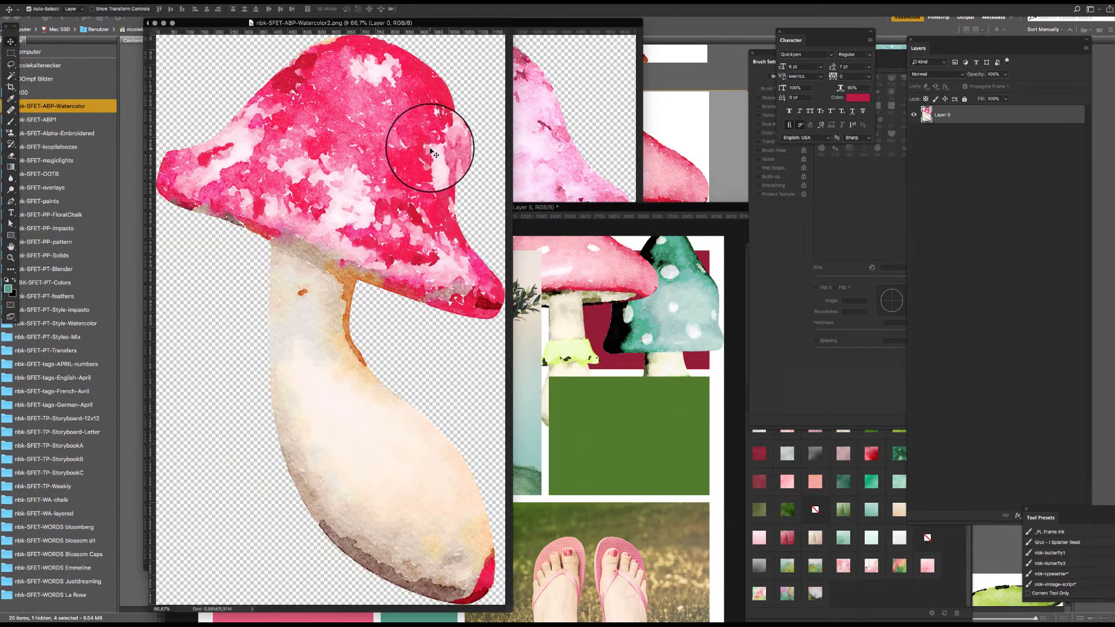
{"action": "left_click_drag", "start_coordinate": [434, 154], "coordinate": [572, 302]}
{"action": "left_click", "coordinate": [473, 137]}
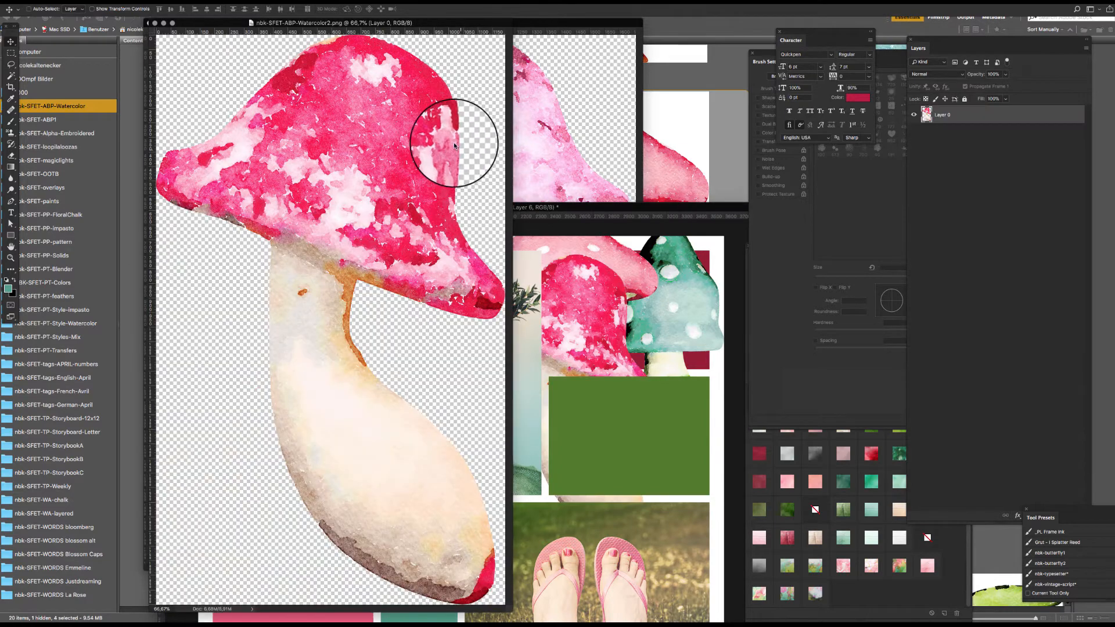
{"action": "key", "text": "super+w"}
{"action": "left_click", "coordinate": [438, 129]}
{"action": "left_click_drag", "start_coordinate": [495, 149], "coordinate": [662, 281]}
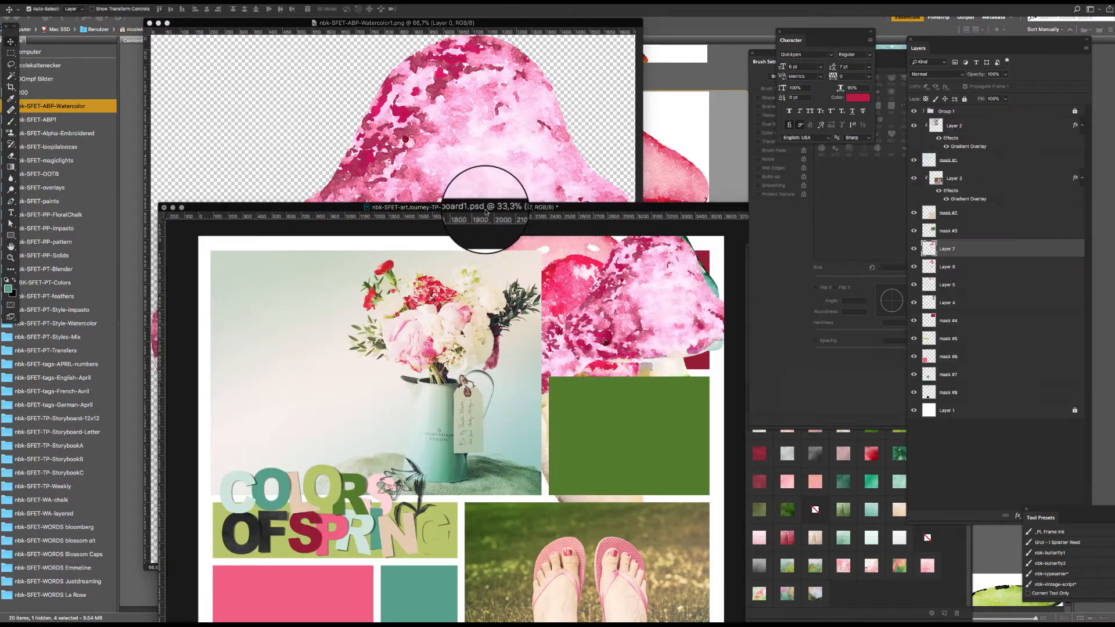
{"action": "left_click", "coordinate": [460, 106]}
{"action": "key", "text": "super+w"}
{"action": "left_click", "coordinate": [547, 137]}
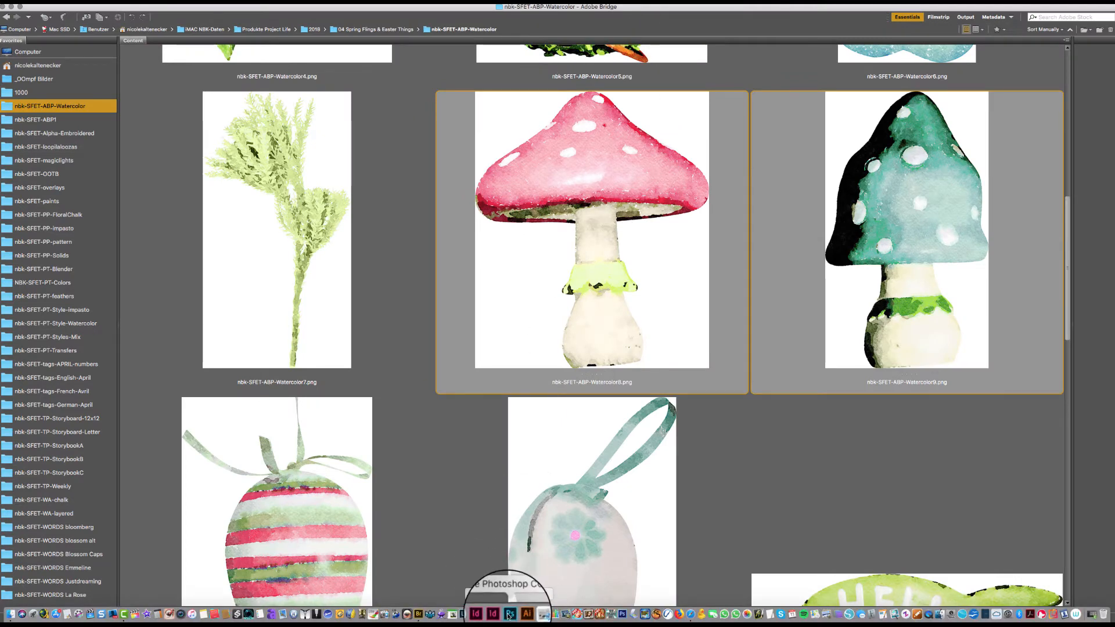
{"action": "left_click", "coordinate": [509, 615]}
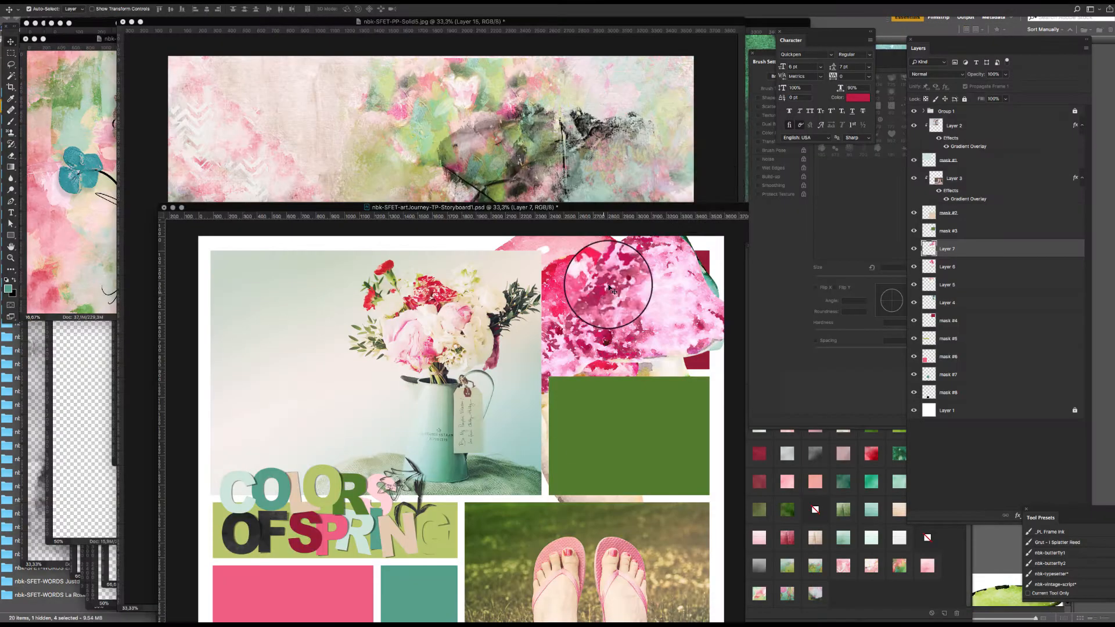
Step: Scale the four mushroom layers together to about 27% with Free Transform and position them over the crimson block
{"action": "left_click", "coordinate": [970, 267], "text": "shift"}
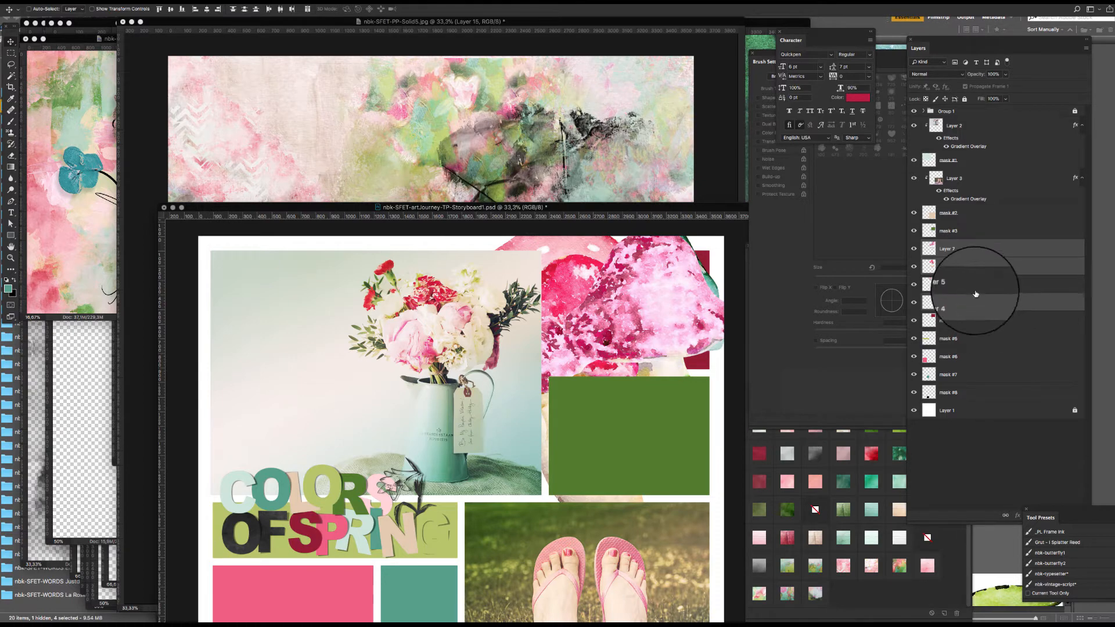
{"action": "key", "text": "super+t"}
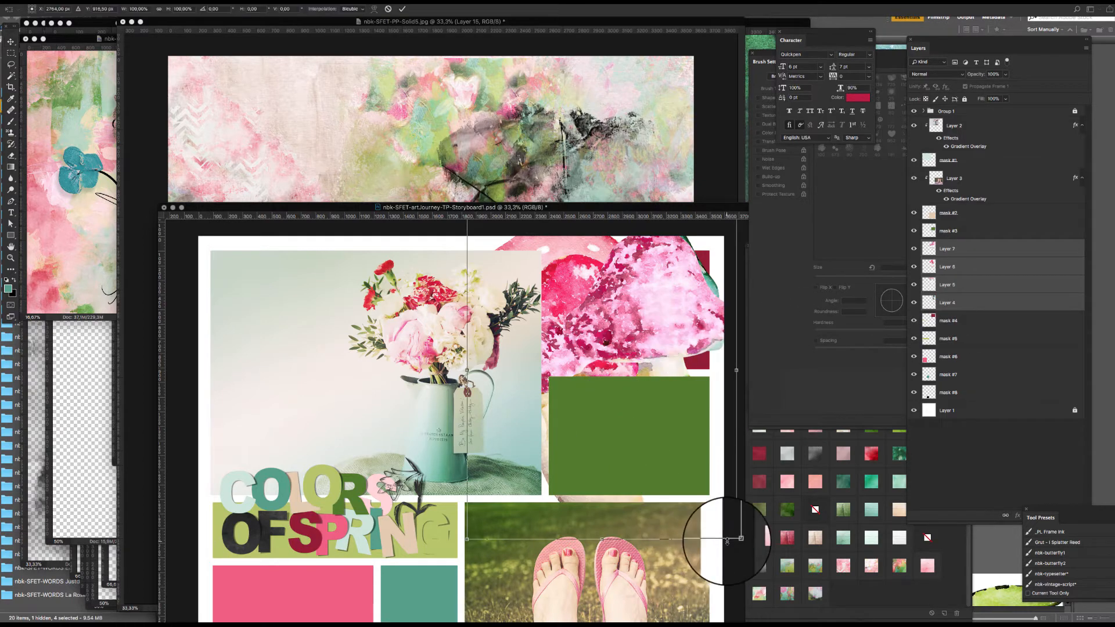
{"action": "left_click_drag", "start_coordinate": [736, 539], "coordinate": [610, 438]}
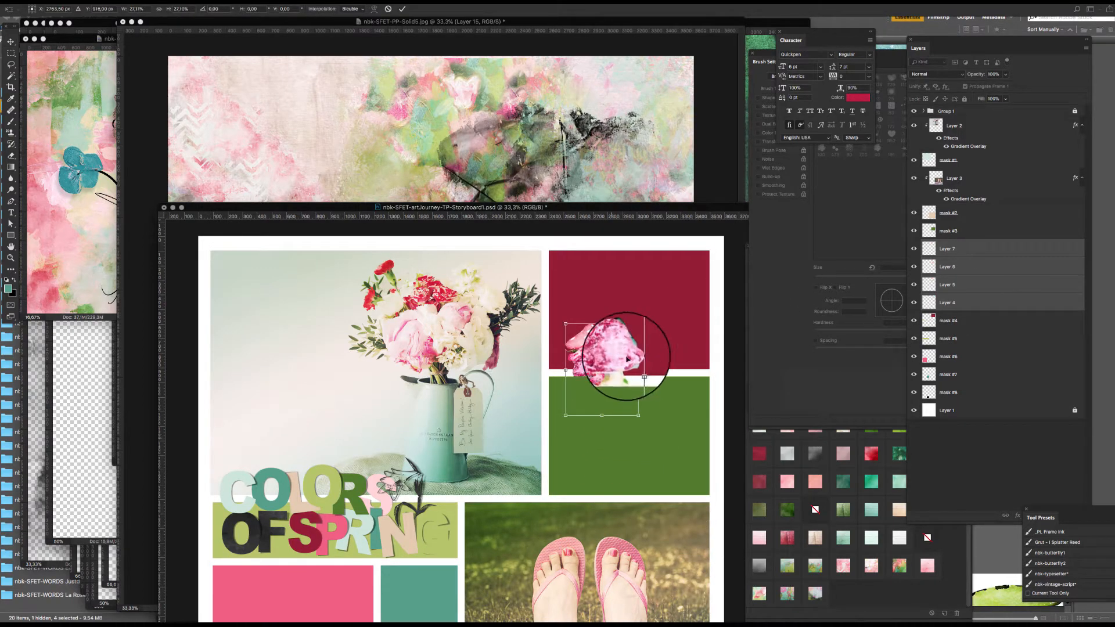
{"action": "left_click_drag", "start_coordinate": [615, 350], "coordinate": [690, 325]}
{"action": "key", "text": "Return"}
Step: Arrange the four mushrooms side by side in a row along the lower part of the crimson block
{"action": "left_click", "coordinate": [611, 241]}
{"action": "left_click_drag", "start_coordinate": [609, 307], "coordinate": [644, 323]}
{"action": "left_click_drag", "start_coordinate": [586, 314], "coordinate": [564, 323]}
{"action": "left_click_drag", "start_coordinate": [610, 356], "coordinate": [612, 362]}
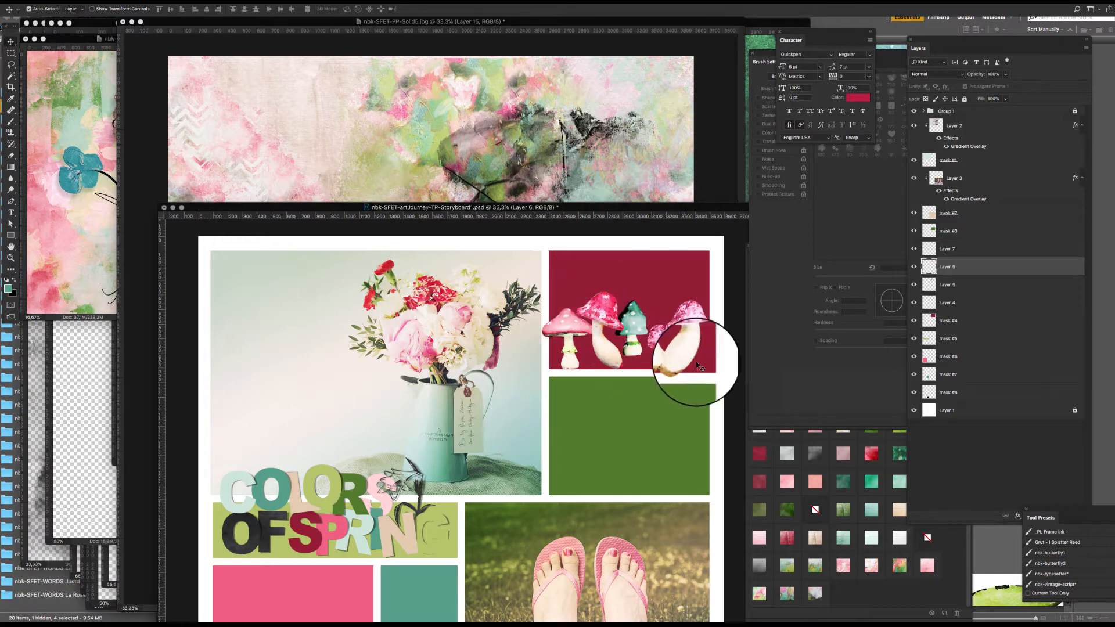
{"action": "left_click", "coordinate": [638, 329]}
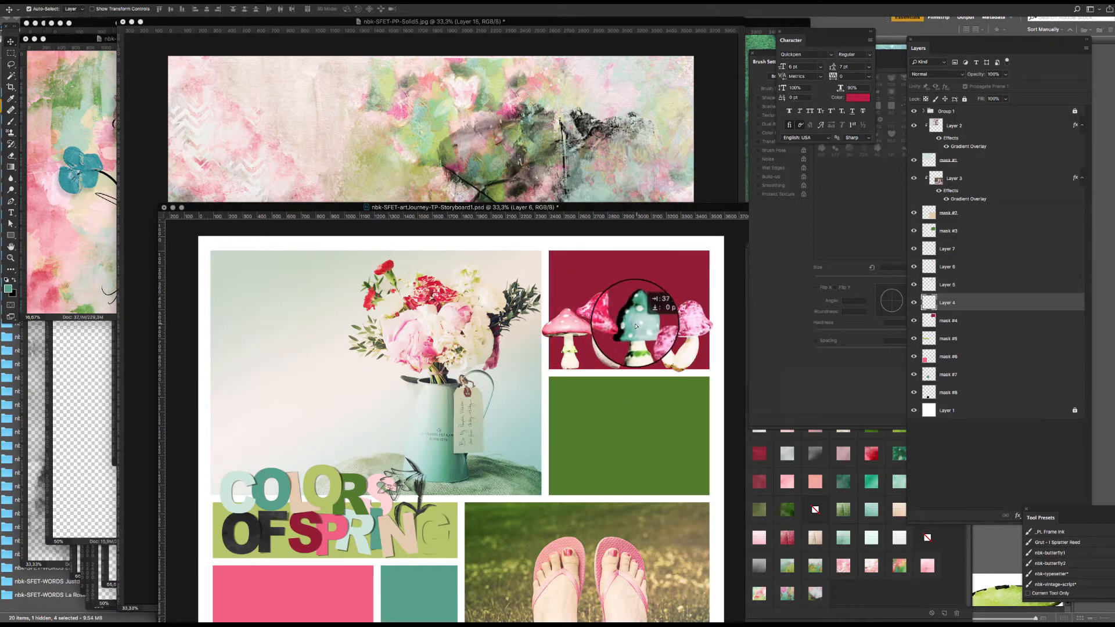
{"action": "double_click", "coordinate": [666, 216]}
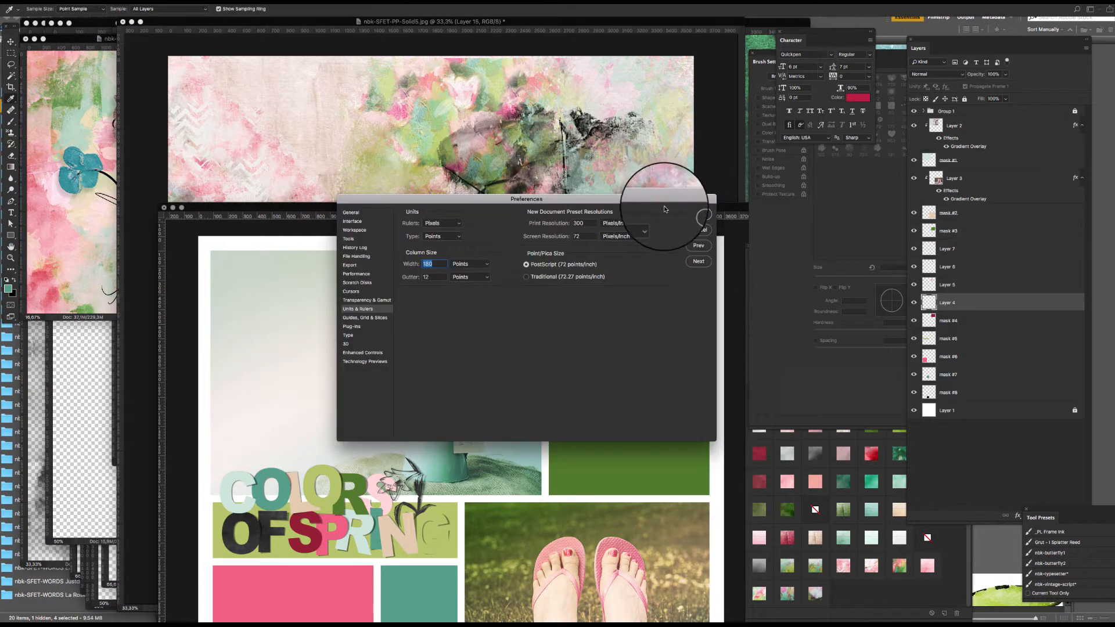
{"action": "left_click", "coordinate": [698, 214]}
{"action": "left_click_drag", "start_coordinate": [684, 210], "coordinate": [658, 169]}
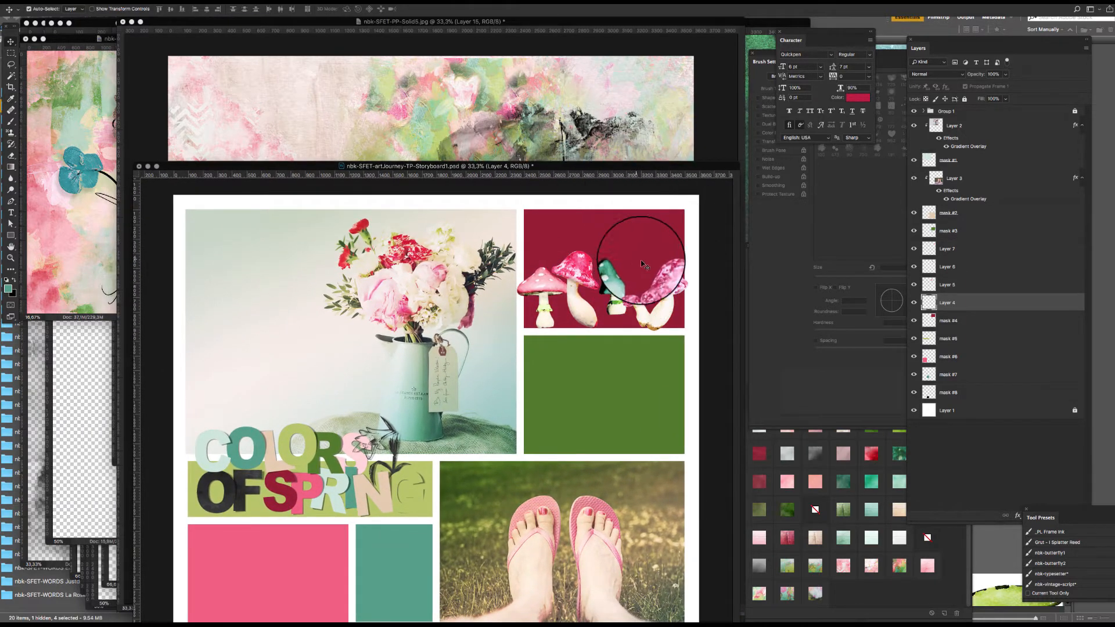
Step: Try solid lime, multicoloured, teal, pink and textured olive styles on the crimson block behind the mushrooms
{"action": "left_click_drag", "start_coordinate": [644, 265], "coordinate": [874, 593]}
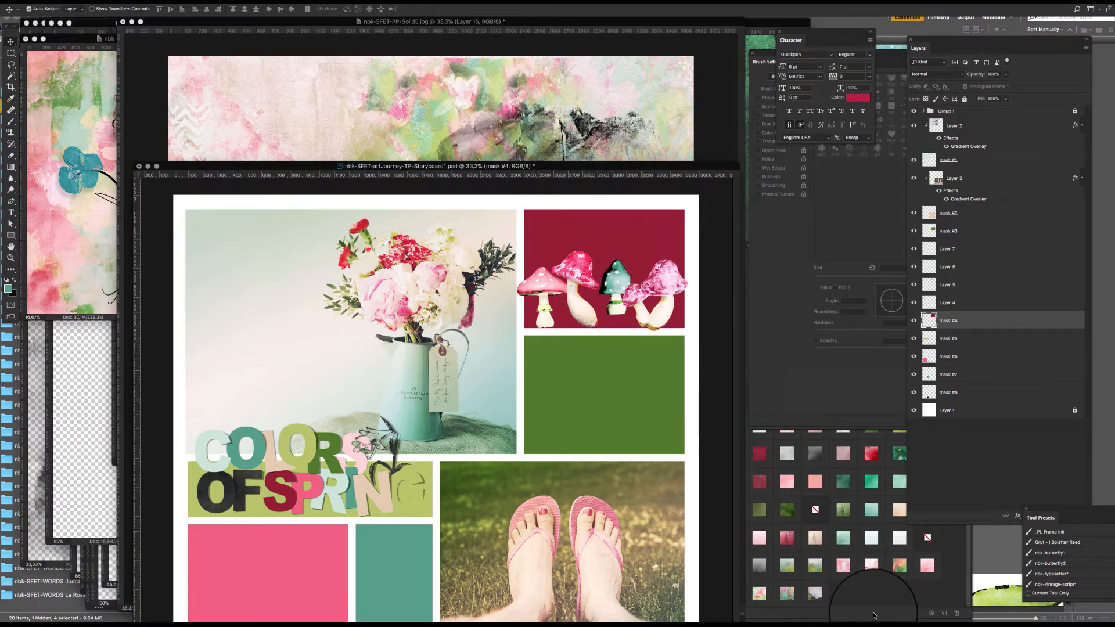
{"action": "left_click", "coordinate": [874, 614]}
{"action": "left_click", "coordinate": [818, 369]}
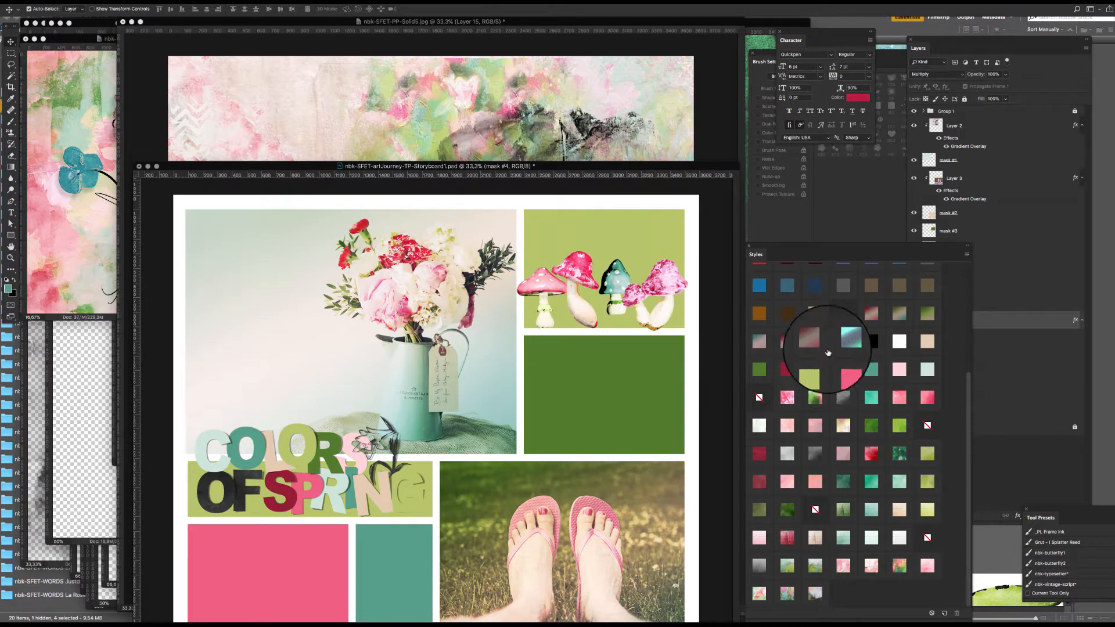
{"action": "left_click", "coordinate": [816, 398]}
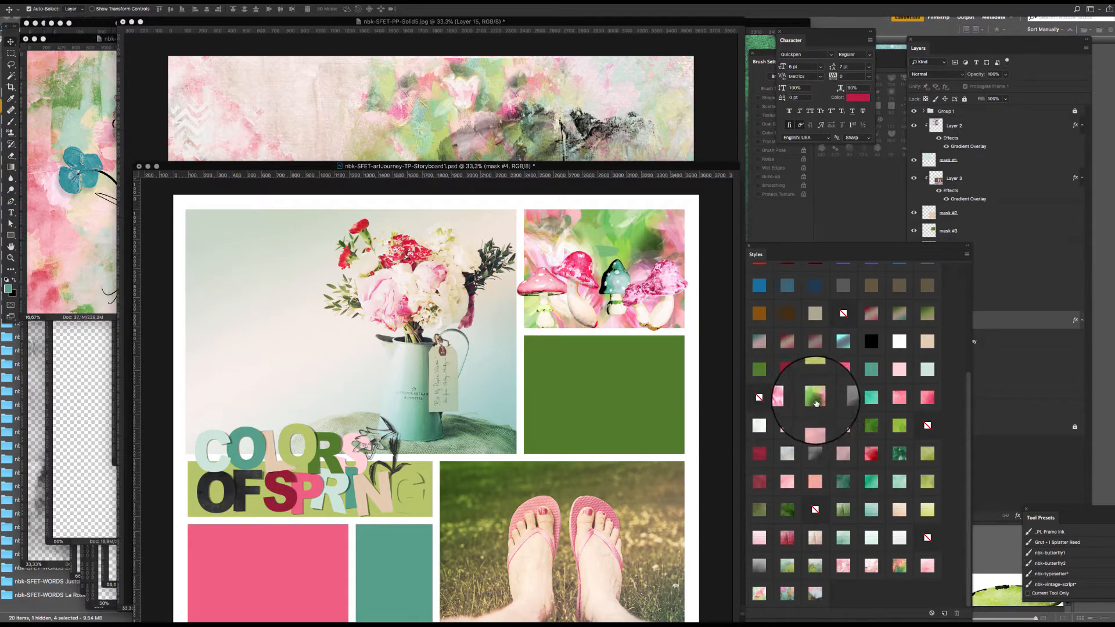
{"action": "left_click", "coordinate": [844, 403]}
{"action": "left_click", "coordinate": [876, 395]}
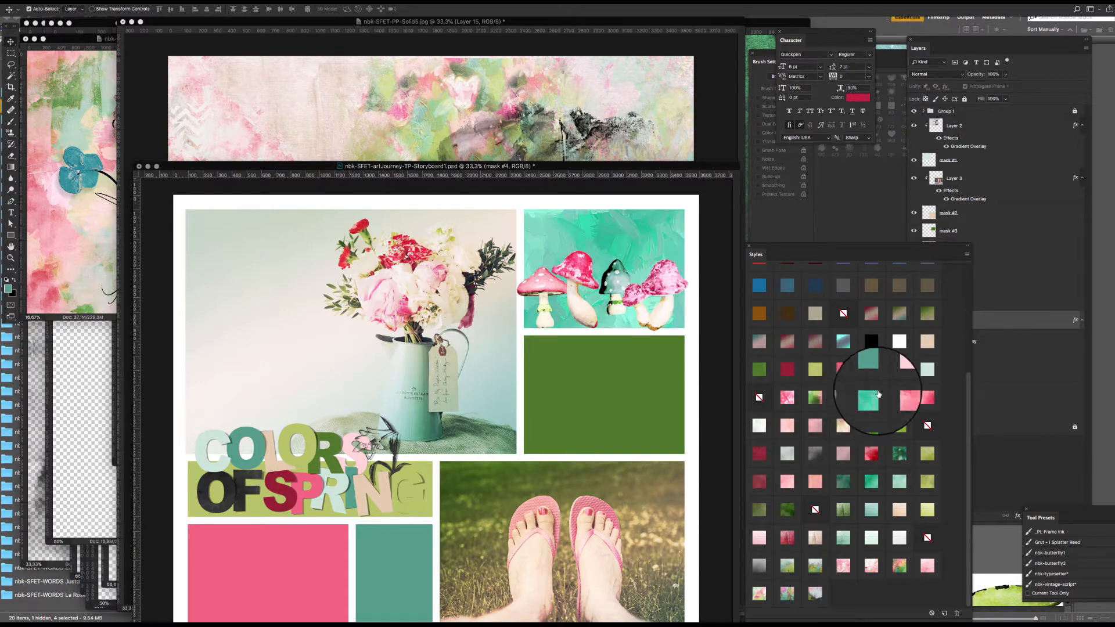
{"action": "left_click", "coordinate": [899, 397]}
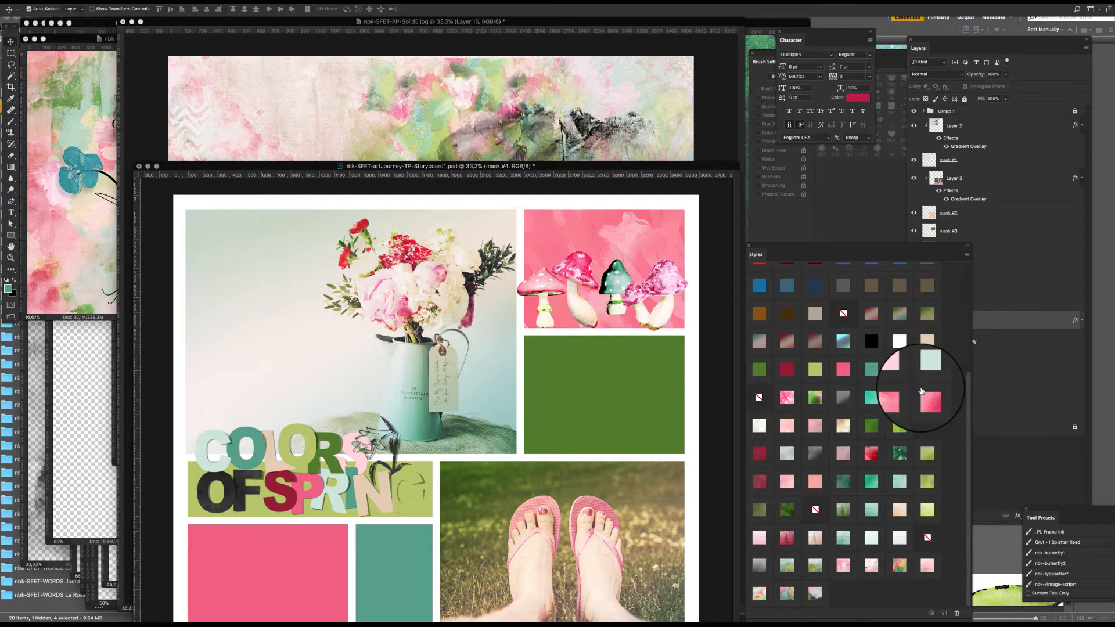
{"action": "left_click", "coordinate": [927, 398]}
{"action": "left_click", "coordinate": [925, 454]}
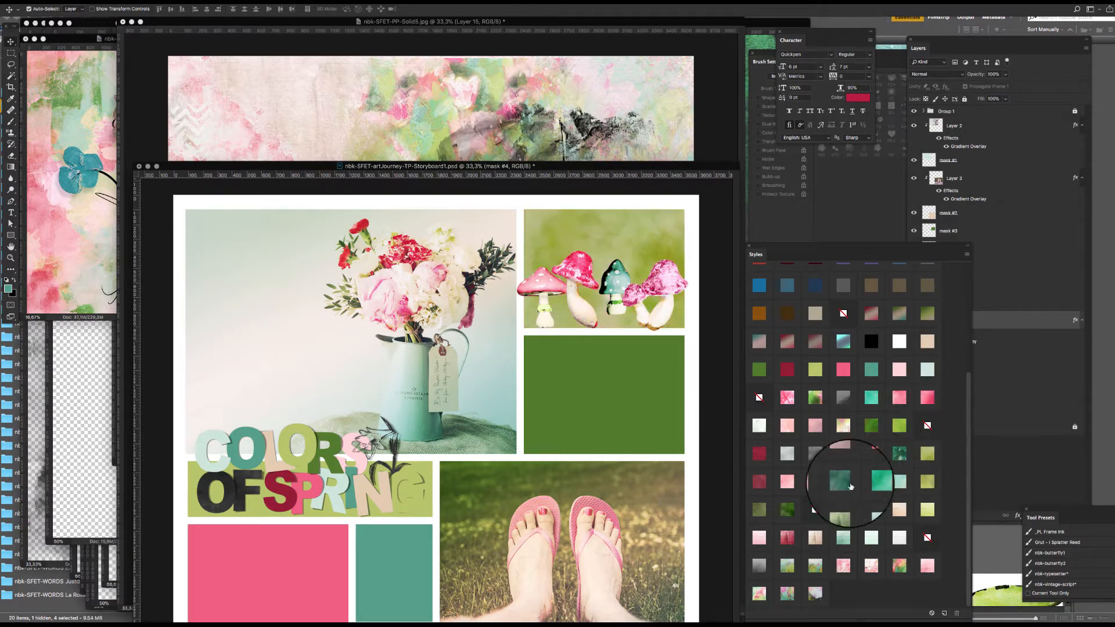
Step: Try dark green, multicoloured and light pink textured styles on the mushroom block, and clear the style from it
{"action": "left_click", "coordinate": [791, 510]}
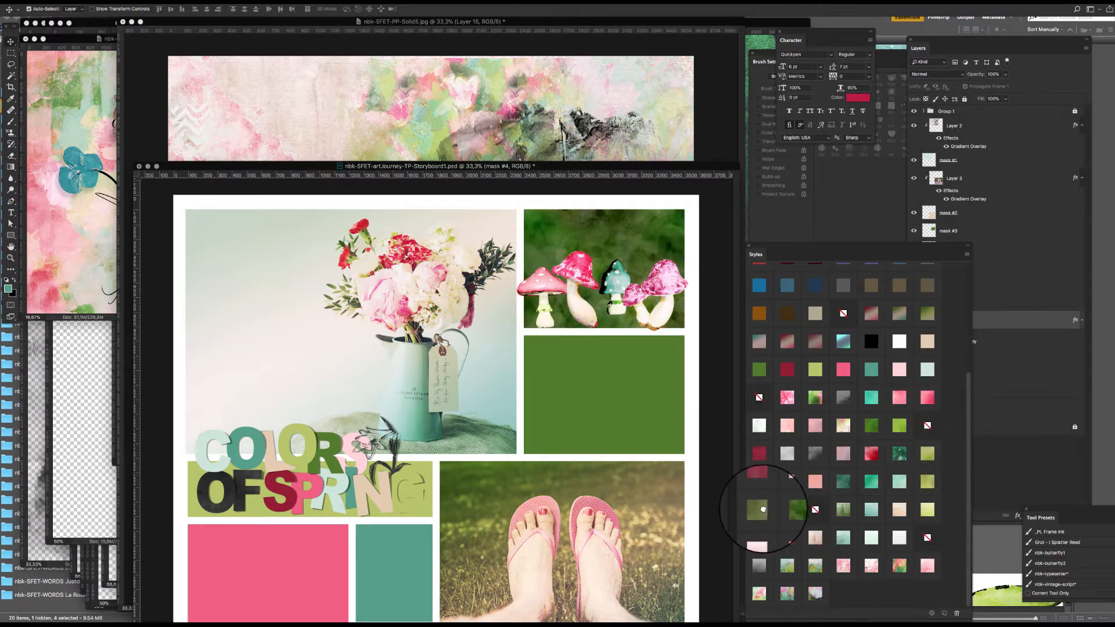
{"action": "left_click", "coordinate": [762, 509]}
{"action": "left_click", "coordinate": [817, 570]}
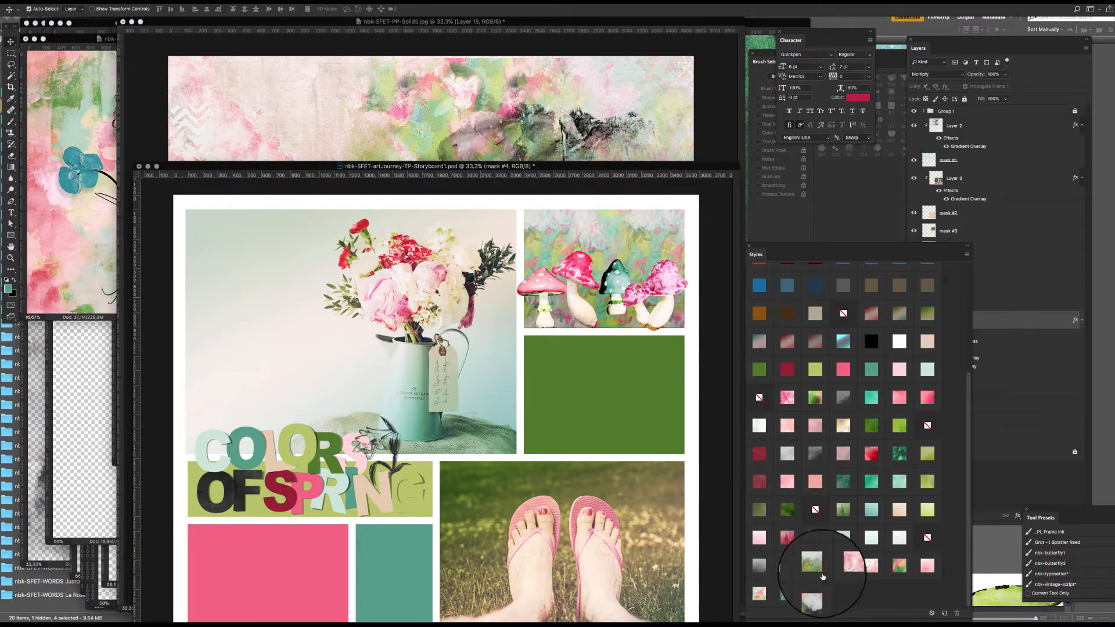
{"action": "left_click", "coordinate": [929, 567]}
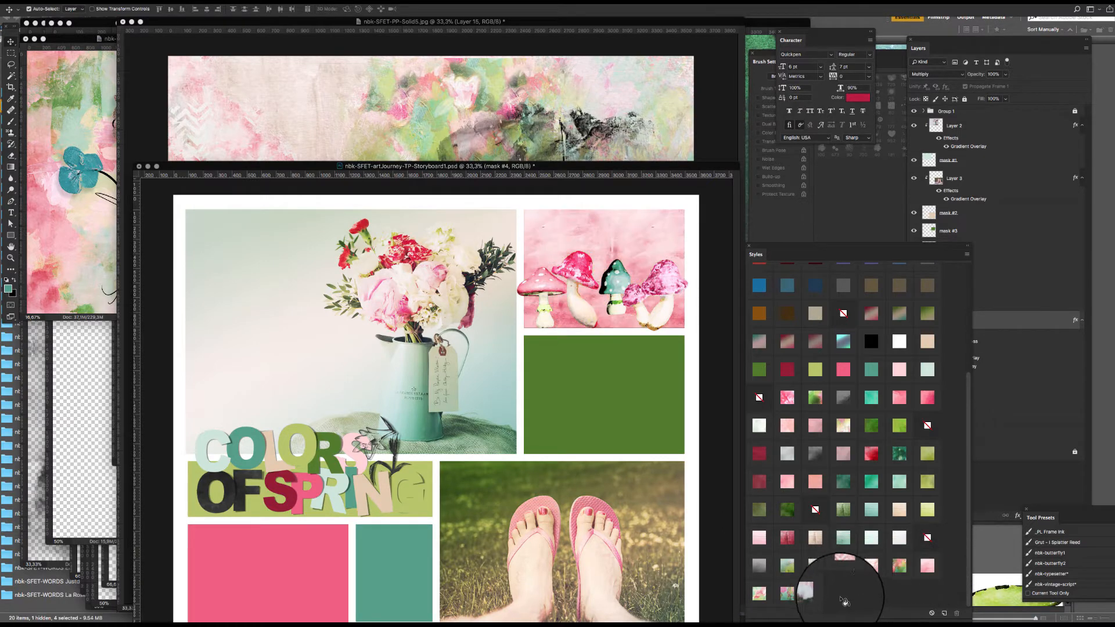
{"action": "left_click", "coordinate": [814, 591]}
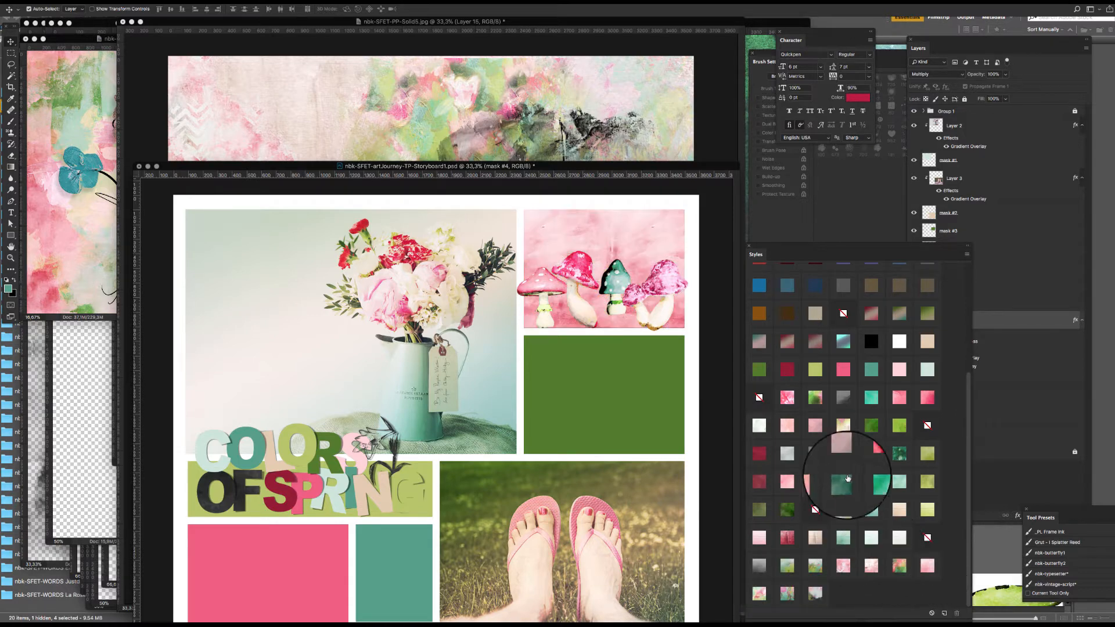
{"action": "left_click", "coordinate": [929, 426]}
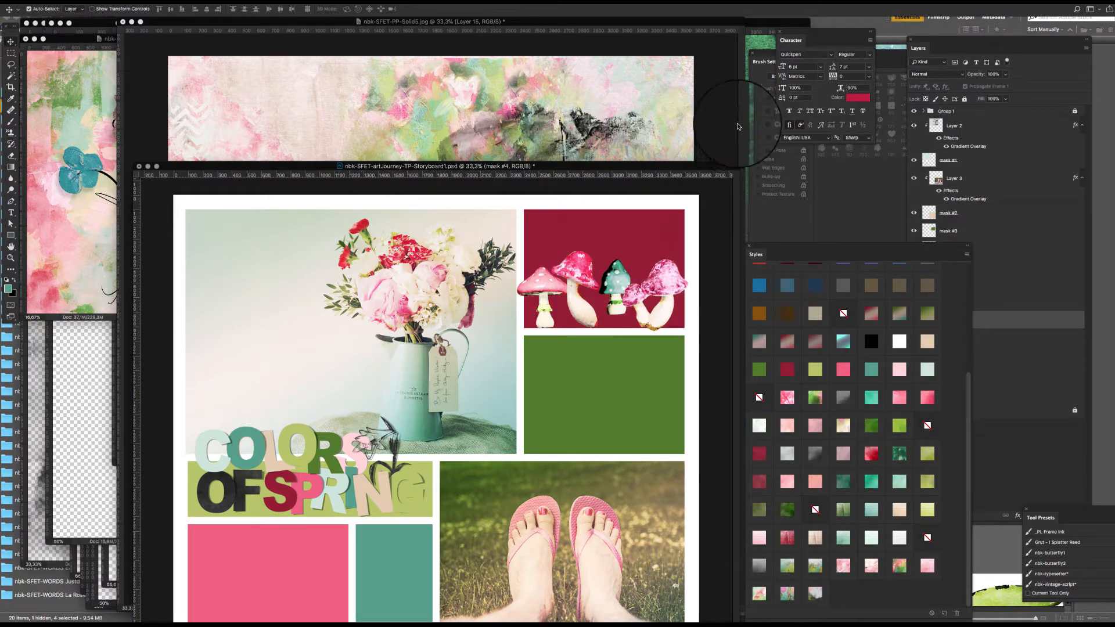
Step: Switch to Bridge, open nbk-SFET-ABP1-ABP16.png from the nbk-SFET-ABP1 folder, and place its doily artwork on the storyboard behind the mushrooms
{"action": "left_click_drag", "start_coordinate": [669, 165], "coordinate": [546, 124]}
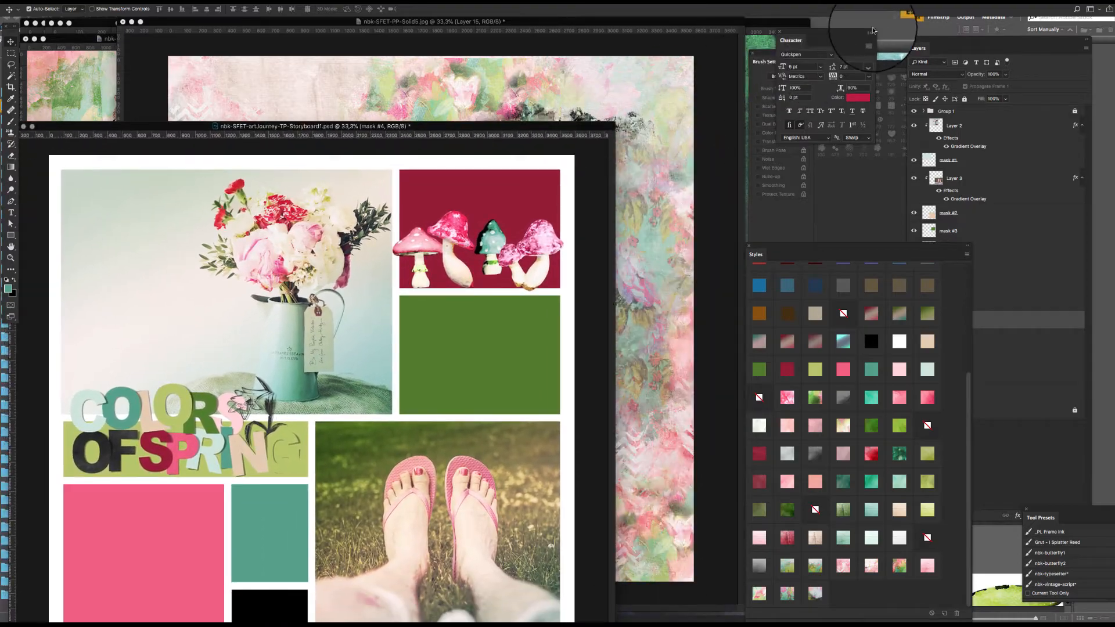
{"action": "left_click", "coordinate": [873, 24]}
{"action": "left_click", "coordinate": [58, 121]}
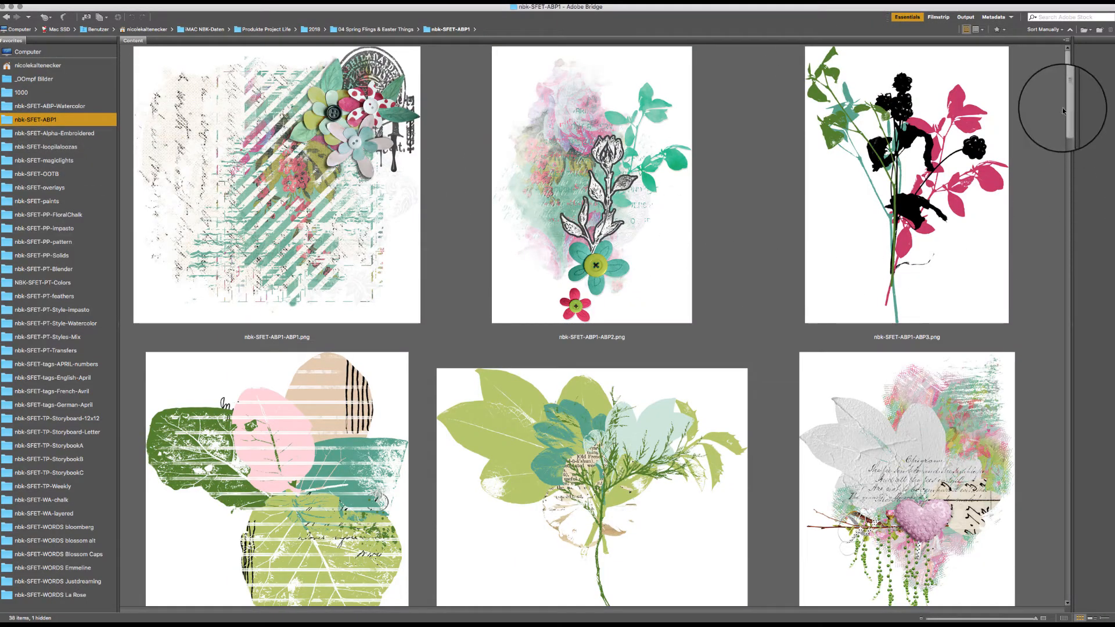
{"action": "left_click_drag", "start_coordinate": [1063, 110], "coordinate": [1039, 281]}
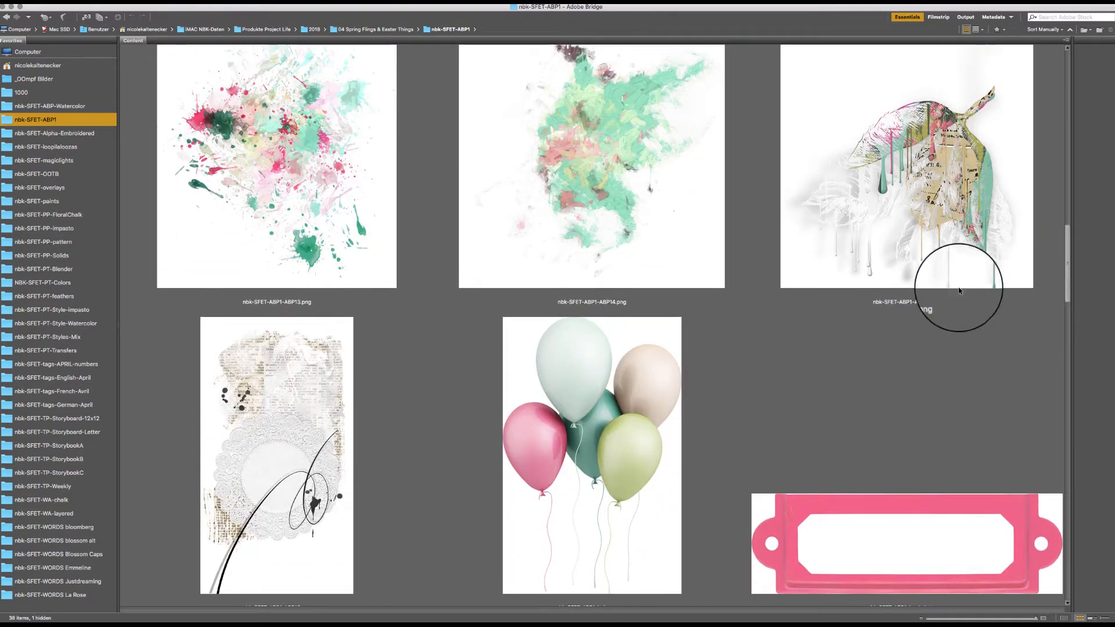
{"action": "key", "text": "super+Tab"}
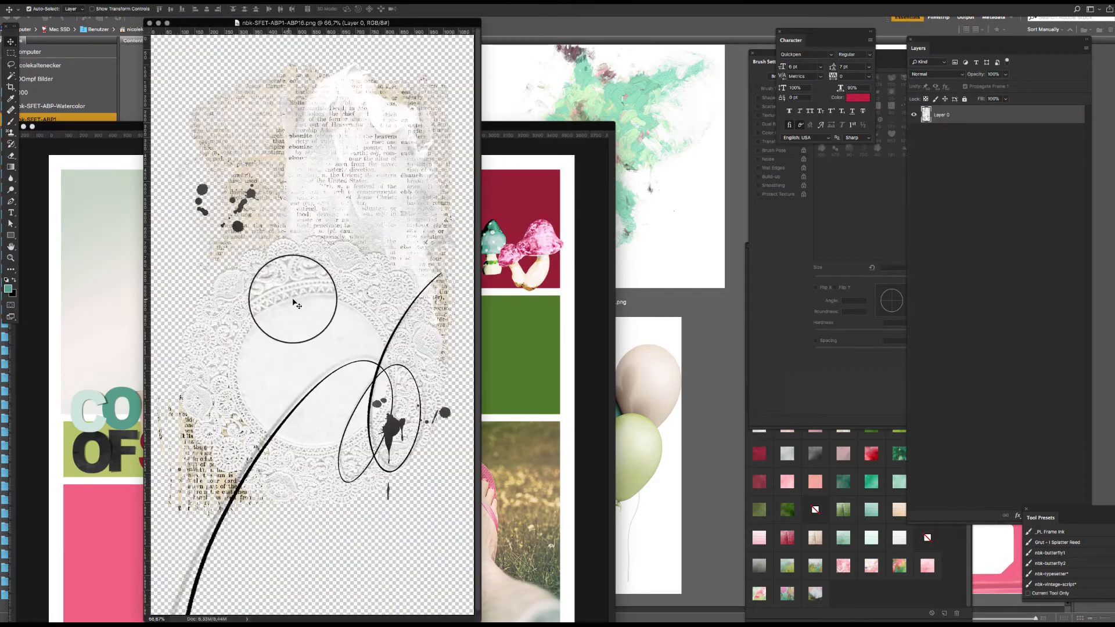
{"action": "left_click_drag", "start_coordinate": [514, 224], "coordinate": [535, 235]}
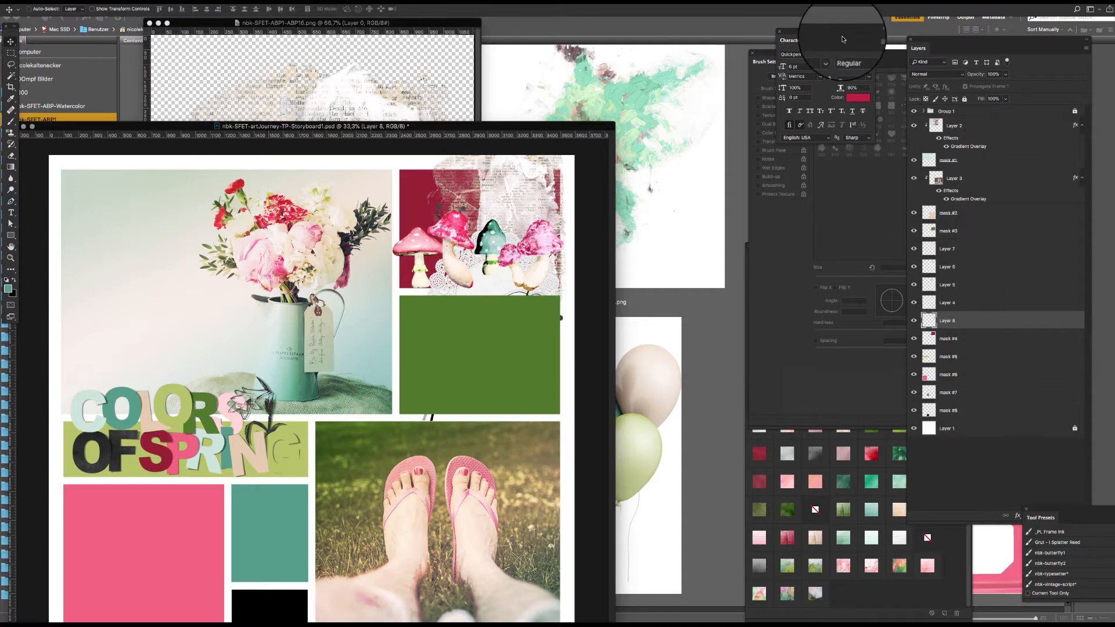
Step: Clip the doily artwork to the crimson block and place an unclipped duplicate offset over the same block behind the mushrooms
{"action": "right_click", "coordinate": [990, 316]}
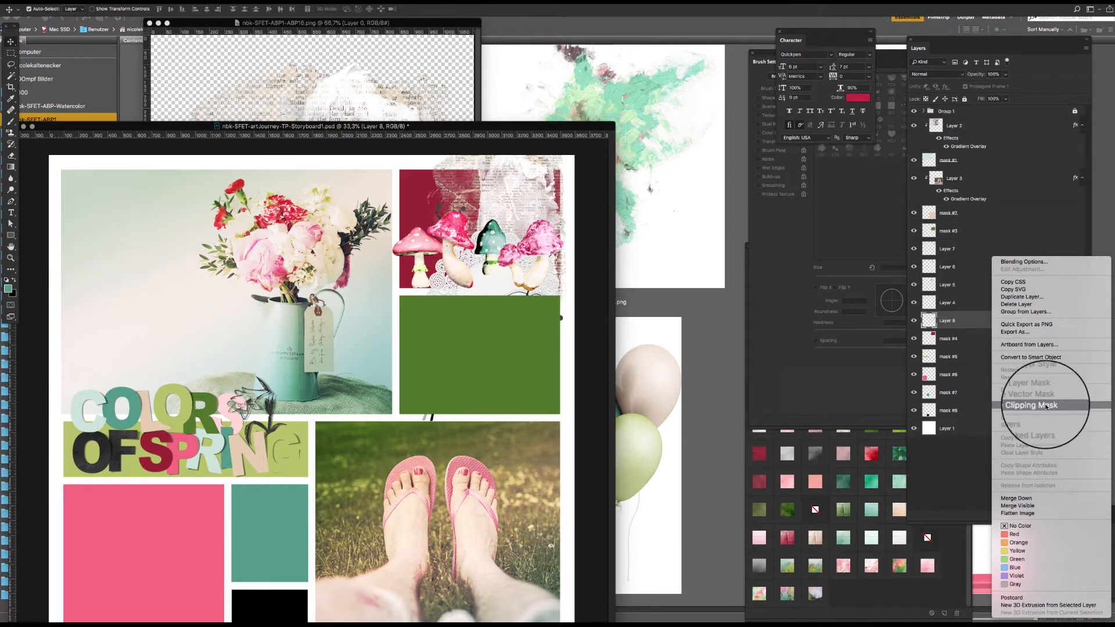
{"action": "left_click", "coordinate": [1046, 406]}
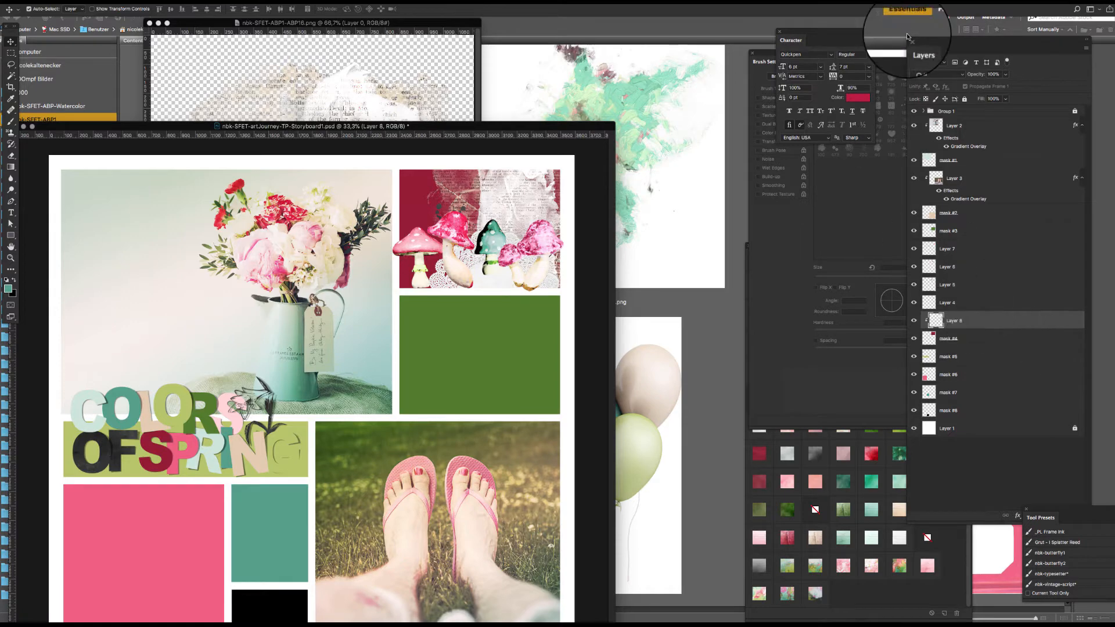
{"action": "key", "text": "super+j"}
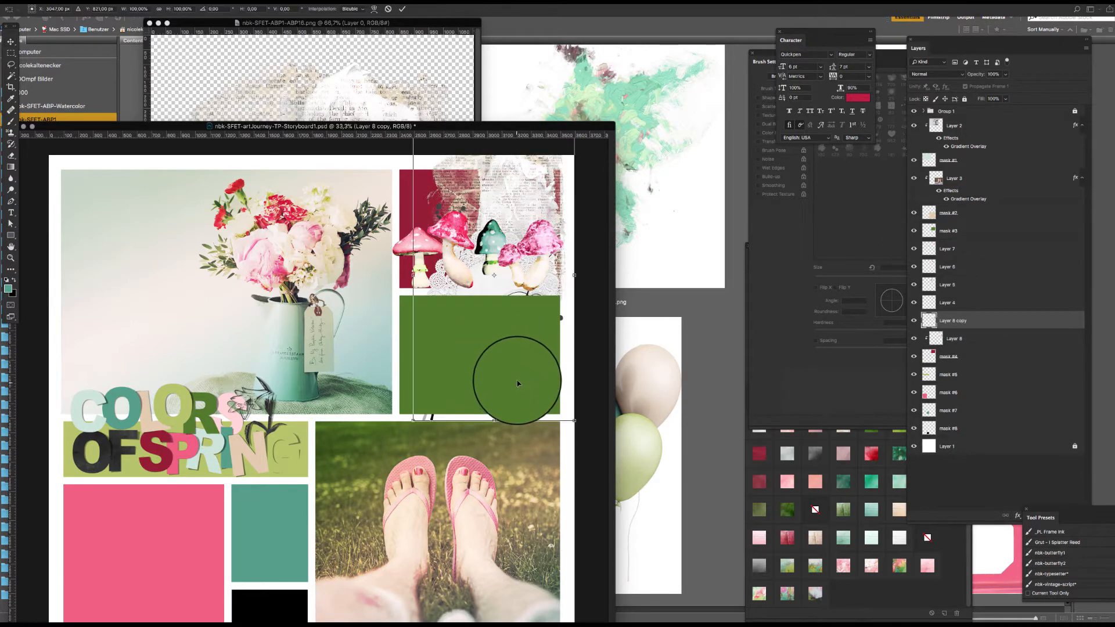
{"action": "left_click_drag", "start_coordinate": [517, 383], "coordinate": [465, 303]}
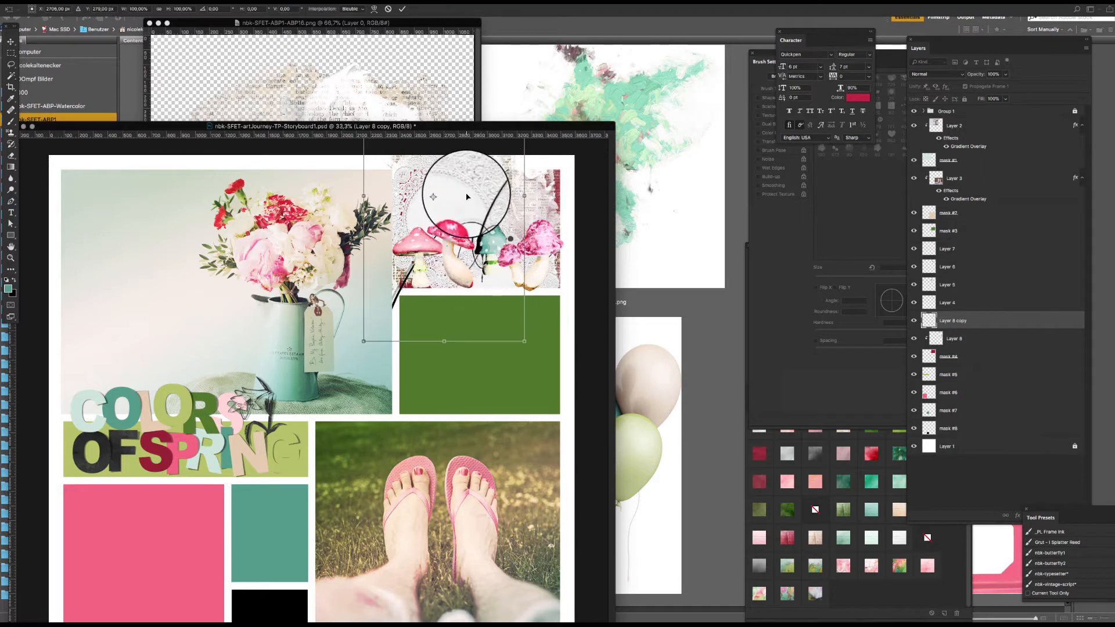
{"action": "key", "text": "Return"}
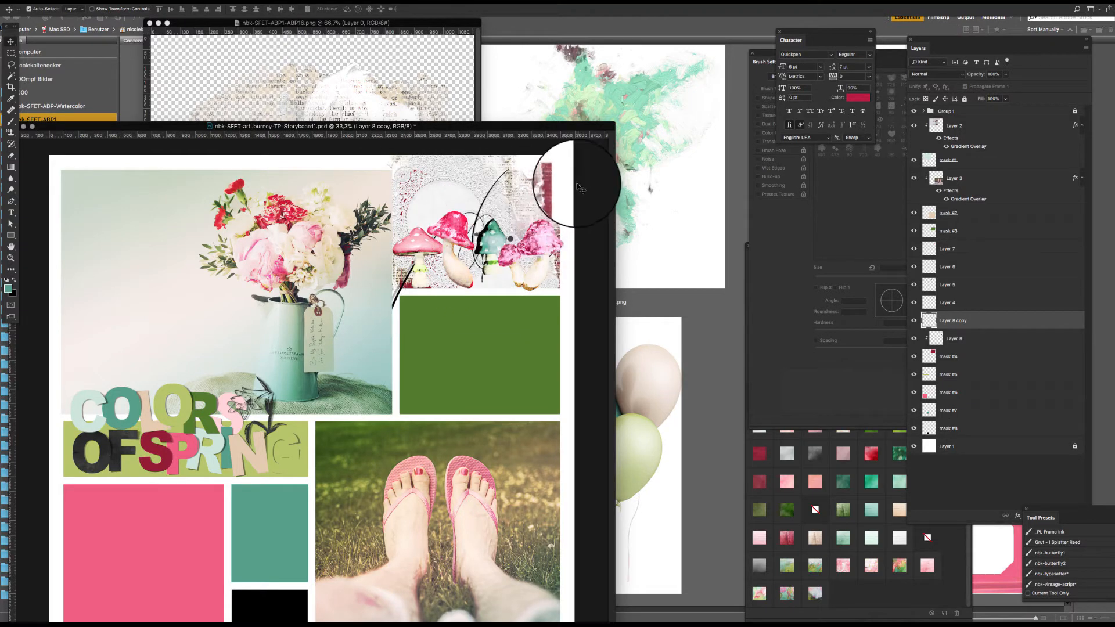
Step: Select all the mushroom block's layers, including its mask and doily artwork, and bring them to the front of the layer stack
{"action": "mouse_move", "coordinate": [570, 169]}
{"action": "left_mouse_down"}
{"action": "mouse_move", "coordinate": [475, 251]}
{"action": "mouse_move", "coordinate": [411, 274]}
{"action": "left_mouse_up"}
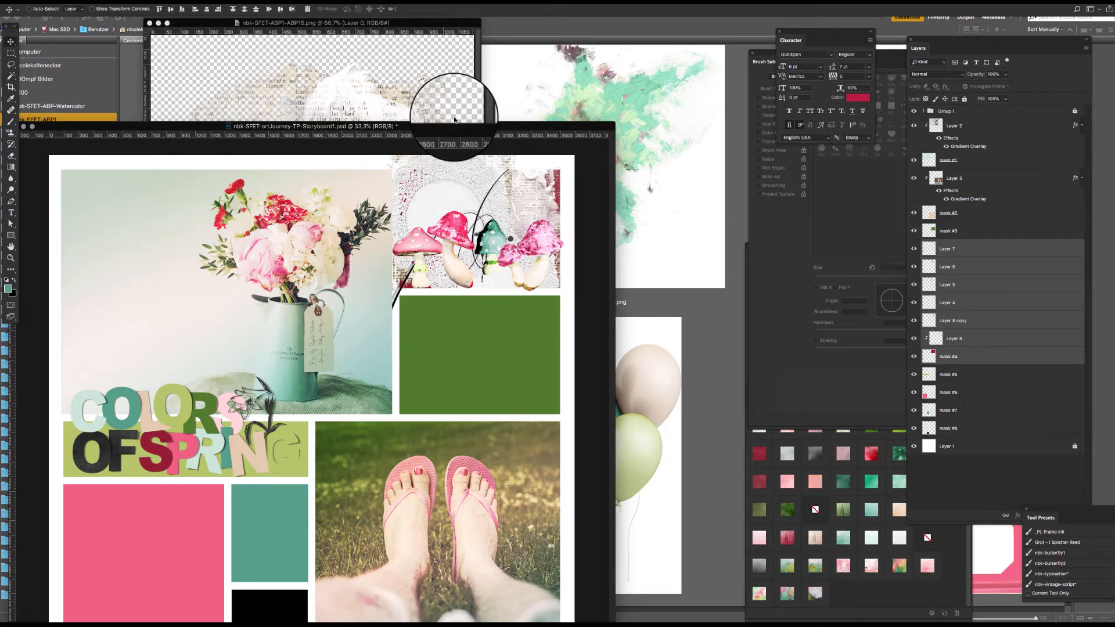
{"action": "key", "text": "ctrl+shift+bracketright"}
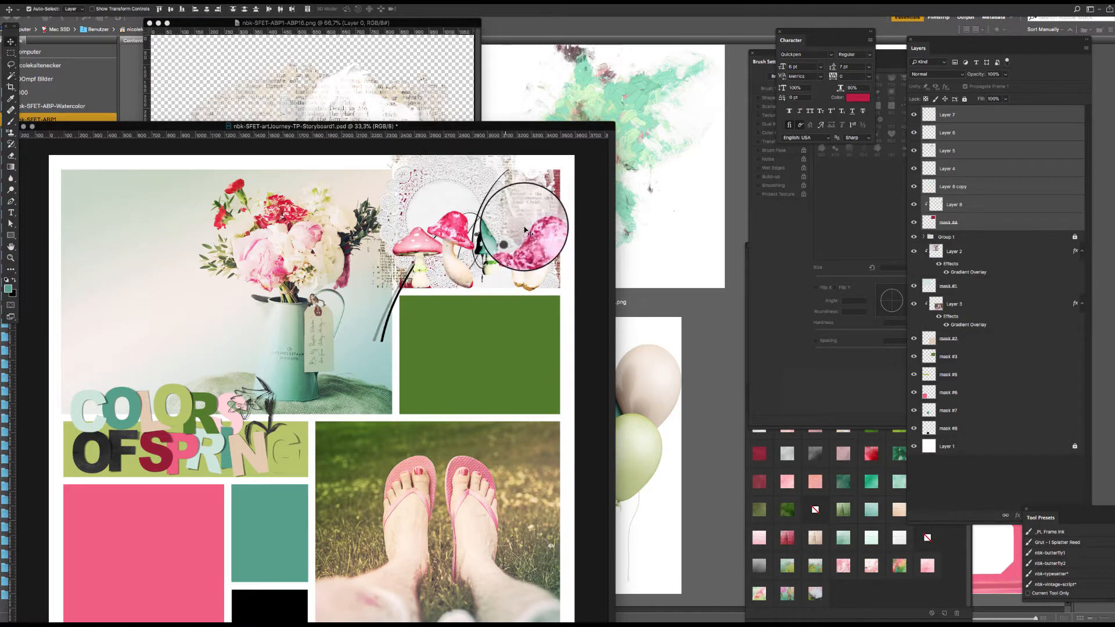
{"action": "left_click", "coordinate": [526, 220]}
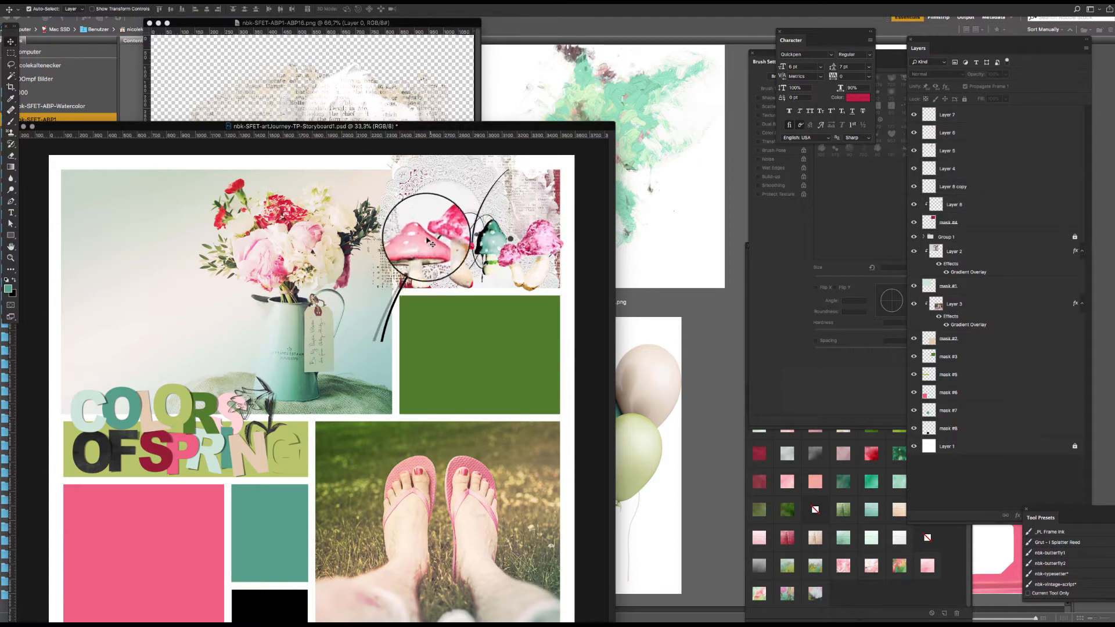
Step: Add a Multiply drop shadow to the rightmost mushroom's layer and save the effect as a new style
{"action": "left_click", "coordinate": [457, 232], "text": "shift"}
{"action": "left_click", "coordinate": [500, 236], "text": "shift"}
{"action": "left_click", "coordinate": [519, 248], "text": "shift"}
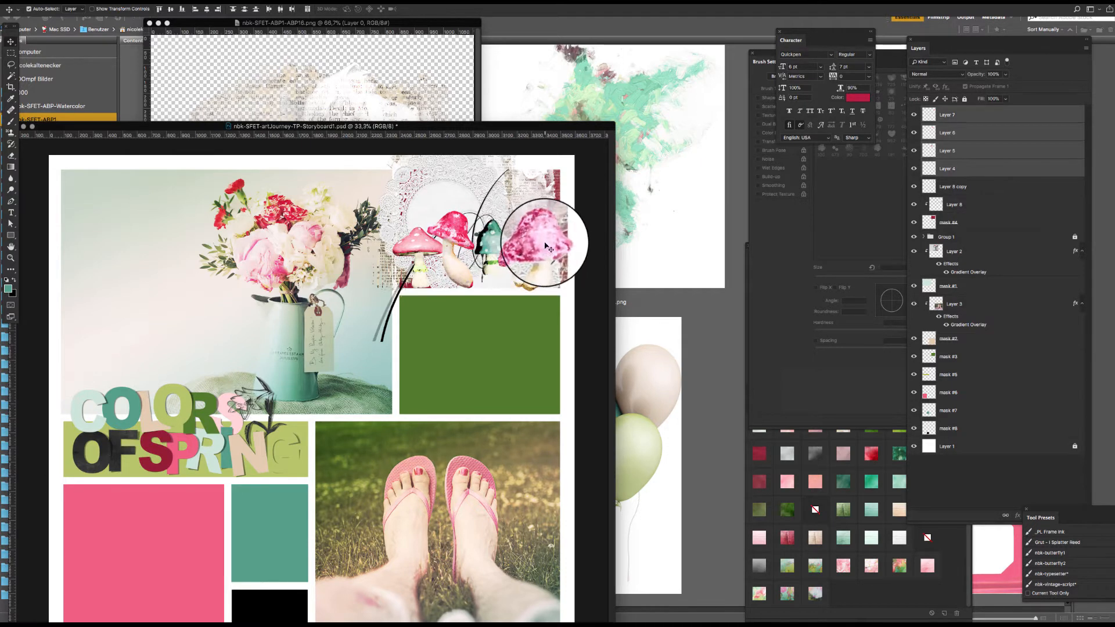
{"action": "left_click", "coordinate": [545, 240], "text": "shift"}
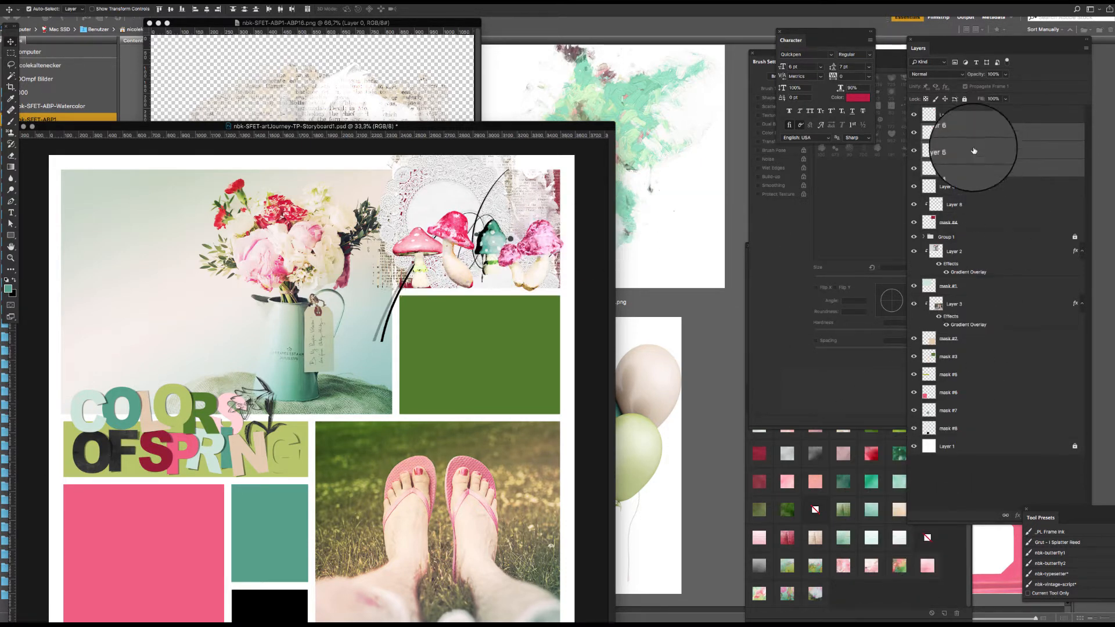
{"action": "left_click", "coordinate": [983, 113]}
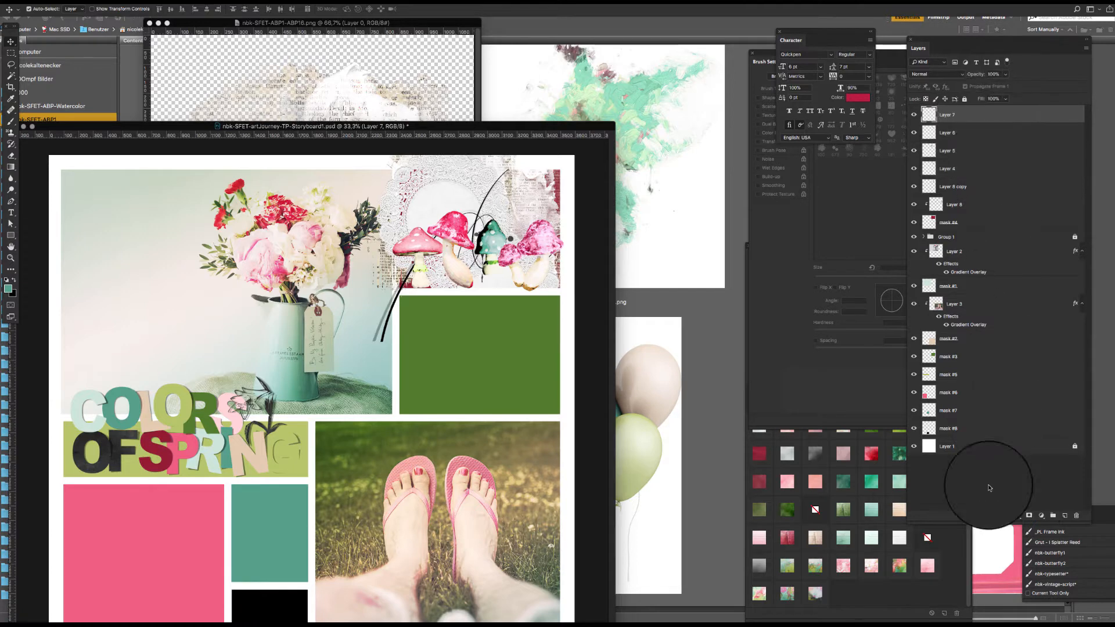
{"action": "left_click", "coordinate": [1020, 518]}
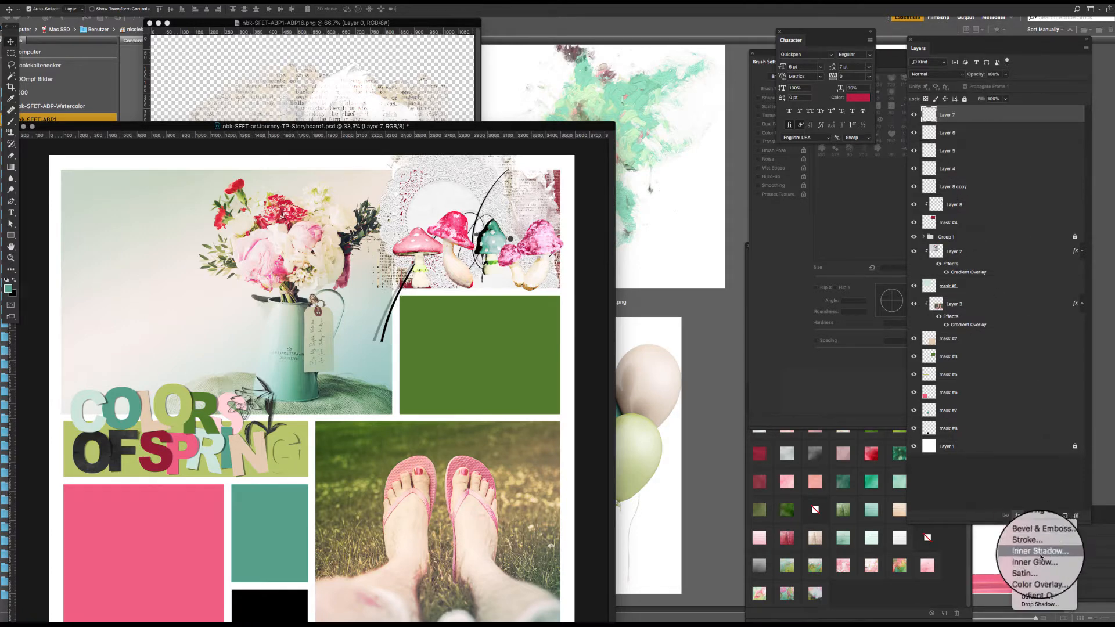
{"action": "left_click", "coordinate": [1040, 604]}
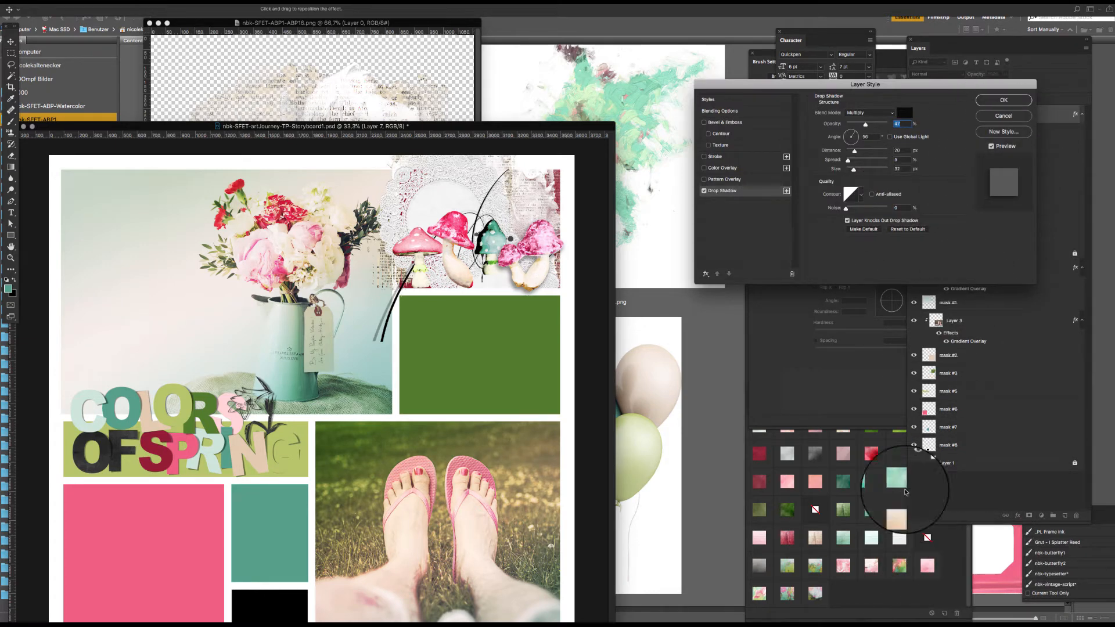
{"action": "left_click", "coordinate": [1003, 99]}
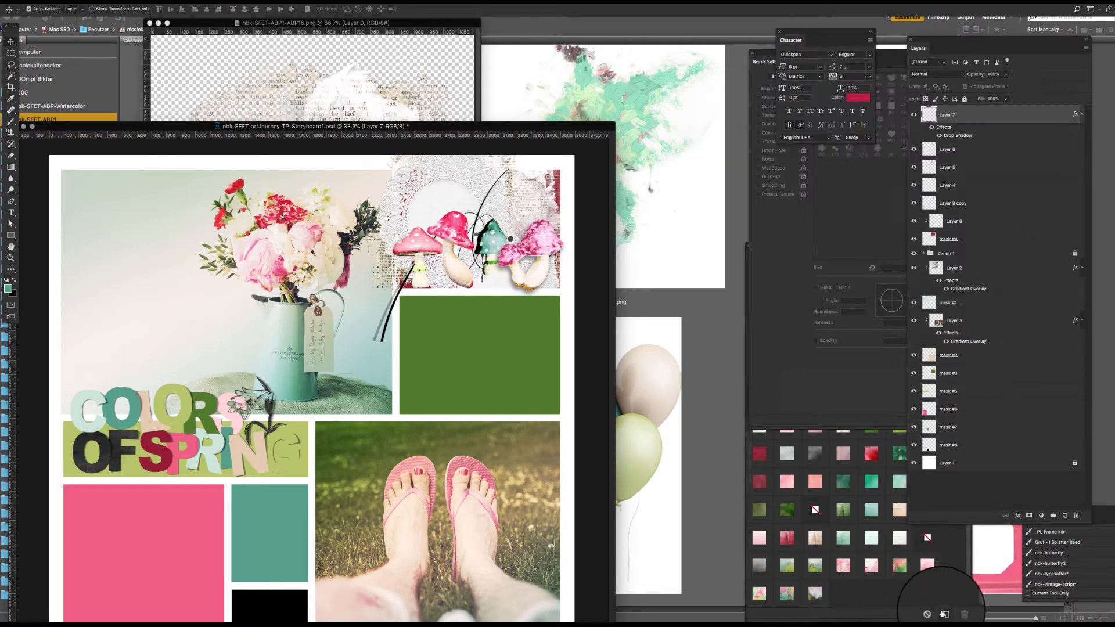
{"action": "left_click", "coordinate": [943, 614]}
{"action": "left_click", "coordinate": [833, 236]}
Step: Apply the newly saved drop shadow style to all four mushroom layers together
{"action": "left_click", "coordinate": [991, 150]}
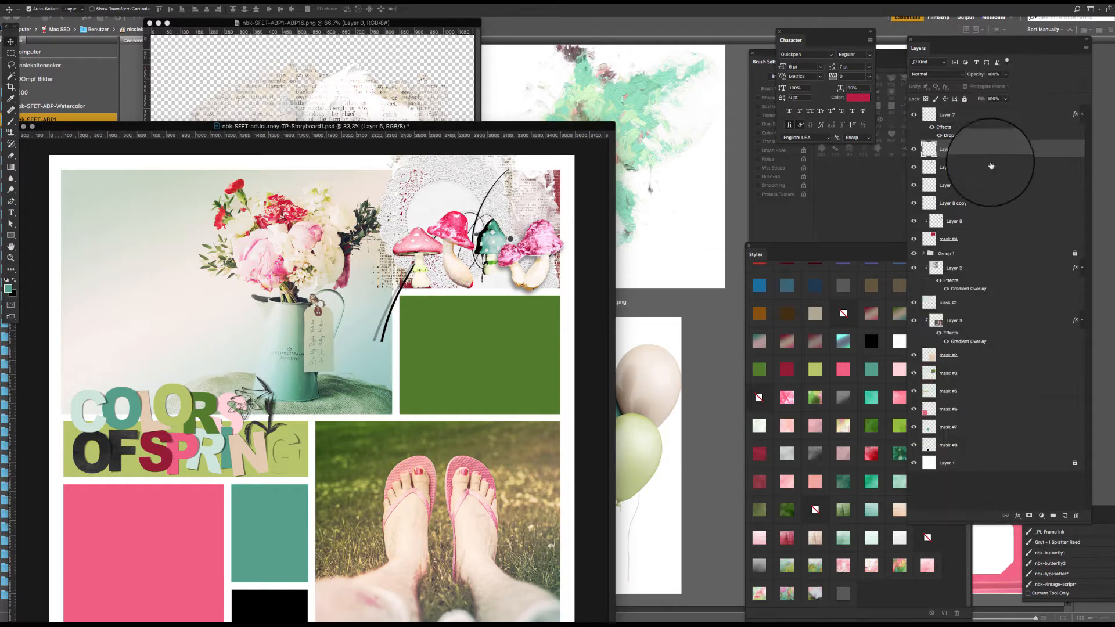
{"action": "left_click", "coordinate": [977, 132]}
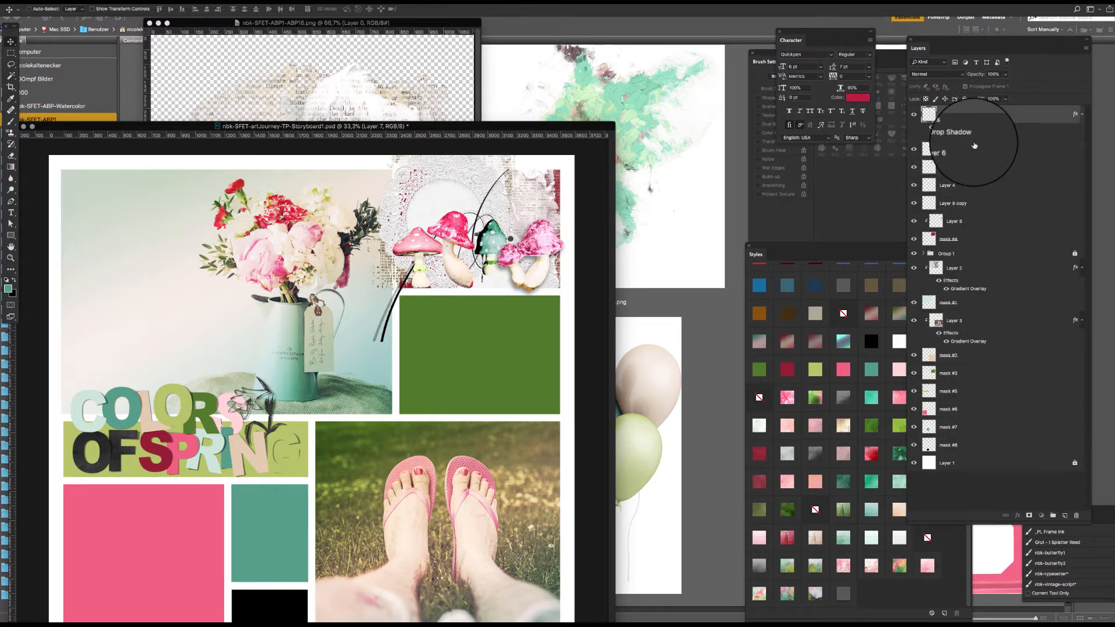
{"action": "left_click", "coordinate": [974, 151], "text": "super"}
{"action": "left_click", "coordinate": [973, 169], "text": "super"}
{"action": "left_click", "coordinate": [975, 188], "text": "super"}
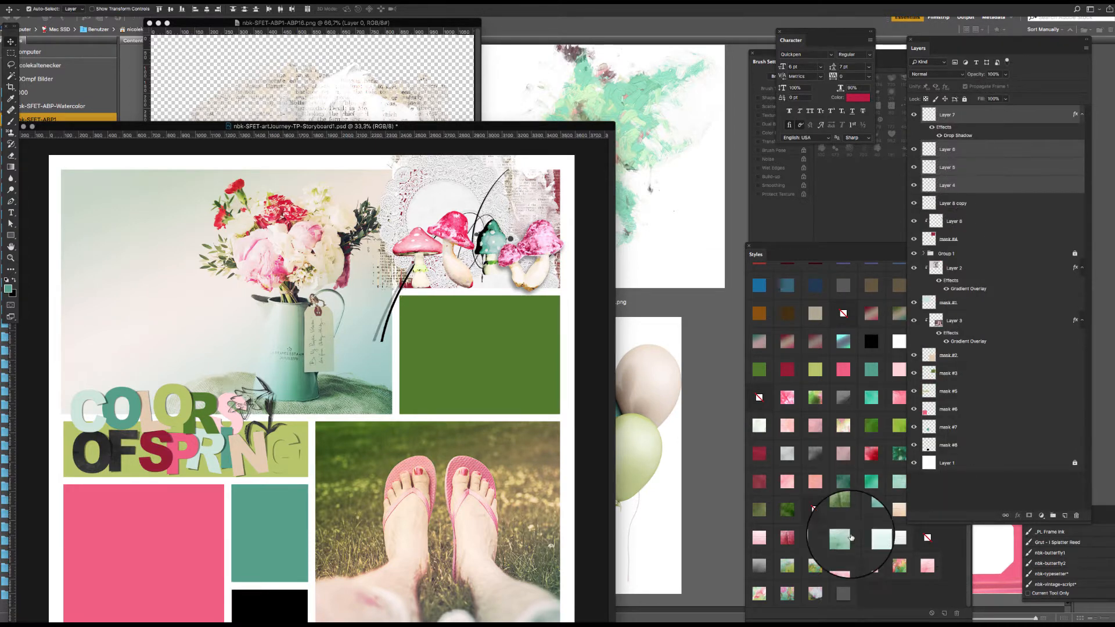
{"action": "left_click", "coordinate": [843, 594]}
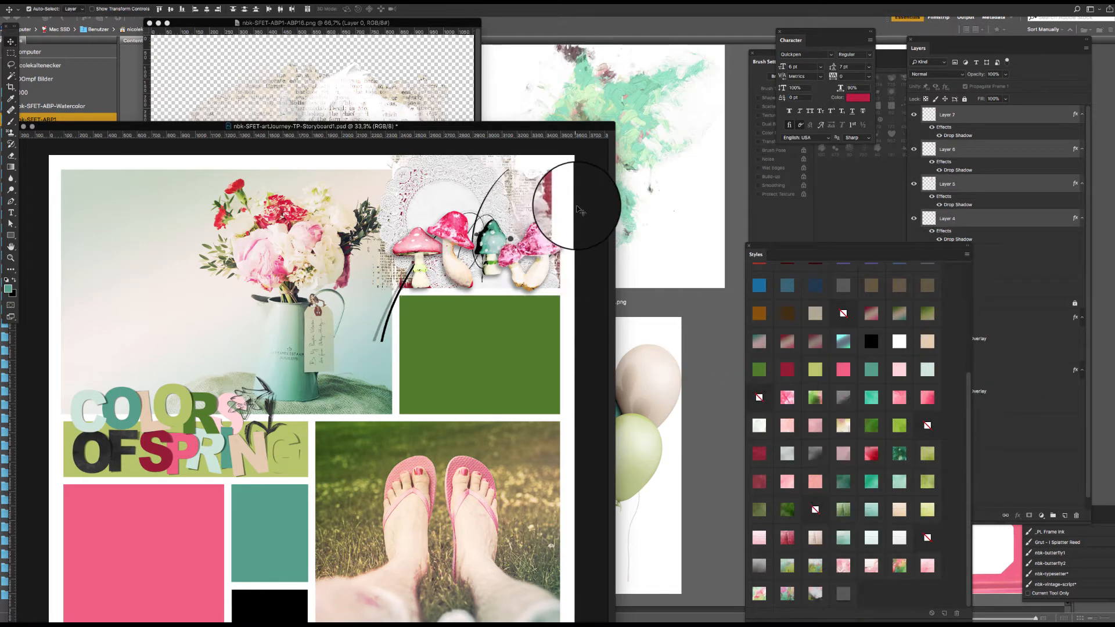
Step: Rearrange the mushrooms over the doily so the two pink-capped ones on one side overlap closely
{"action": "left_click", "coordinate": [473, 236]}
{"action": "left_click_drag", "start_coordinate": [472, 238], "coordinate": [473, 238]}
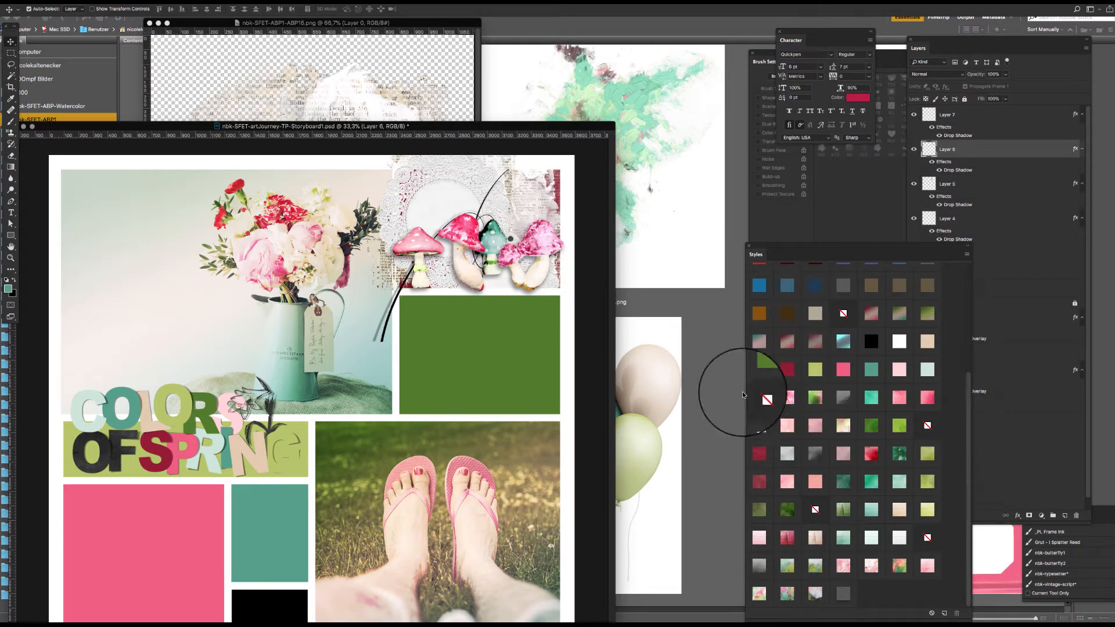
{"action": "left_click_drag", "start_coordinate": [773, 246], "coordinate": [741, 187]}
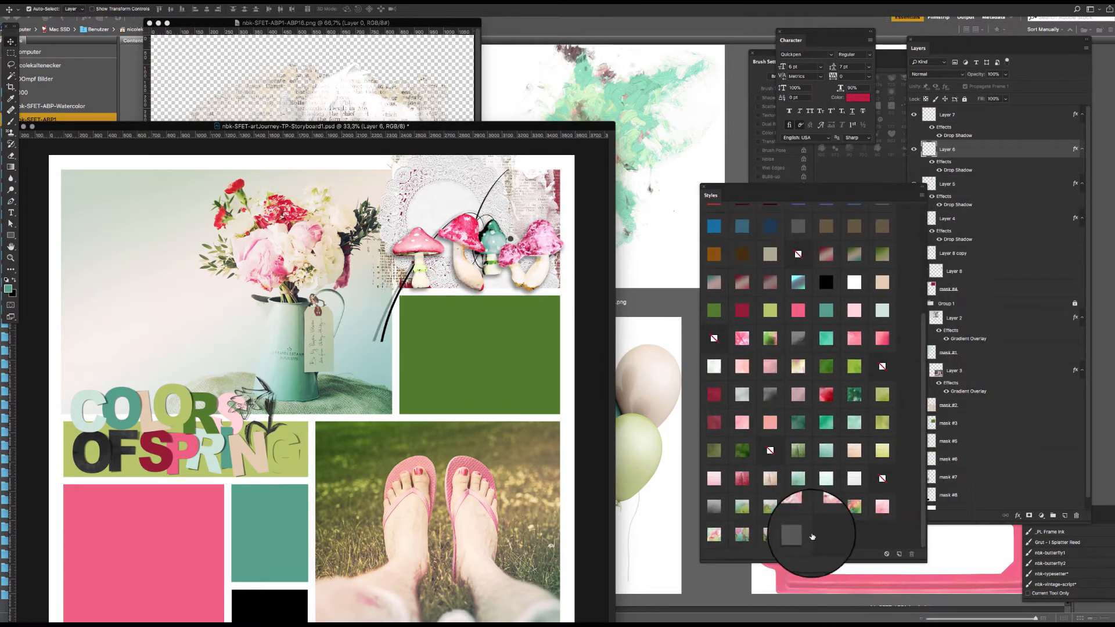
{"action": "left_click_drag", "start_coordinate": [425, 242], "coordinate": [451, 240]}
{"action": "left_click_drag", "start_coordinate": [493, 240], "coordinate": [541, 236]}
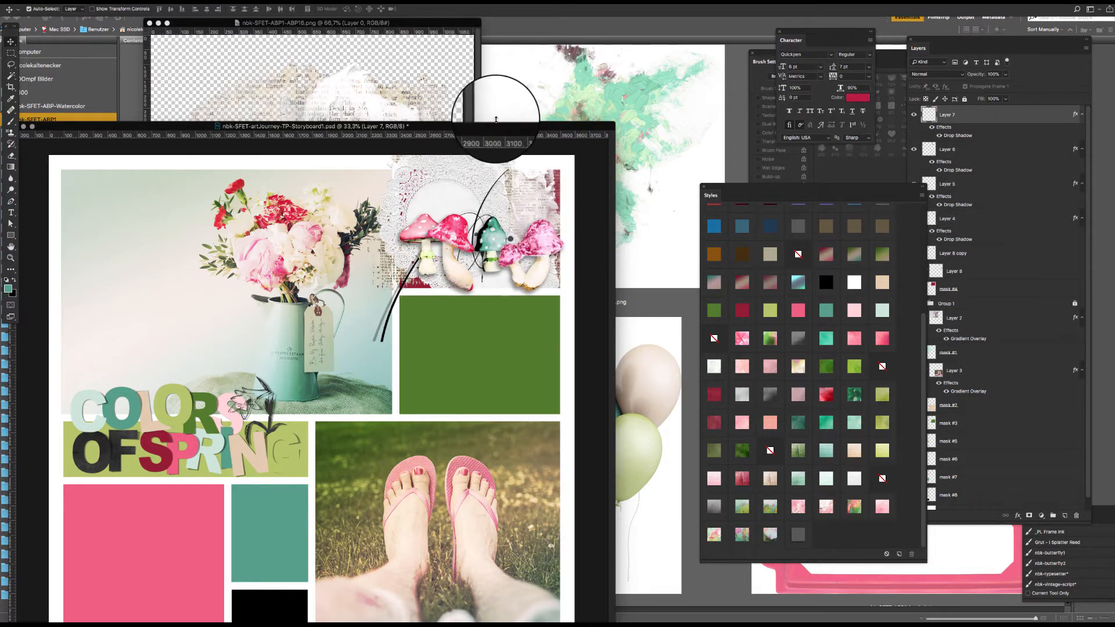
Step: Open nbk-SFET-ABP1-ABP14.png from Bridge and place its green paint artwork on the storyboard over the dark green block
{"action": "left_click_drag", "start_coordinate": [495, 120], "coordinate": [500, 15]}
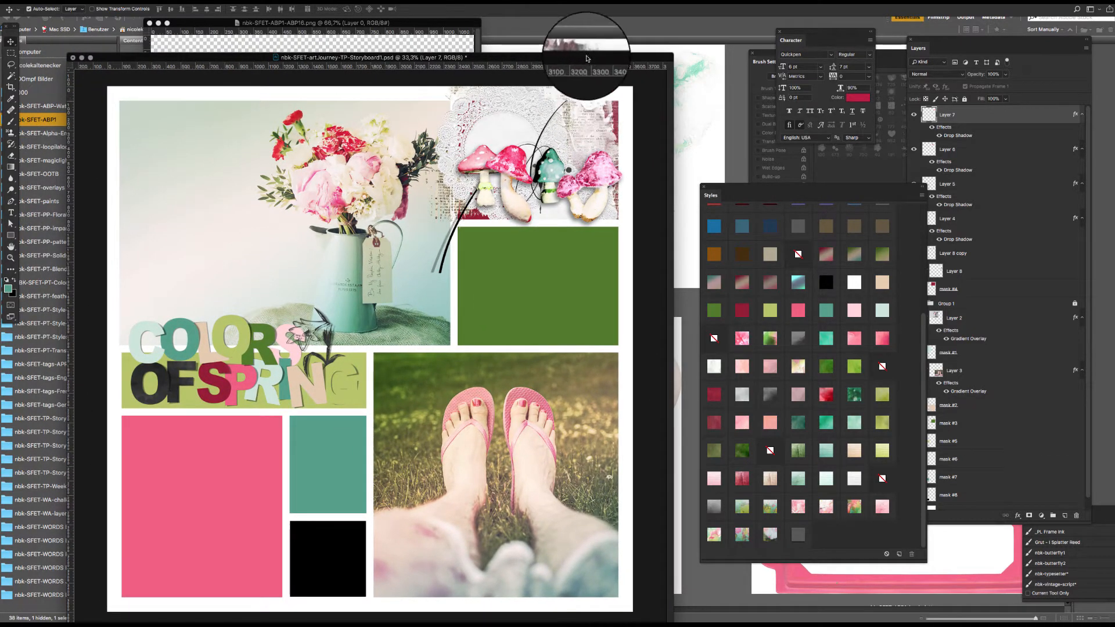
{"action": "left_click_drag", "start_coordinate": [580, 61], "coordinate": [574, 63]}
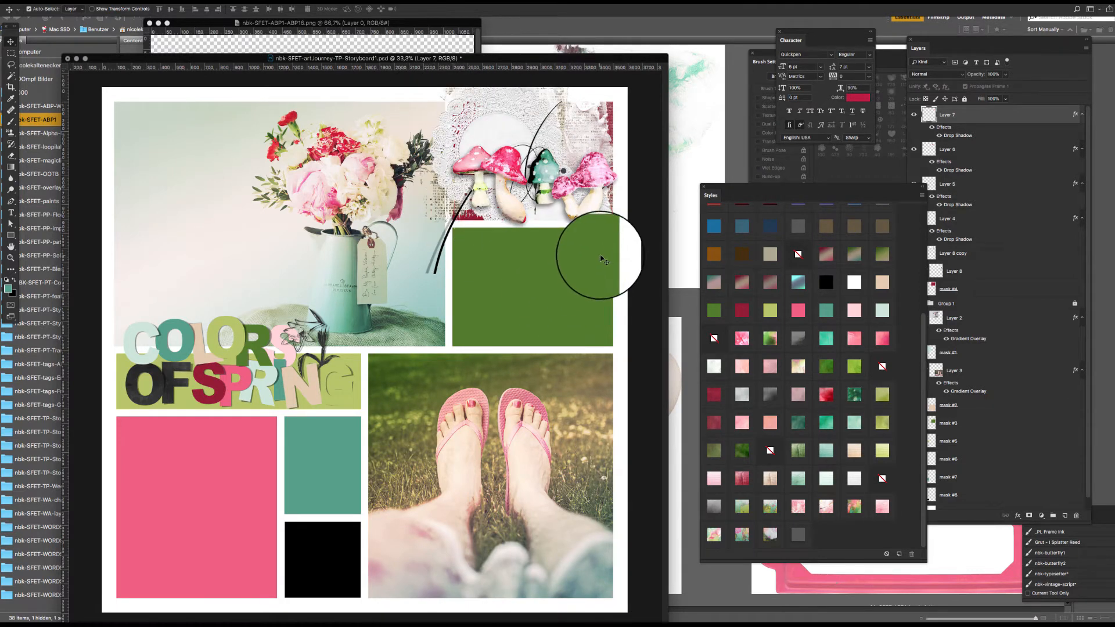
{"action": "left_click_drag", "start_coordinate": [585, 60], "coordinate": [588, 53]}
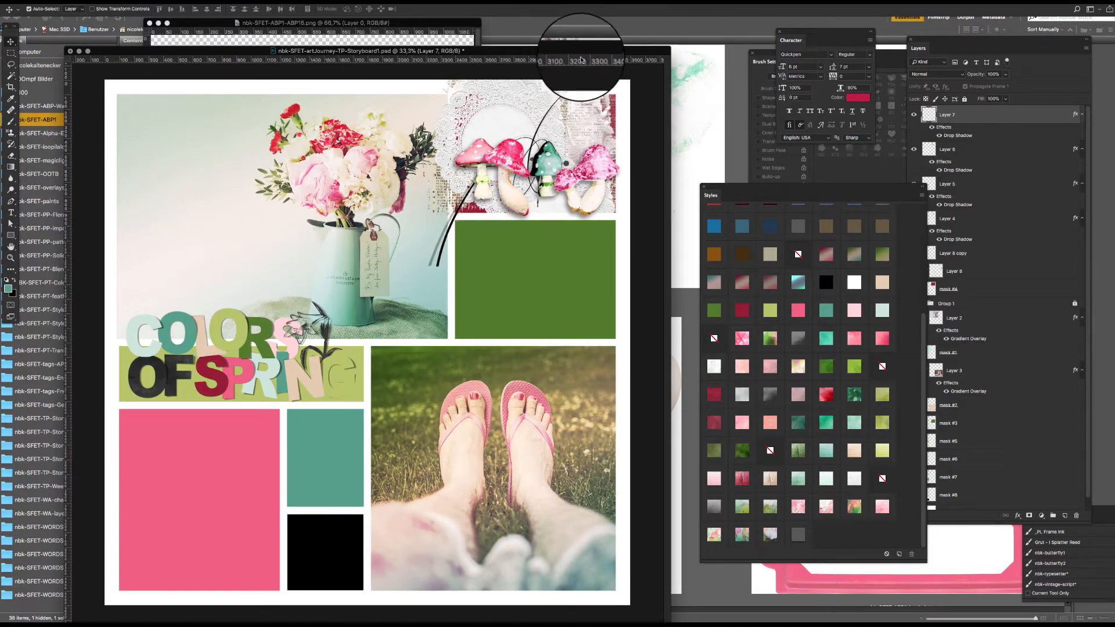
{"action": "left_click_drag", "start_coordinate": [580, 57], "coordinate": [582, 51]}
{"action": "left_click", "coordinate": [688, 97]}
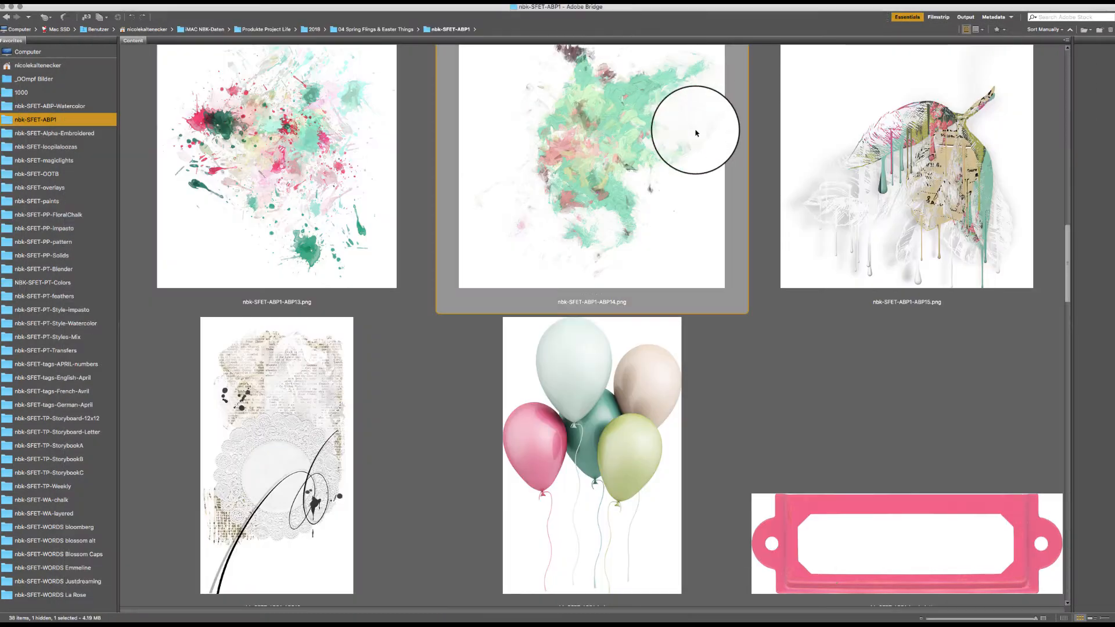
{"action": "key", "text": "super+Tab"}
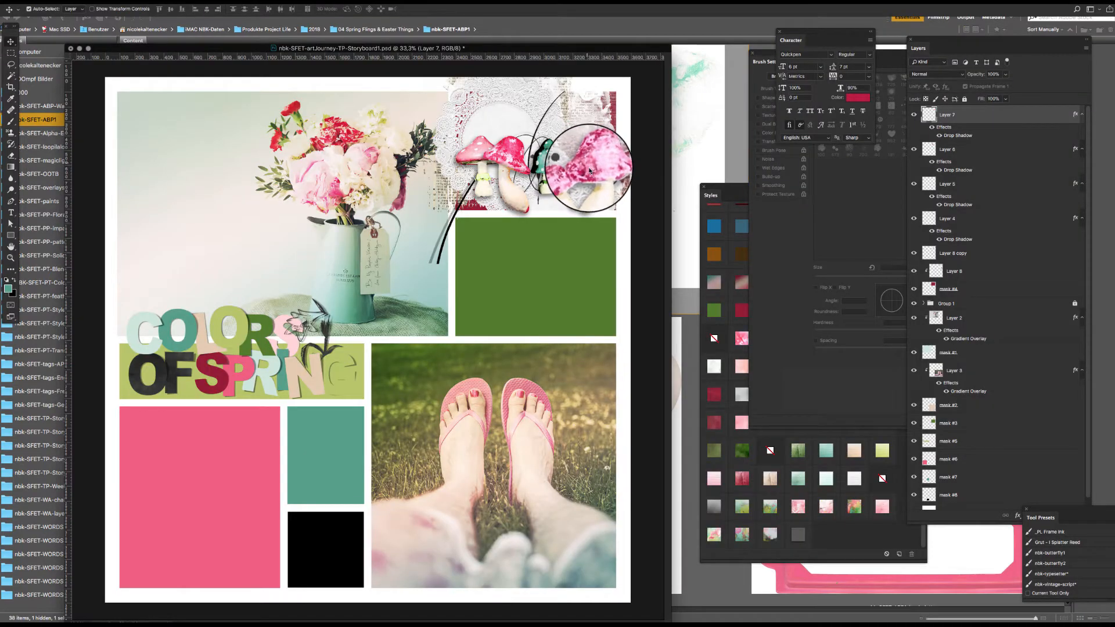
{"action": "mouse_move", "coordinate": [363, 262]}
{"action": "left_mouse_down"}
{"action": "mouse_move", "coordinate": [267, 507]}
{"action": "mouse_move", "coordinate": [242, 465]}
{"action": "mouse_move", "coordinate": [538, 259]}
{"action": "mouse_move", "coordinate": [546, 287]}
{"action": "left_mouse_up"}
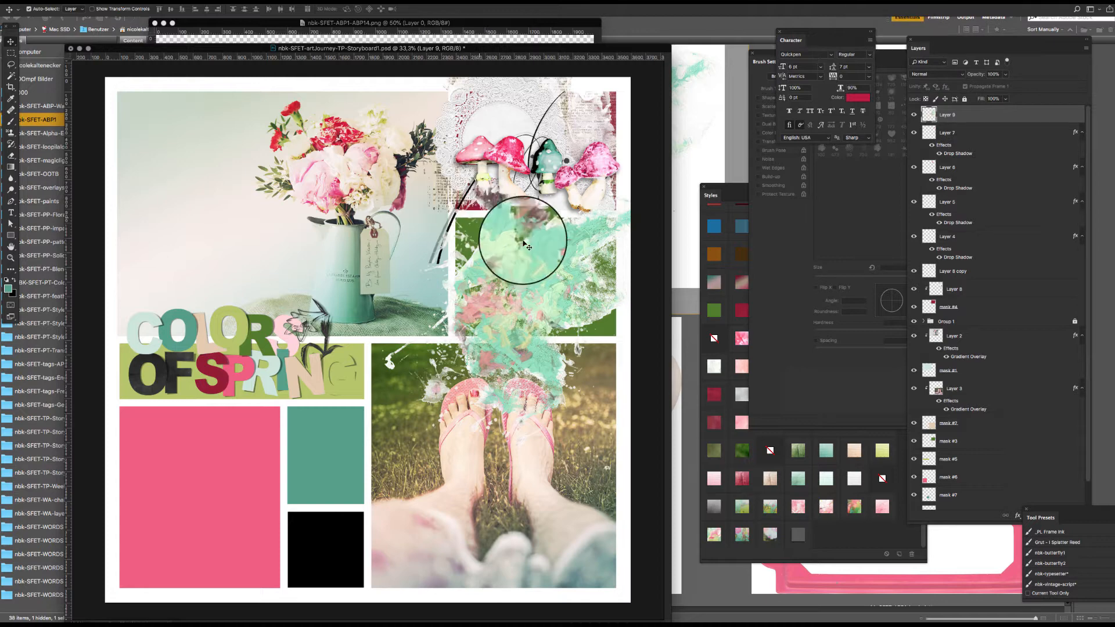
Step: Scale the green paint artwork to about 70% with Free Transform and position it over the dark green block
{"action": "left_click_drag", "start_coordinate": [555, 282], "coordinate": [551, 293]}
{"action": "key", "text": "ctrl+t"}
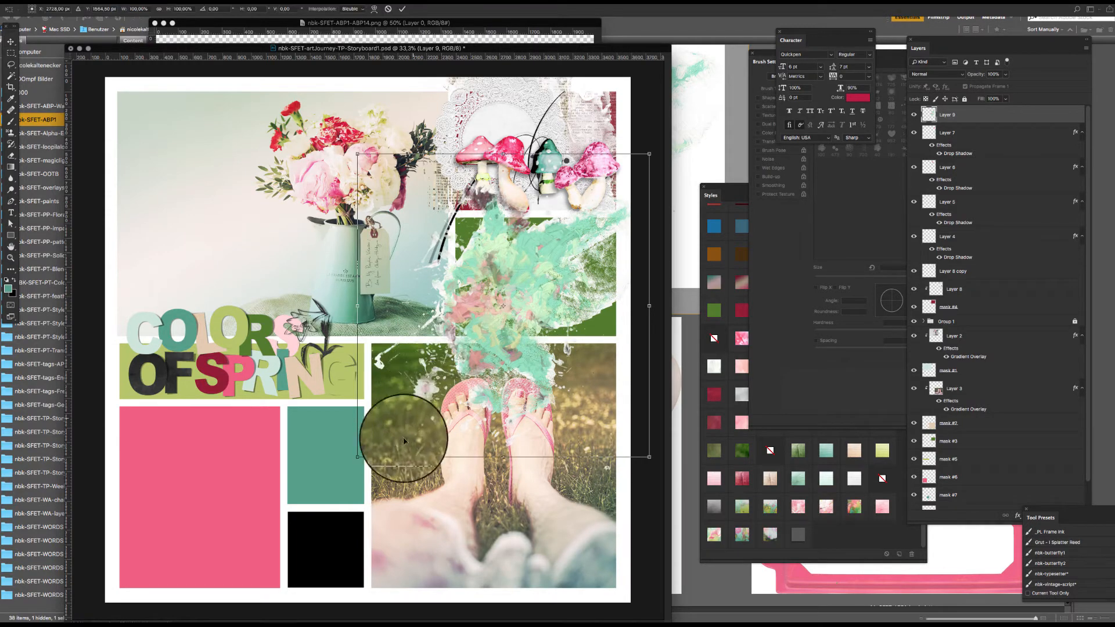
{"action": "left_click_drag", "start_coordinate": [358, 458], "coordinate": [398, 418]}
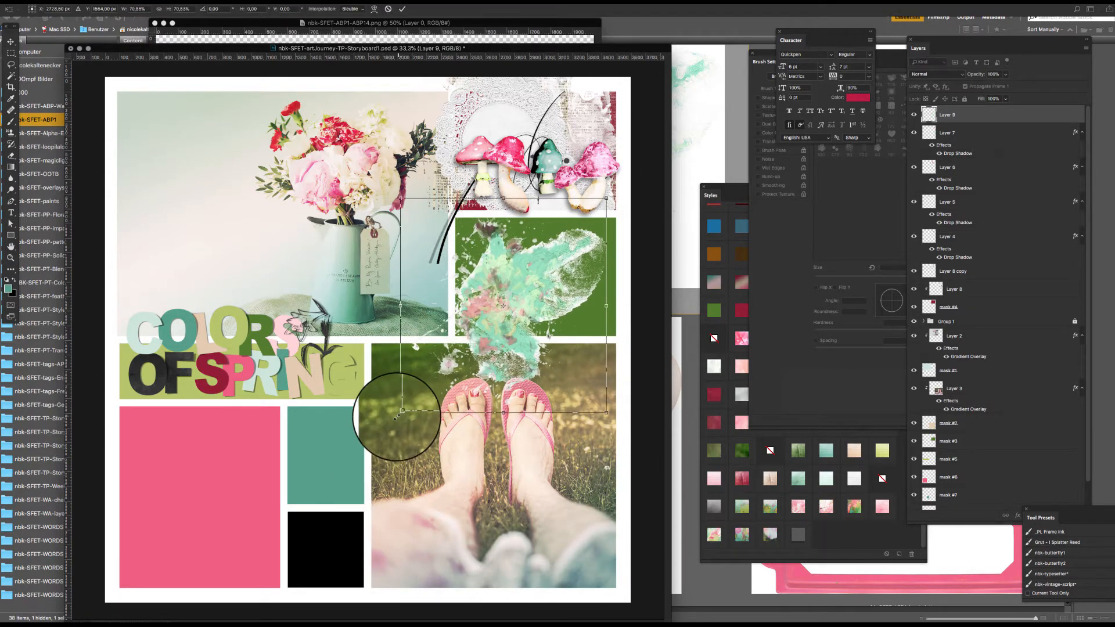
{"action": "key", "text": "Return"}
{"action": "mouse_move", "coordinate": [549, 266]}
{"action": "left_mouse_down"}
{"action": "mouse_move", "coordinate": [566, 268]}
{"action": "mouse_move", "coordinate": [558, 260]}
{"action": "left_mouse_up"}
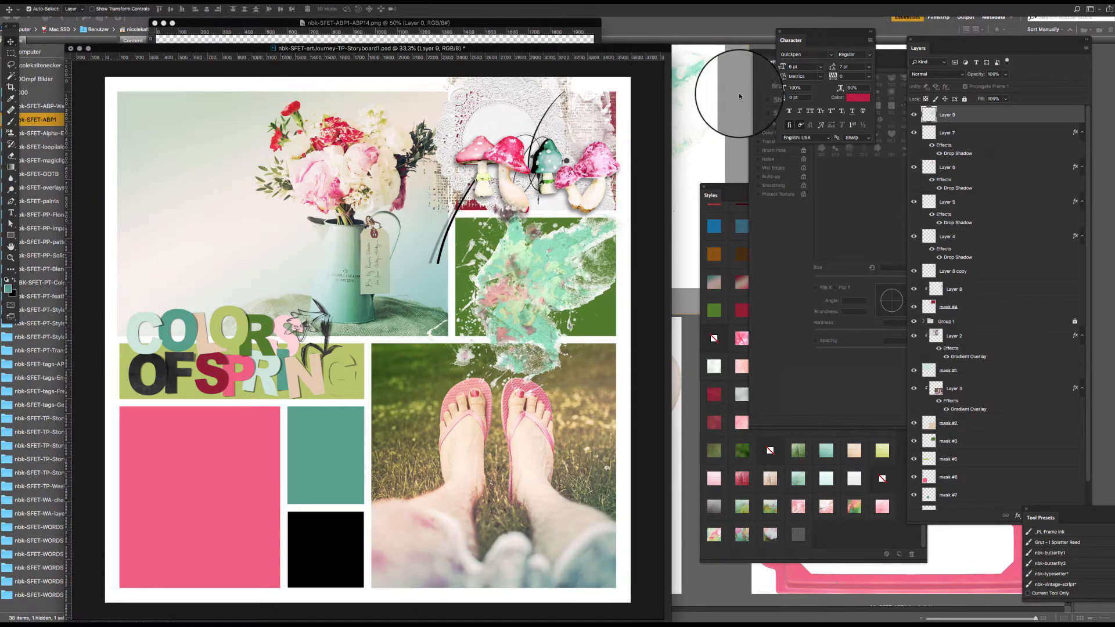
Step: Open nbk-SFET-ABP1-ABP15.png from Bridge and place its dripping paint artwork on the storyboard over the dark green block
{"action": "left_click", "coordinate": [707, 117]}
{"action": "left_click", "coordinate": [962, 137]}
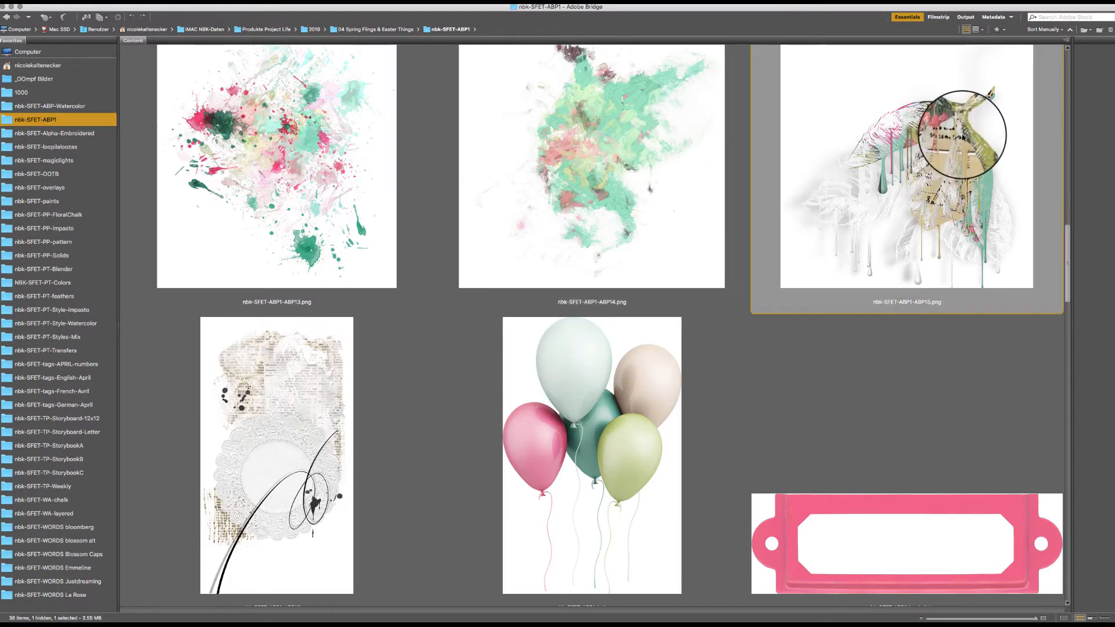
{"action": "double_click", "coordinate": [948, 141]}
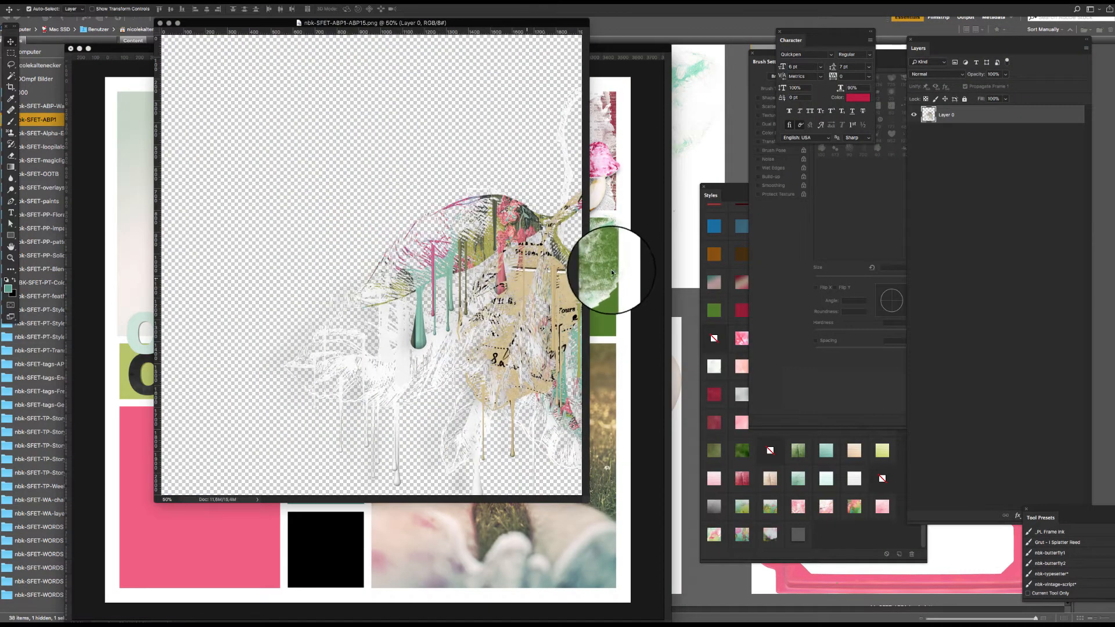
{"action": "left_click_drag", "start_coordinate": [610, 269], "coordinate": [570, 295]}
Step: Scale down the dripping paint artwork with Free Transform and position the artwork over the dark green block's outer lower corner
{"action": "key", "text": "super+t"}
{"action": "left_click_drag", "start_coordinate": [397, 129], "coordinate": [459, 189]}
{"action": "left_click_drag", "start_coordinate": [563, 275], "coordinate": [599, 298]}
{"action": "key", "text": "Return"}
{"action": "left_click_drag", "start_coordinate": [539, 250], "coordinate": [453, 228]}
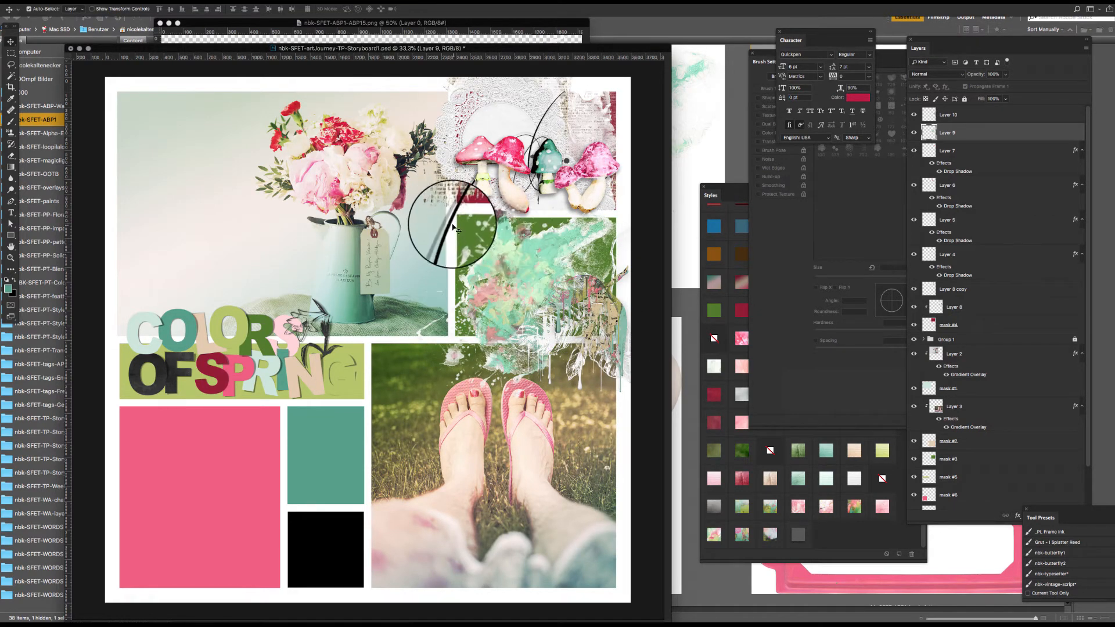
Step: Apply the muted green paint style with bevel, inner glow, gradient and pattern overlays to the dark green block, mask #3
{"action": "left_click", "coordinate": [465, 231]}
{"action": "left_click", "coordinate": [740, 449]}
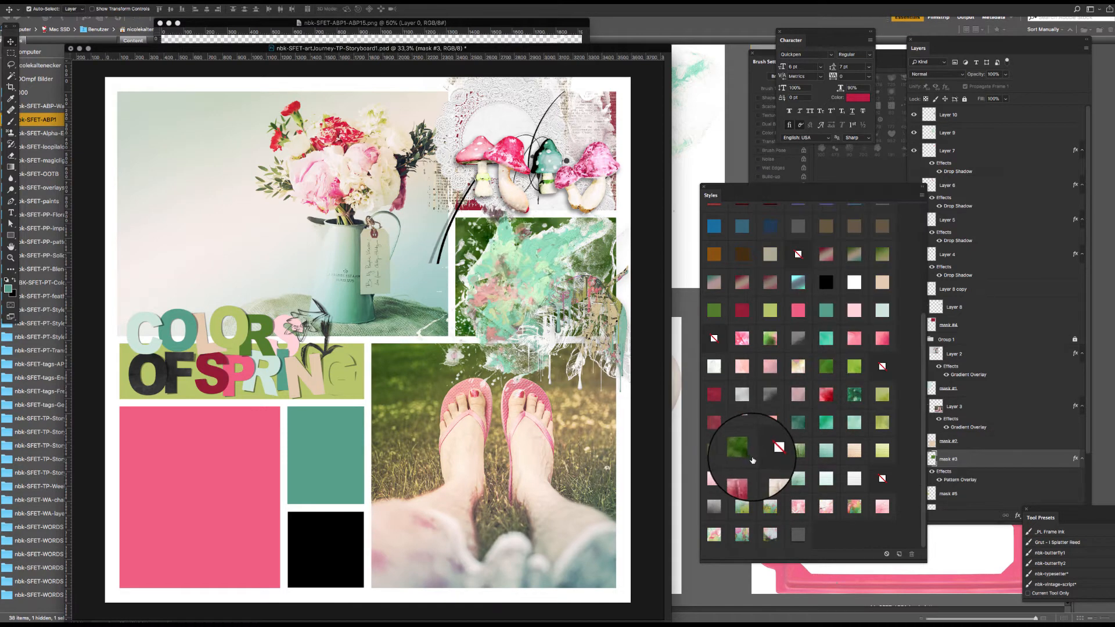
{"action": "left_click", "coordinate": [805, 449]}
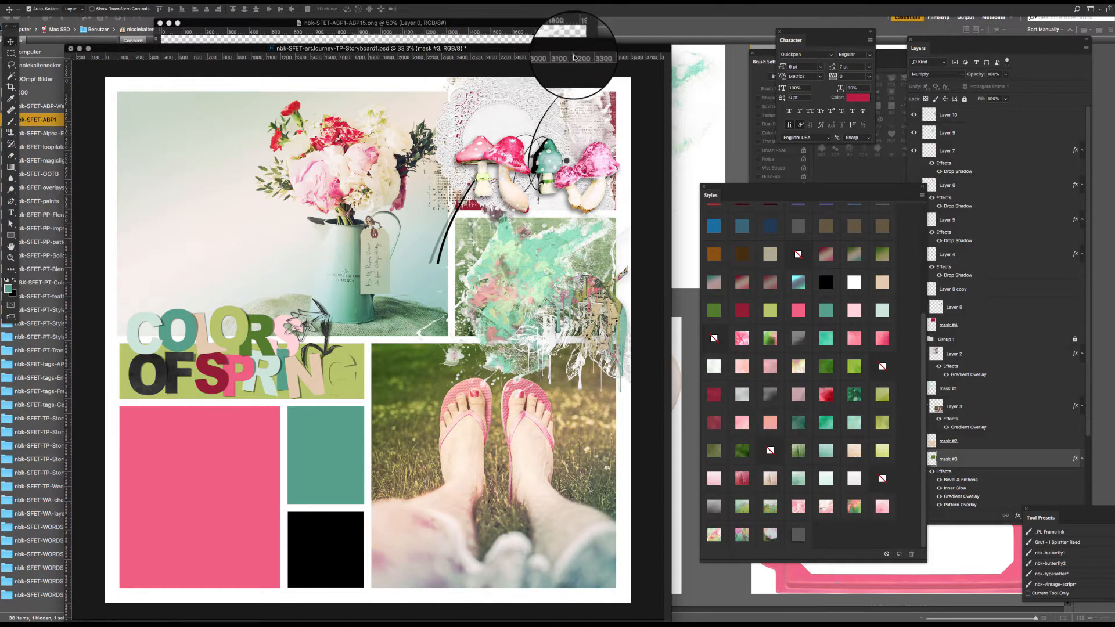
Step: Nudge the green paint artwork slightly into place over the newly styled green block
{"action": "left_click_drag", "start_coordinate": [577, 51], "coordinate": [602, 40]}
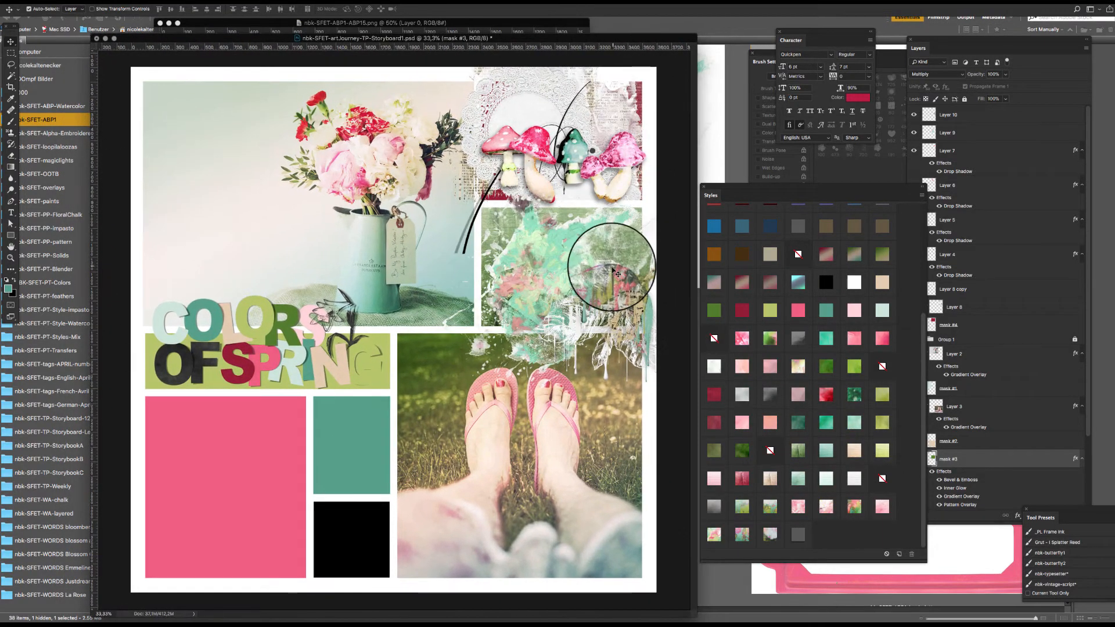
{"action": "left_click_drag", "start_coordinate": [604, 272], "coordinate": [602, 271]}
{"action": "left_click_drag", "start_coordinate": [558, 250], "coordinate": [549, 248]}
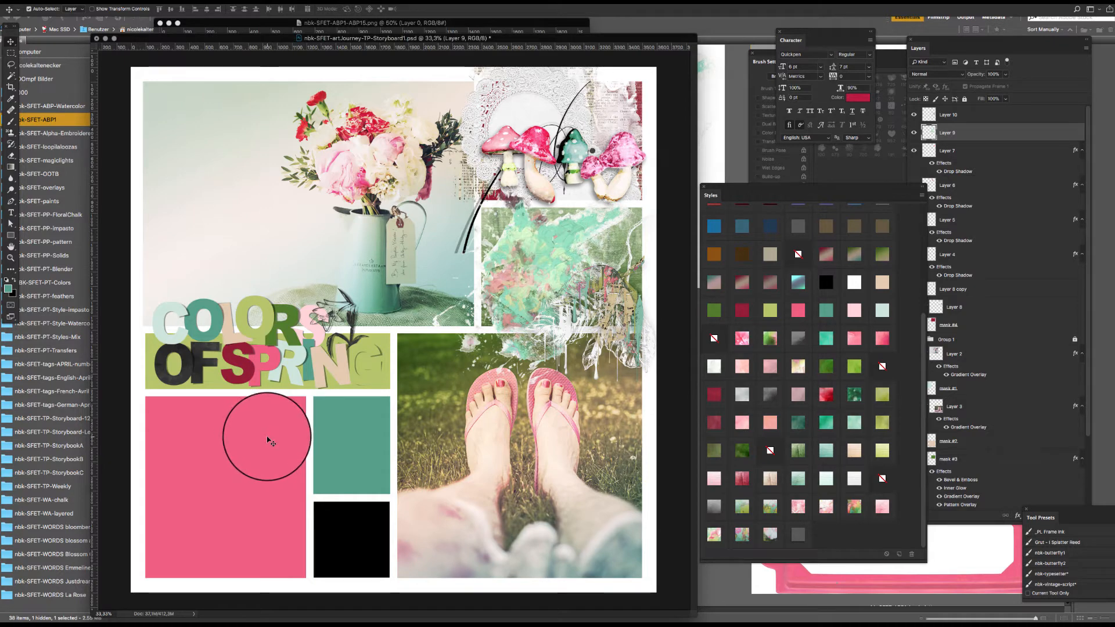
Step: Open nbk-SFET-OOTB-4.psd from the nbk-SFET-OOTB folder in Bridge and copy all its frame layers onto the storyboard
{"action": "left_click", "coordinate": [47, 337]}
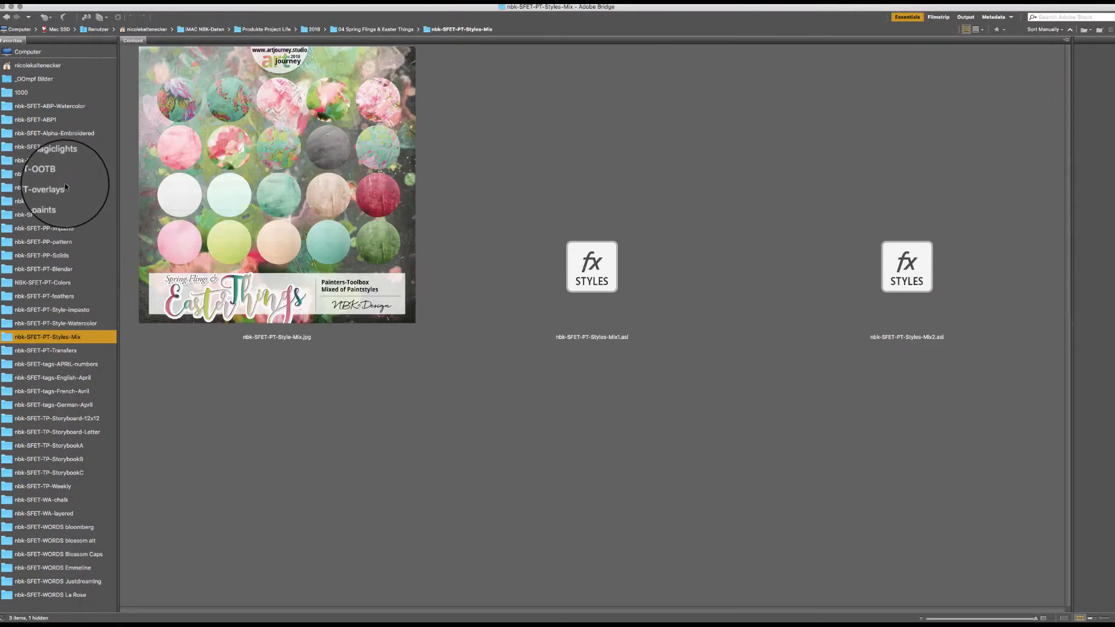
{"action": "left_click", "coordinate": [64, 183]}
{"action": "left_click", "coordinate": [62, 172]}
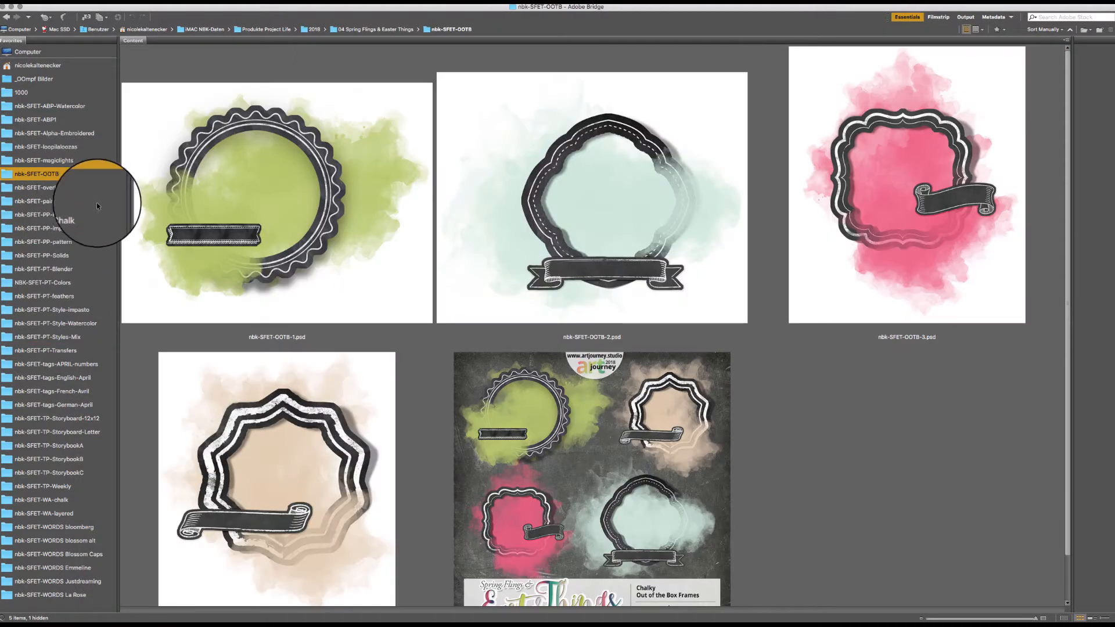
{"action": "double_click", "coordinate": [307, 496]}
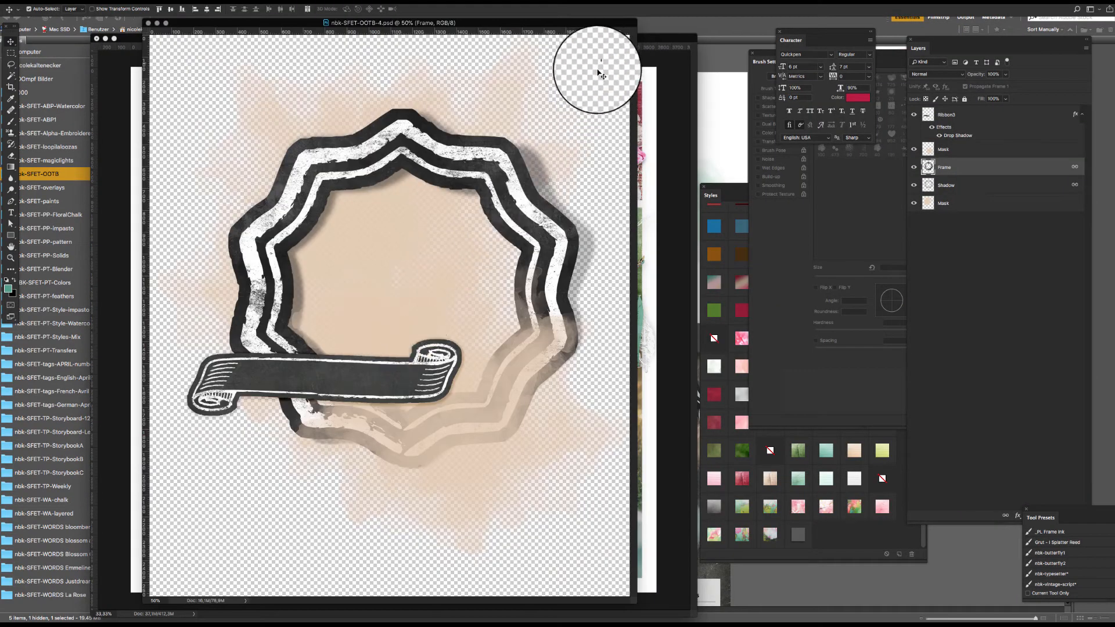
{"action": "left_click_drag", "start_coordinate": [511, 23], "coordinate": [296, 55]}
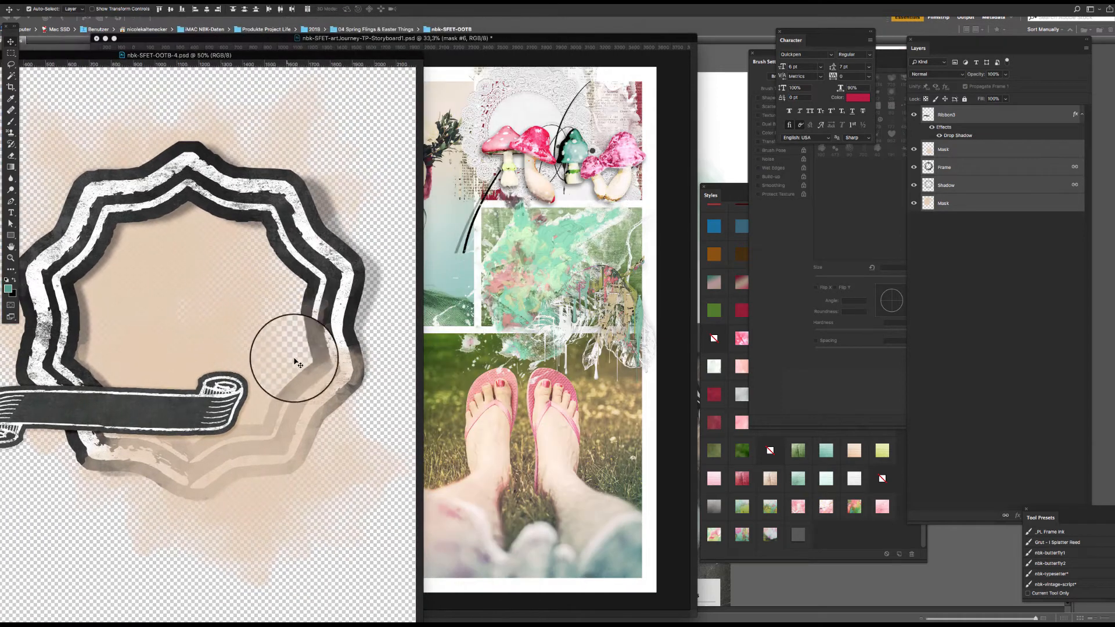
{"action": "left_click_drag", "start_coordinate": [296, 362], "coordinate": [502, 6]}
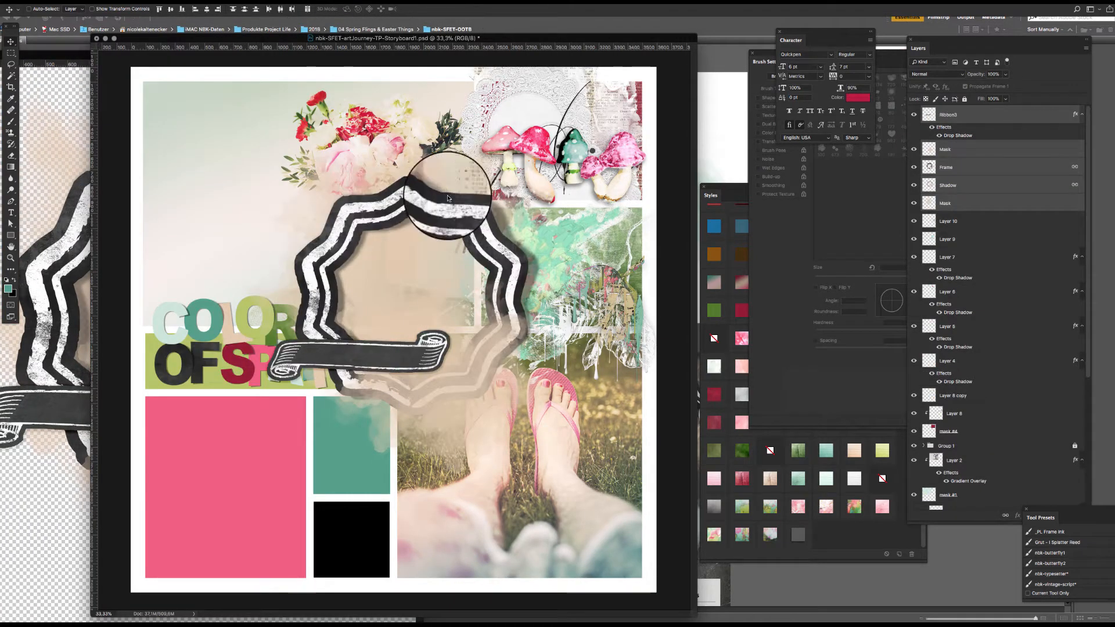
Step: Scale down the chalky frame layers with Free Transform and position them over the large pink block
{"action": "key", "text": "ctrl+t"}
{"action": "left_click_drag", "start_coordinate": [562, 127], "coordinate": [252, 468]}
{"action": "key", "text": "Return"}
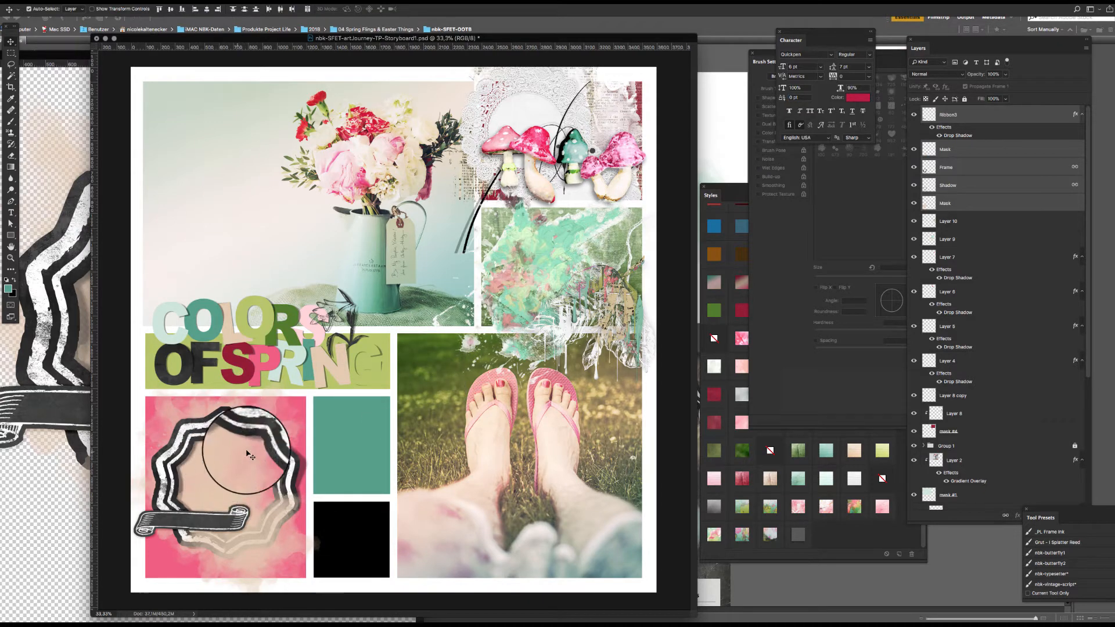
Step: Group the chalky frame layers and select the bottom Mask layer inside the group
{"action": "key", "text": "super+g"}
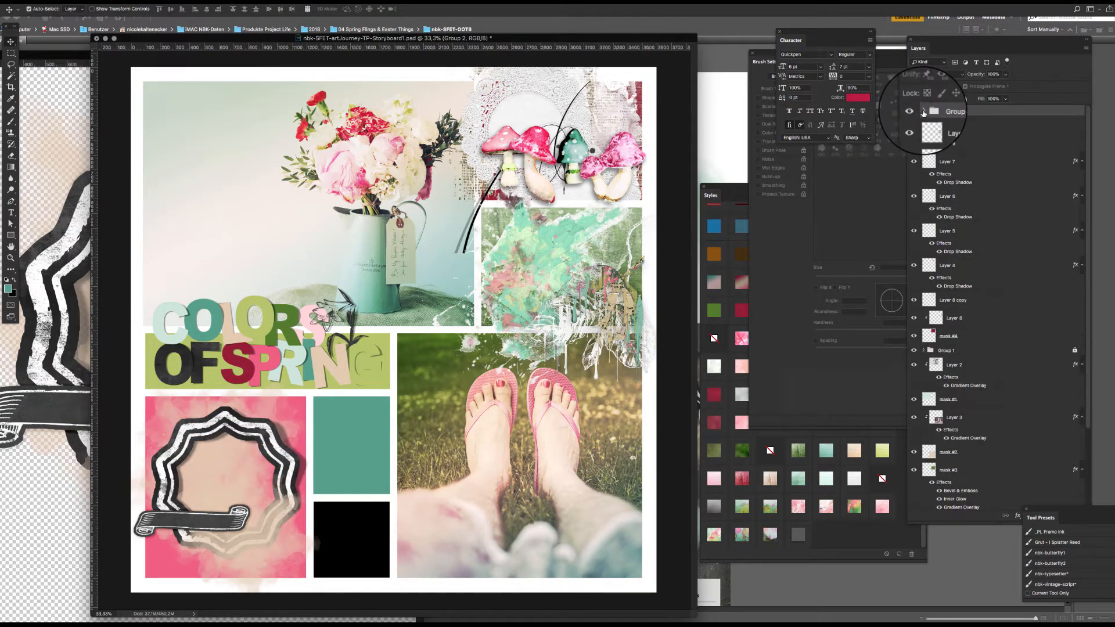
{"action": "left_click", "coordinate": [925, 112]}
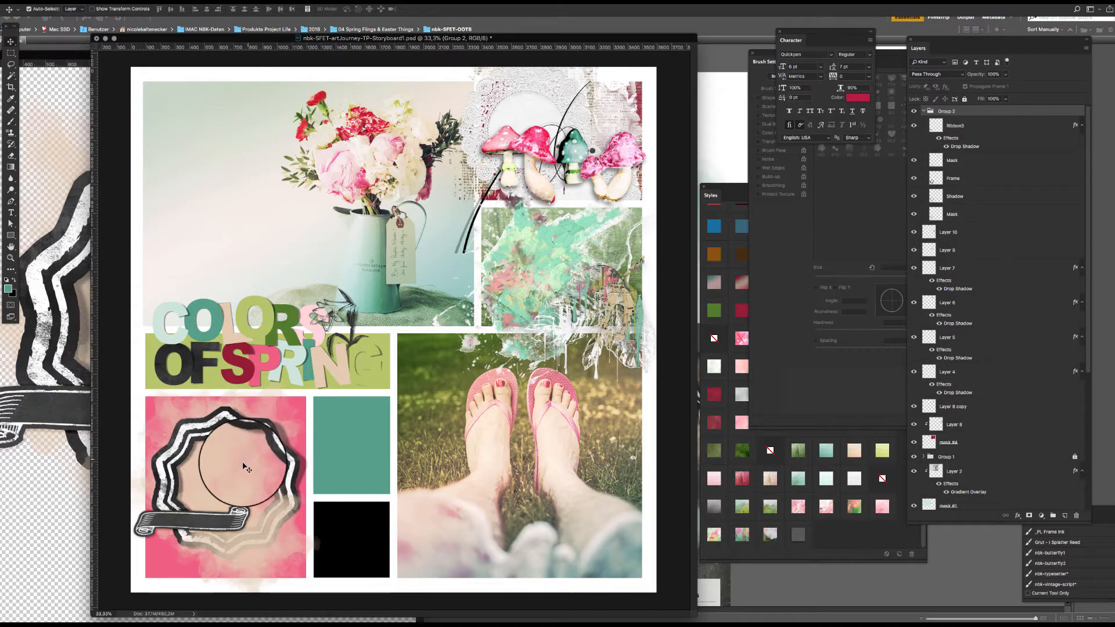
{"action": "left_click", "coordinate": [971, 213]}
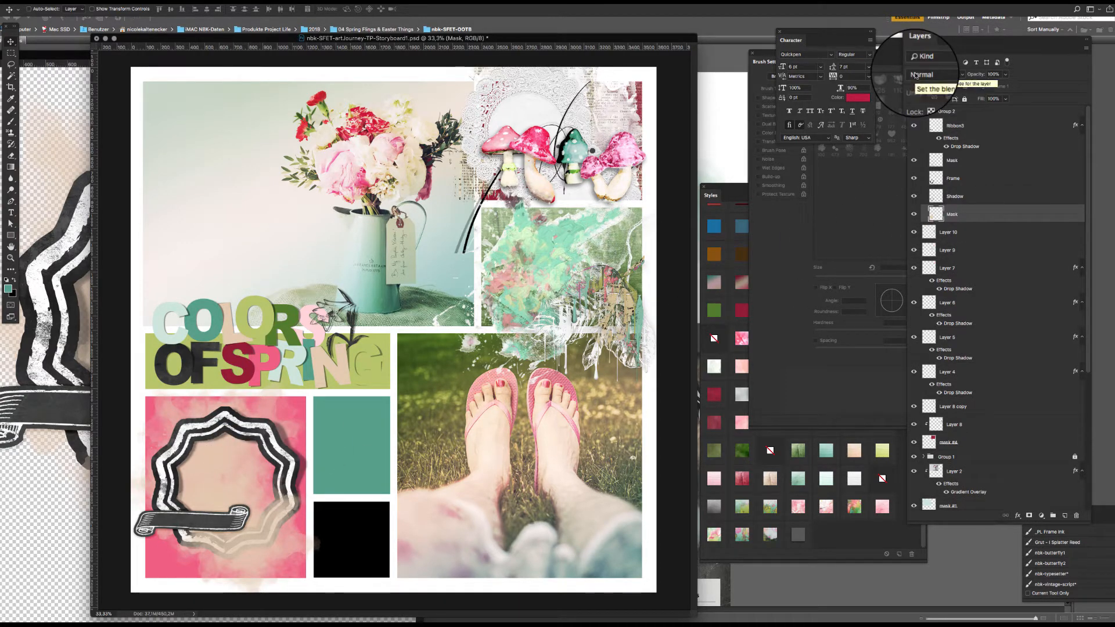
Step: Open the hen photo from the _OOmpf Bilder folder in Bridge and paste it above the frame group's bottom Mask layer
{"action": "left_click", "coordinate": [783, 579]}
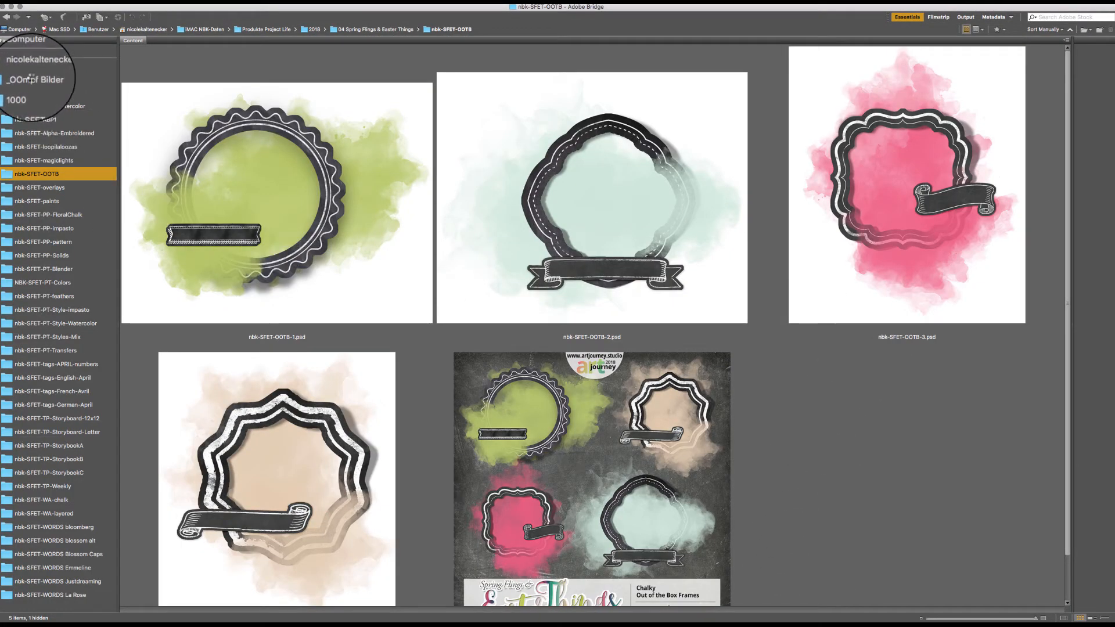
{"action": "left_click", "coordinate": [36, 83]}
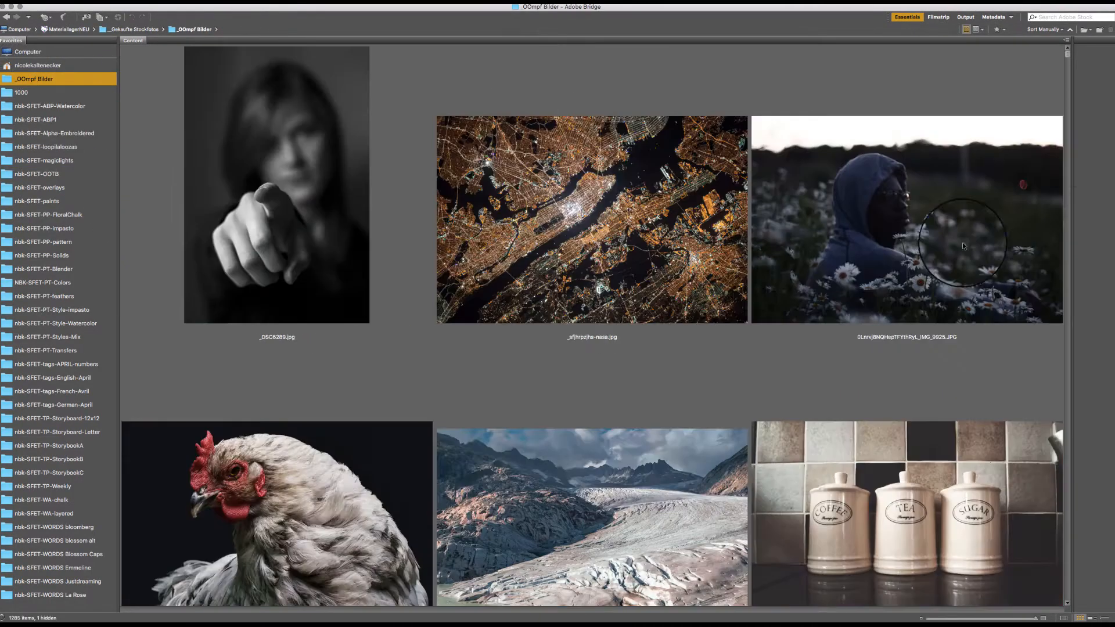
{"action": "scroll", "coordinate": [1066, 57], "scroll_direction": "down", "scroll_amount": 5}
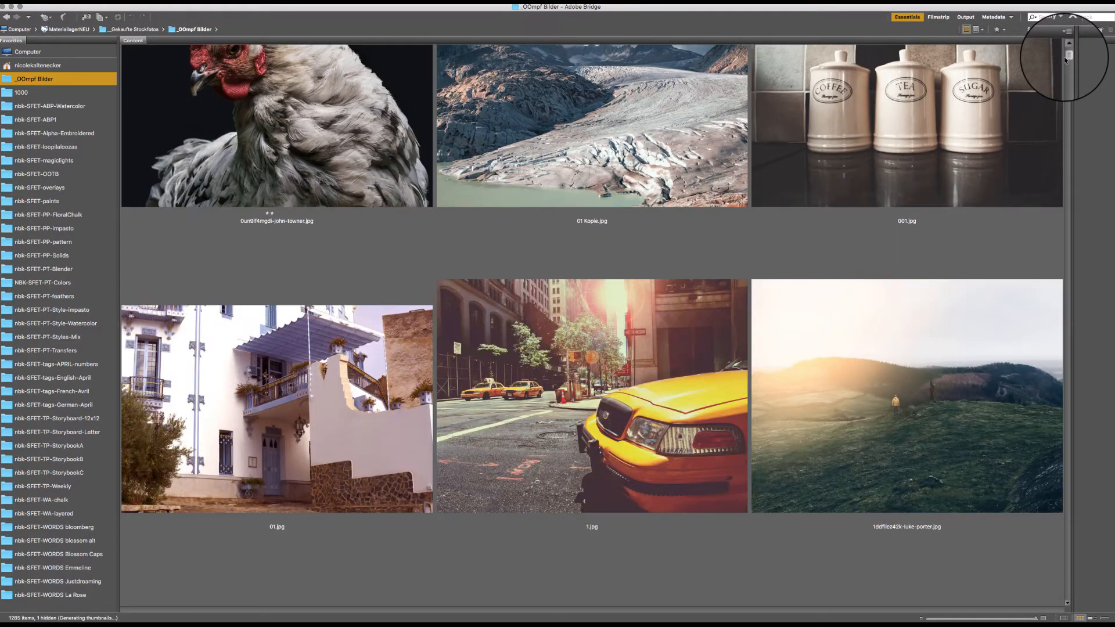
{"action": "scroll", "coordinate": [1063, 56], "scroll_direction": "up", "scroll_amount": 5}
{"action": "double_click", "coordinate": [300, 524]}
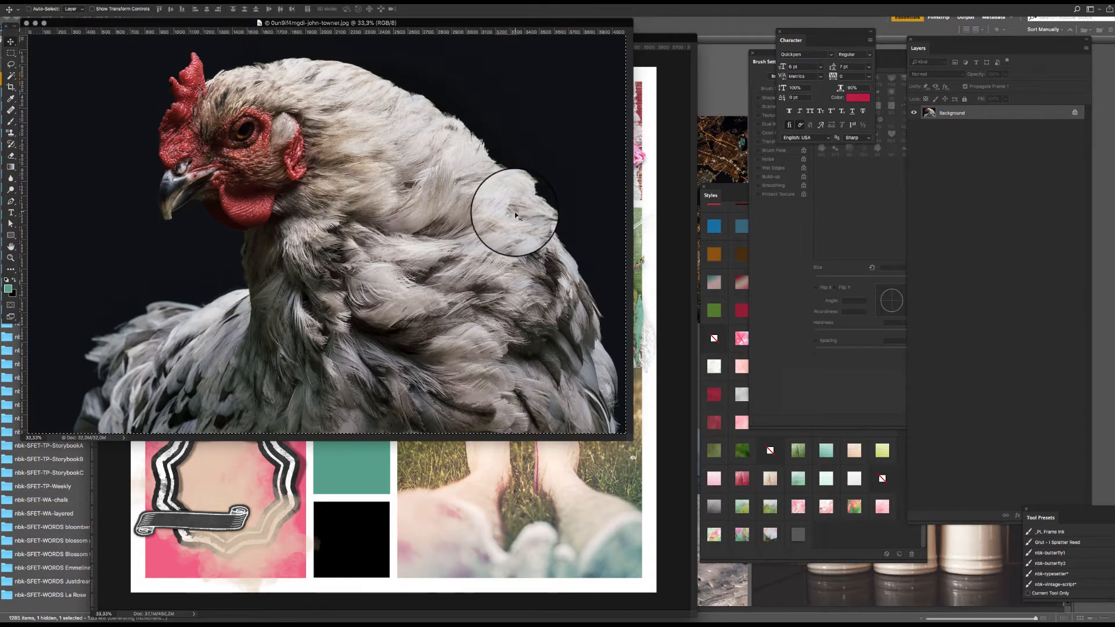
{"action": "left_click", "coordinate": [220, 500]}
{"action": "left_click_drag", "start_coordinate": [219, 500], "coordinate": [581, 193]}
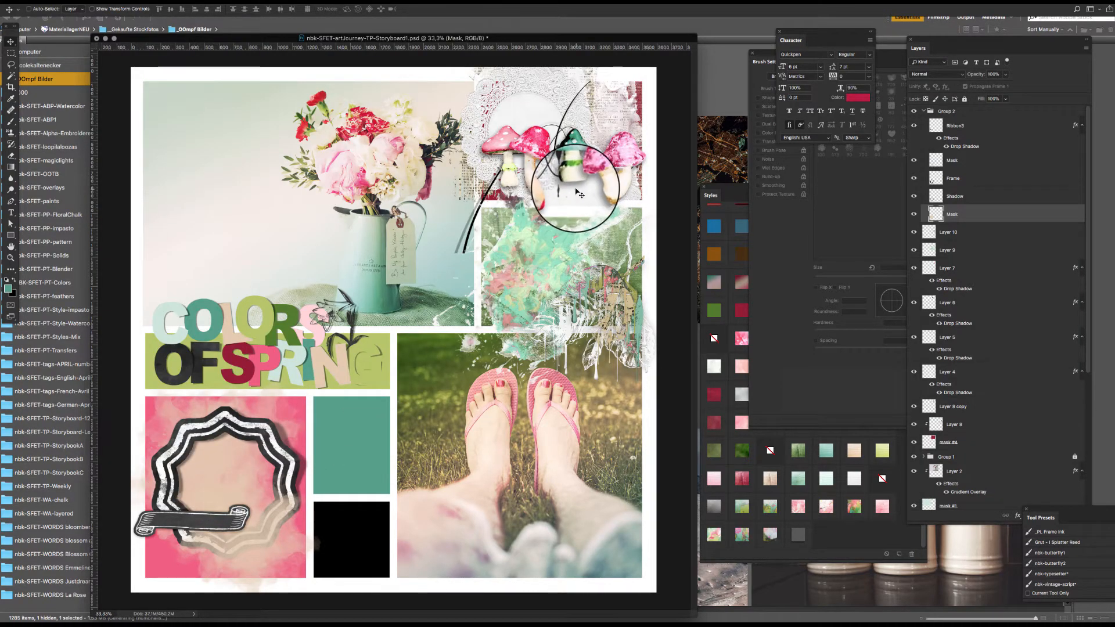
{"action": "key", "text": "ctrl+v"}
{"action": "left_click_drag", "start_coordinate": [591, 234], "coordinate": [385, 374]}
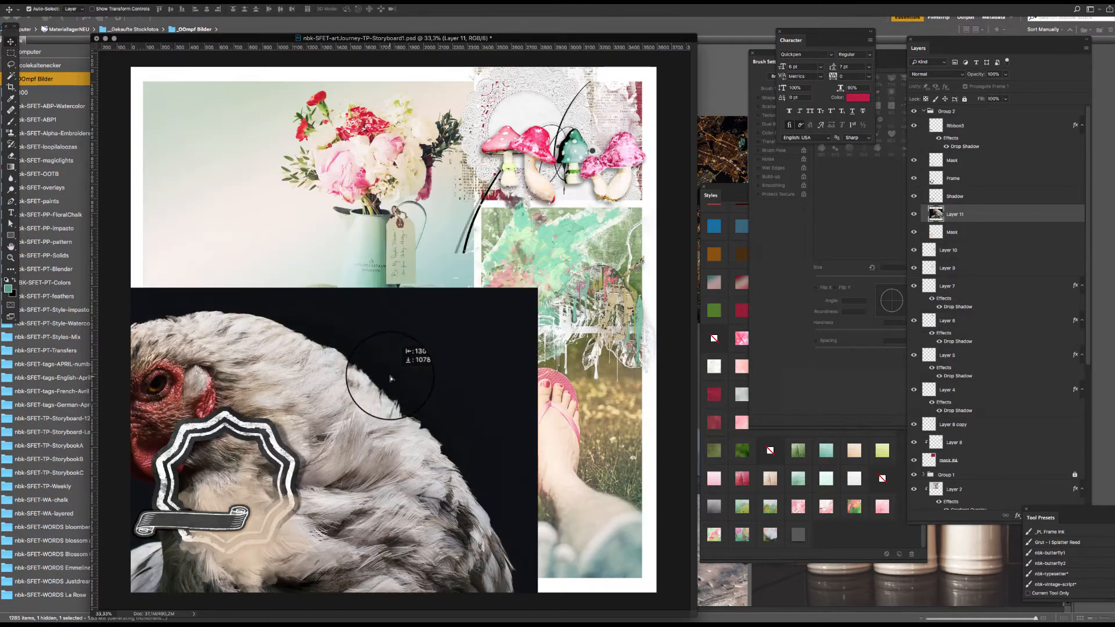
Step: Scale the hen photo to about 48% over the frame and clip it and a copy to the group's lower and upper Mask layers
{"action": "key", "text": "ctrl+t"}
{"action": "left_click_drag", "start_coordinate": [537, 288], "coordinate": [375, 381]}
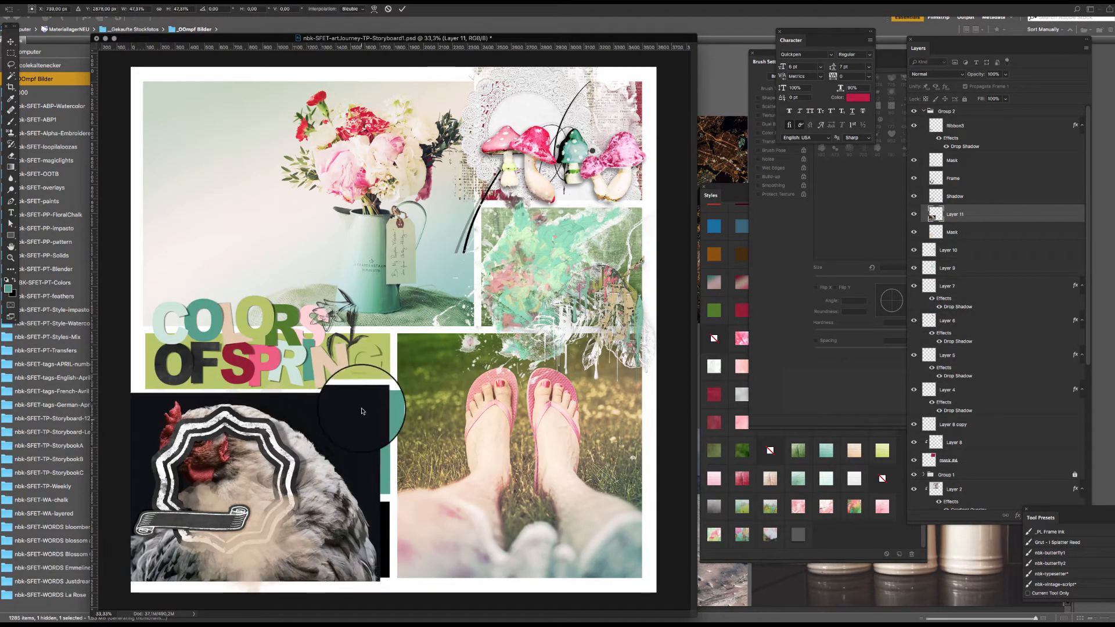
{"action": "left_click_drag", "start_coordinate": [363, 418], "coordinate": [366, 415]}
{"action": "key", "text": "super+alt+g"}
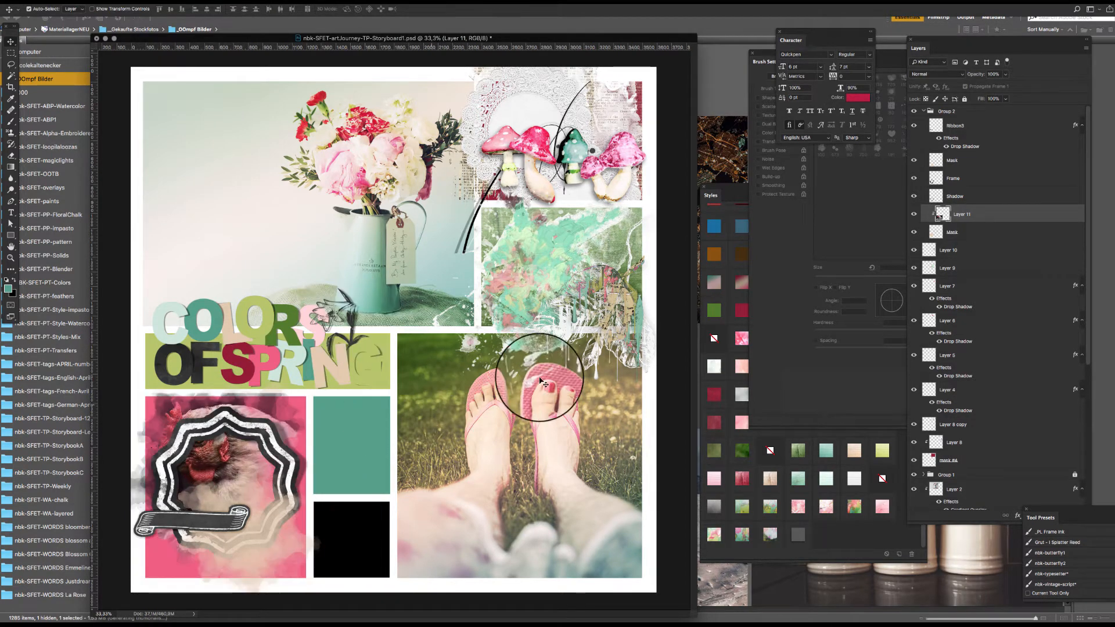
{"action": "left_click_drag", "start_coordinate": [975, 210], "coordinate": [1017, 139]}
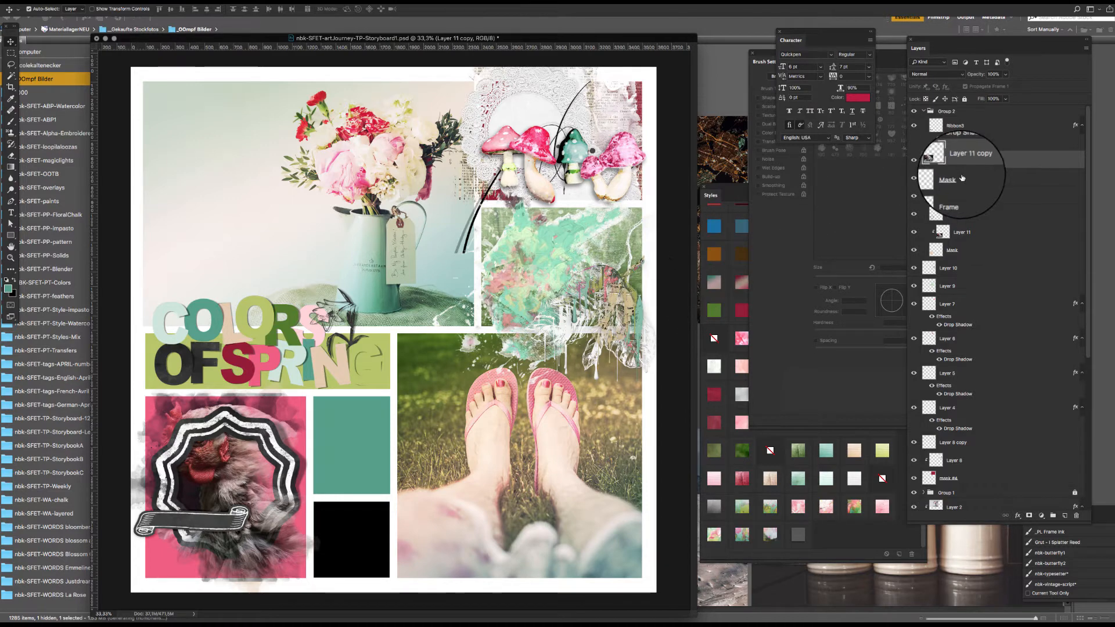
Step: Try shifting both clipped hen photo layers together inside the frame, and delete them
{"action": "left_click", "coordinate": [974, 232], "text": "super"}
{"action": "key", "text": "super+t"}
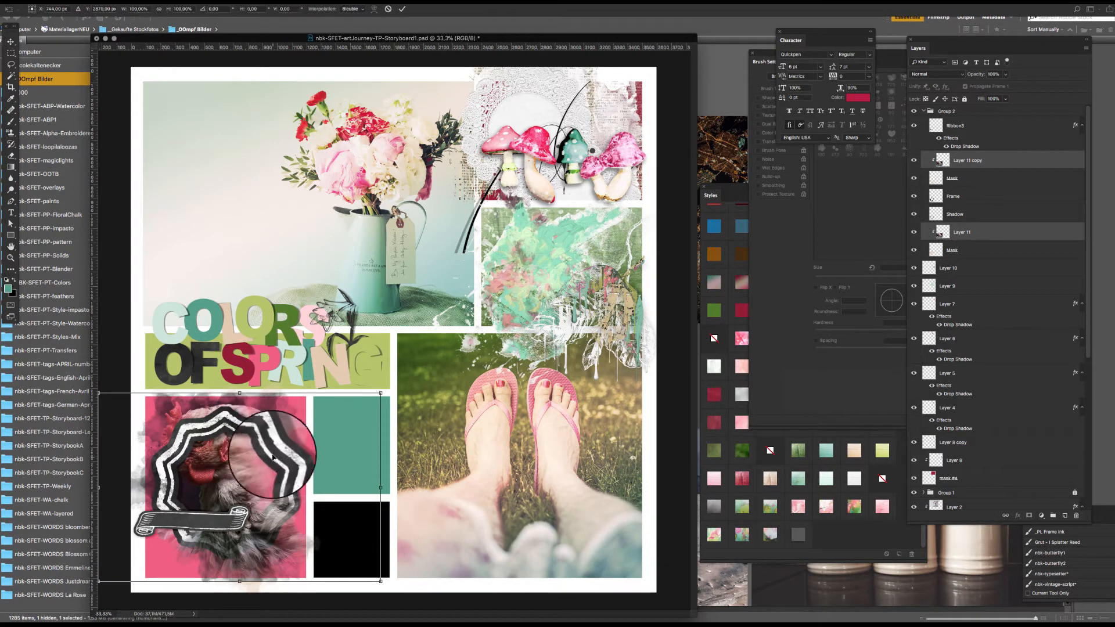
{"action": "left_click_drag", "start_coordinate": [253, 457], "coordinate": [236, 422]}
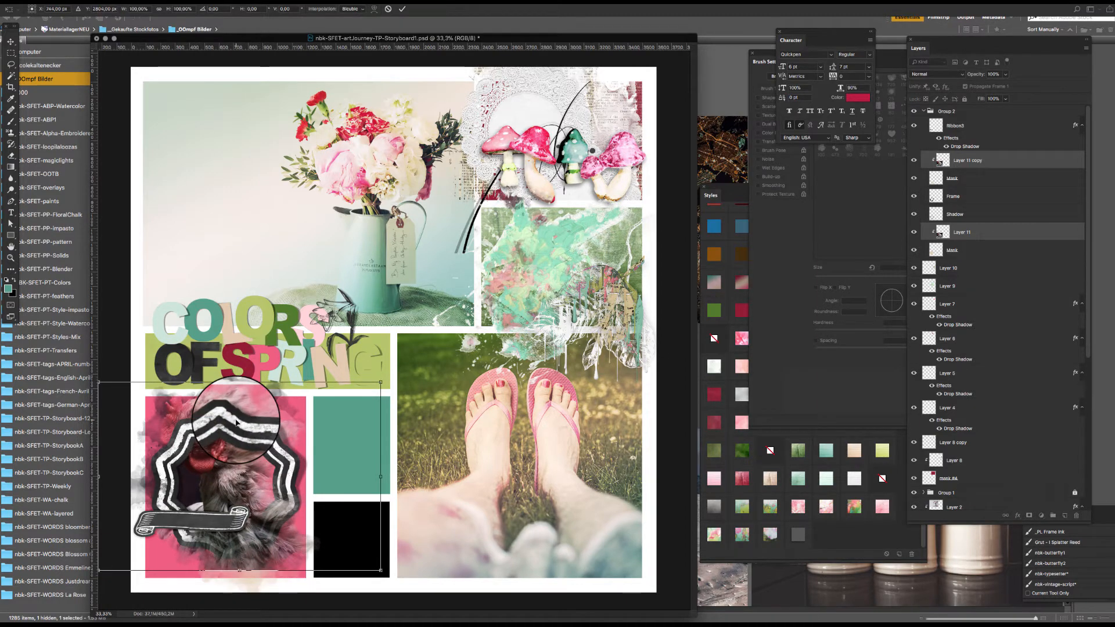
{"action": "key", "text": "BackSpace"}
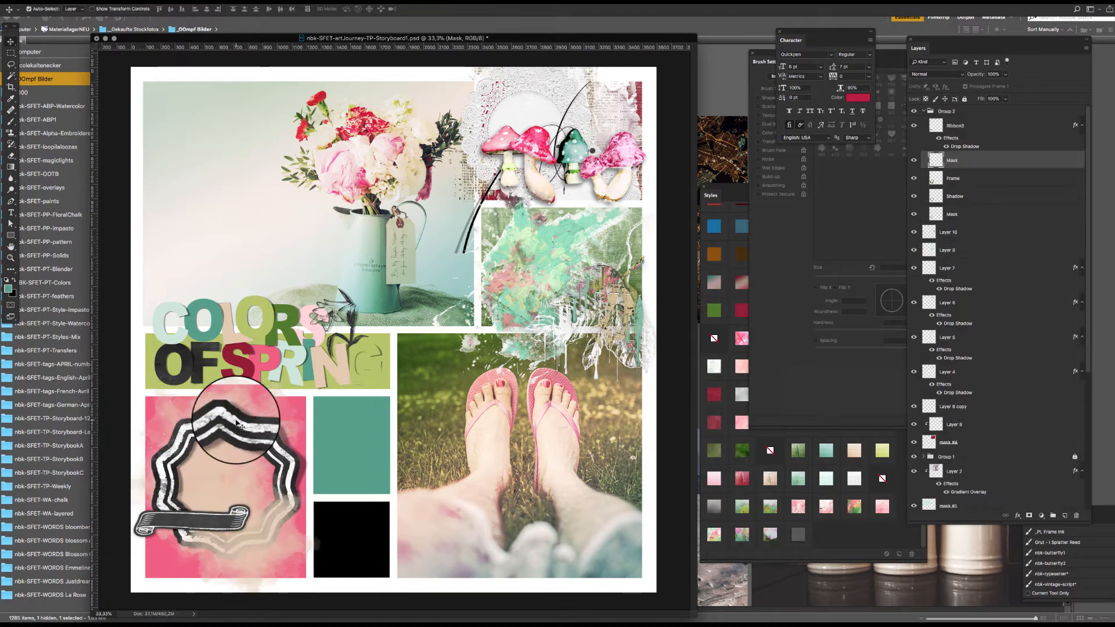
Step: Open the insect photo 004.jpg from Bridge, copy it, and paste it above the frame group's bottom Mask layer
{"action": "left_click", "coordinate": [713, 79]}
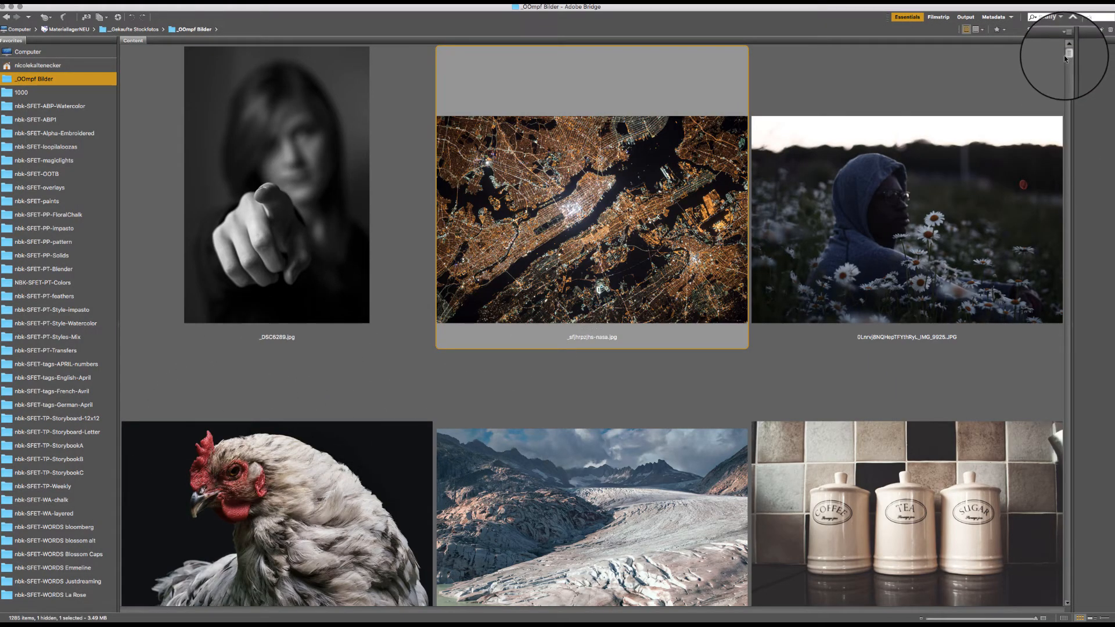
{"action": "left_click_drag", "start_coordinate": [1064, 56], "coordinate": [1062, 56]}
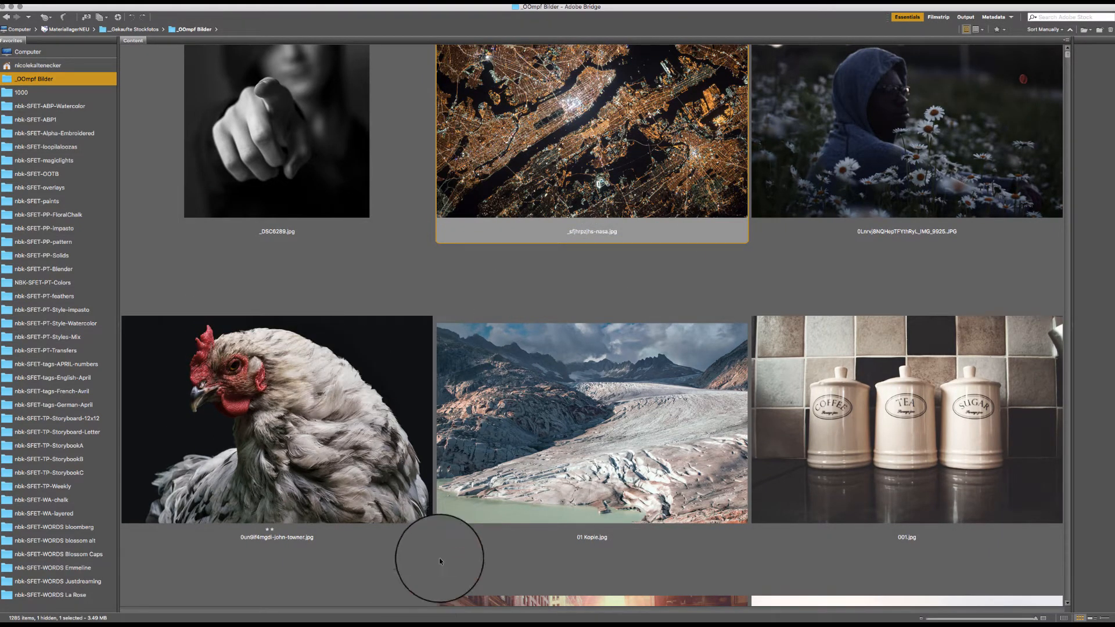
{"action": "left_click_drag", "start_coordinate": [1066, 55], "coordinate": [1068, 65]}
{"action": "left_click", "coordinate": [329, 419]}
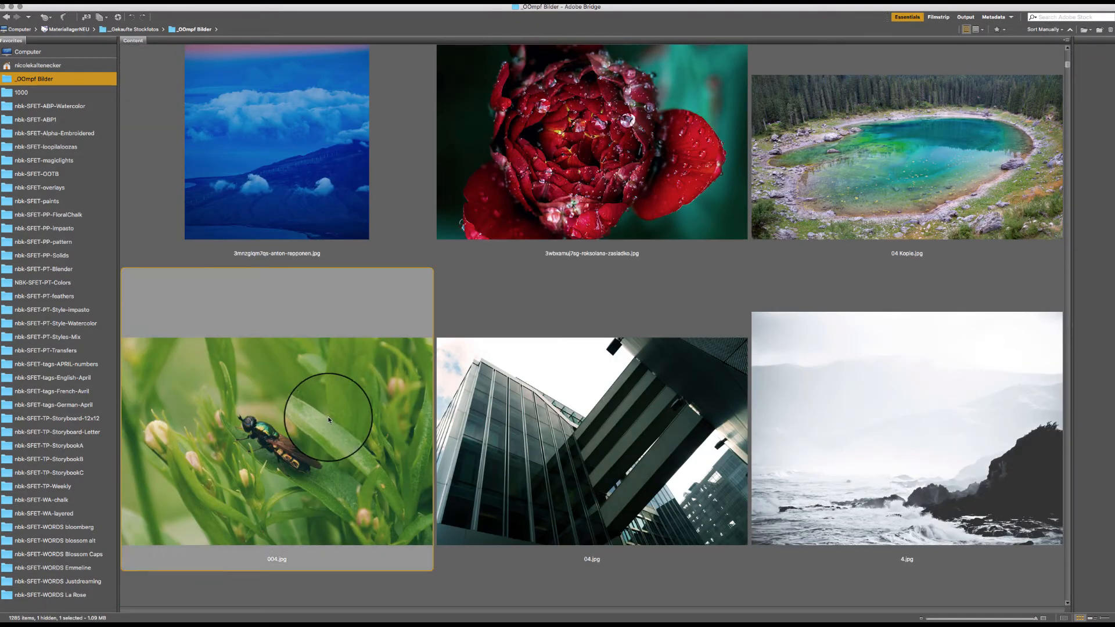
{"action": "double_click", "coordinate": [350, 415]}
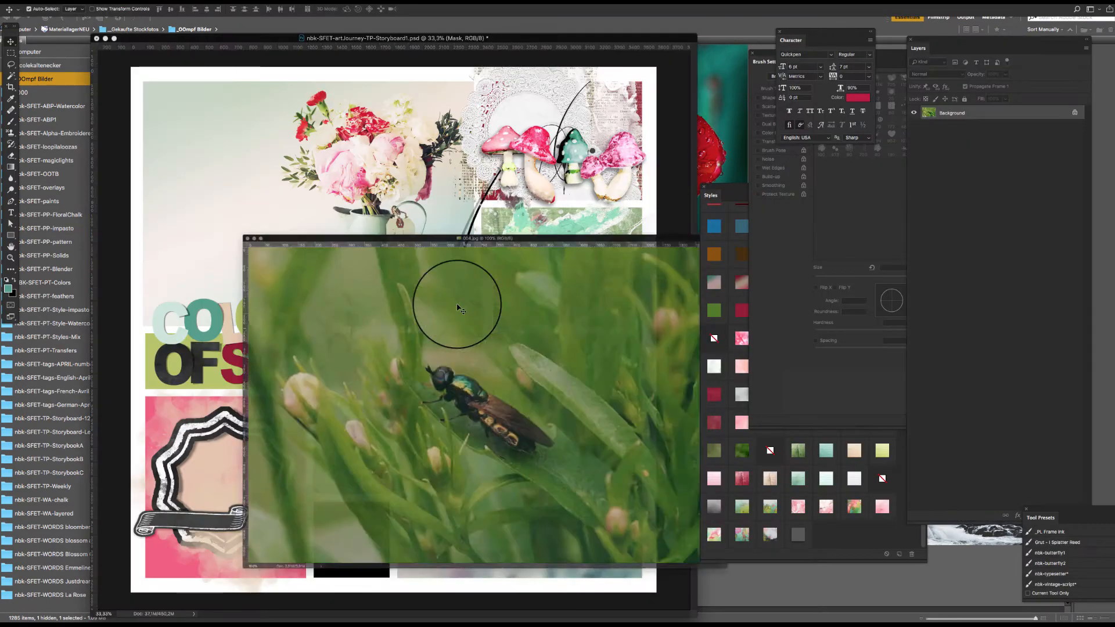
{"action": "key", "text": "super+w"}
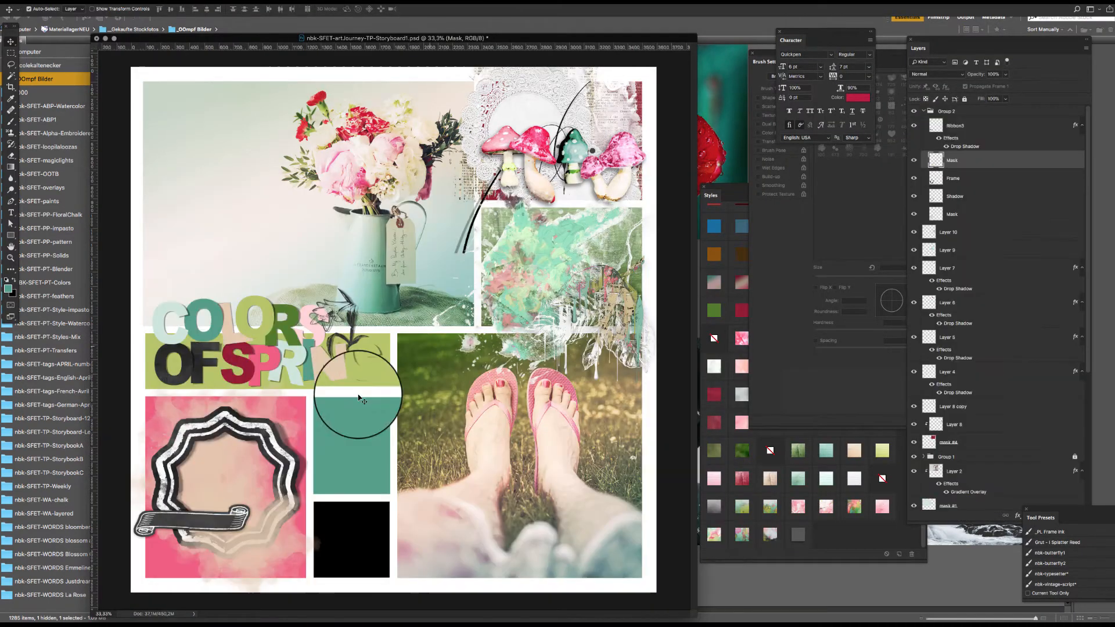
{"action": "left_click", "coordinate": [962, 214]}
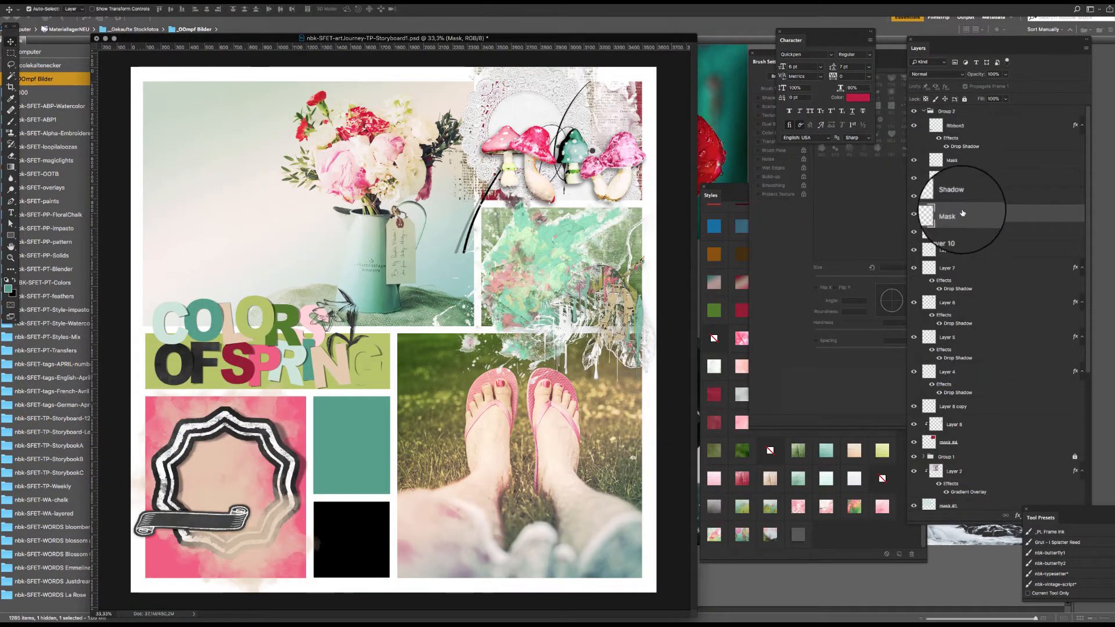
{"action": "key", "text": "super+v"}
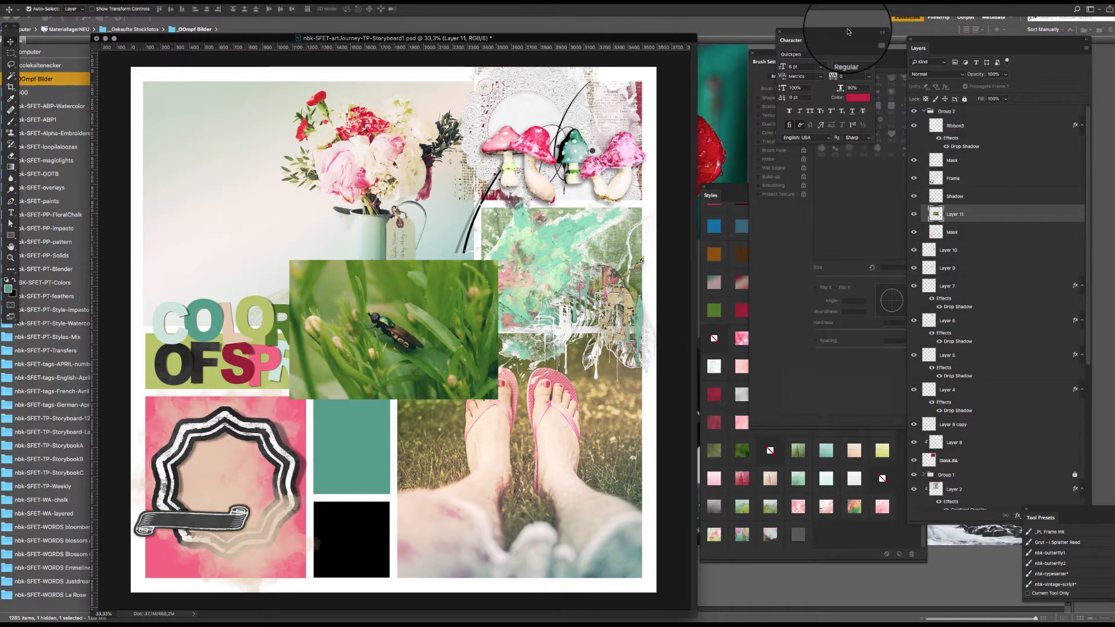
Step: Enlarge the insect photo over the bottom-left frame and clip it and a copy to the group's lower and upper Mask layers
{"action": "left_click_drag", "start_coordinate": [394, 354], "coordinate": [218, 574]}
{"action": "key", "text": "super+t"}
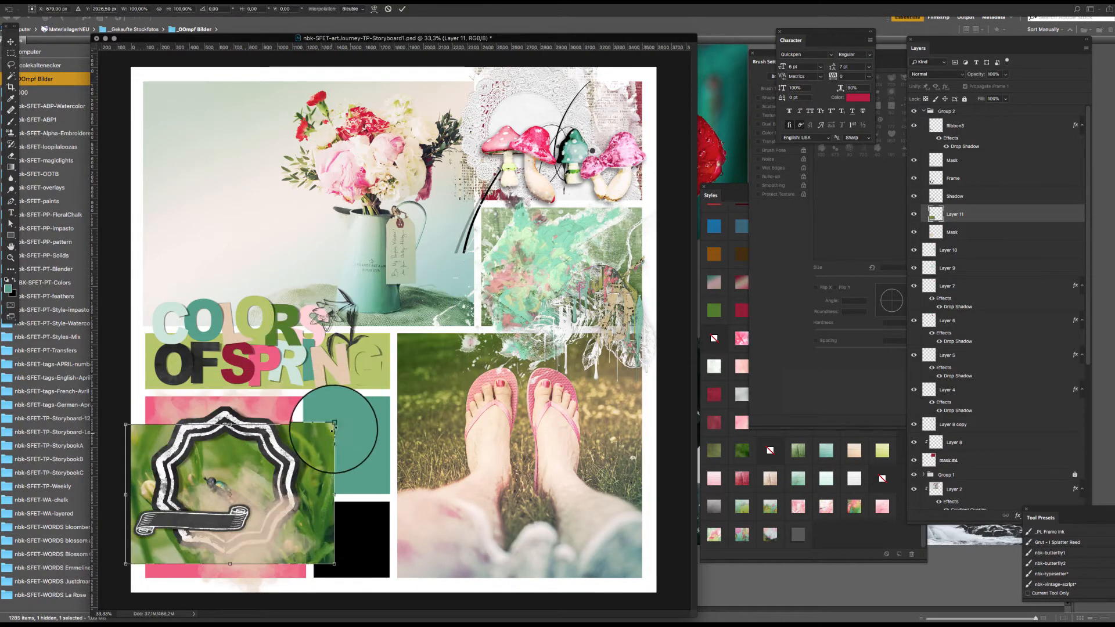
{"action": "left_click_drag", "start_coordinate": [335, 425], "coordinate": [391, 386]}
{"action": "left_click_drag", "start_coordinate": [378, 539], "coordinate": [344, 503]}
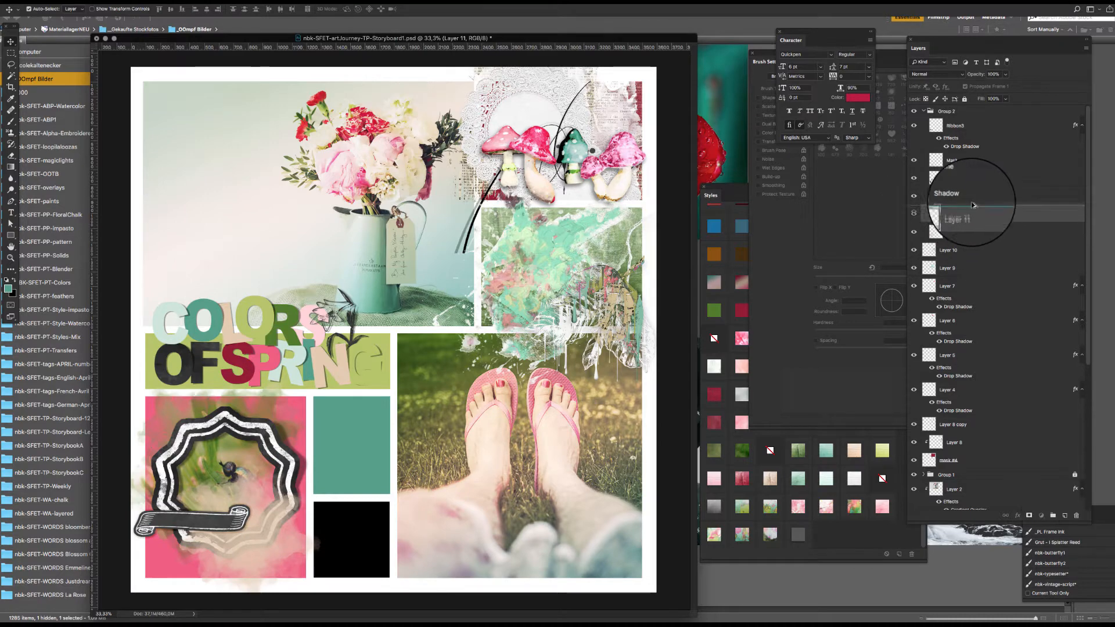
{"action": "left_click_drag", "start_coordinate": [972, 205], "coordinate": [969, 152]}
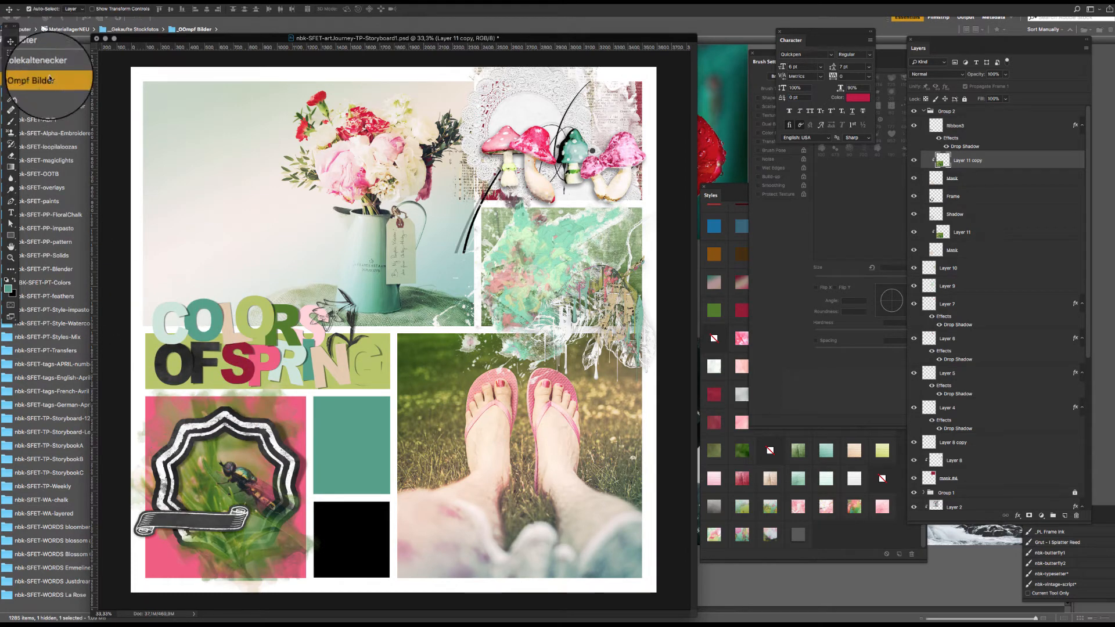
Step: Select the bottom-left panel's mask #6 layer and try several green textured styles on it
{"action": "left_click", "coordinate": [135, 100]}
{"action": "left_click", "coordinate": [164, 575]}
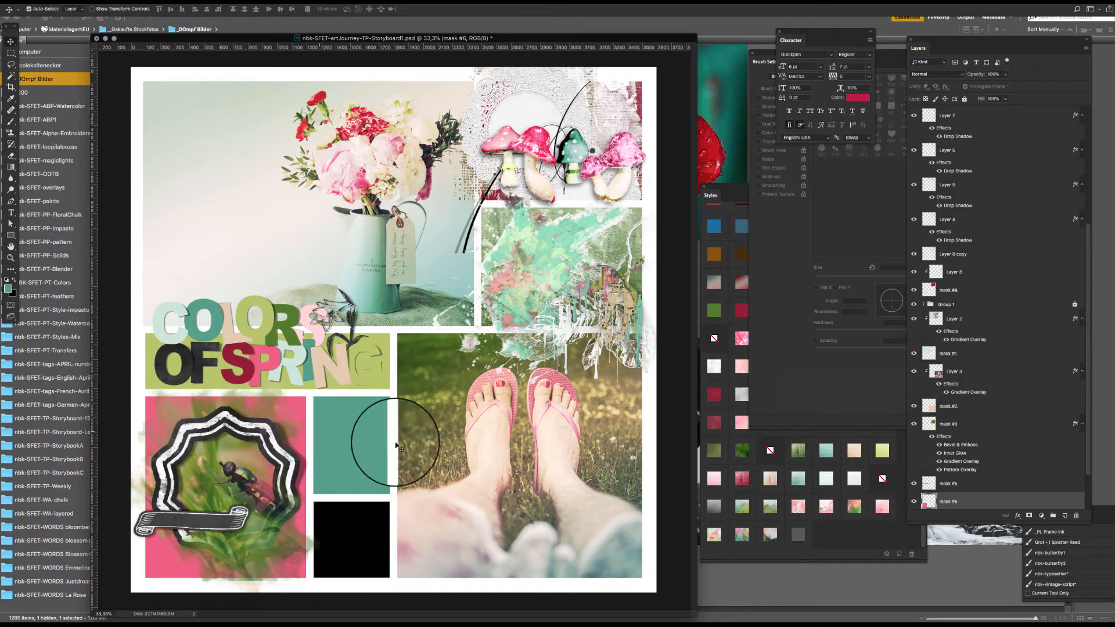
{"action": "left_click", "coordinate": [819, 447]}
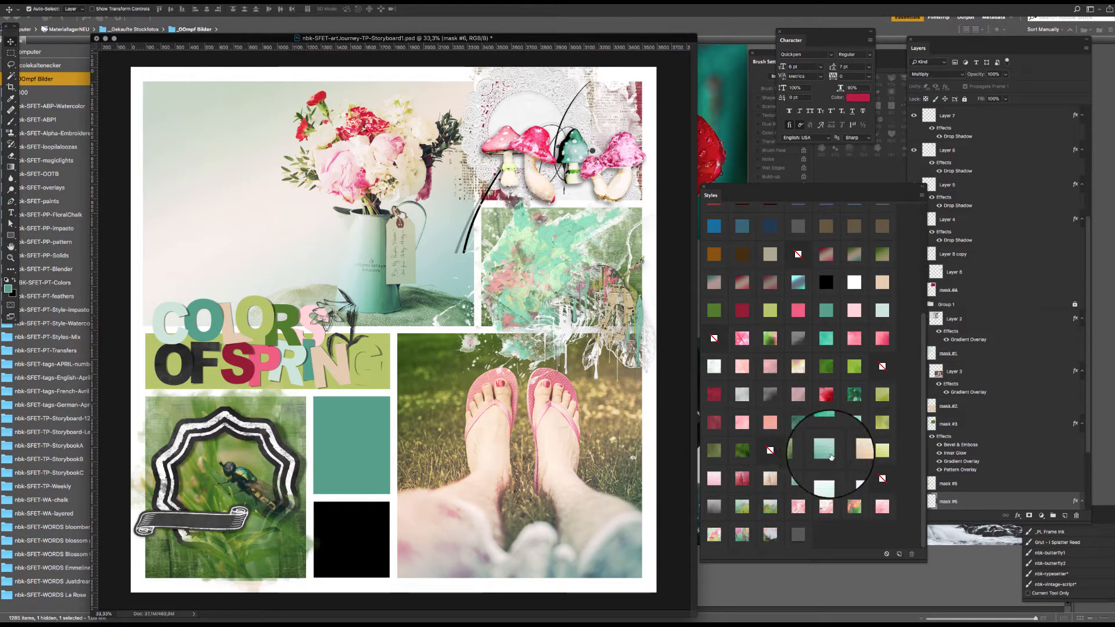
{"action": "left_click", "coordinate": [742, 452]}
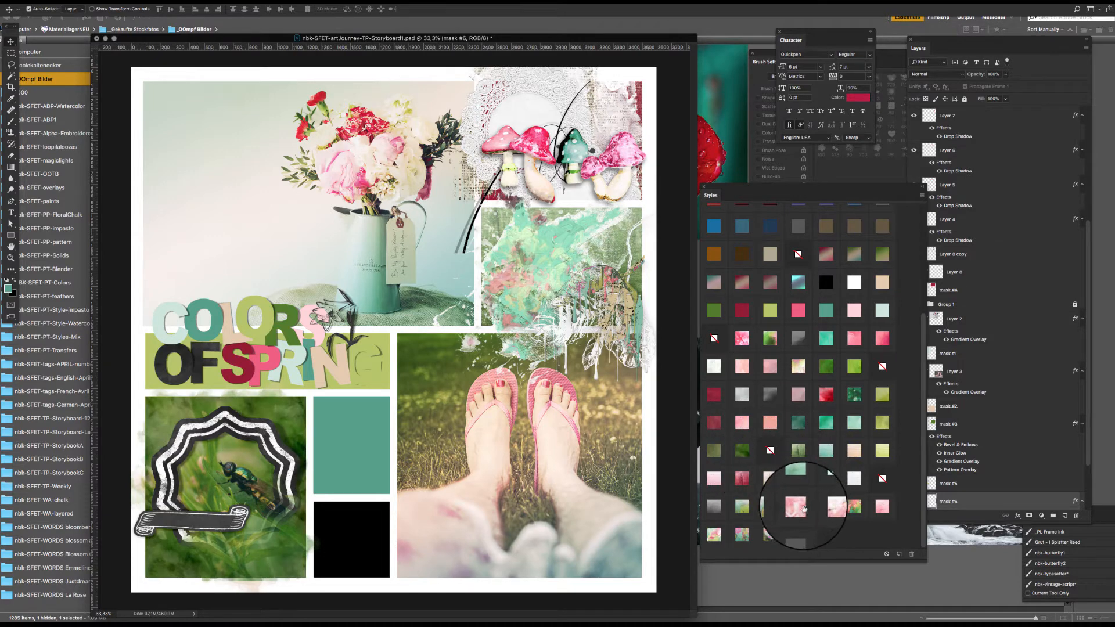
{"action": "left_click", "coordinate": [719, 454]}
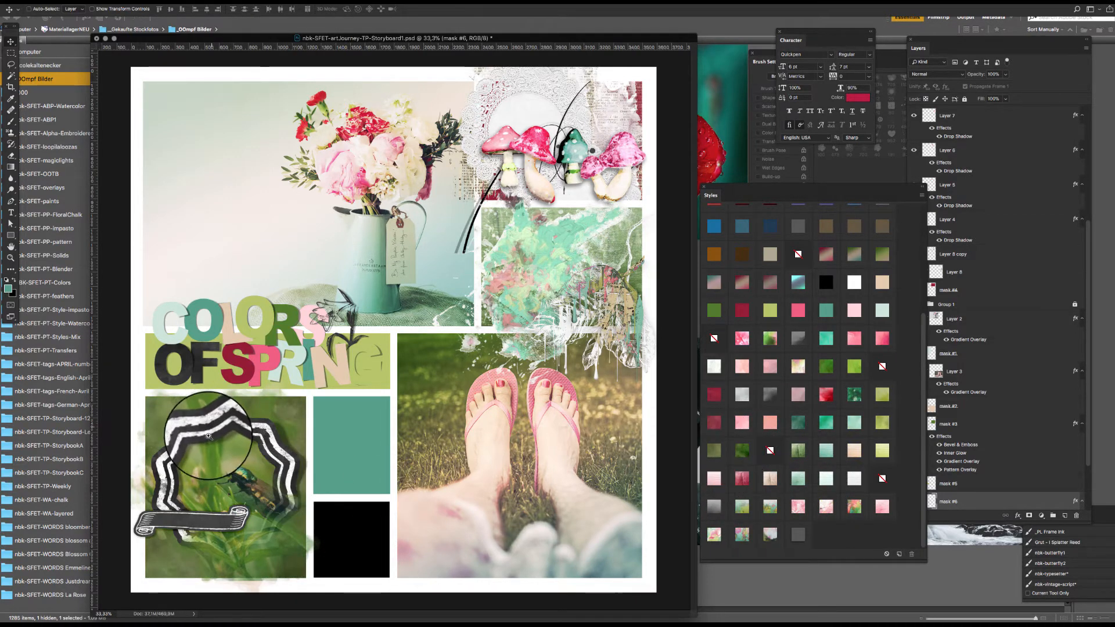
Step: Try multicolour pink, soft pink, gray, teal paint, bright green and olive styles on the mask #6 panel
{"action": "left_click_drag", "start_coordinate": [214, 436], "coordinate": [240, 455]}
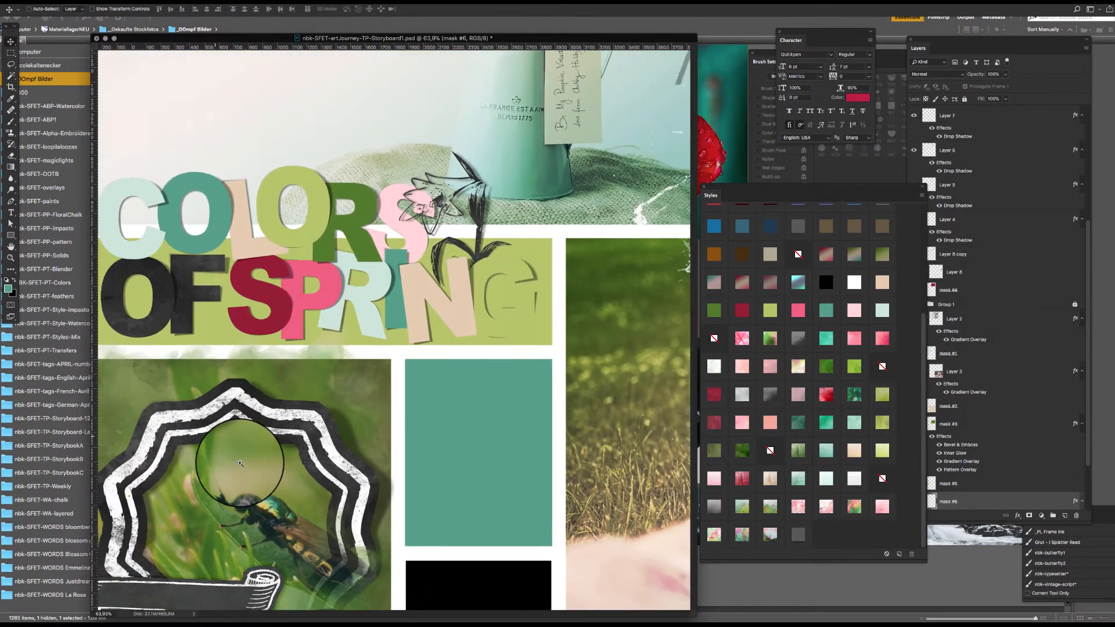
{"action": "left_click_drag", "start_coordinate": [376, 448], "coordinate": [424, 316]}
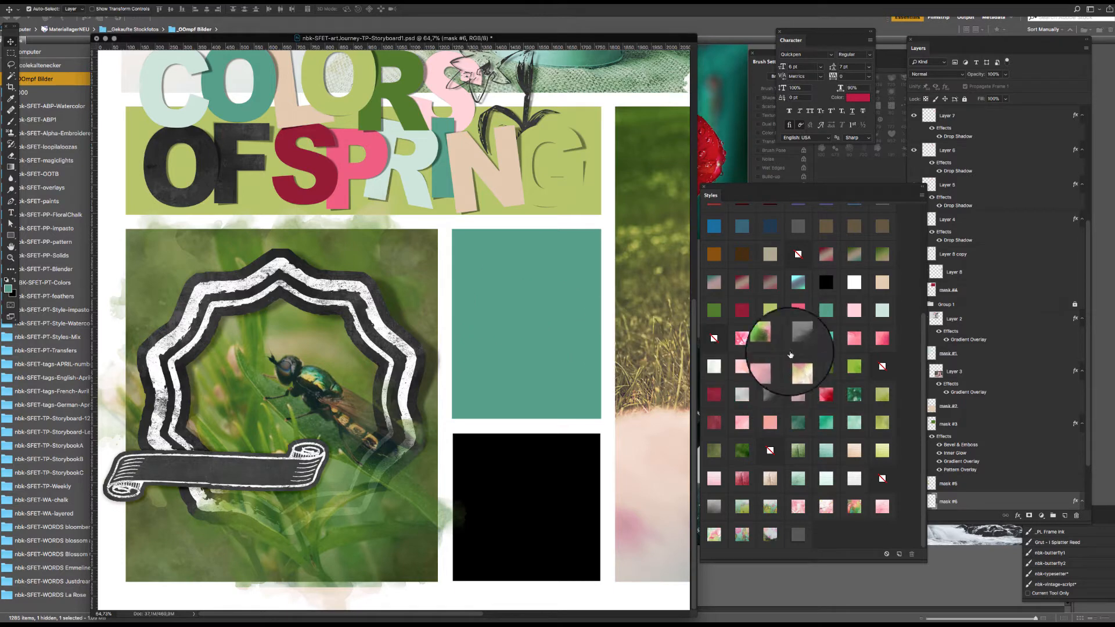
{"action": "left_click", "coordinate": [772, 341]}
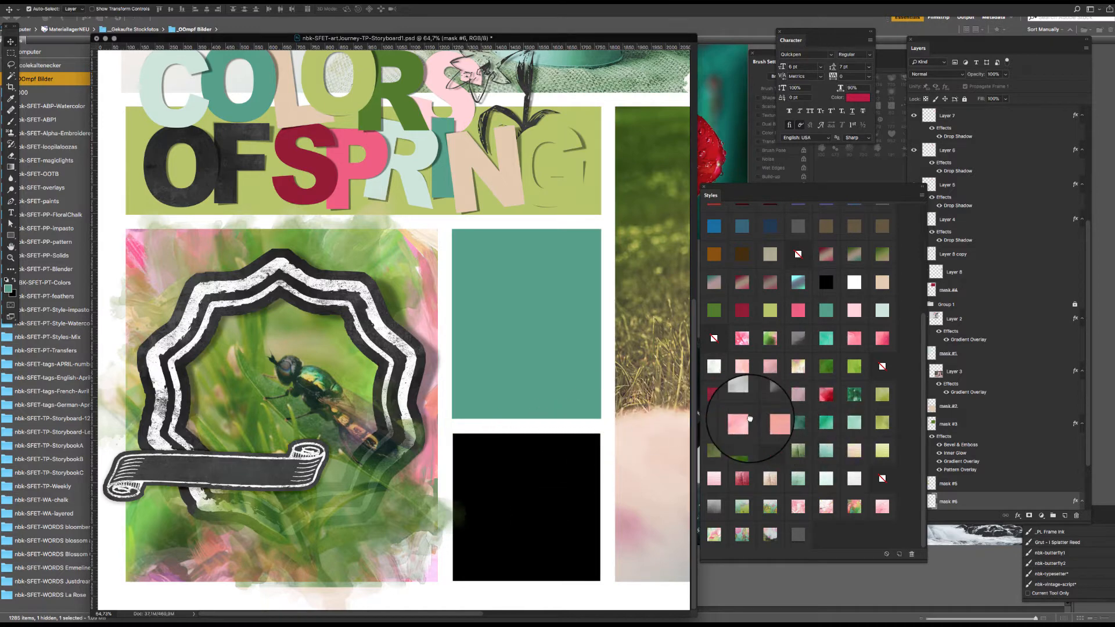
{"action": "left_click", "coordinate": [768, 407]}
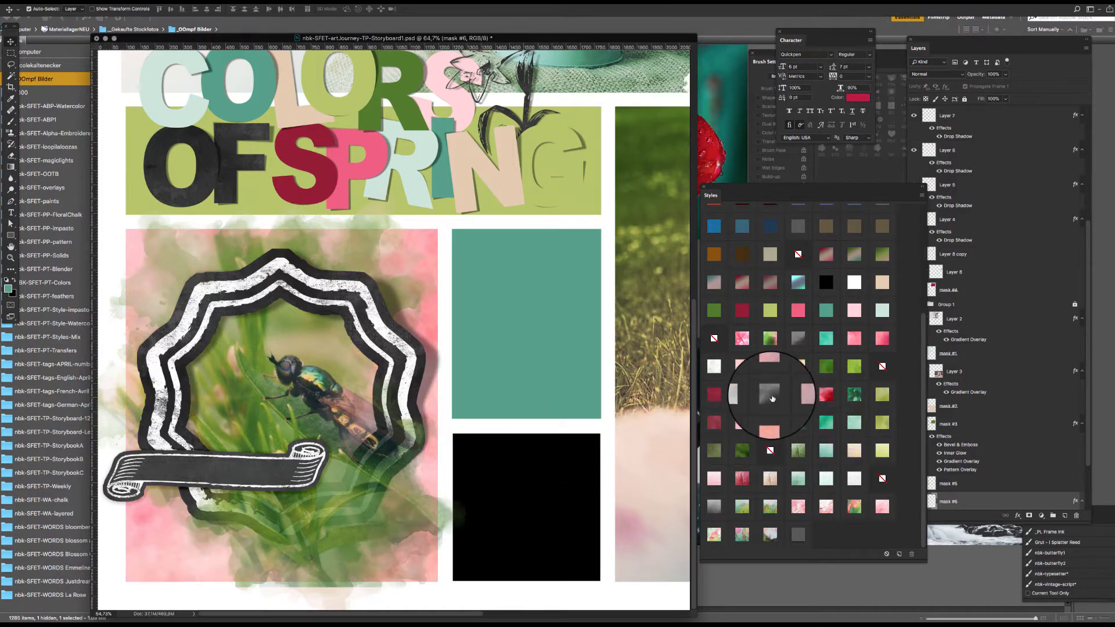
{"action": "left_click", "coordinate": [772, 398]}
{"action": "left_click", "coordinate": [826, 338]}
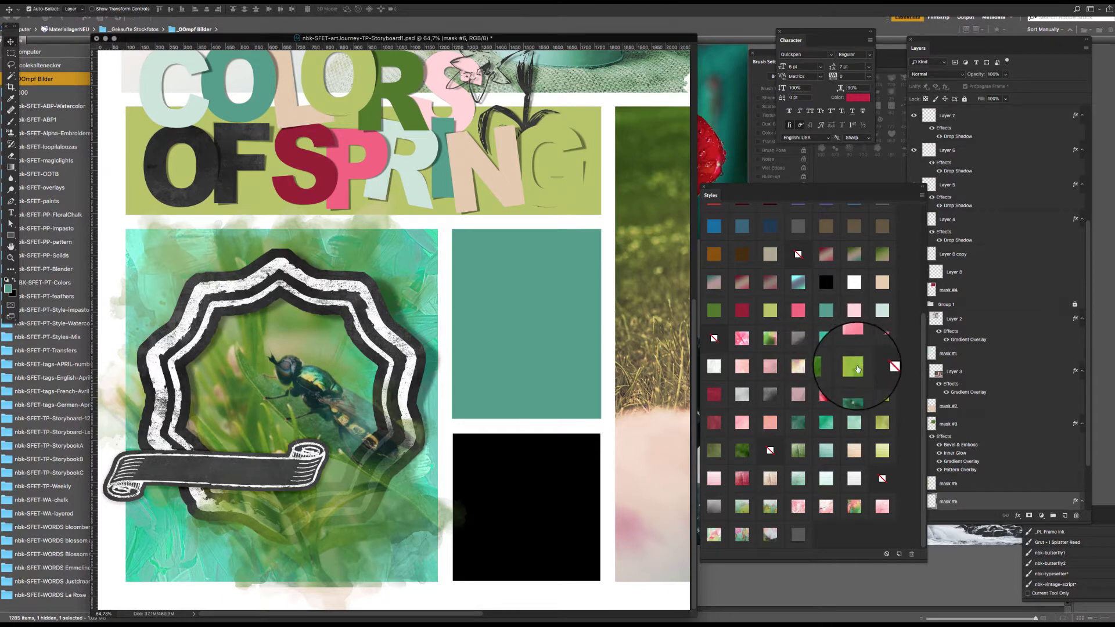
{"action": "left_click", "coordinate": [857, 368]}
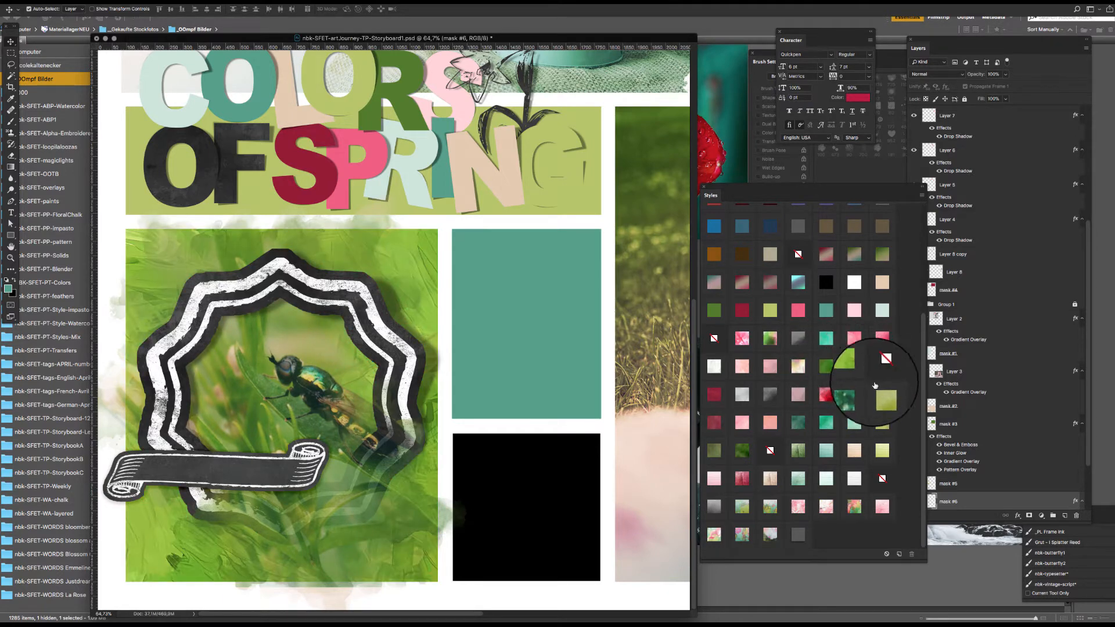
{"action": "left_click", "coordinate": [882, 396]}
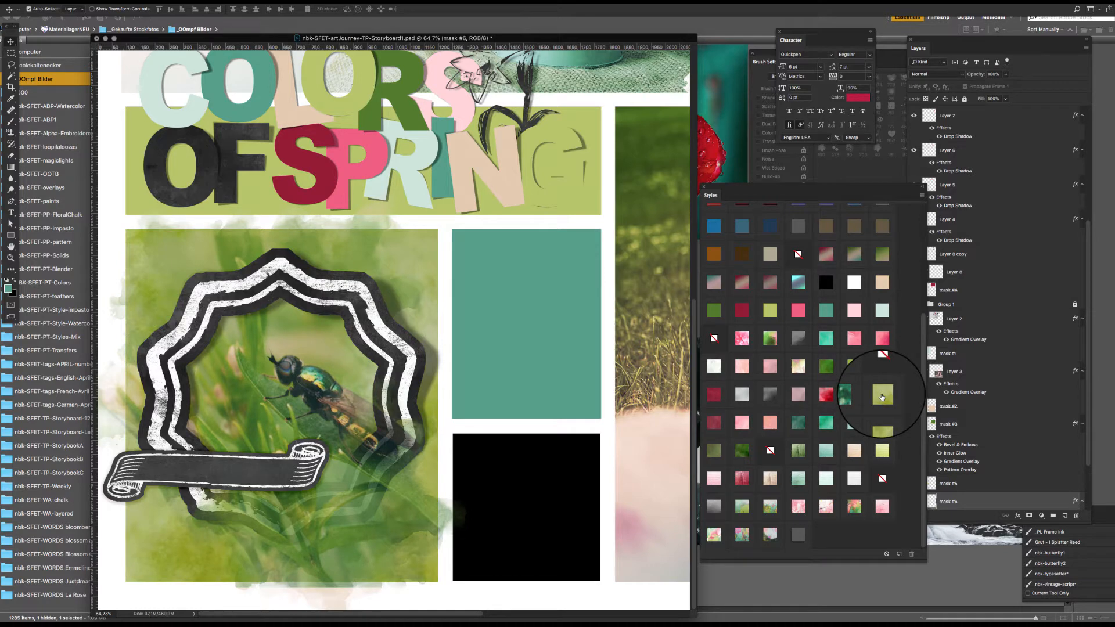
Step: Compare the light green wood and multicolour paint styles on mask #6, and apply the dark floral style
{"action": "left_click", "coordinate": [882, 446]}
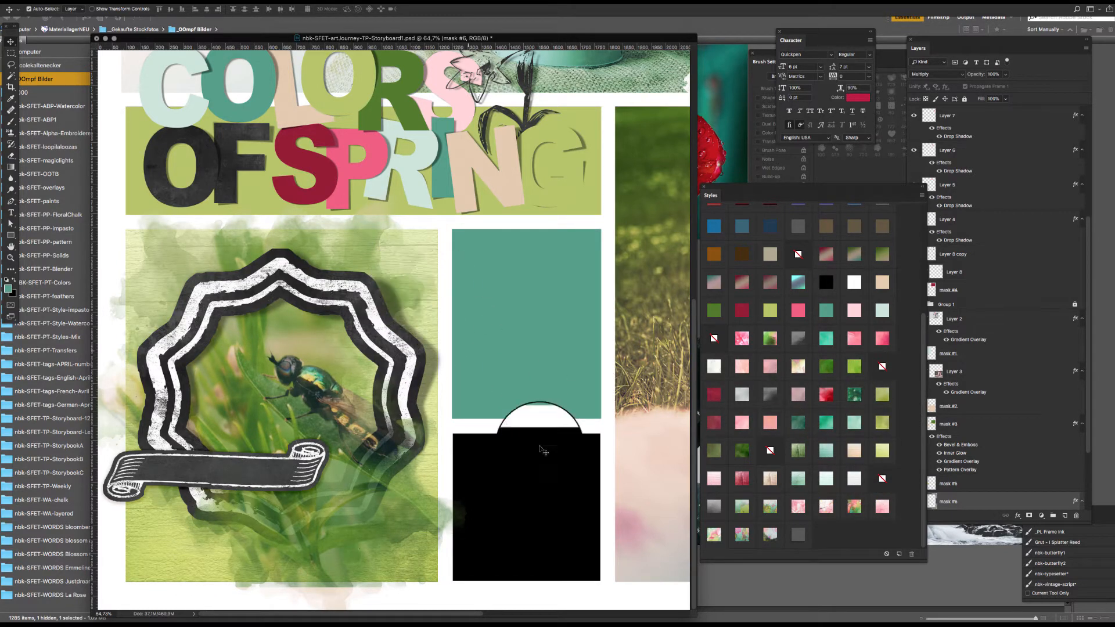
{"action": "left_click", "coordinate": [742, 504]}
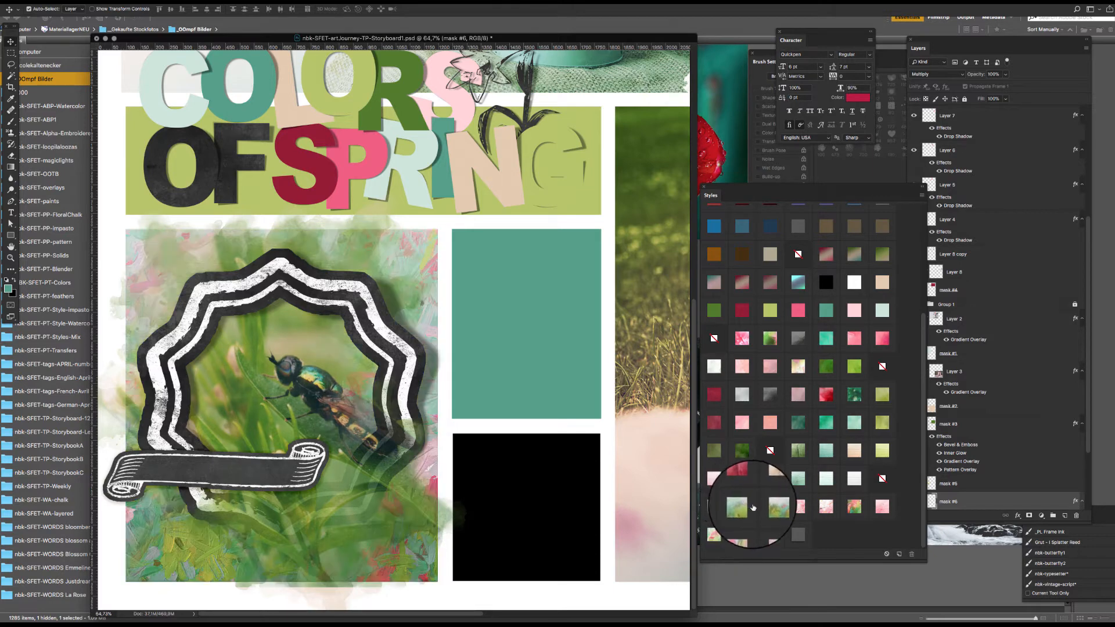
{"action": "left_click", "coordinate": [773, 533]}
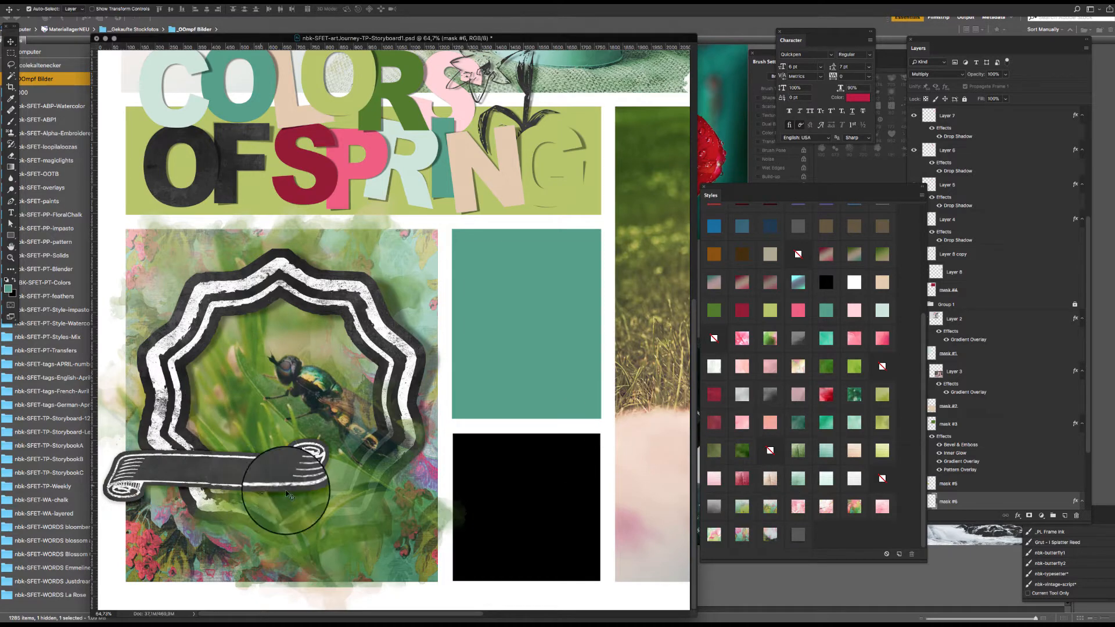
Step: Add the text "Fly little Fly" in near-white Quickpen at 6 pt on the ribbon, above the Ribbon3 layer
{"action": "left_click", "coordinate": [234, 468]}
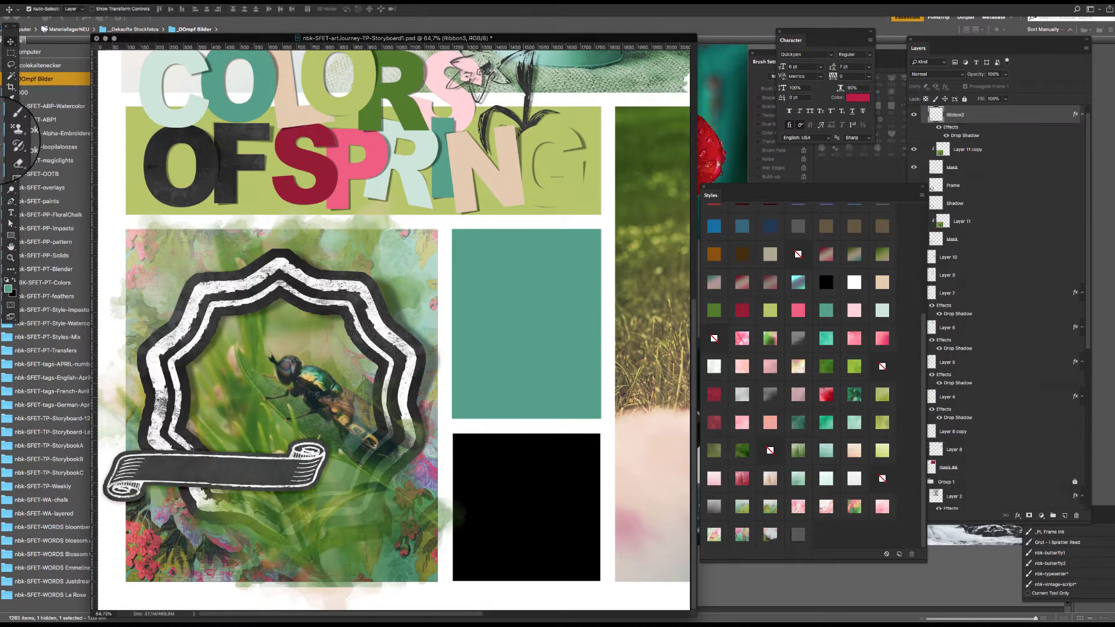
{"action": "left_click", "coordinate": [11, 212]}
{"action": "left_click", "coordinate": [148, 467]}
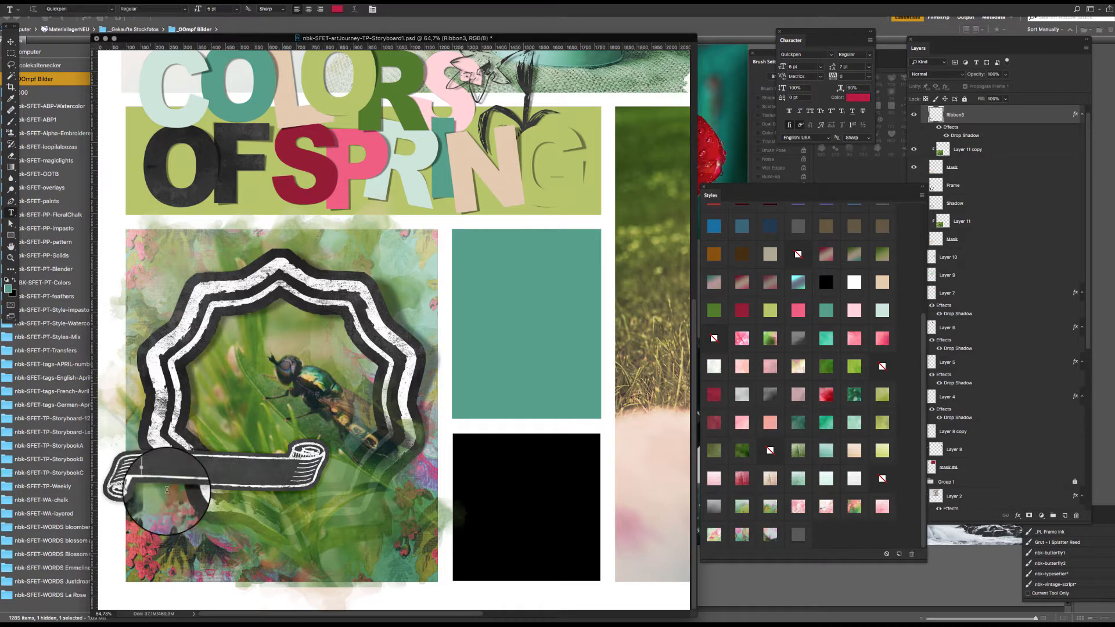
{"action": "mouse_move", "coordinate": [3, 620]}
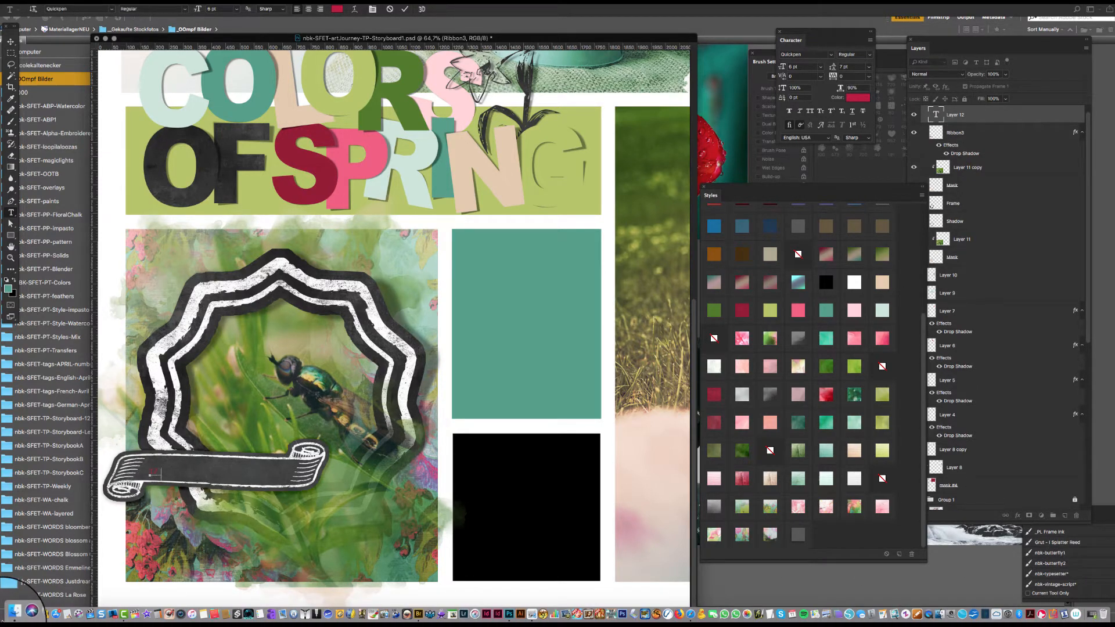
{"action": "left_click", "coordinate": [336, 9]}
{"action": "left_click_drag", "start_coordinate": [643, 466], "coordinate": [507, 346]}
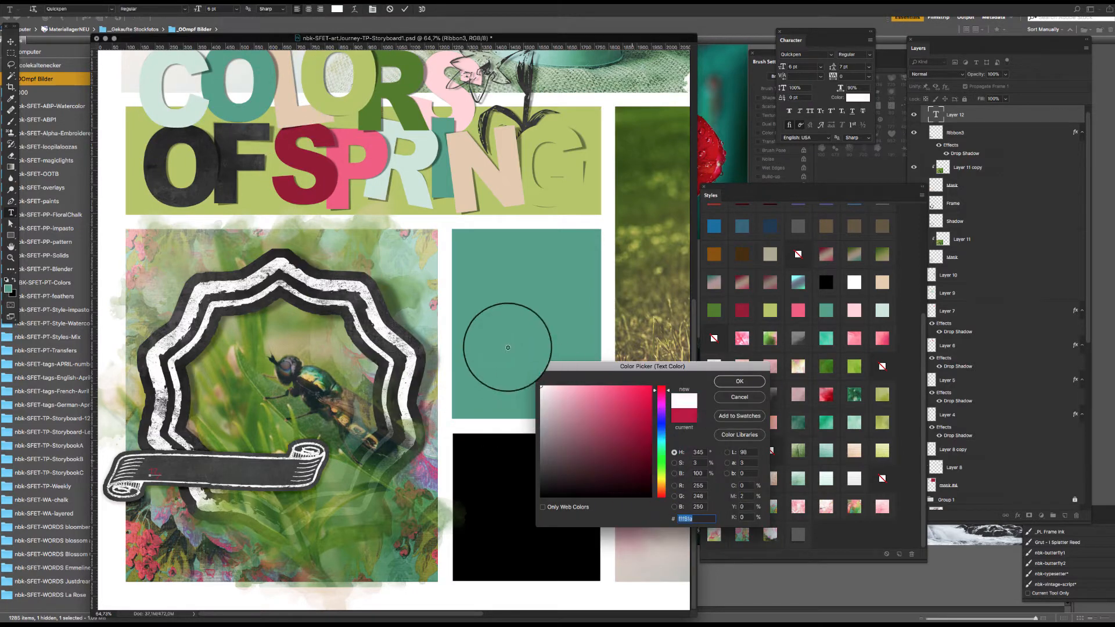
{"action": "left_click", "coordinate": [728, 378]}
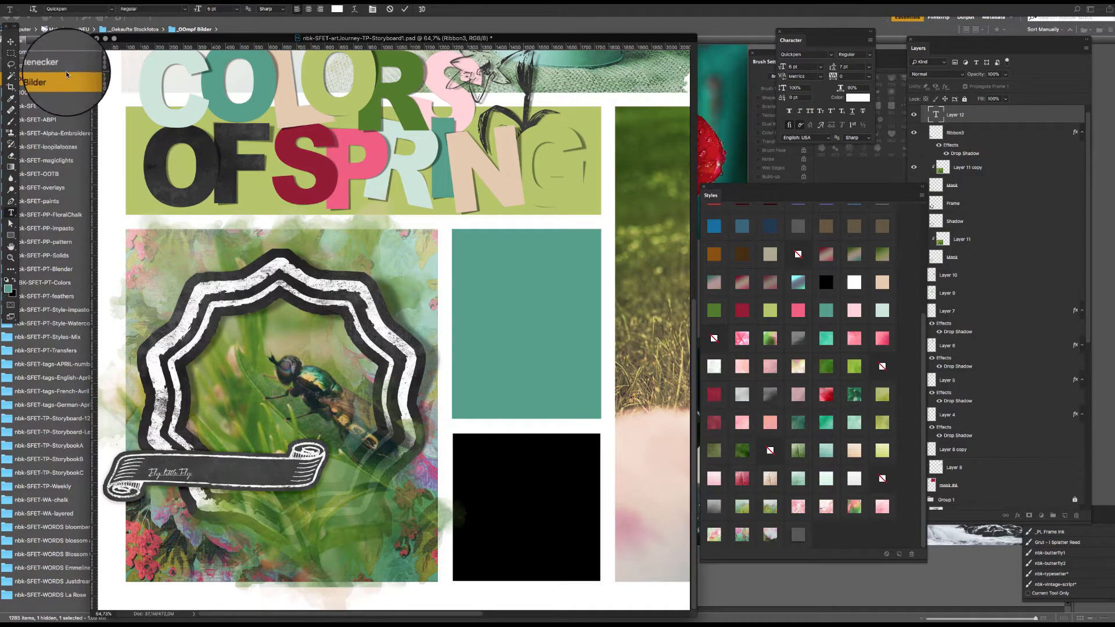
Step: Enlarge the "Fly little Fly" text to about 14.6 pt and fit it across the ribbon
{"action": "left_click", "coordinate": [10, 42]}
{"action": "key", "text": "super+t"}
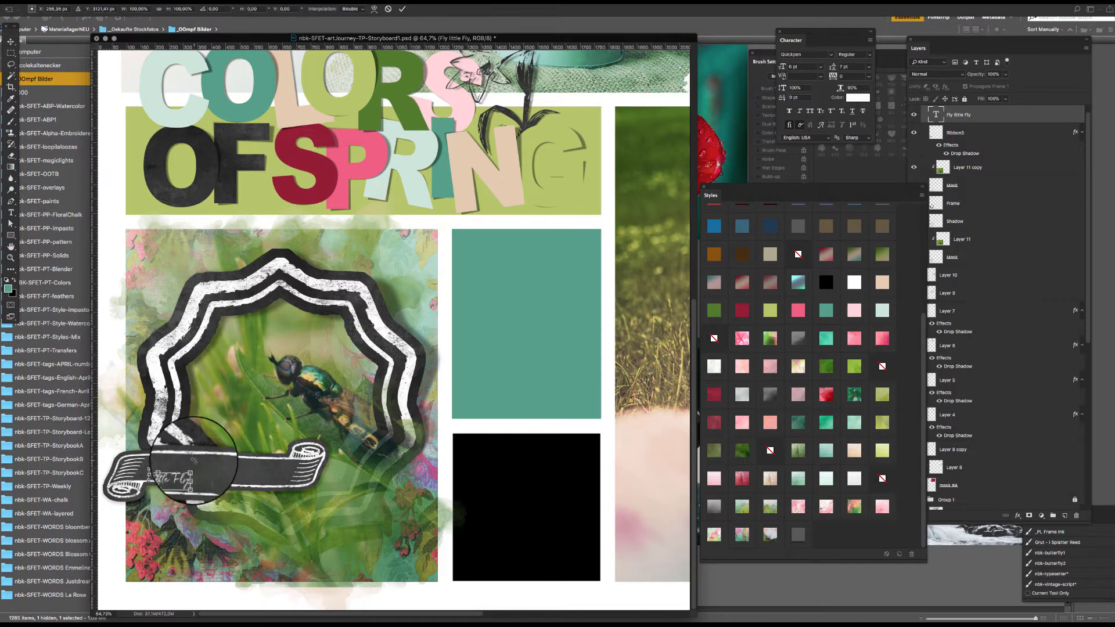
{"action": "left_click_drag", "start_coordinate": [193, 468], "coordinate": [250, 474]}
{"action": "key", "text": "Return"}
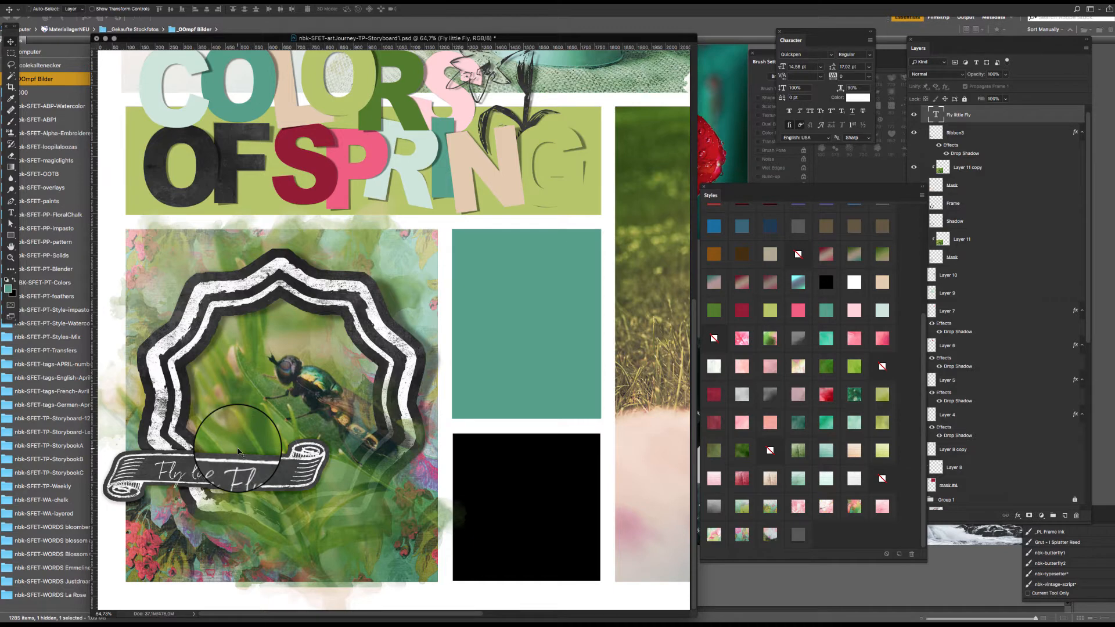
Step: Select the light green mask #5 panel behind the word art
{"action": "key", "text": "super+minus"}
{"action": "key", "text": "super+minus"}
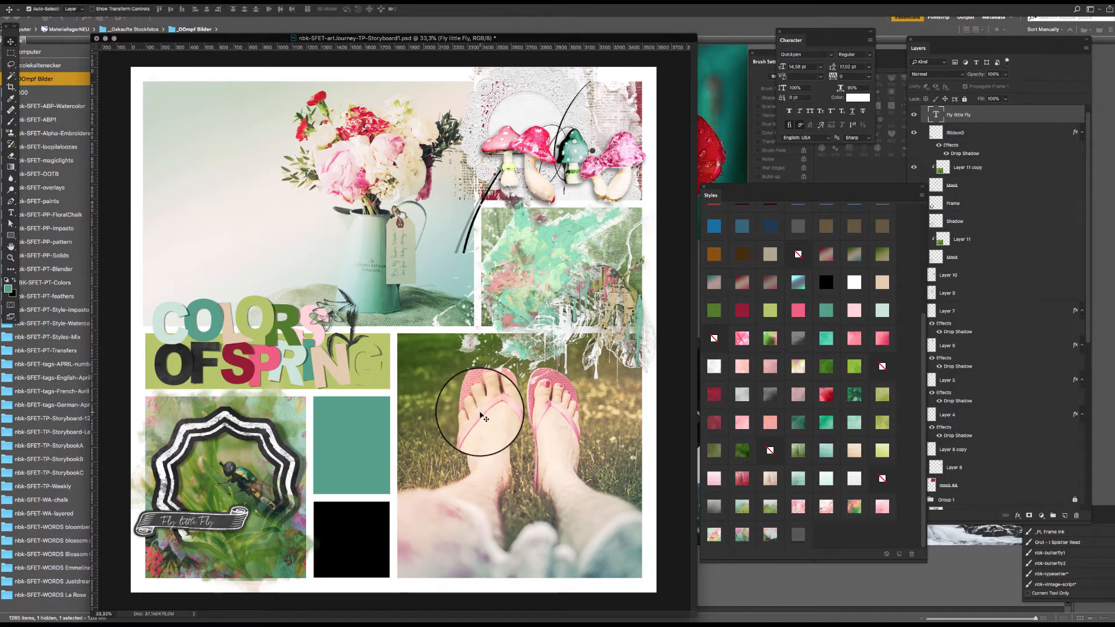
{"action": "left_click", "coordinate": [348, 357]}
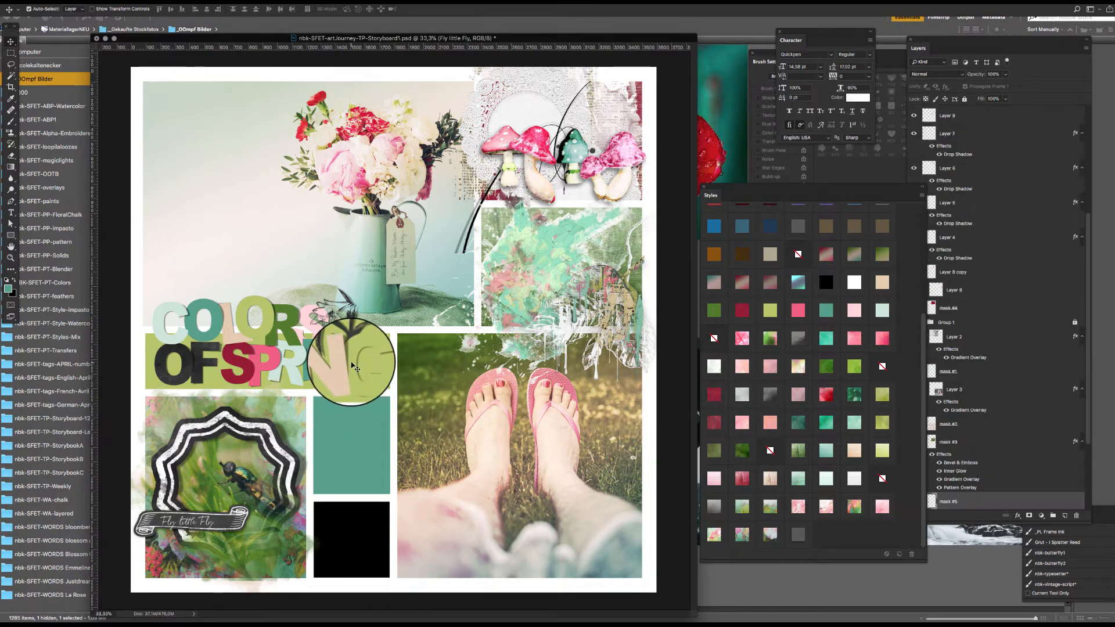
{"action": "left_click", "coordinate": [385, 330]}
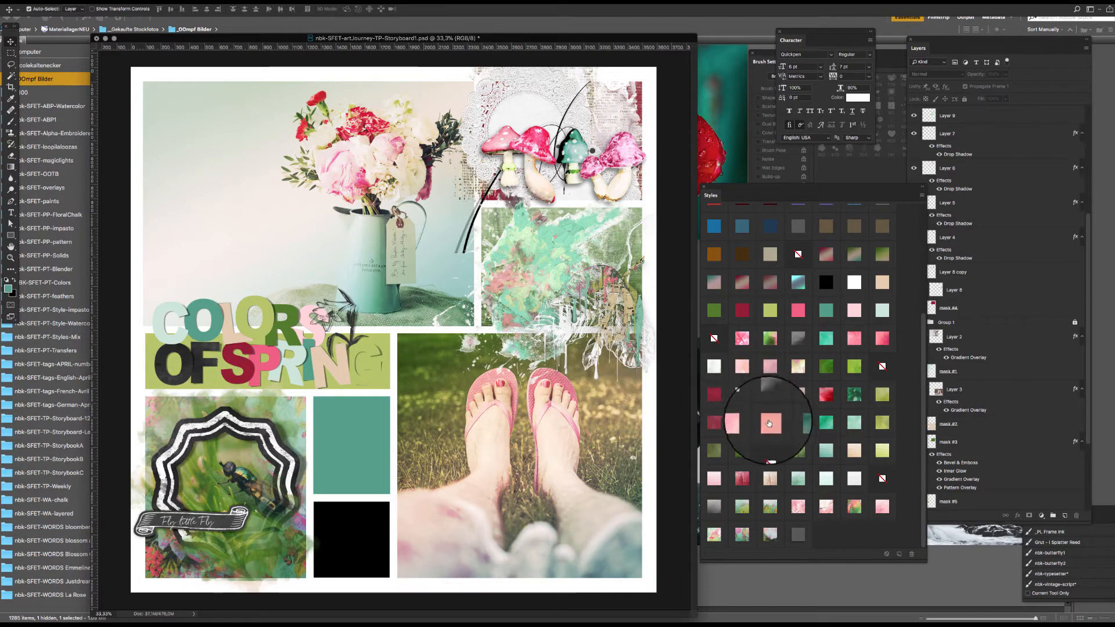
Step: Try several styles on the rectangle behind the "Colors of Spring" title and apply the light pink patterned one
{"action": "left_click", "coordinate": [152, 374]}
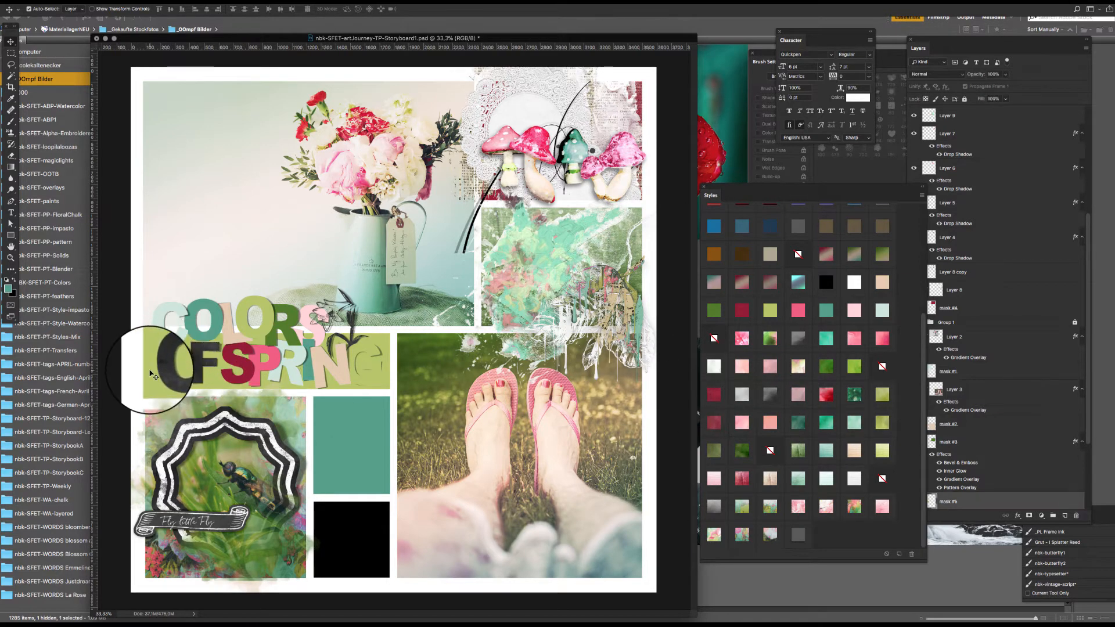
{"action": "left_click", "coordinate": [740, 453]}
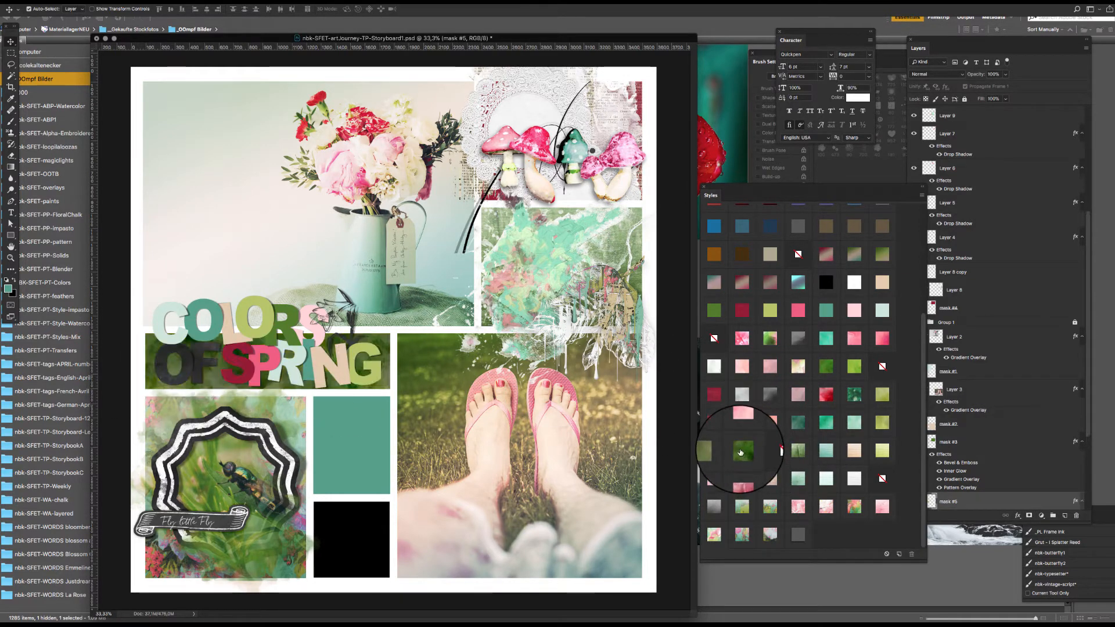
{"action": "left_click", "coordinate": [771, 402]}
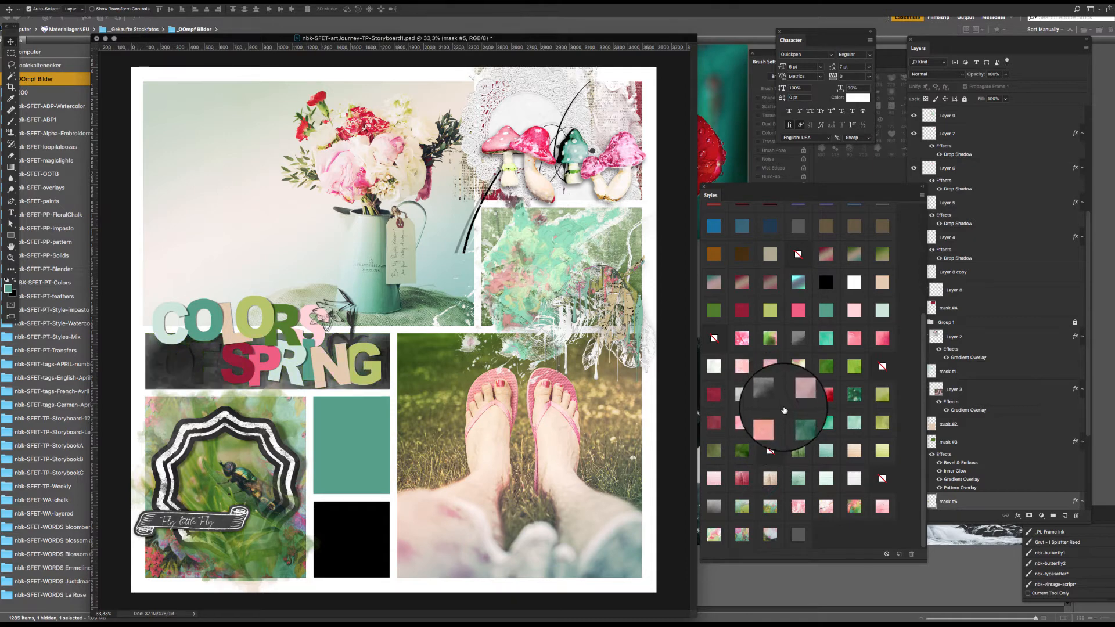
{"action": "left_click", "coordinate": [803, 399]}
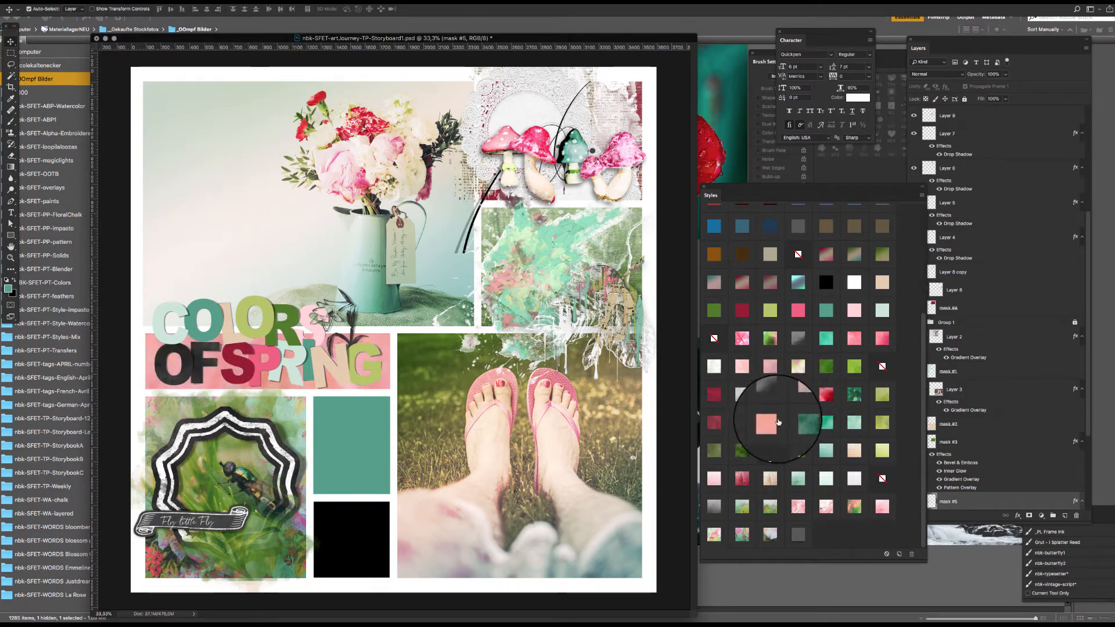
{"action": "left_click", "coordinate": [747, 371]}
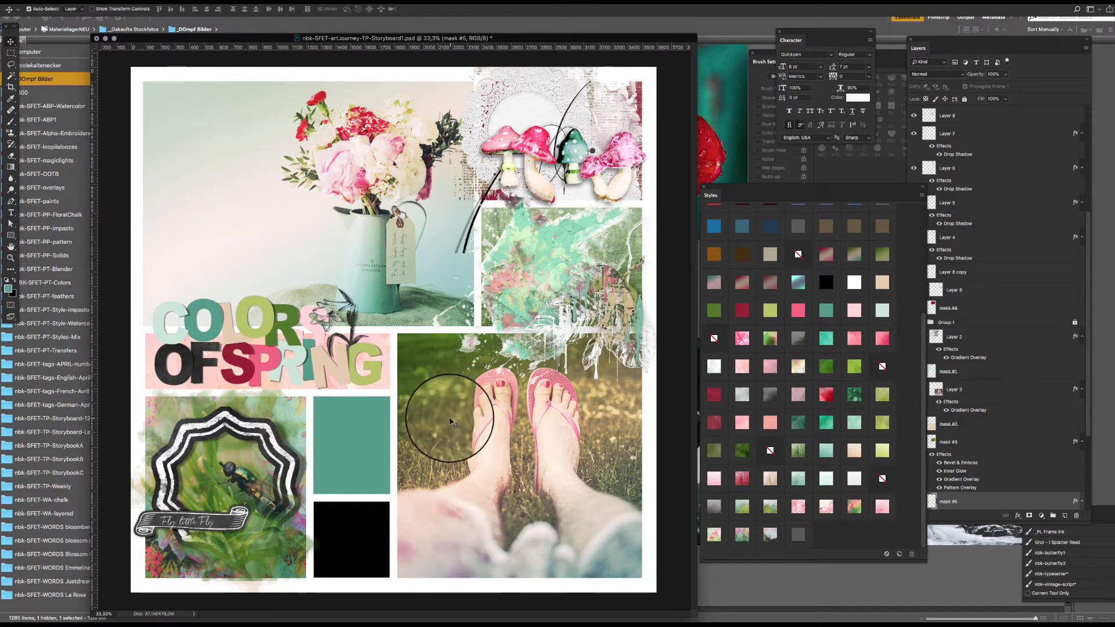
Step: From the English APRIL tags folder in Bridge, place nbk-SFET-tags-APRIL-April-3.png on the upper-left area of the vase photo
{"action": "left_click", "coordinate": [720, 67]}
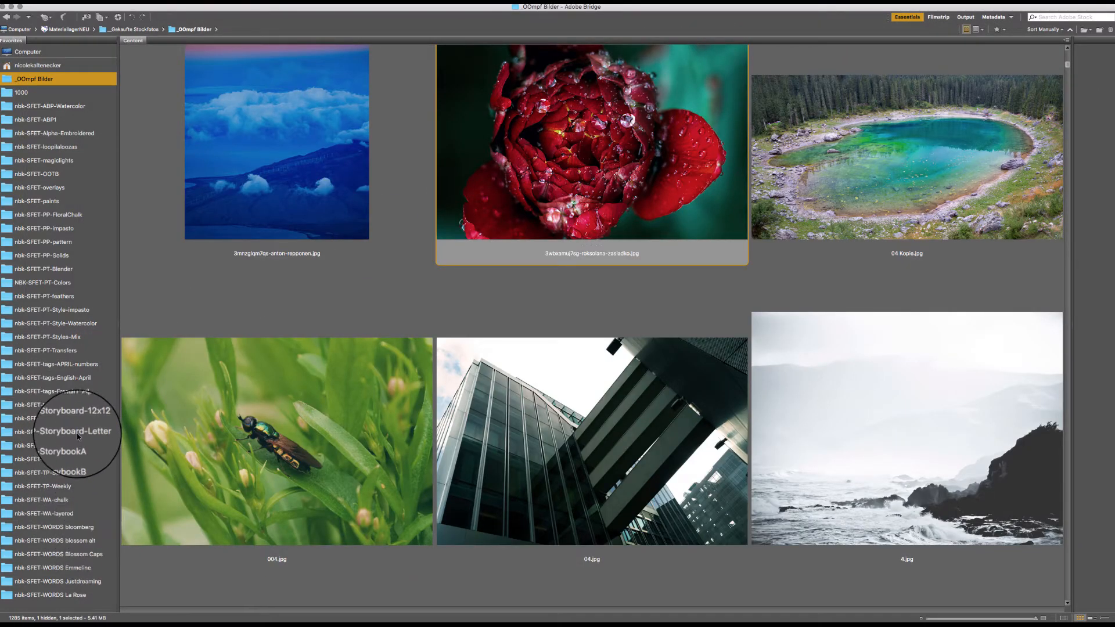
{"action": "left_click", "coordinate": [74, 379]}
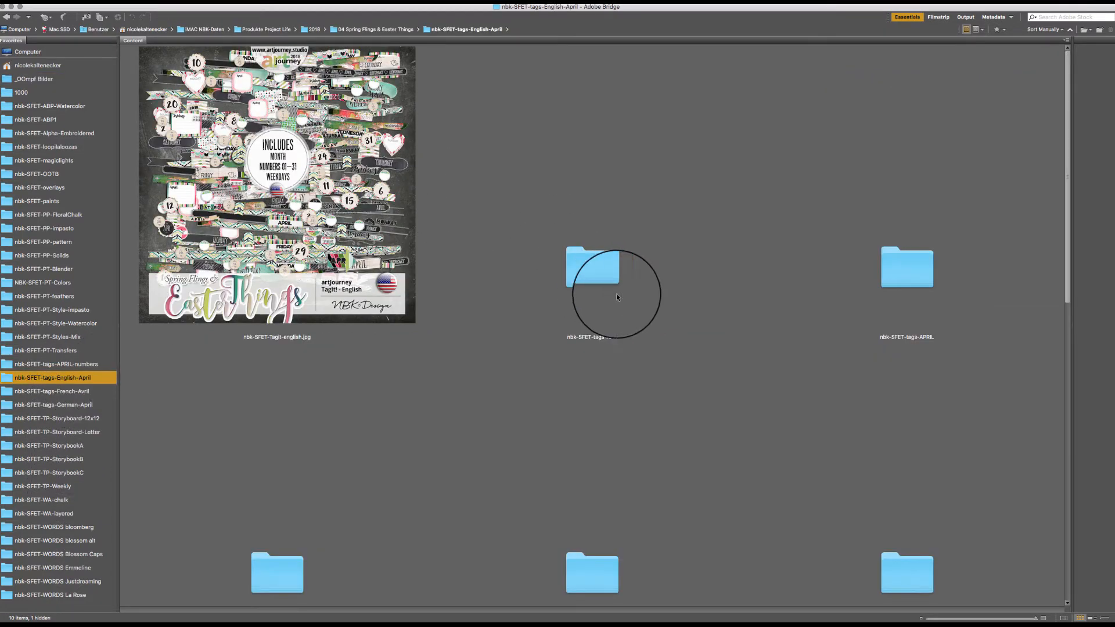
{"action": "double_click", "coordinate": [914, 269]}
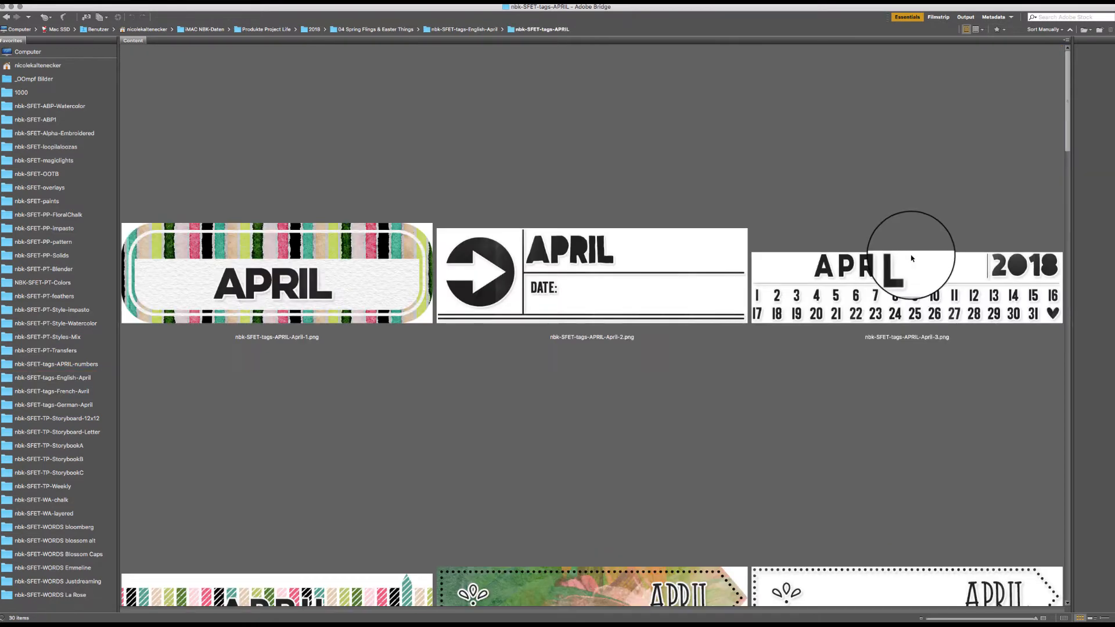
{"action": "left_click_drag", "start_coordinate": [1068, 142], "coordinate": [1069, 159]}
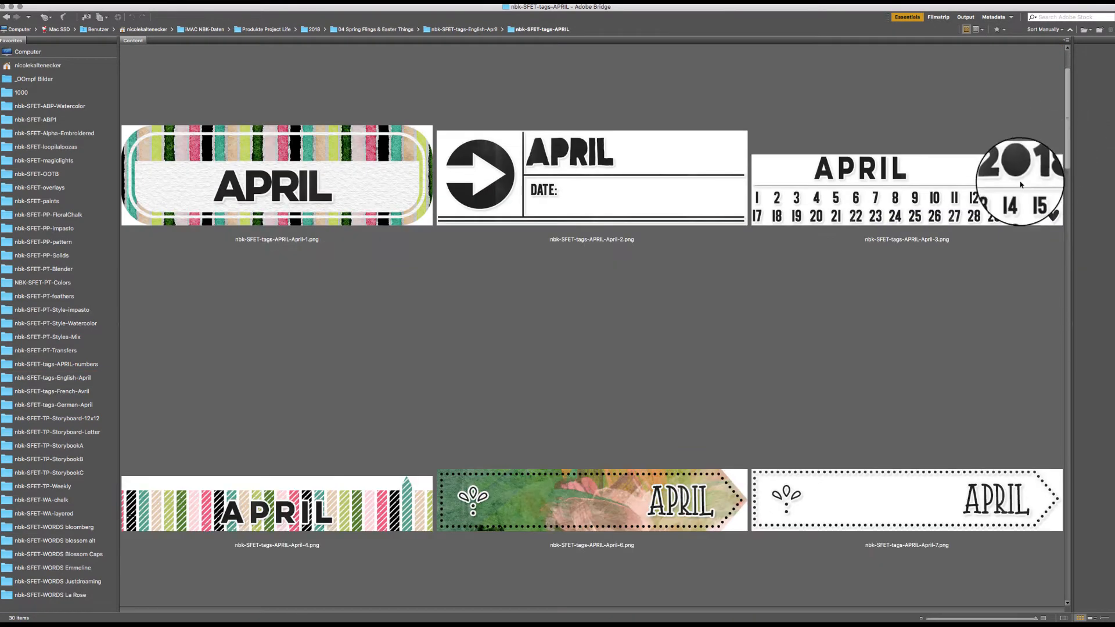
{"action": "double_click", "coordinate": [1020, 182]}
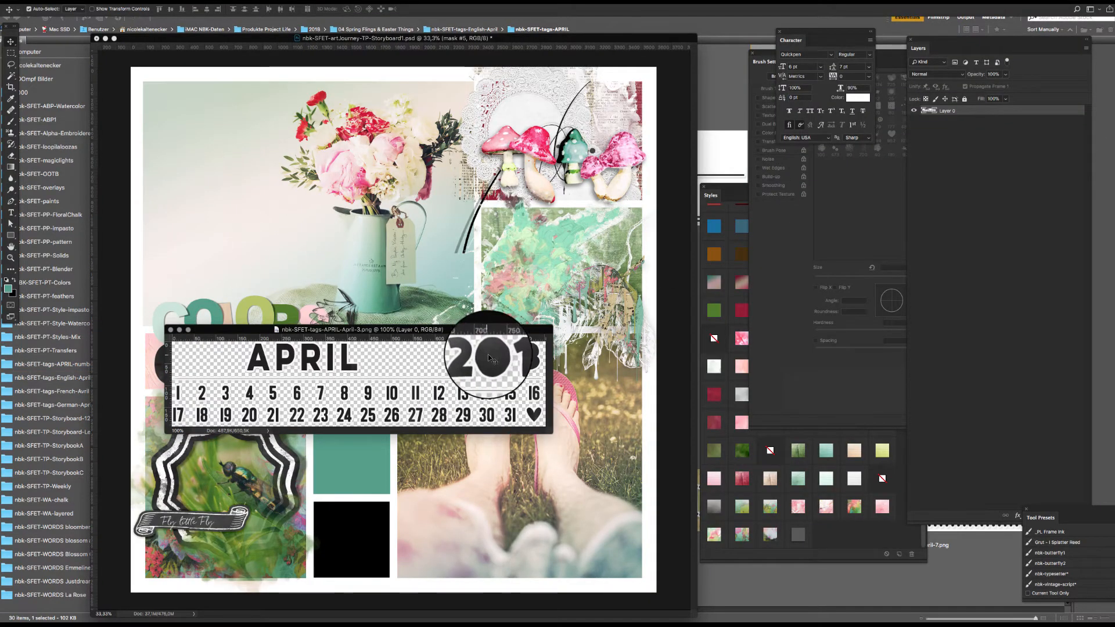
{"action": "mouse_move", "coordinate": [487, 354]}
{"action": "left_mouse_down"}
{"action": "mouse_move", "coordinate": [333, 194]}
{"action": "mouse_move", "coordinate": [349, 213]}
{"action": "mouse_move", "coordinate": [360, 127]}
{"action": "mouse_move", "coordinate": [322, 197]}
{"action": "mouse_move", "coordinate": [314, 191]}
{"action": "mouse_move", "coordinate": [360, 250]}
{"action": "mouse_move", "coordinate": [559, 252]}
{"action": "mouse_move", "coordinate": [545, 232]}
{"action": "mouse_move", "coordinate": [273, 131]}
{"action": "mouse_move", "coordinate": [238, 103]}
{"action": "left_mouse_up"}
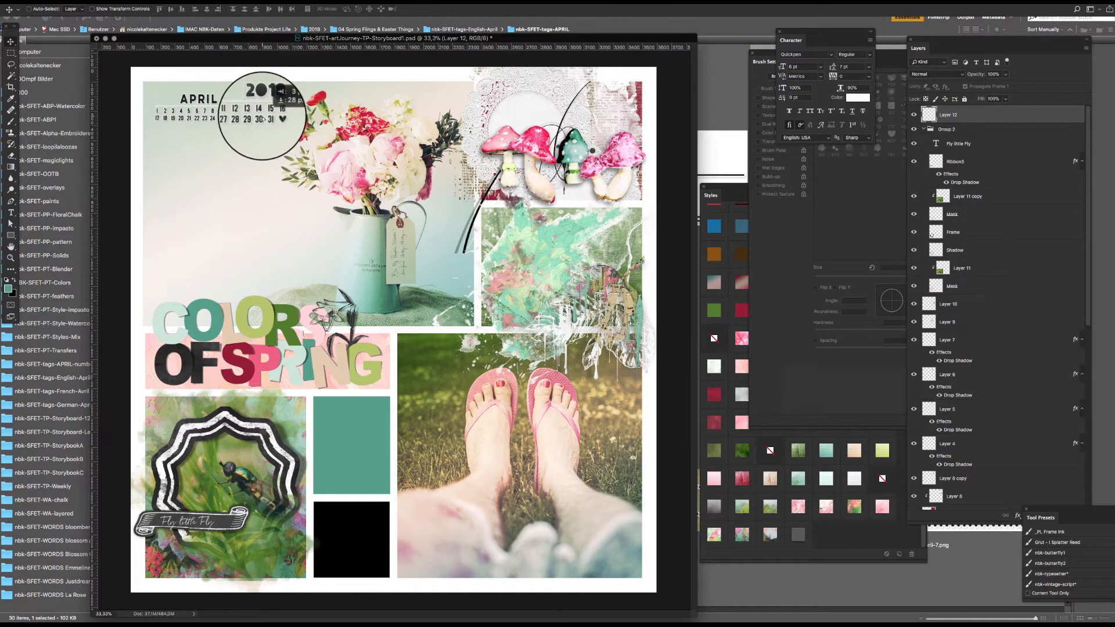
Step: Add the handwritten April tag, nbk-SFET-tags-APRIL-April-23.png, from Bridge onto the green painted square below the mushrooms
{"action": "left_click", "coordinate": [722, 99]}
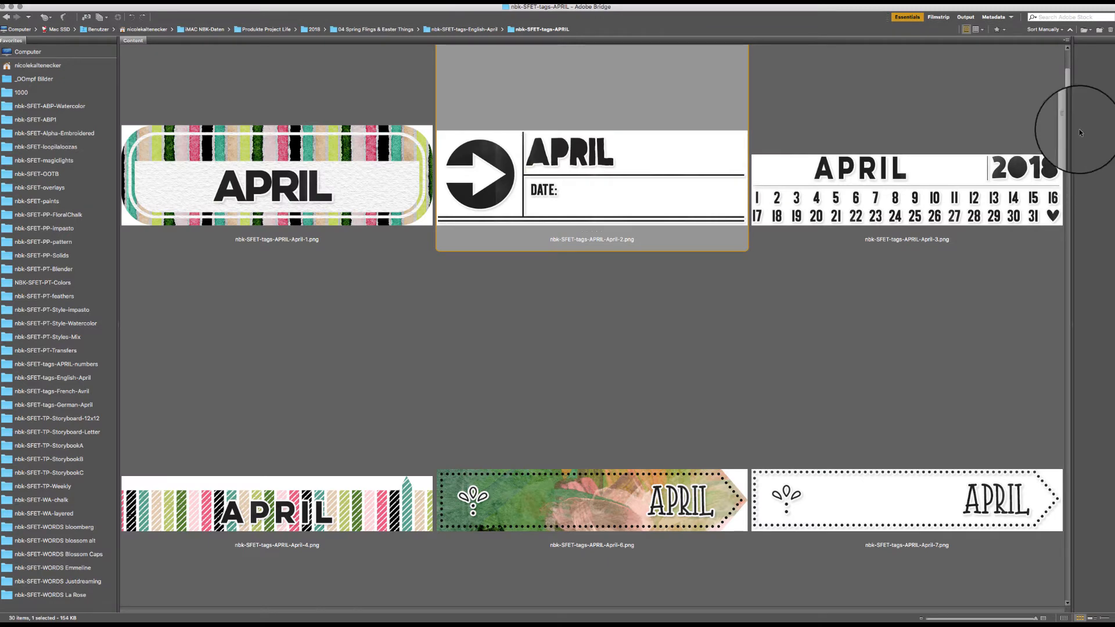
{"action": "left_click_drag", "start_coordinate": [1080, 132], "coordinate": [1045, 239]}
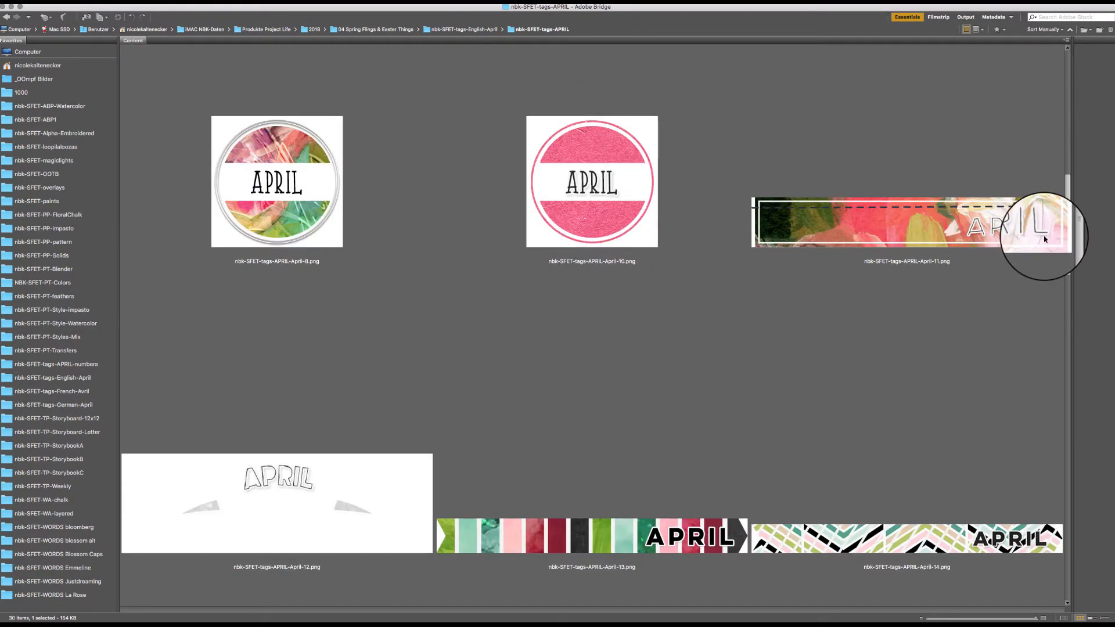
{"action": "scroll", "coordinate": [1043, 239], "scroll_direction": "down", "scroll_amount": 10}
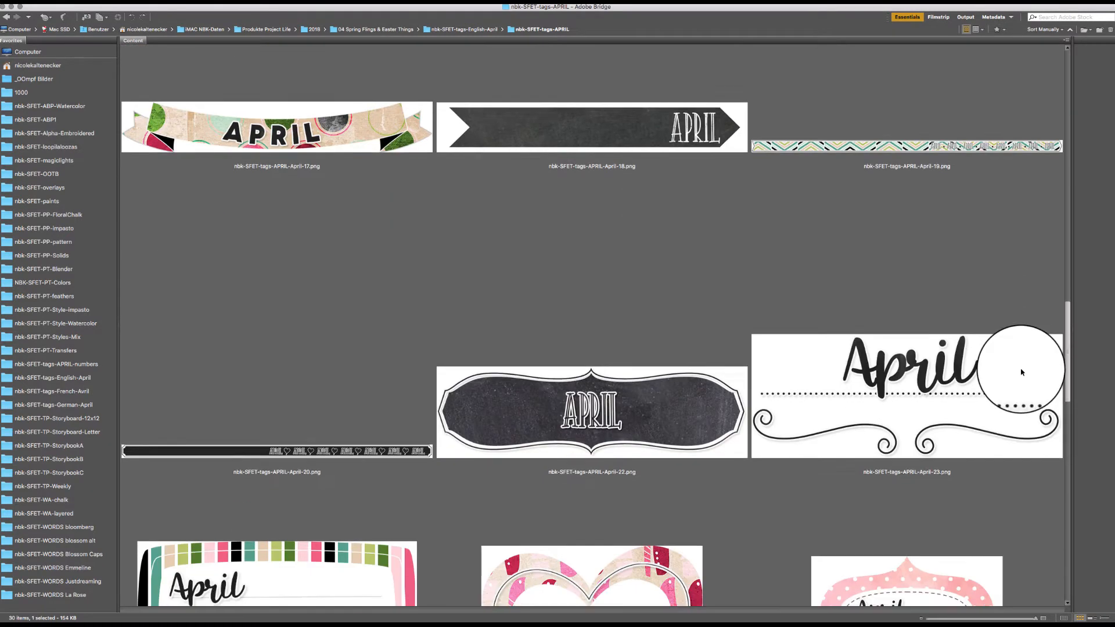
{"action": "double_click", "coordinate": [923, 346]}
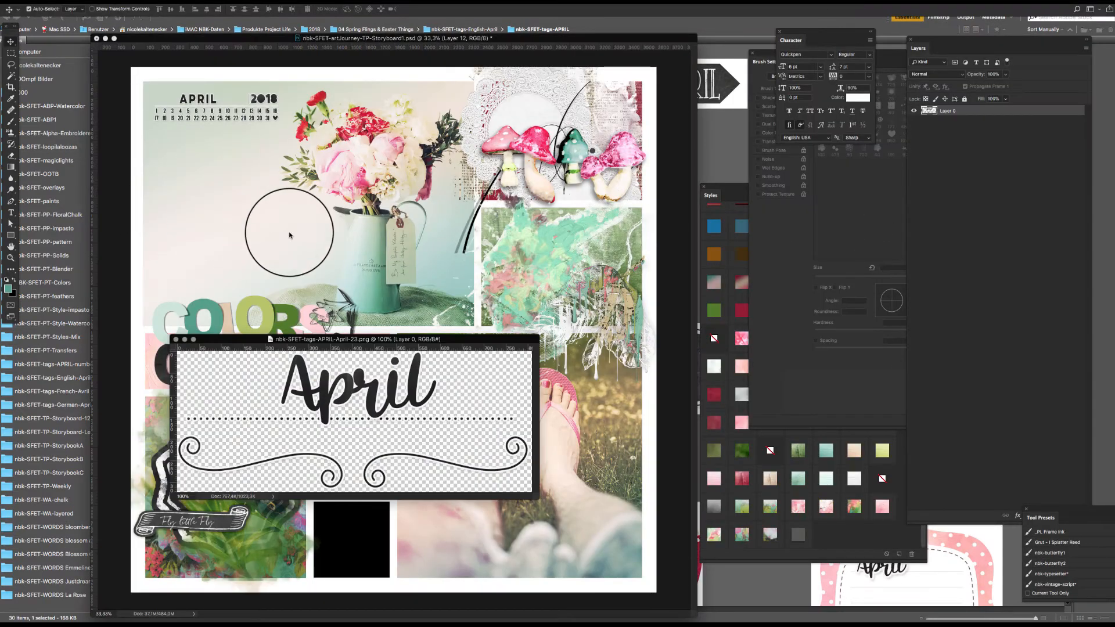
{"action": "left_click_drag", "start_coordinate": [415, 372], "coordinate": [577, 262]}
Step: Add the round Monday tag from Bridge's APRIL-Monday folder to the feet photo's upper-left corner and apply a drop shadow style
{"action": "left_click", "coordinate": [704, 174]}
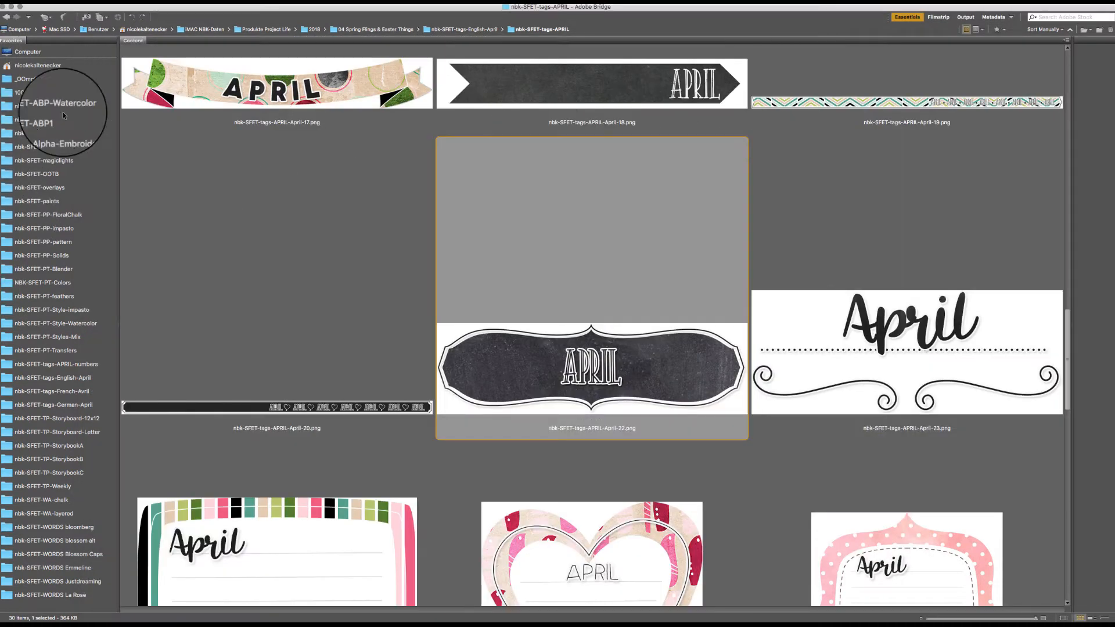
{"action": "left_click", "coordinate": [7, 17]}
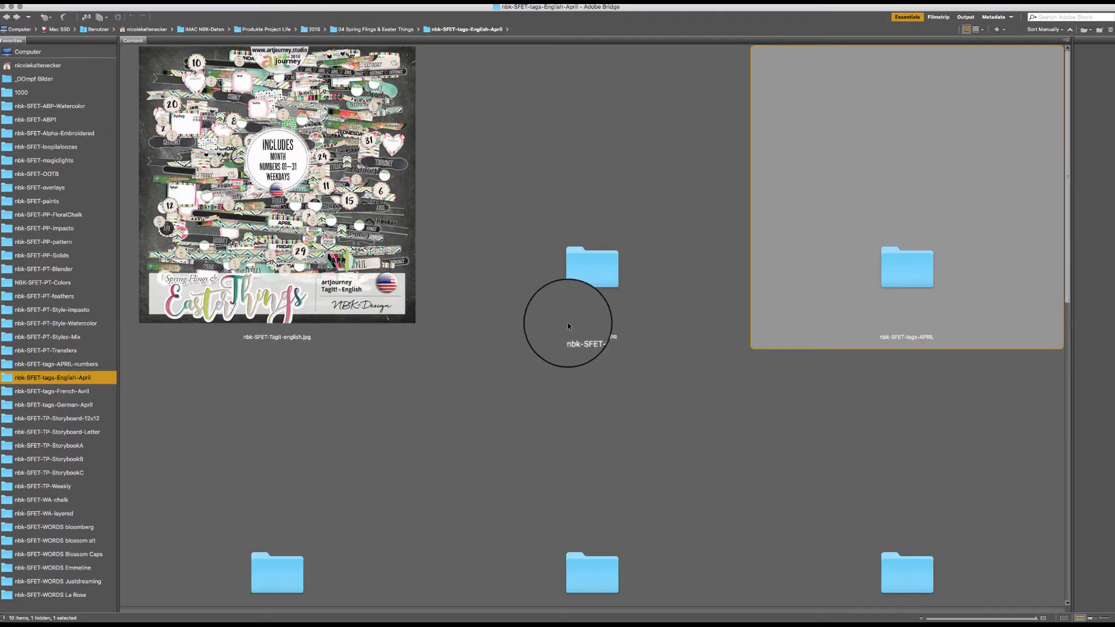
{"action": "double_click", "coordinate": [605, 576]}
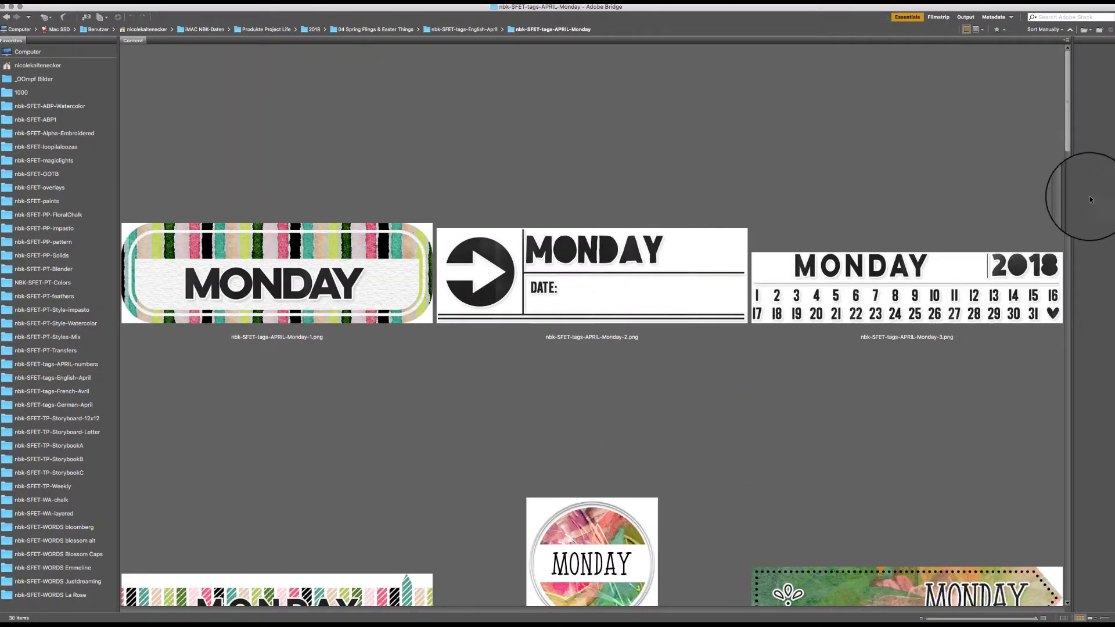
{"action": "scroll", "coordinate": [1069, 137], "scroll_direction": "down", "scroll_amount": 5}
{"action": "left_click", "coordinate": [676, 368]}
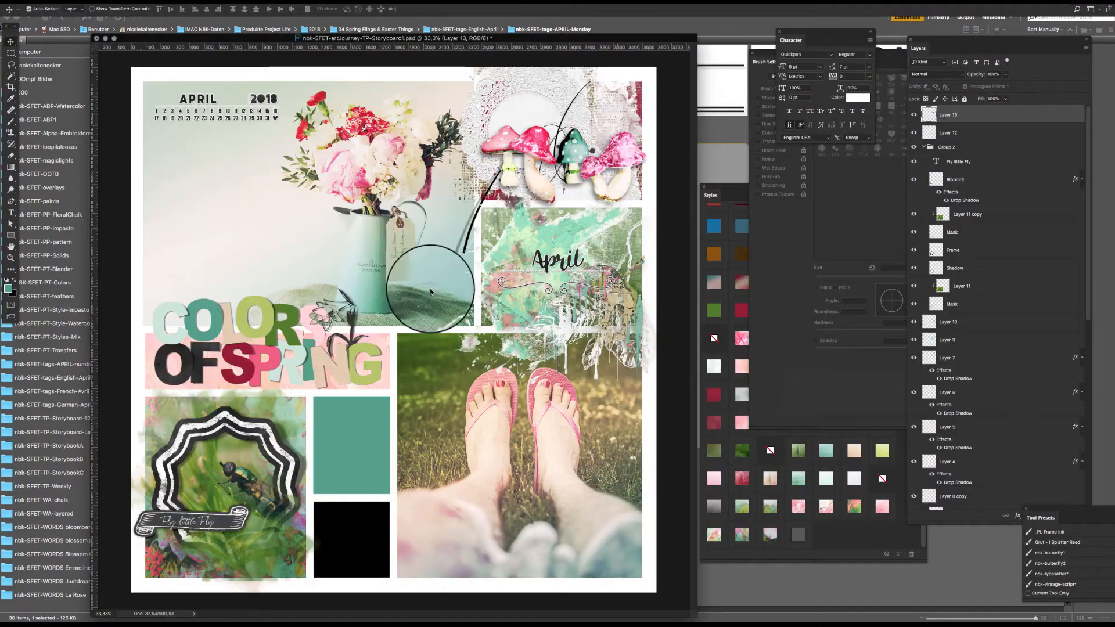
{"action": "left_click_drag", "start_coordinate": [282, 402], "coordinate": [448, 351]}
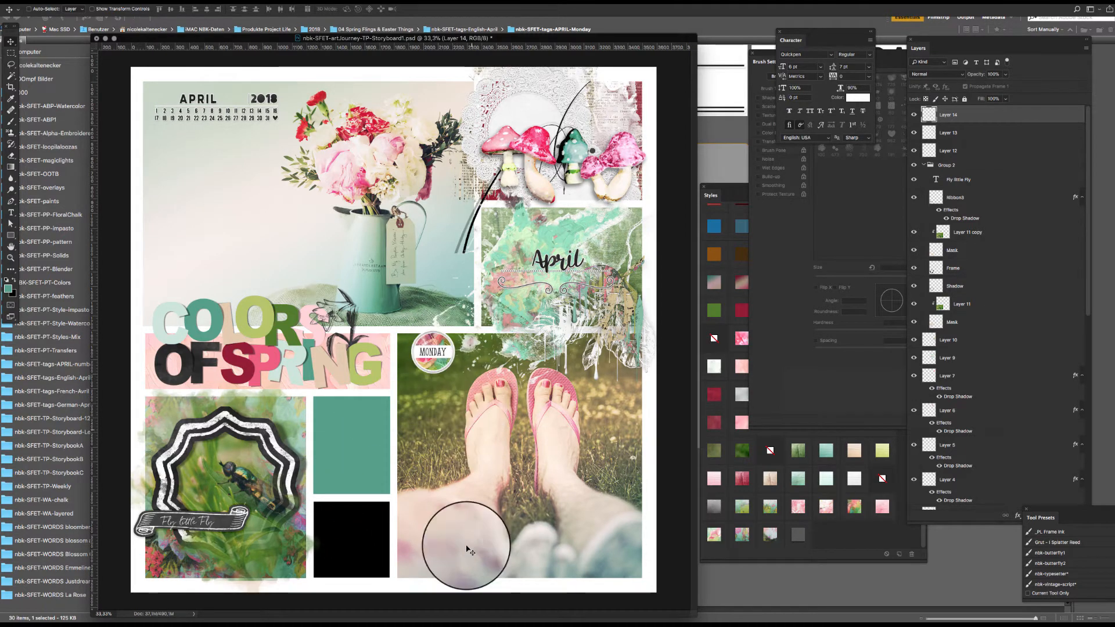
{"action": "left_click", "coordinate": [800, 534]}
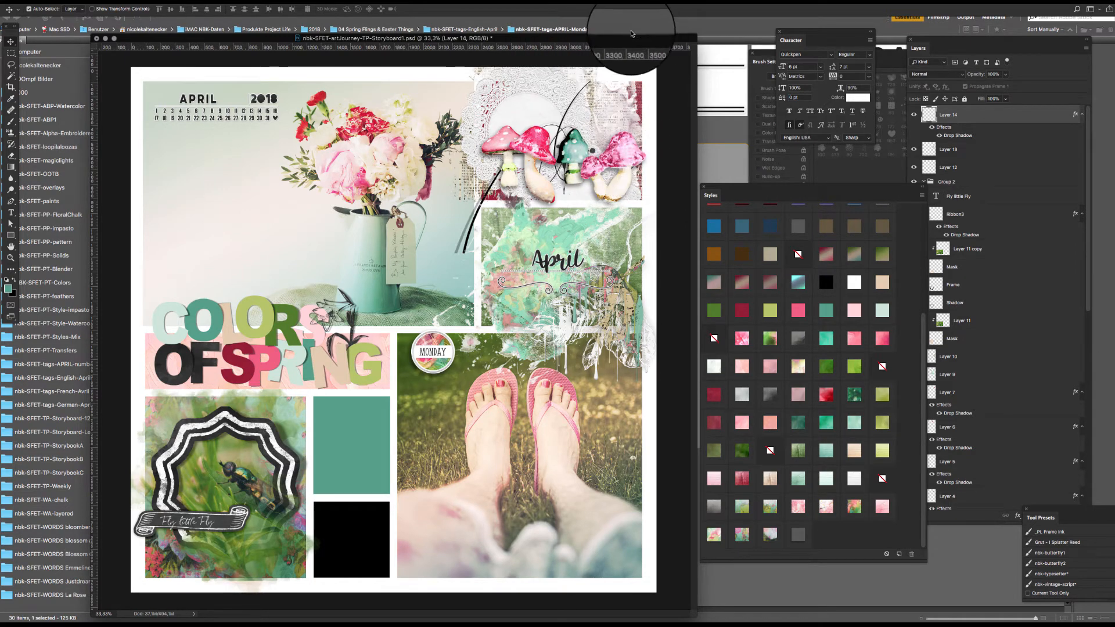
Step: Place nbk-SFET-ABP1-staple.png from Bridge's nbk-SFET-ABP1 folder on the upper edge of the Monday tag and transform it
{"action": "left_click_drag", "start_coordinate": [624, 39], "coordinate": [647, 41]}
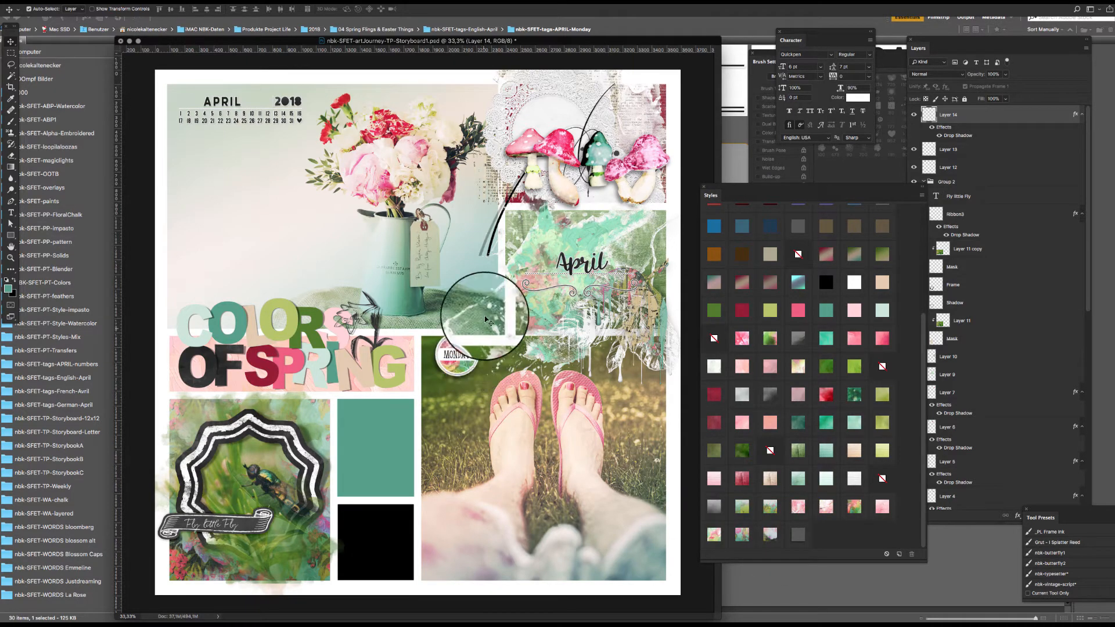
{"action": "left_click", "coordinate": [81, 75]}
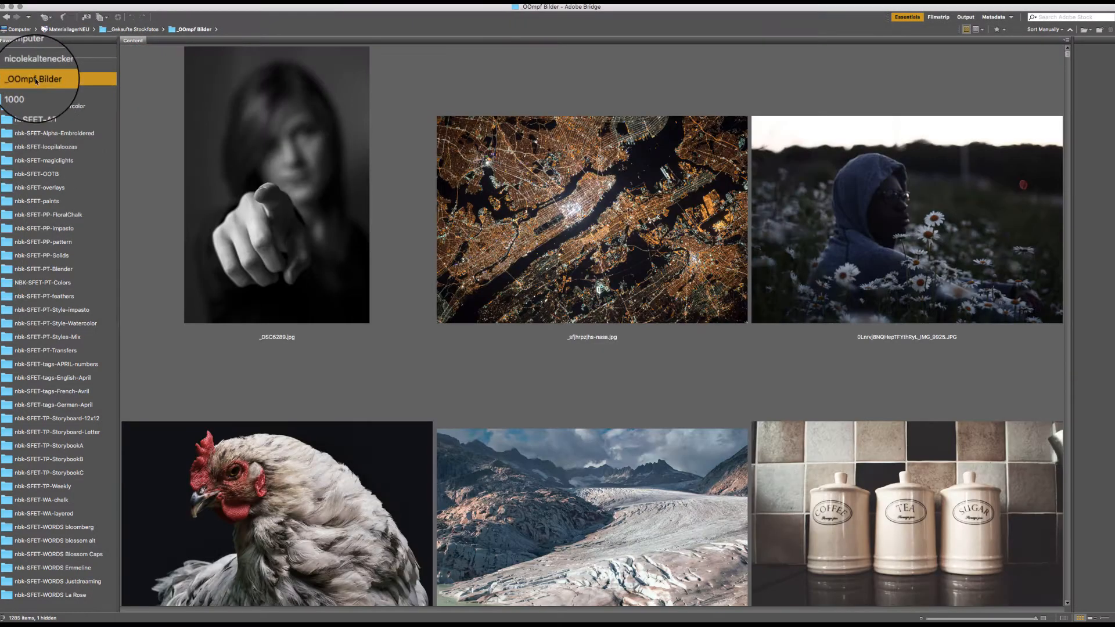
{"action": "left_click", "coordinate": [61, 108]}
{"action": "left_click", "coordinate": [65, 121]}
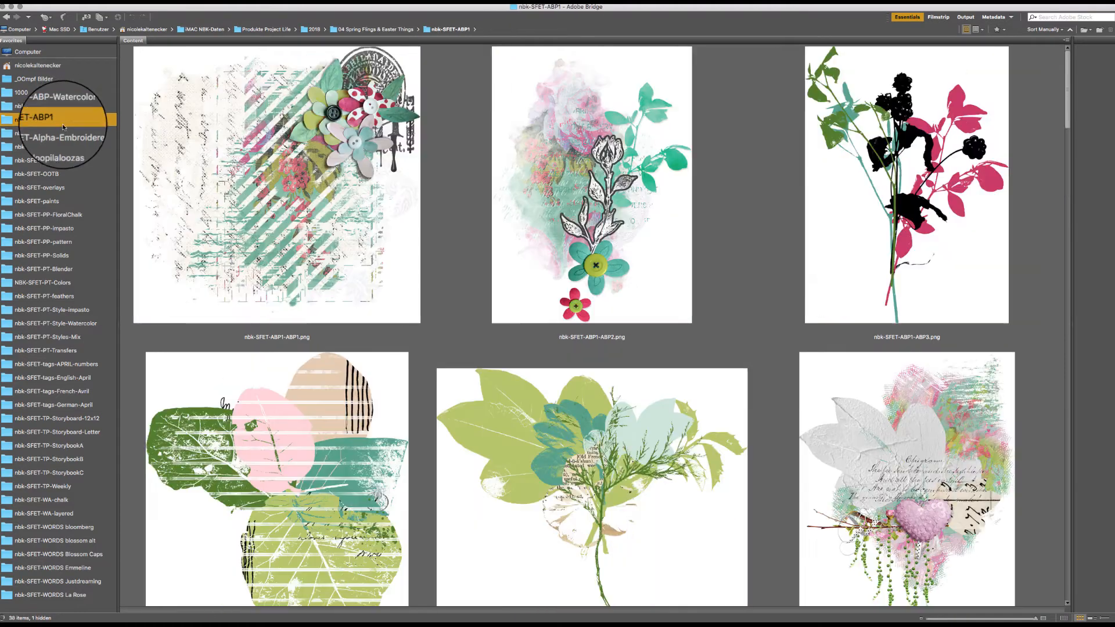
{"action": "scroll", "coordinate": [1020, 169], "scroll_direction": "down", "scroll_amount": 20}
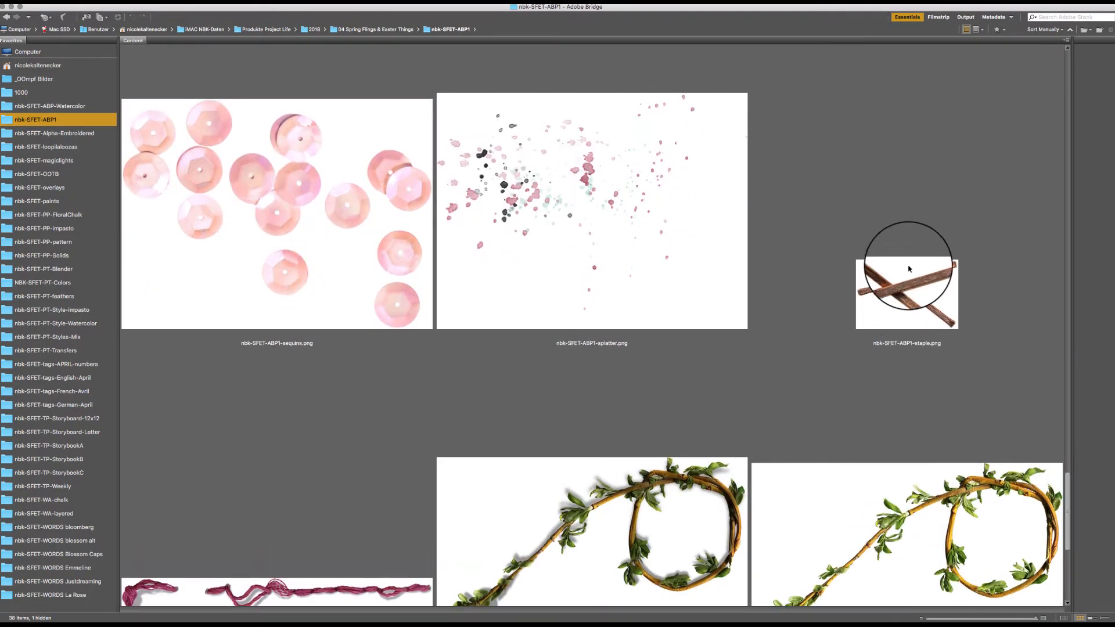
{"action": "double_click", "coordinate": [908, 268]}
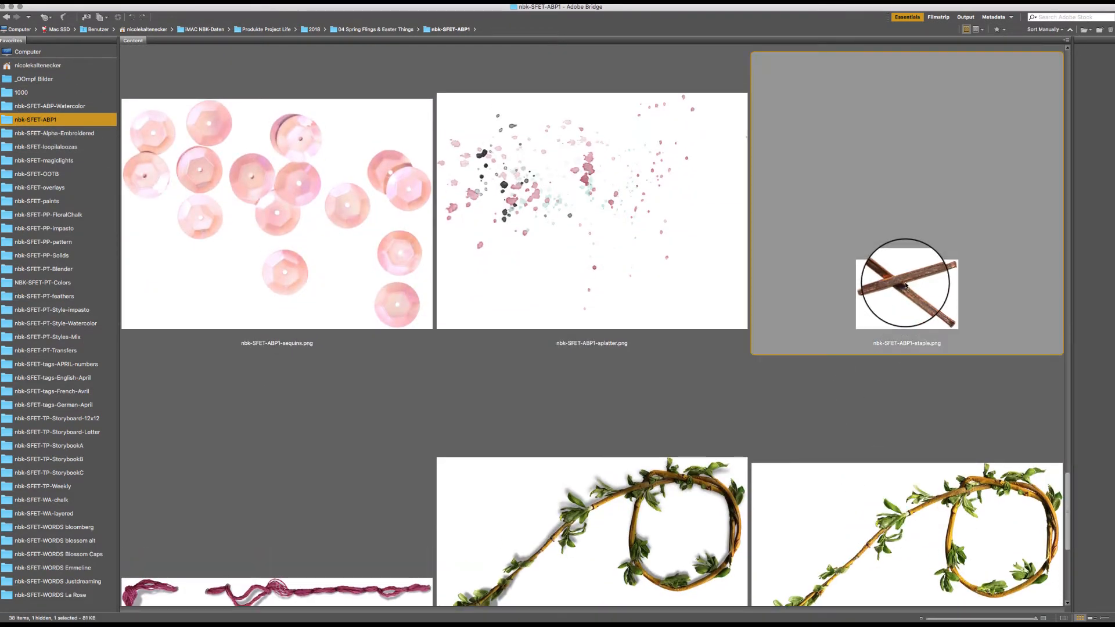
{"action": "left_click_drag", "start_coordinate": [259, 388], "coordinate": [431, 417]}
{"action": "left_click_drag", "start_coordinate": [457, 322], "coordinate": [464, 339]}
{"action": "key", "text": "super+t"}
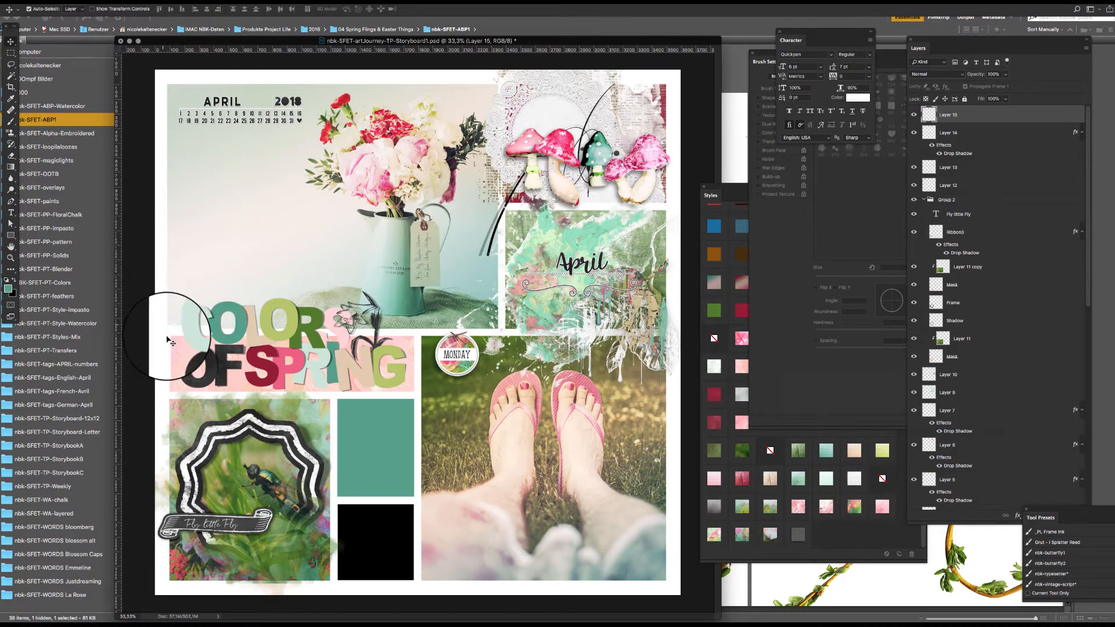
Step: Add nbk-SFET-ABP1-sequins.png from Bridge and transform it to sit over the feet photo's upper-right corner
{"action": "left_click", "coordinate": [107, 389]}
{"action": "double_click", "coordinate": [348, 227]}
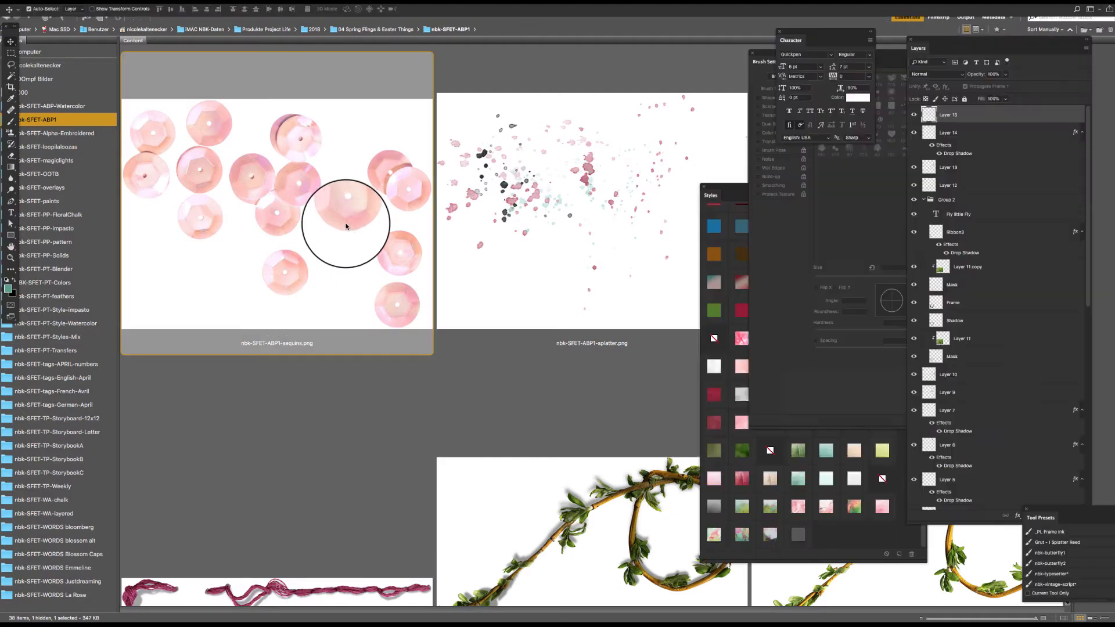
{"action": "left_click_drag", "start_coordinate": [448, 319], "coordinate": [535, 459]}
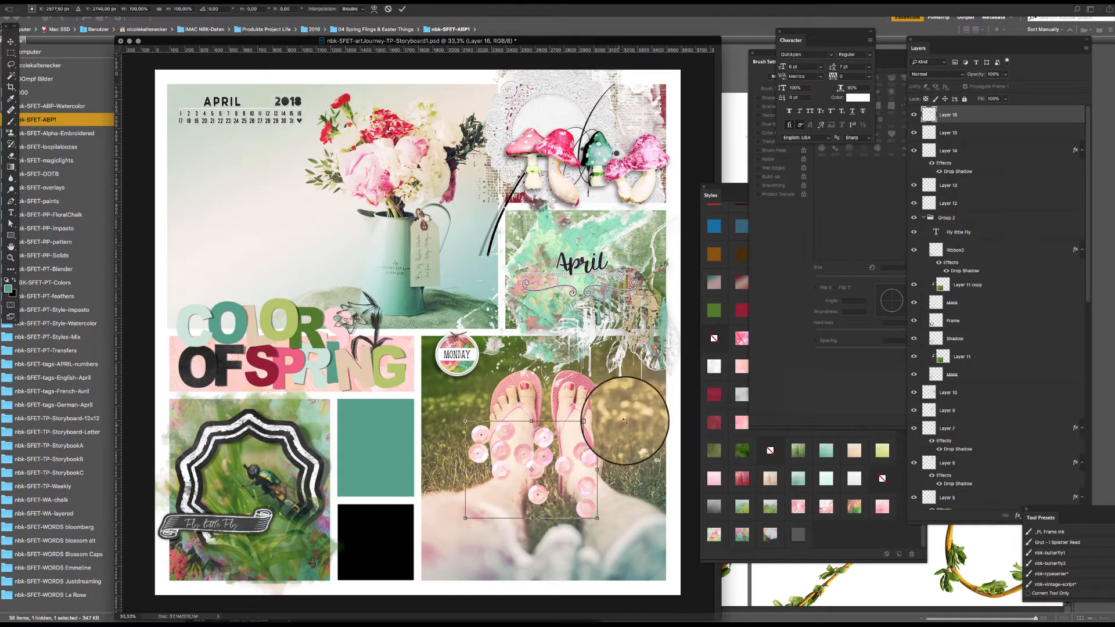
{"action": "key", "text": "ctrl+t"}
{"action": "left_click_drag", "start_coordinate": [597, 420], "coordinate": [640, 361]}
{"action": "key", "text": "Return"}
Step: Apply a drop shadow style to the sequins and adjust its Drop Shadow settings
{"action": "left_click", "coordinate": [797, 540]}
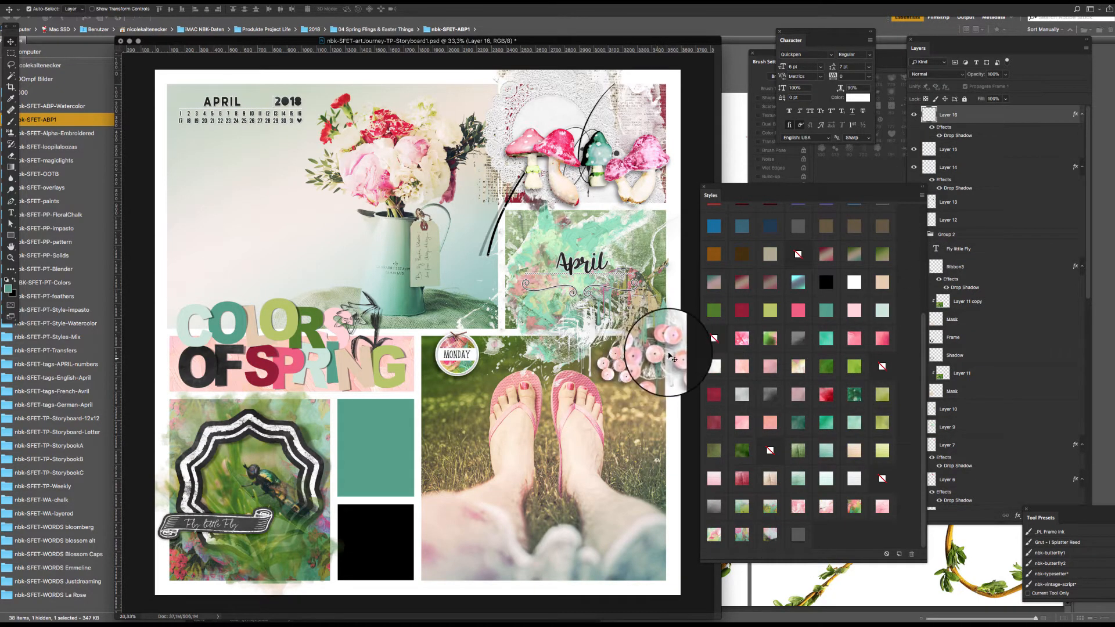
{"action": "double_click", "coordinate": [958, 137]}
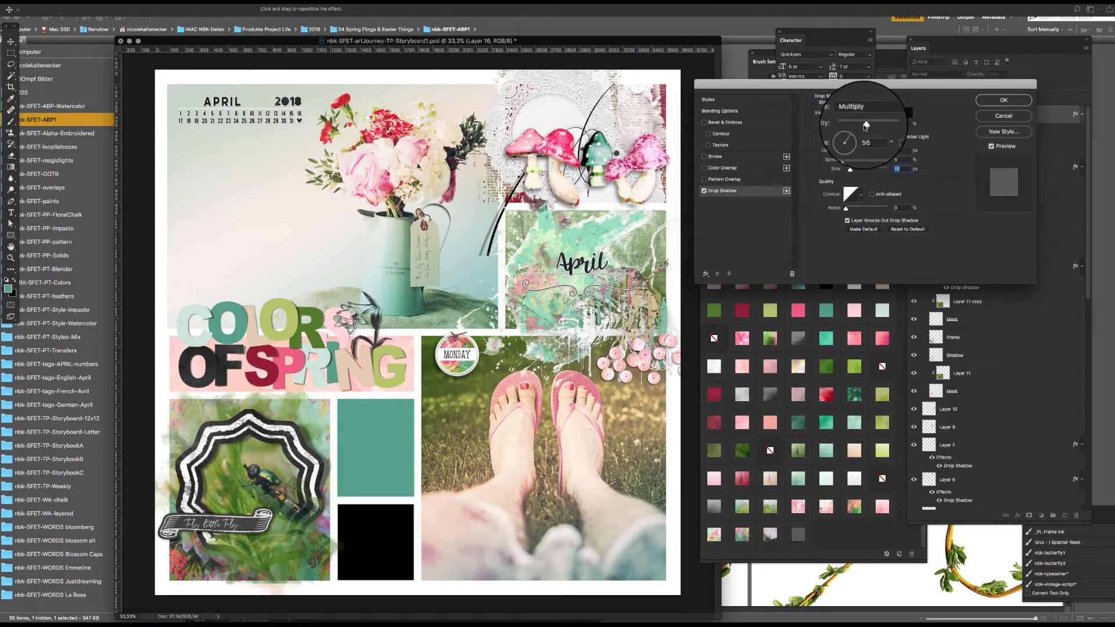
{"action": "left_click", "coordinate": [1002, 100]}
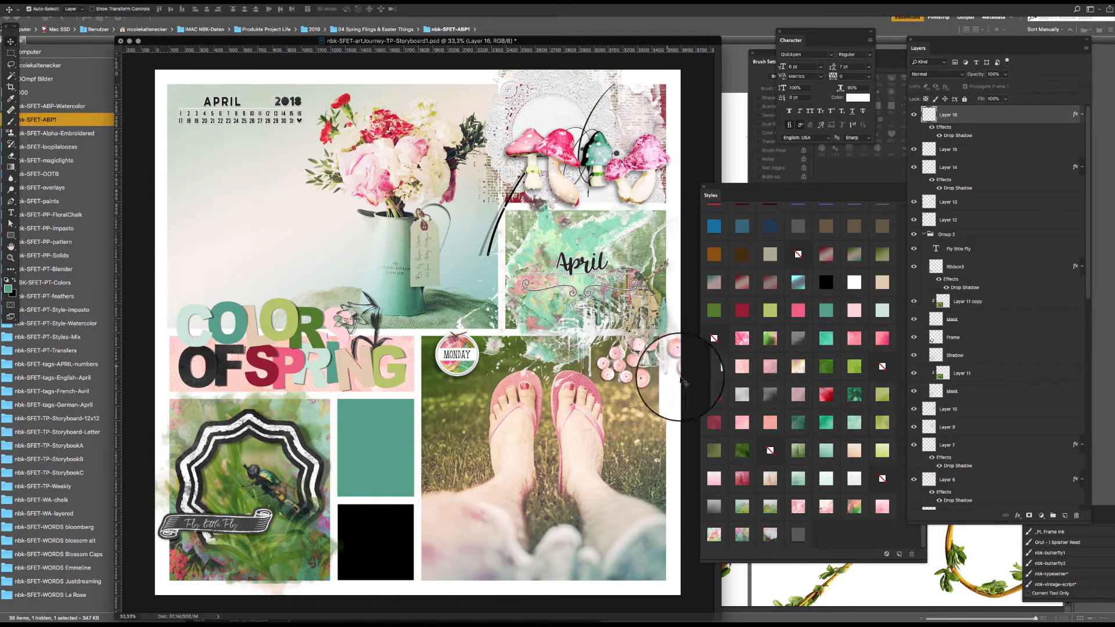
Step: Duplicate the sequins onto the left edge of the vase photo and reposition the document window
{"action": "left_click_drag", "start_coordinate": [668, 341], "coordinate": [180, 134]}
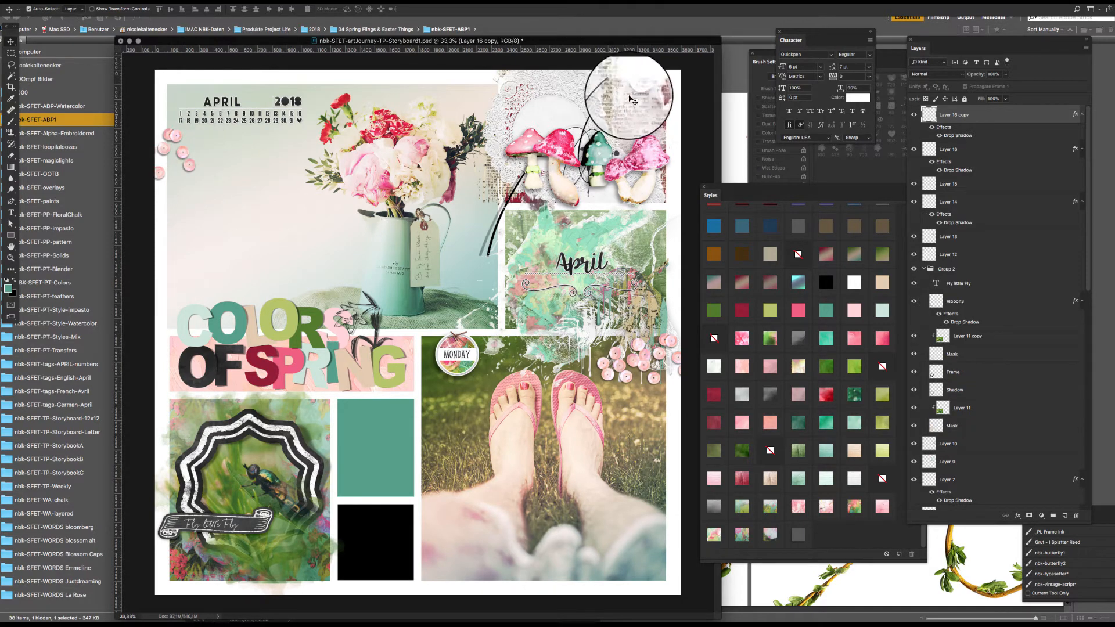
{"action": "left_click_drag", "start_coordinate": [599, 41], "coordinate": [606, 38]}
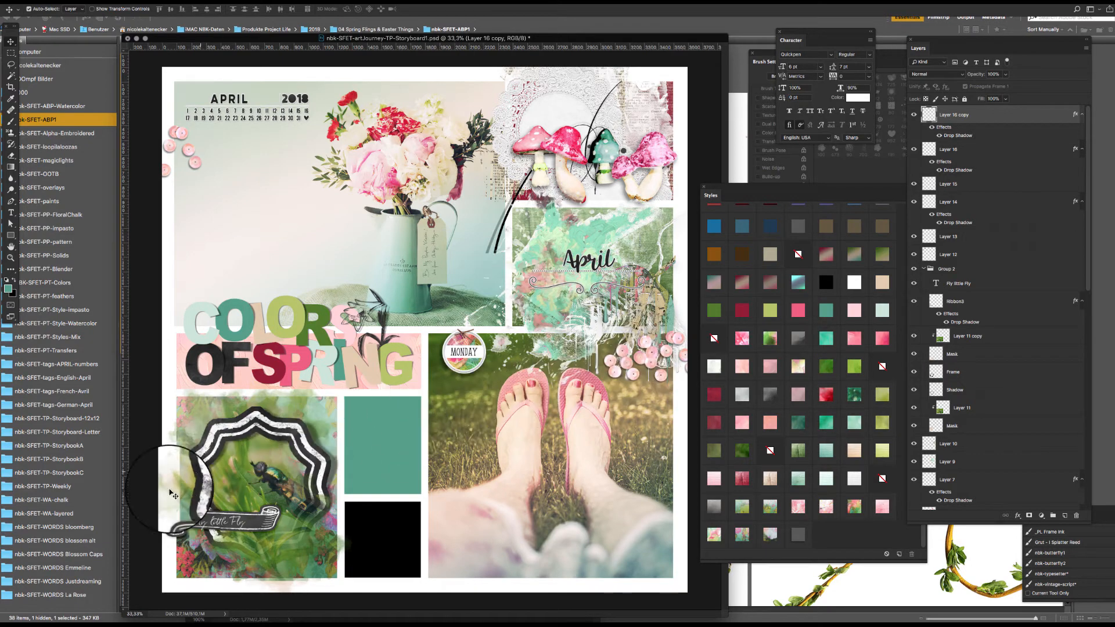
{"action": "left_click_drag", "start_coordinate": [578, 40], "coordinate": [576, 40]}
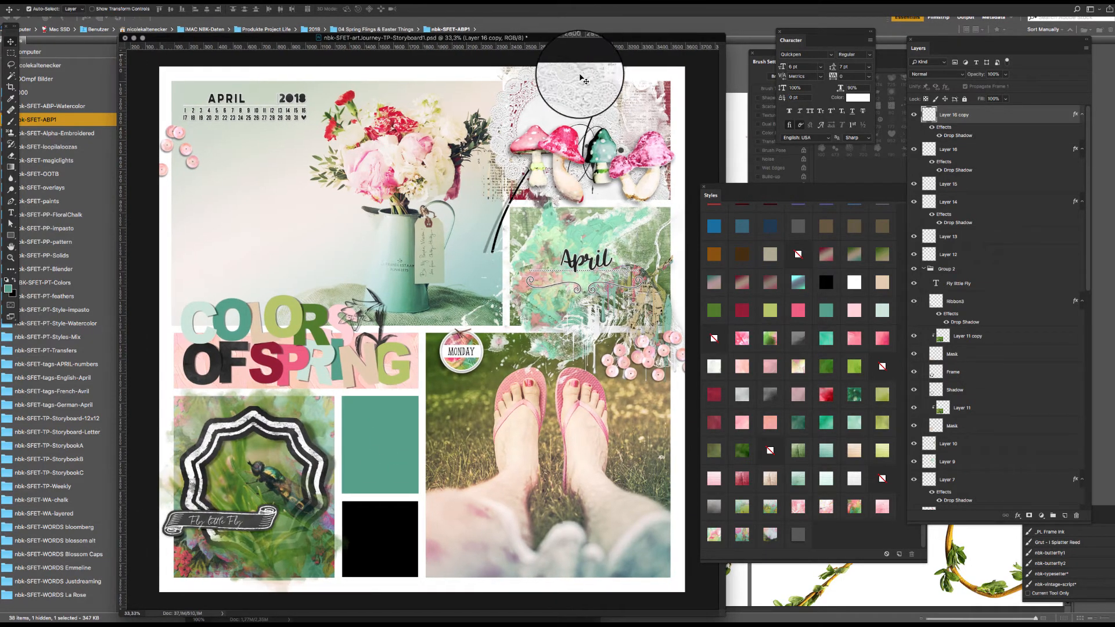
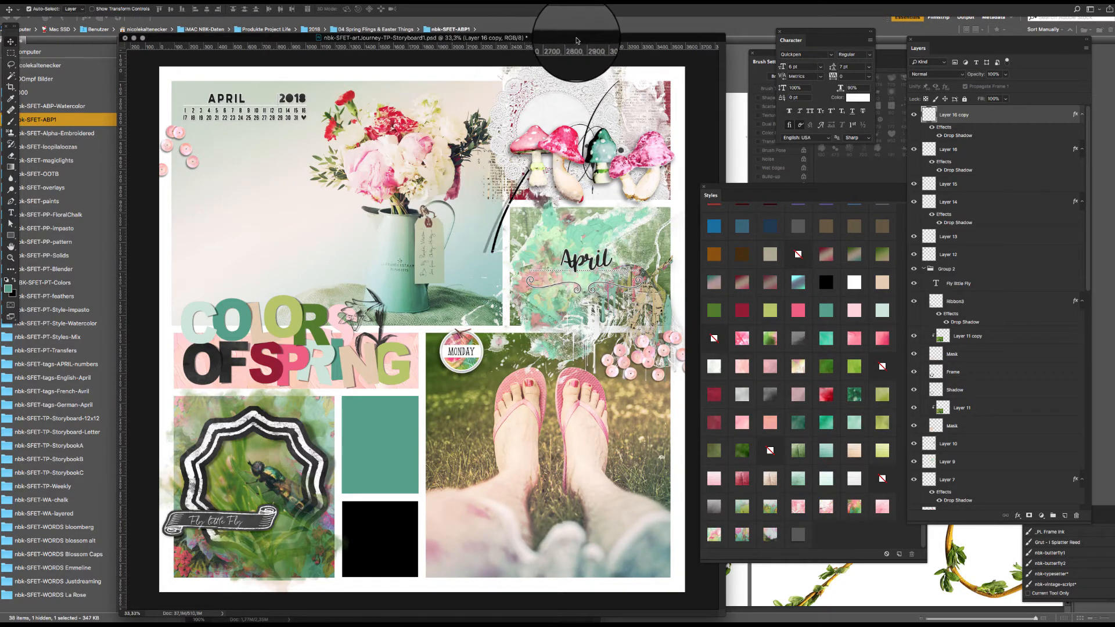
Step: Add nbk-SFET-ABP1-splatter.png from Bridge's nbk-SFET-ABP1 folder to the left edge of the vase photo, just below the sequins
{"action": "left_click_drag", "start_coordinate": [577, 40], "coordinate": [573, 42]}
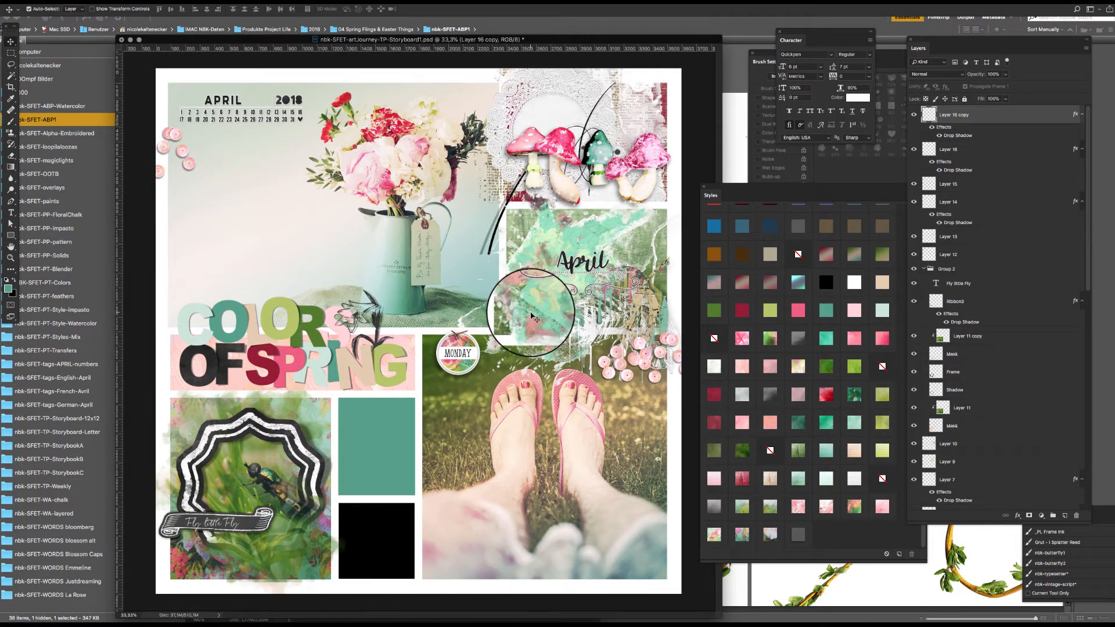
{"action": "left_click", "coordinate": [735, 145]}
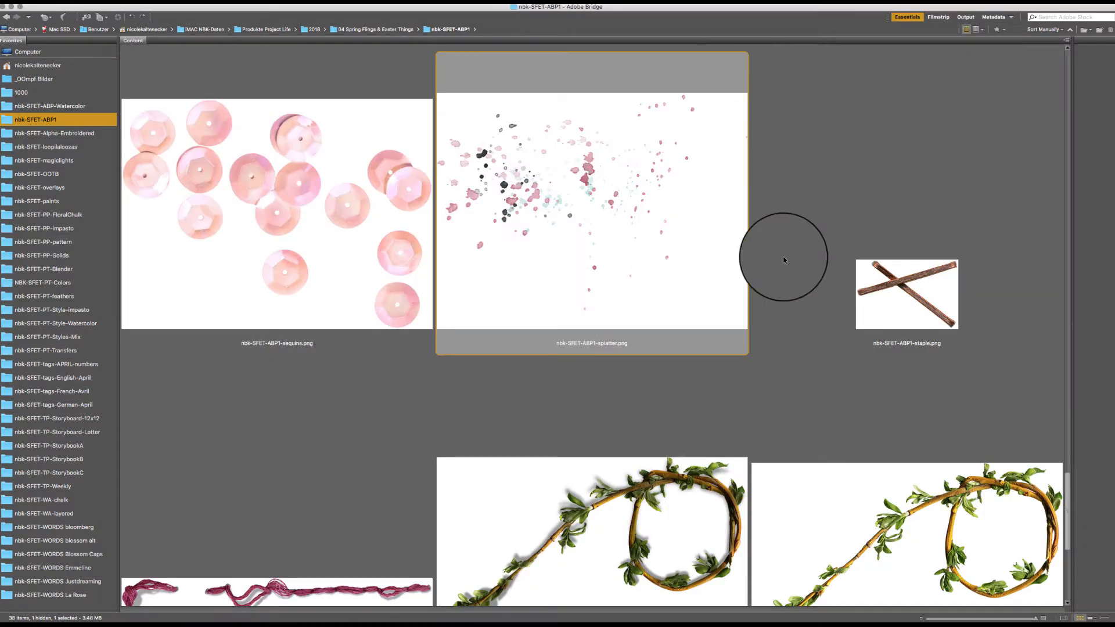
{"action": "double_click", "coordinate": [629, 229]}
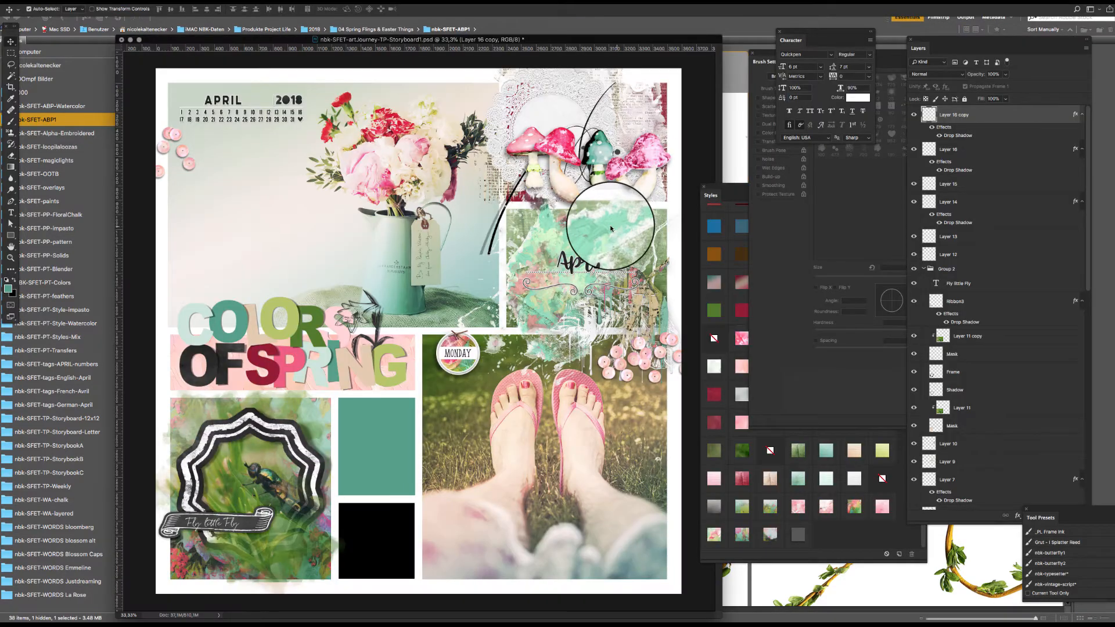
{"action": "left_click_drag", "start_coordinate": [445, 168], "coordinate": [194, 171]}
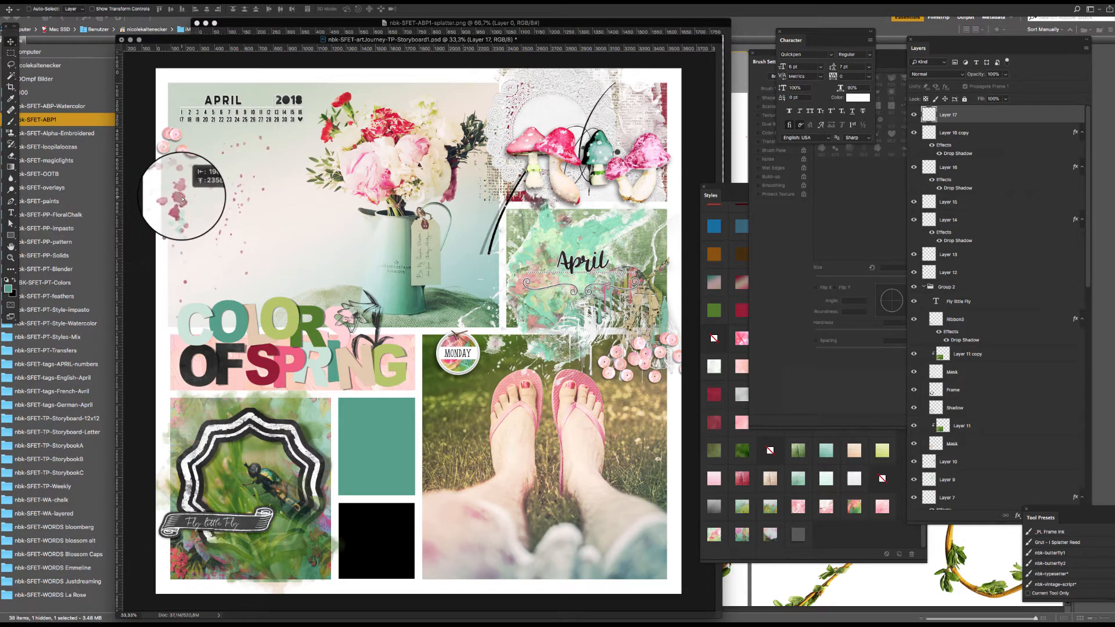
{"action": "left_click_drag", "start_coordinate": [183, 199], "coordinate": [182, 198]}
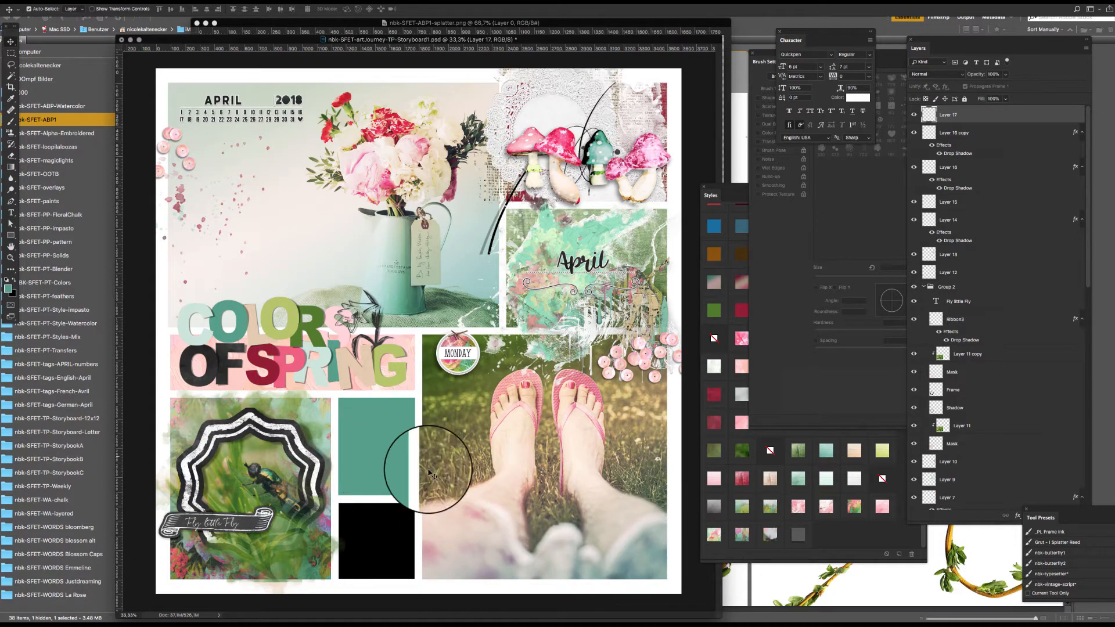
Step: Browse the nbk-SFET-ABP1 folder in Bridge and open nbk-SFET-ABP1-ABP10.png in Photoshop
{"action": "left_click", "coordinate": [803, 576]}
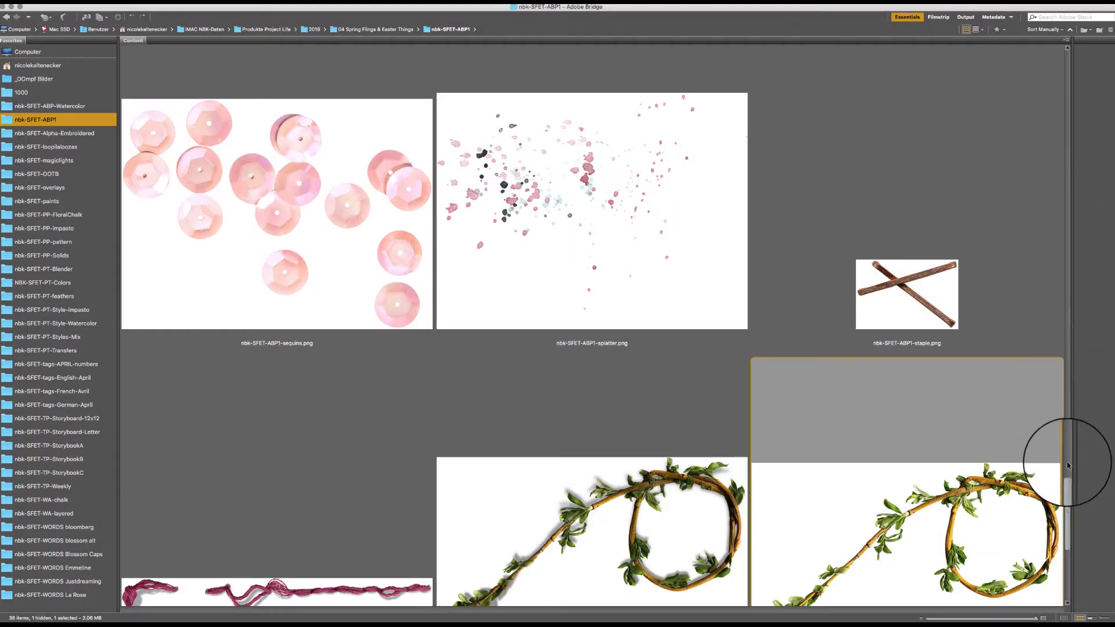
{"action": "left_click_drag", "start_coordinate": [1067, 500], "coordinate": [1025, 239]}
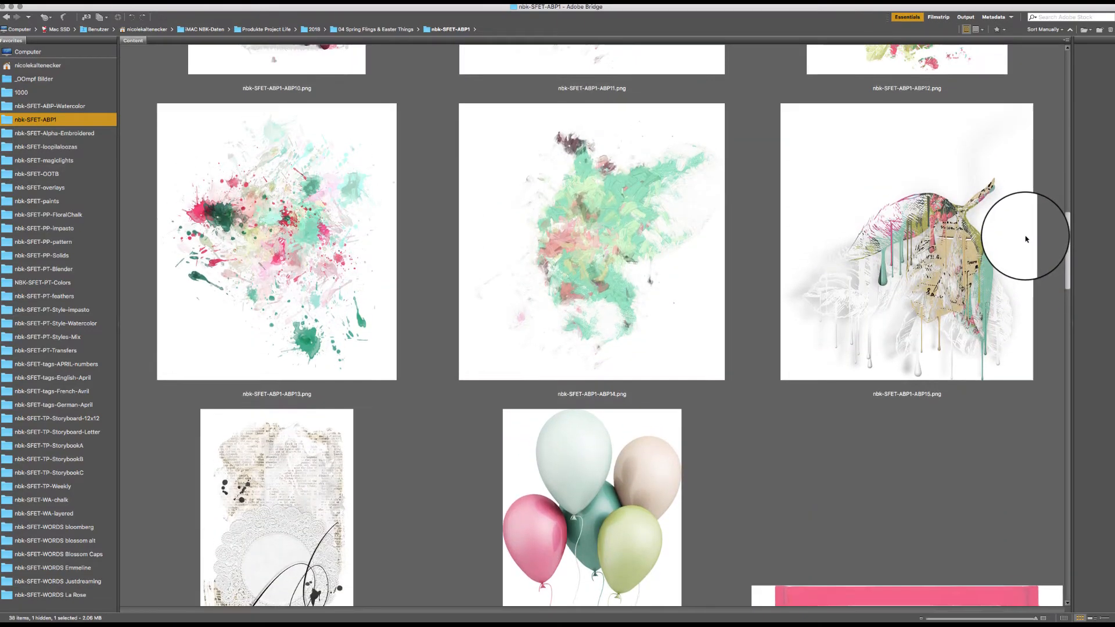
{"action": "scroll", "coordinate": [1004, 236], "scroll_direction": "up", "scroll_amount": 10}
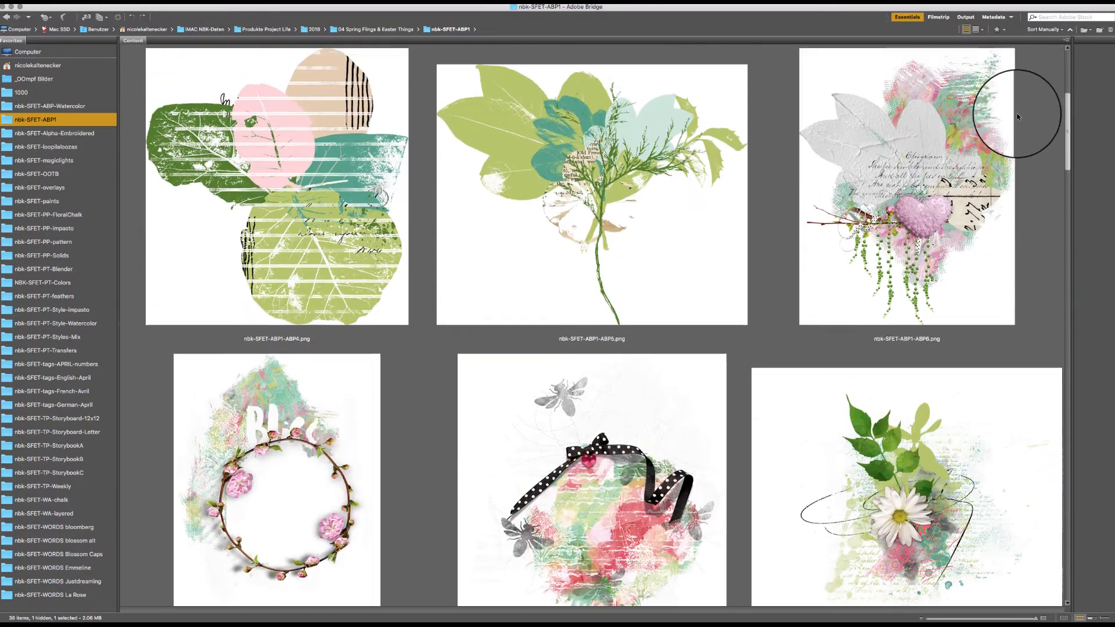
{"action": "scroll", "coordinate": [1017, 117], "scroll_direction": "up", "scroll_amount": 5}
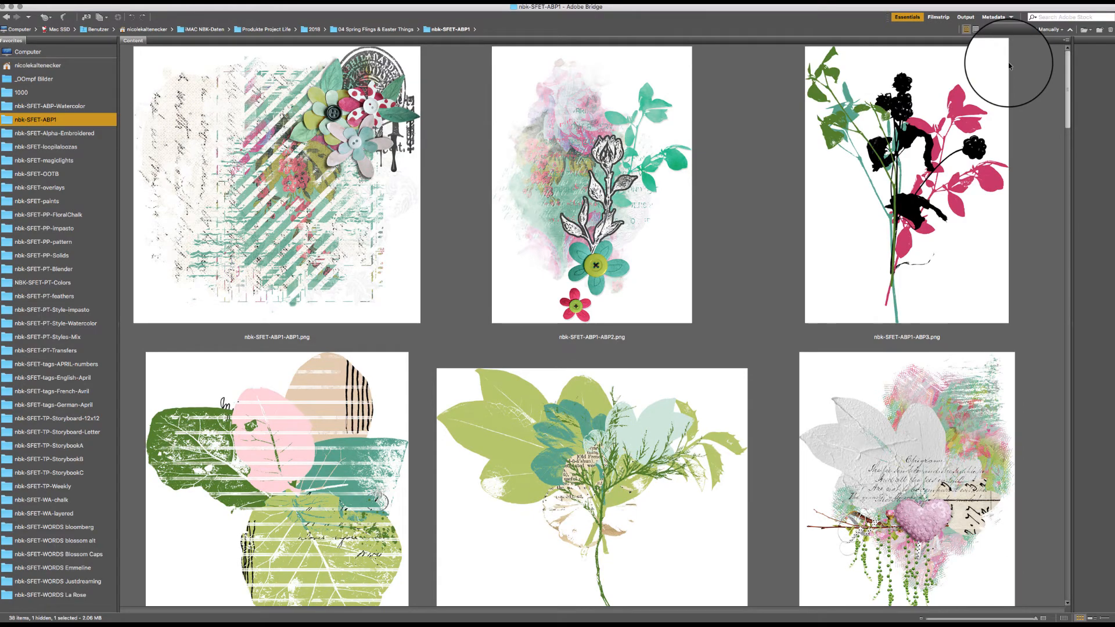
{"action": "scroll", "coordinate": [1008, 116], "scroll_direction": "down", "scroll_amount": 15}
{"action": "scroll", "coordinate": [1004, 203], "scroll_direction": "down", "scroll_amount": 5}
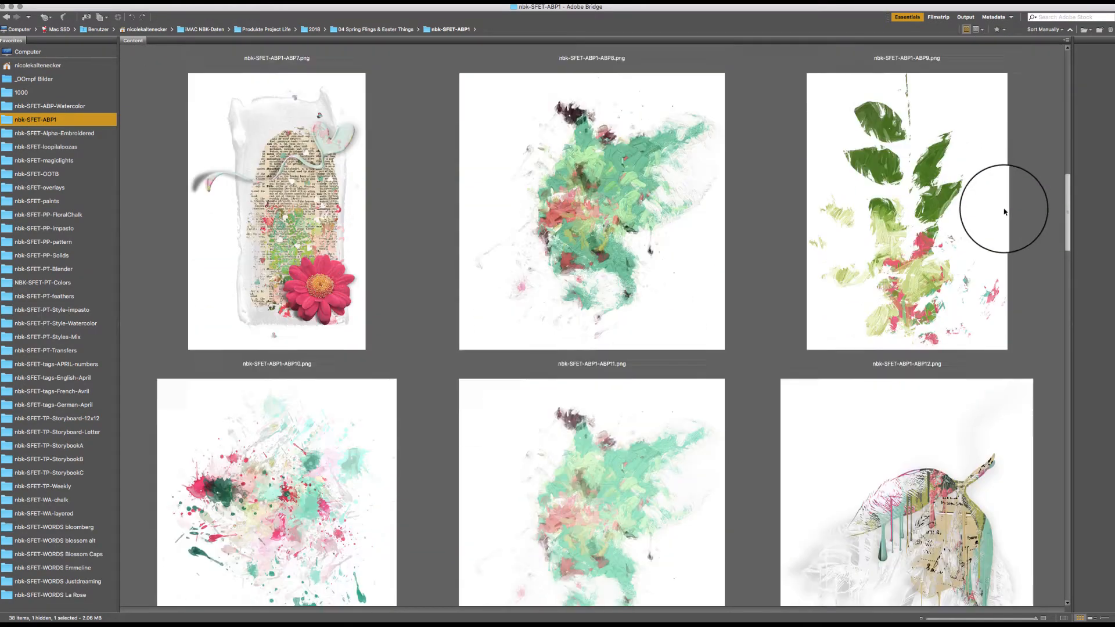
{"action": "scroll", "coordinate": [1001, 226], "scroll_direction": "up", "scroll_amount": 7}
{"action": "double_click", "coordinate": [274, 439]}
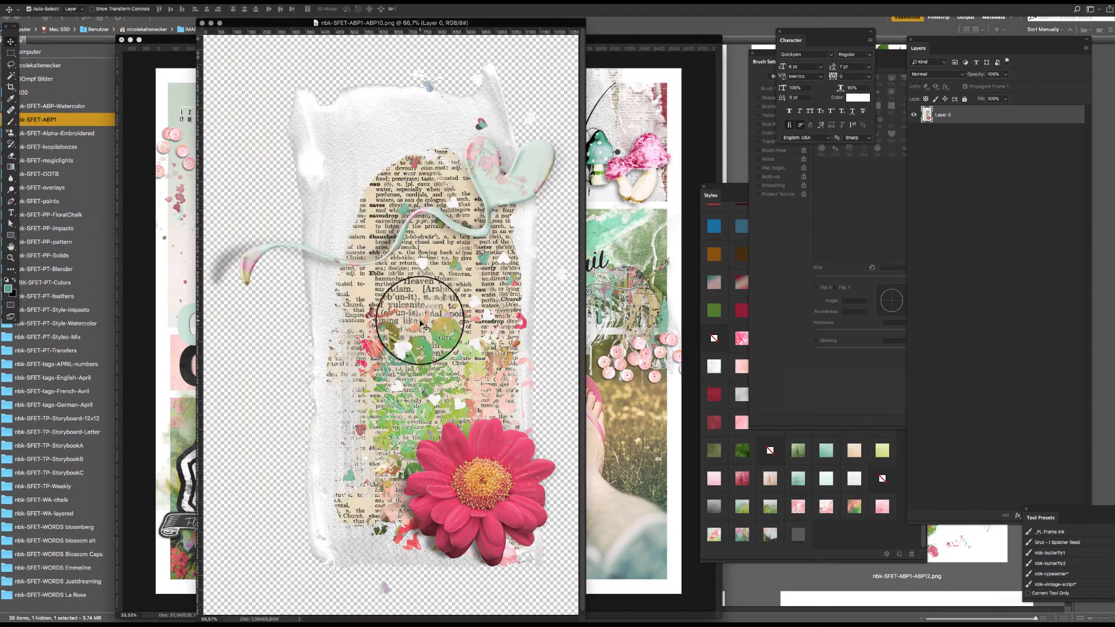
Step: Bring the ABP10 artwork into the storyboard, clip it to the teal block with the pink flower showing, and close the source file
{"action": "left_click_drag", "start_coordinate": [491, 26], "coordinate": [272, 44]}
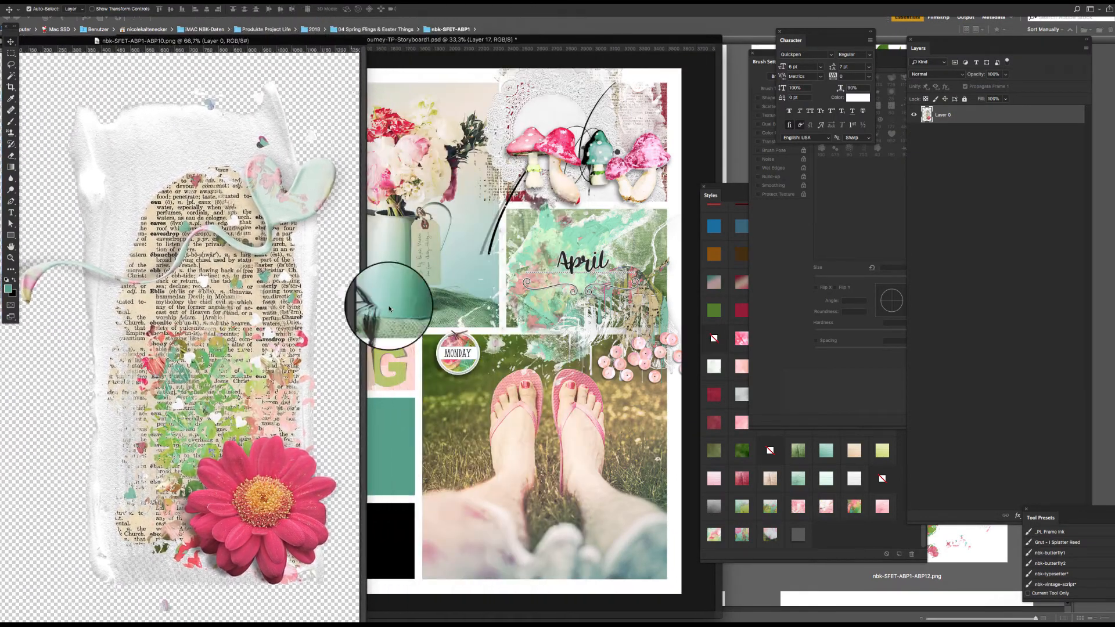
{"action": "left_click", "coordinate": [396, 445]}
{"action": "left_click", "coordinate": [378, 432]}
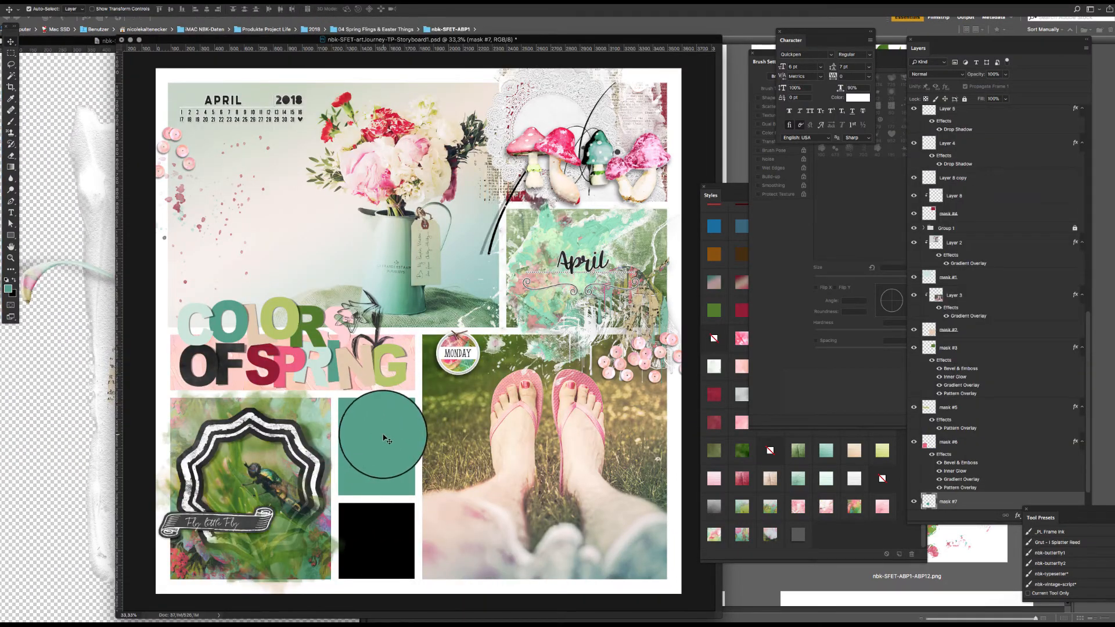
{"action": "left_click_drag", "start_coordinate": [383, 439], "coordinate": [398, 488]}
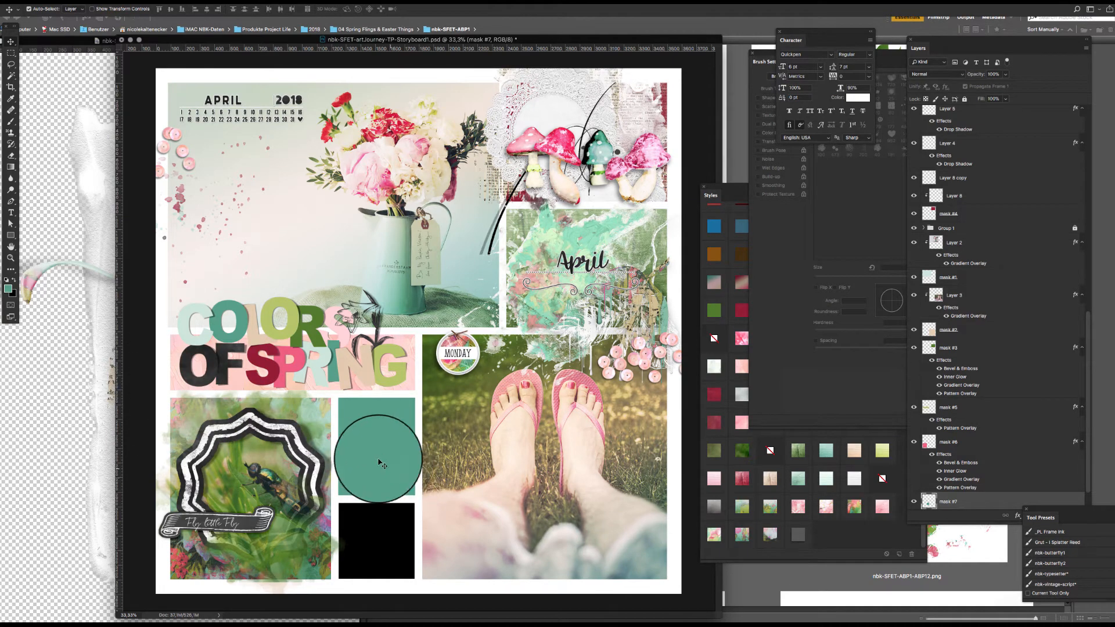
{"action": "left_click", "coordinate": [92, 439]}
{"action": "left_click_drag", "start_coordinate": [274, 405], "coordinate": [397, 475]}
{"action": "left_click", "coordinate": [106, 453]}
{"action": "key", "text": "super+w"}
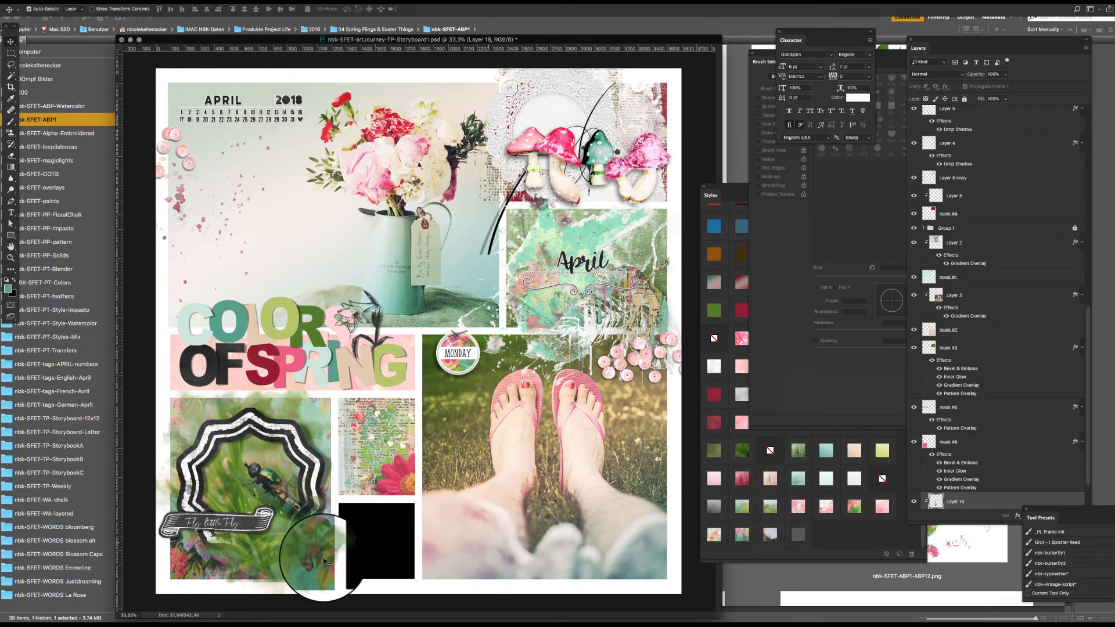
Step: Add nbk-SFET-WA-Bloomberg-free.png from Bridge's nbk-SFET-WORDS bloomberg folder over the flower artwork block and transform it to fit
{"action": "left_click", "coordinate": [52, 527]}
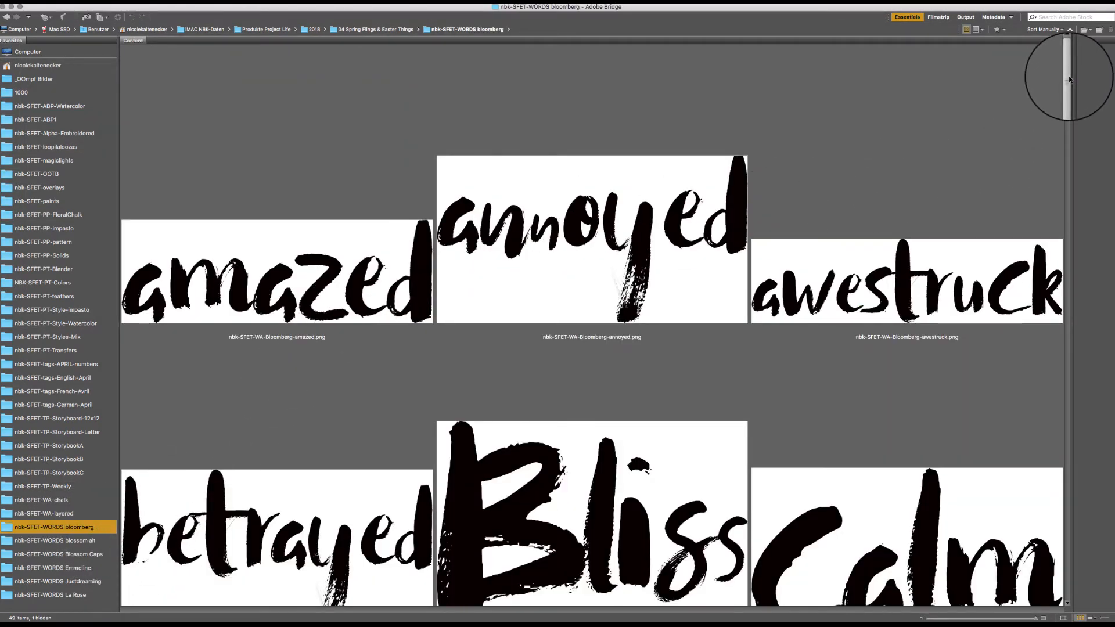
{"action": "left_click_drag", "start_coordinate": [1070, 79], "coordinate": [1004, 227]}
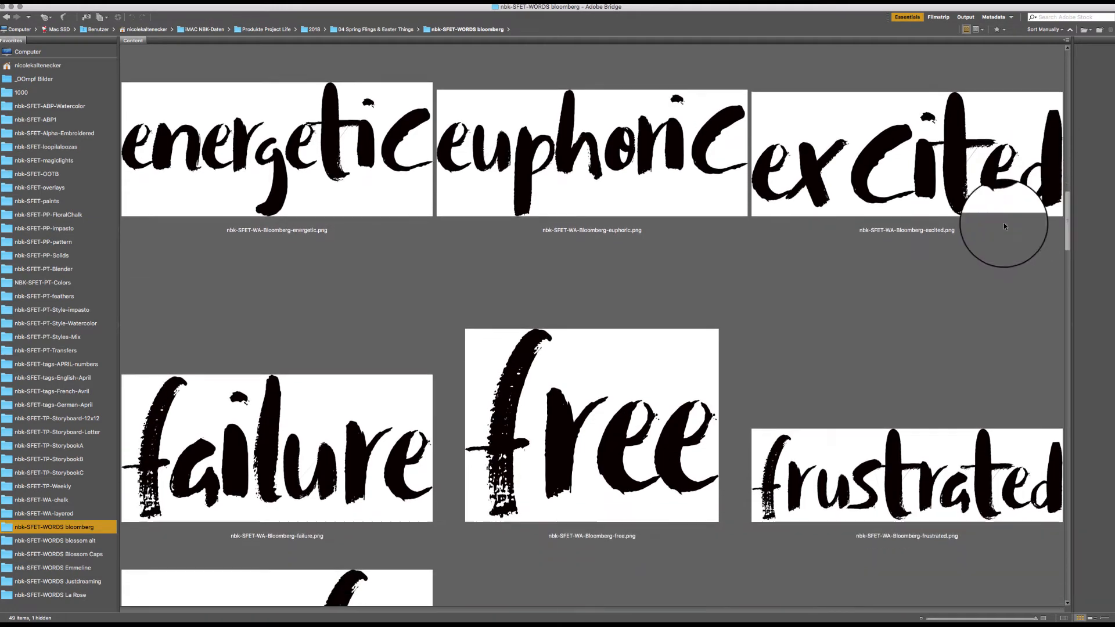
{"action": "double_click", "coordinate": [569, 404]}
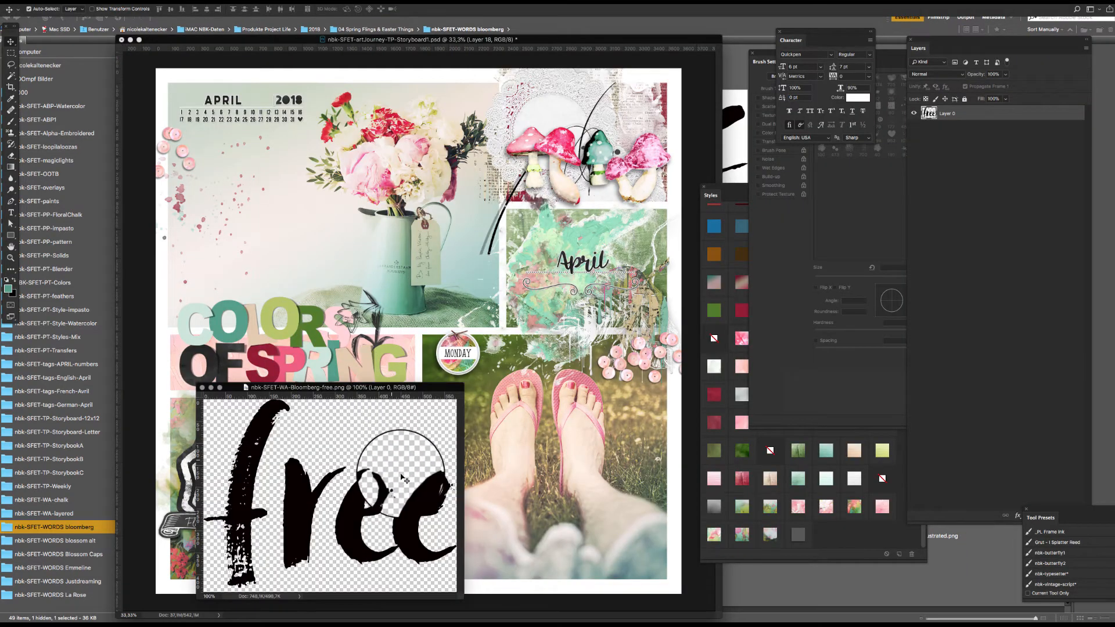
{"action": "left_click_drag", "start_coordinate": [404, 479], "coordinate": [394, 439]}
{"action": "key", "text": "ctrl+t"}
{"action": "key", "text": "Return"}
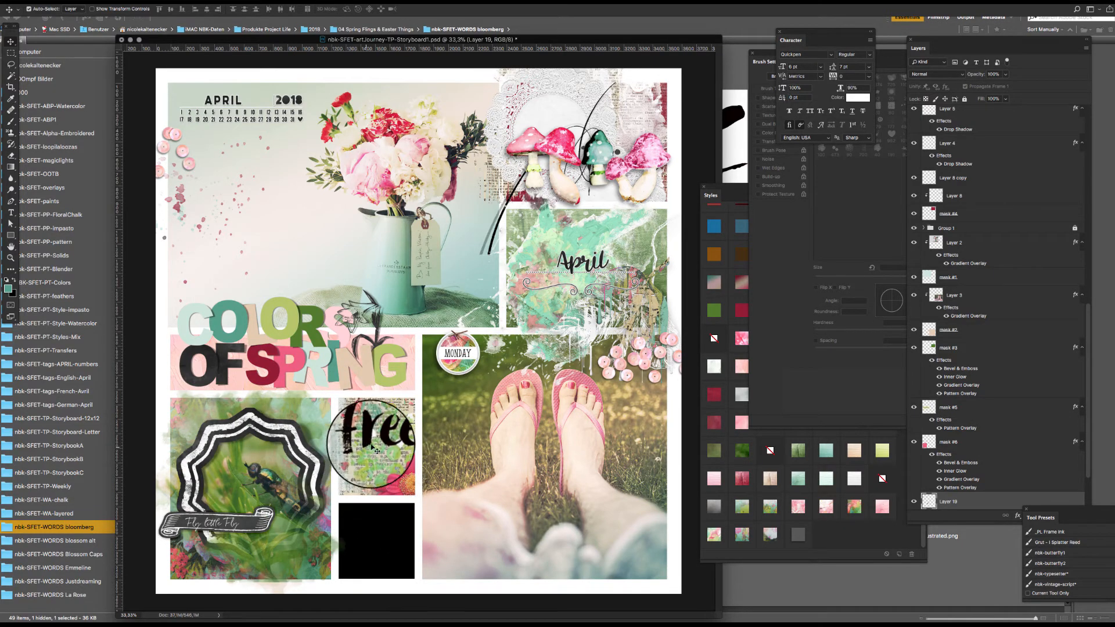
Step: Apply the grey textured gradient style to the black block below the word "free"
{"action": "left_click", "coordinate": [384, 532]}
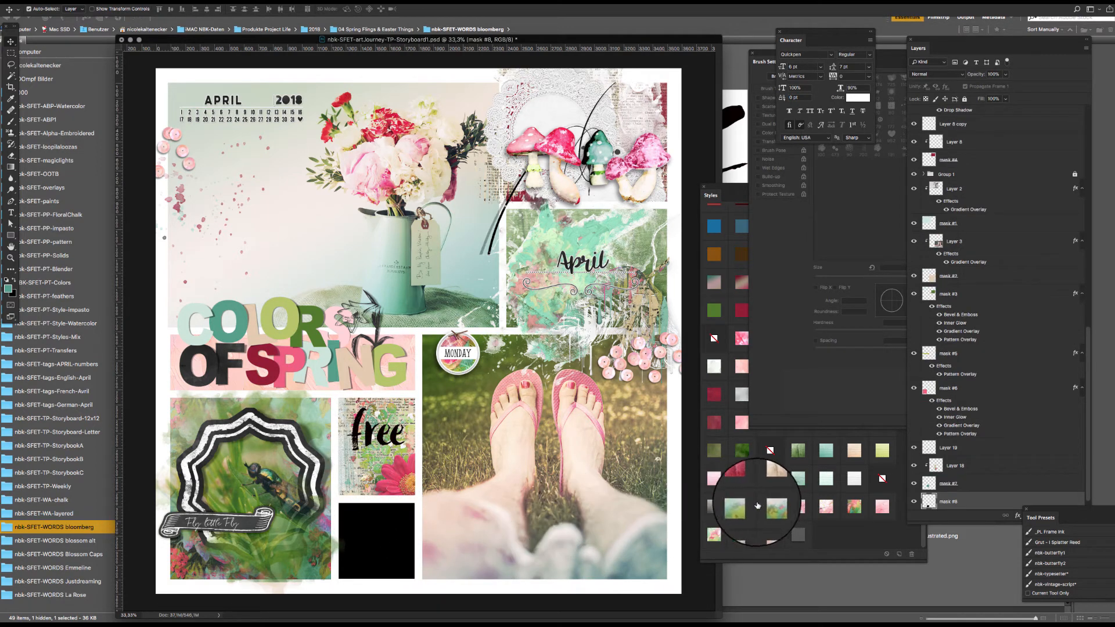
{"action": "left_click", "coordinate": [713, 501]}
{"action": "left_click", "coordinate": [714, 502]}
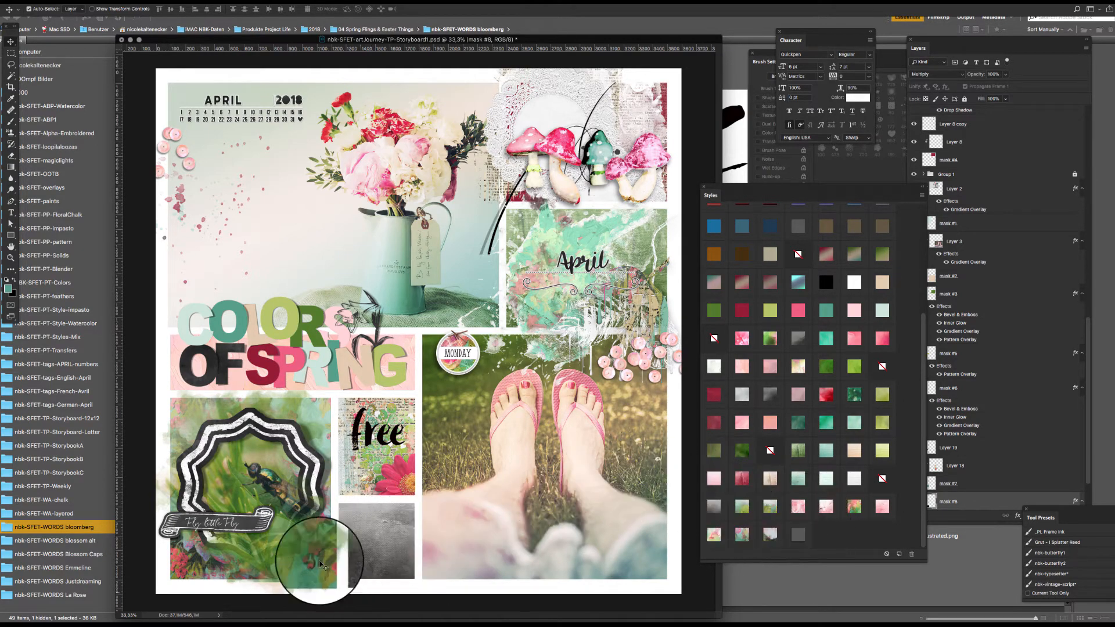
Step: Open the scalloped number 11 tag, nbk-SFET-tags-APRIL-11-2.png, from Bridge's nbk-SFET-tags-APRIL-numbers folder
{"action": "left_click_drag", "start_coordinate": [366, 537], "coordinate": [395, 490]}
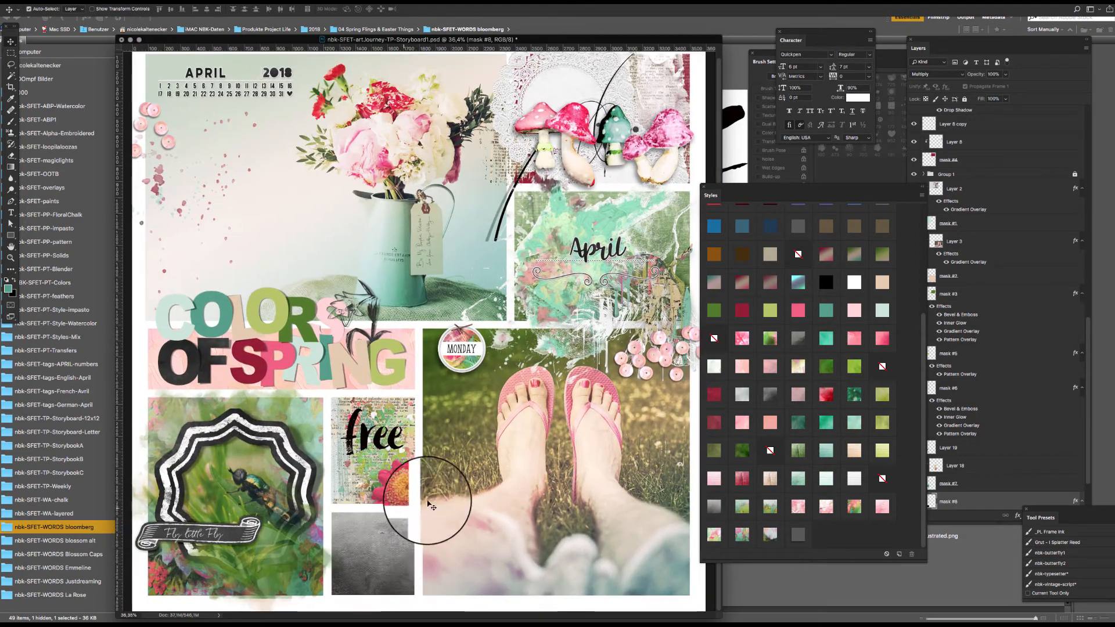
{"action": "left_click", "coordinate": [730, 71]}
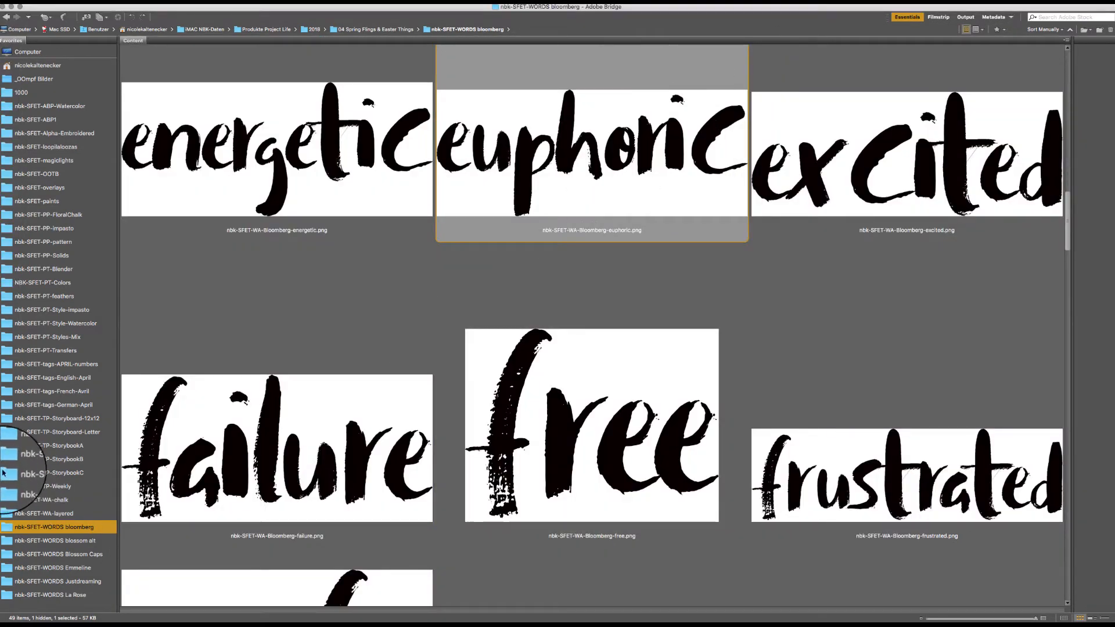
{"action": "left_click", "coordinate": [74, 378]}
{"action": "left_click", "coordinate": [70, 364]}
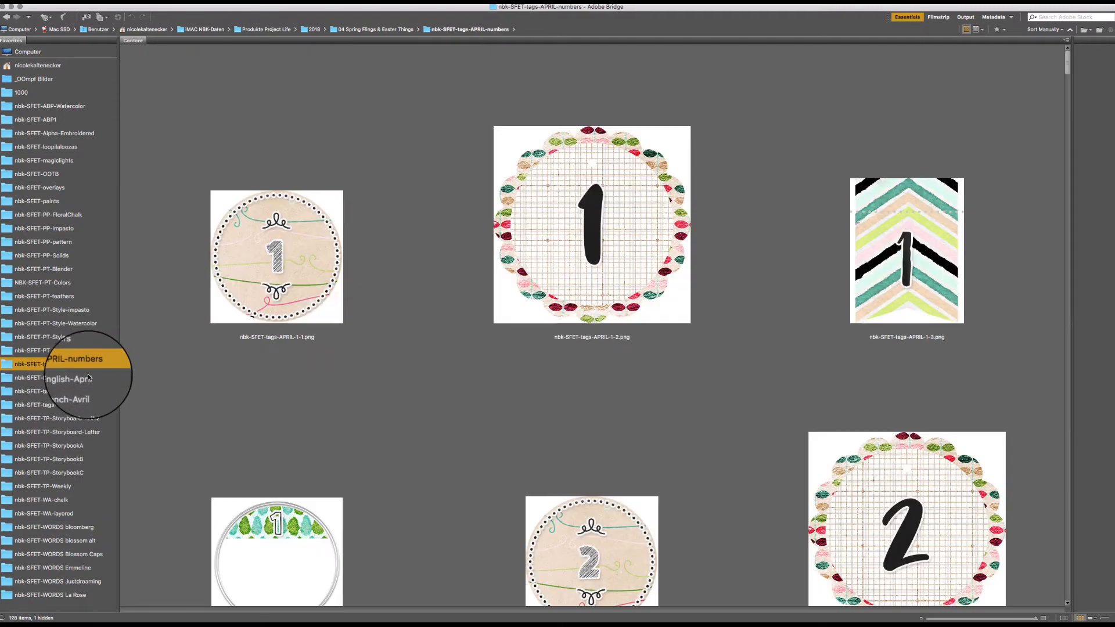
{"action": "left_click", "coordinate": [1061, 84]}
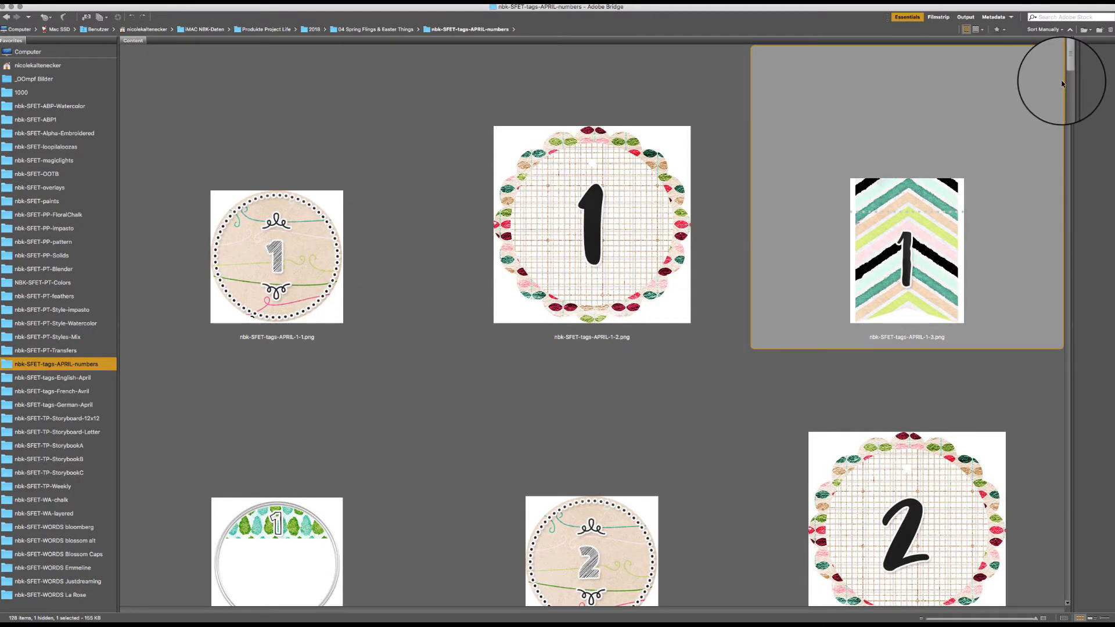
{"action": "left_click_drag", "start_coordinate": [1071, 58], "coordinate": [1025, 236]}
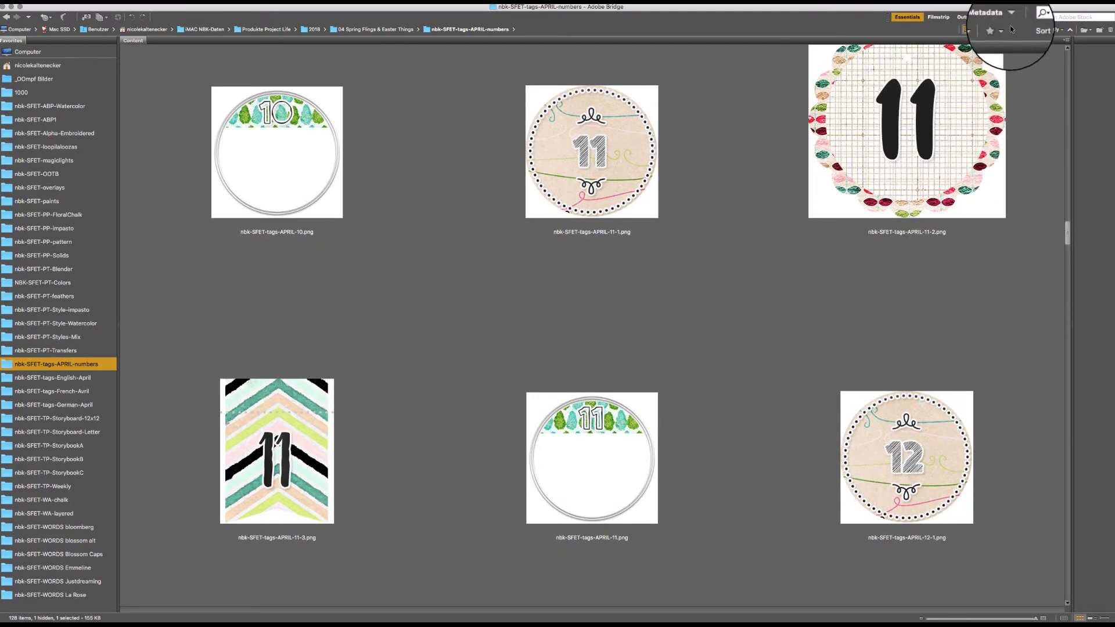
{"action": "double_click", "coordinate": [897, 85]}
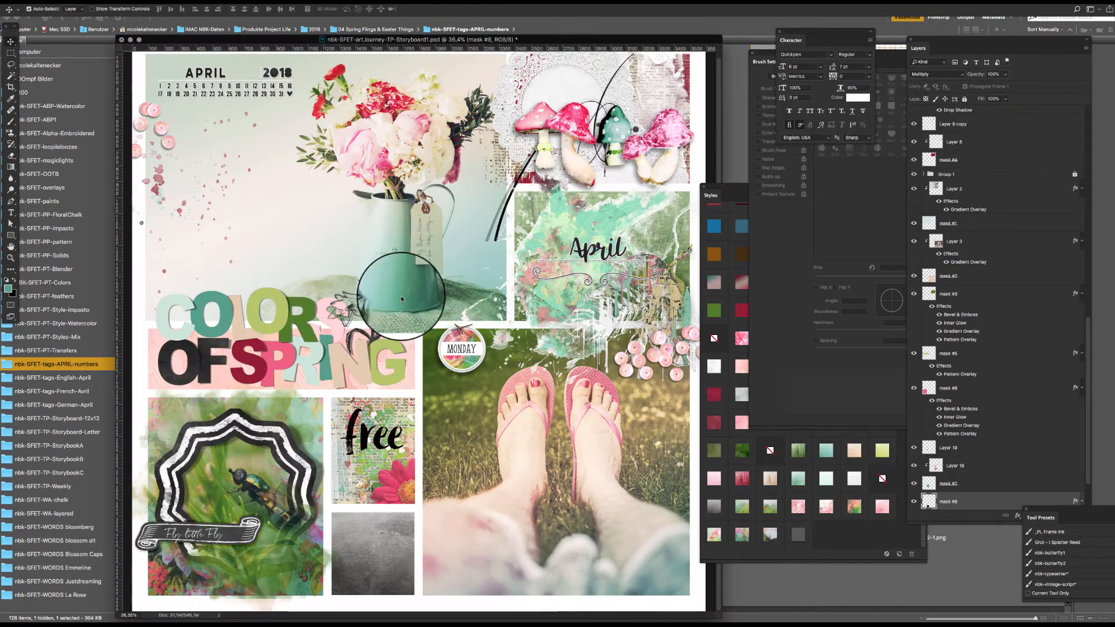
Step: Place the number 11 tag on the grey block and scale it down slightly to sit centred there
{"action": "left_click_drag", "start_coordinate": [366, 467], "coordinate": [371, 554]}
{"action": "key", "text": "super+t"}
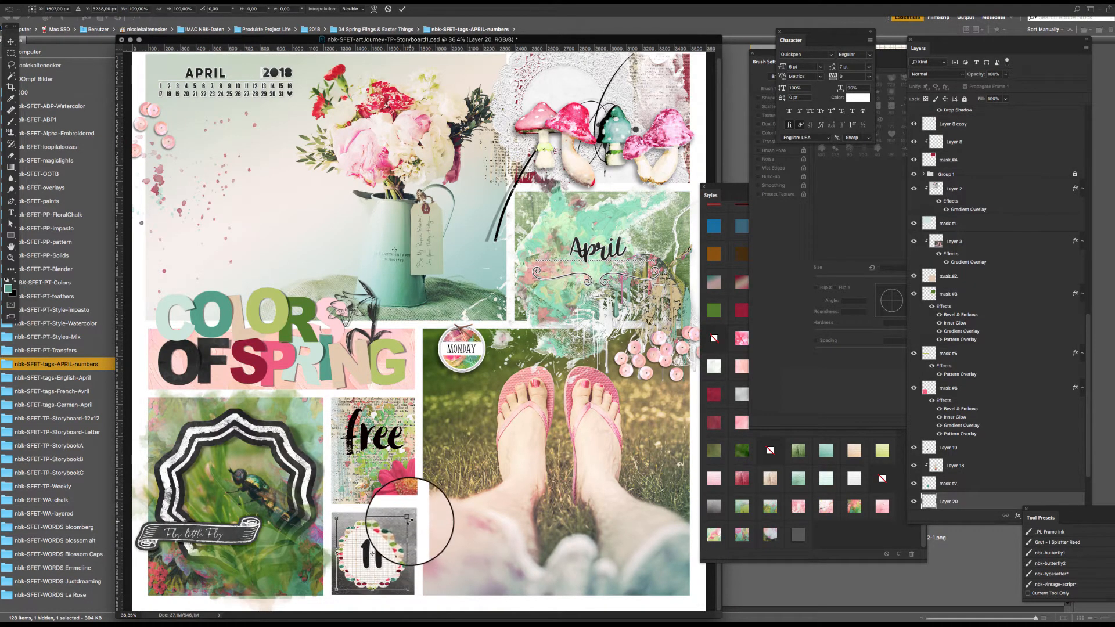
{"action": "left_click_drag", "start_coordinate": [406, 520], "coordinate": [405, 522]}
{"action": "left_click_drag", "start_coordinate": [394, 553], "coordinate": [395, 552]}
{"action": "key", "text": "Return"}
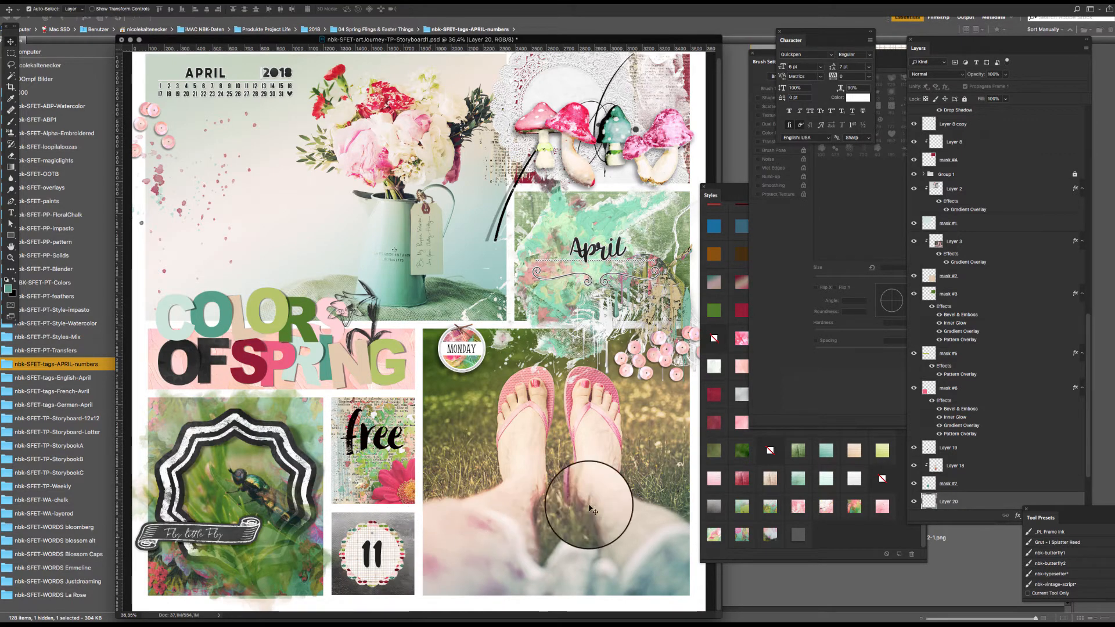
Step: Apply the plain grey drop shadow style to the number 11 tag and deselect all layers
{"action": "left_click", "coordinate": [796, 534]}
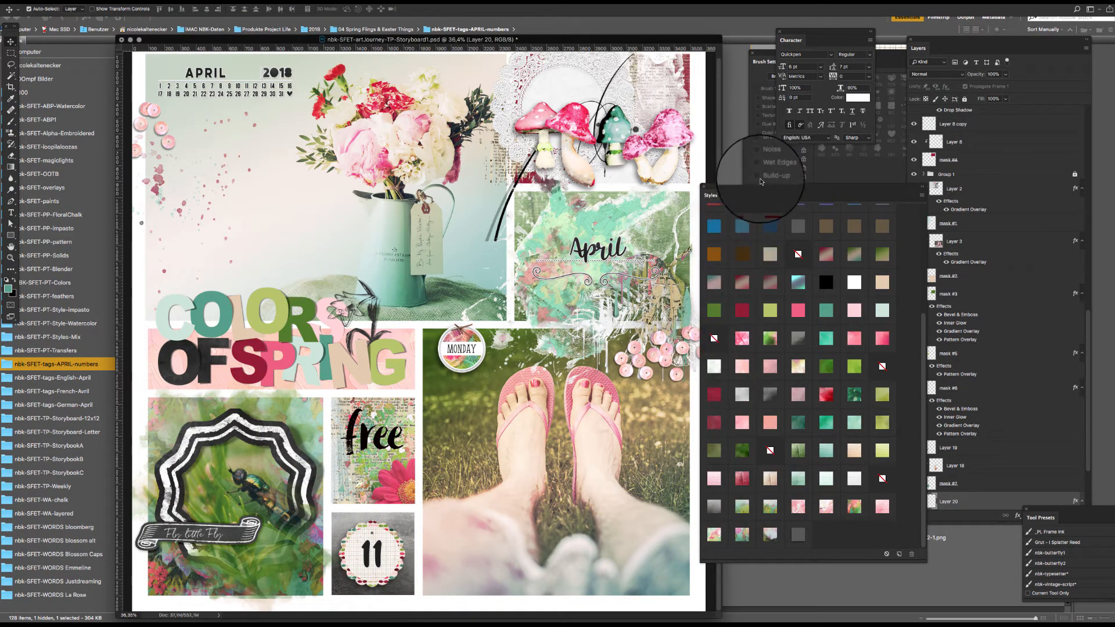
{"action": "left_click_drag", "start_coordinate": [757, 187], "coordinate": [778, 205]}
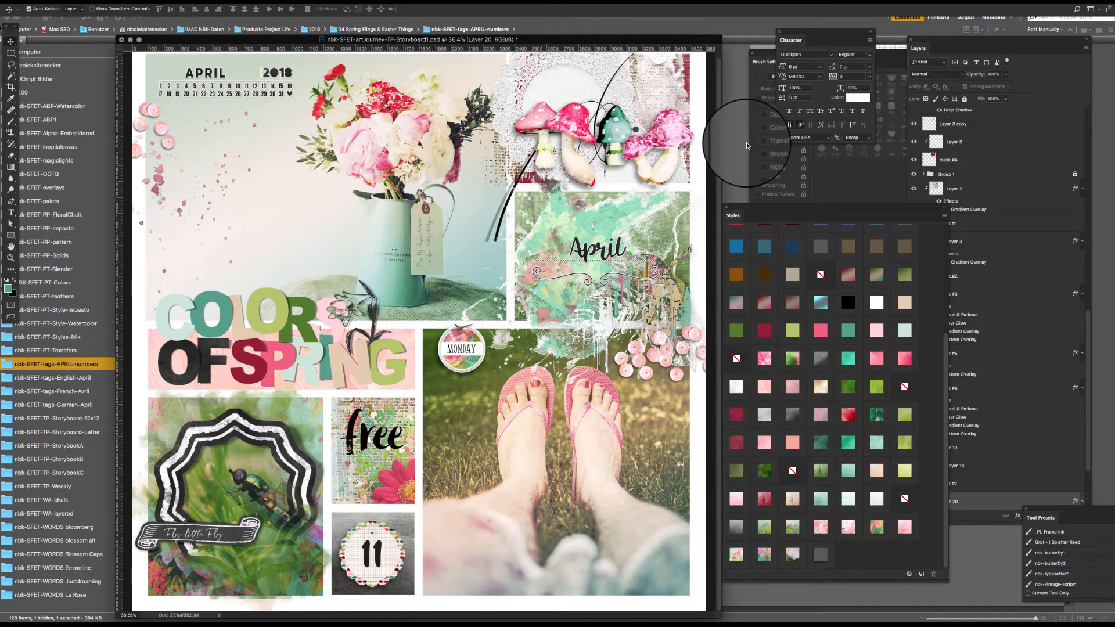
{"action": "key", "text": "super+minus"}
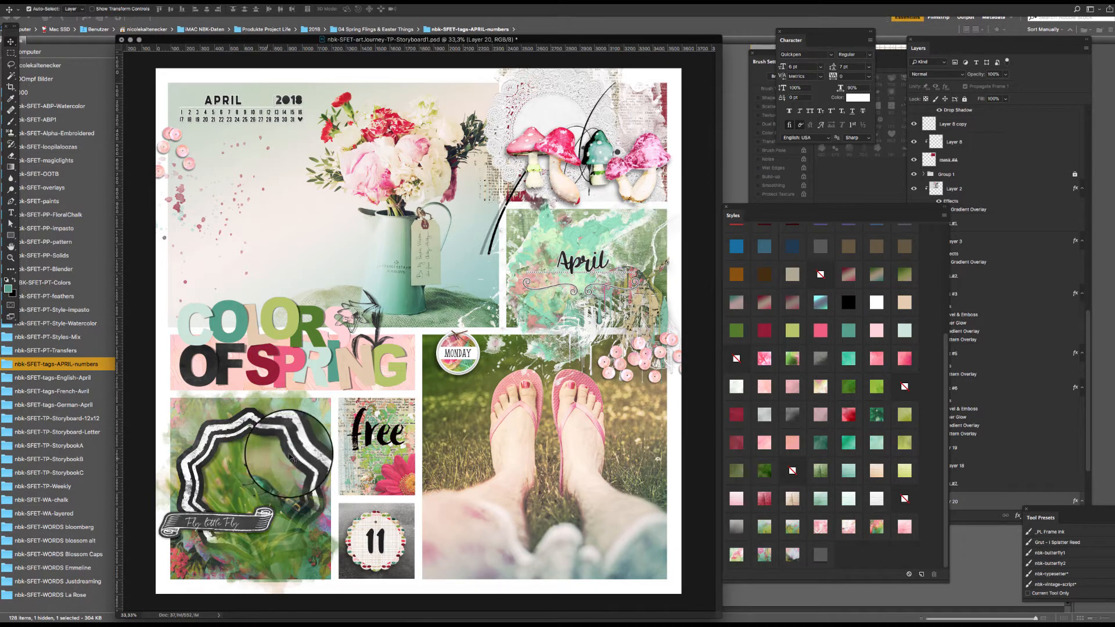
{"action": "left_click", "coordinate": [150, 358]}
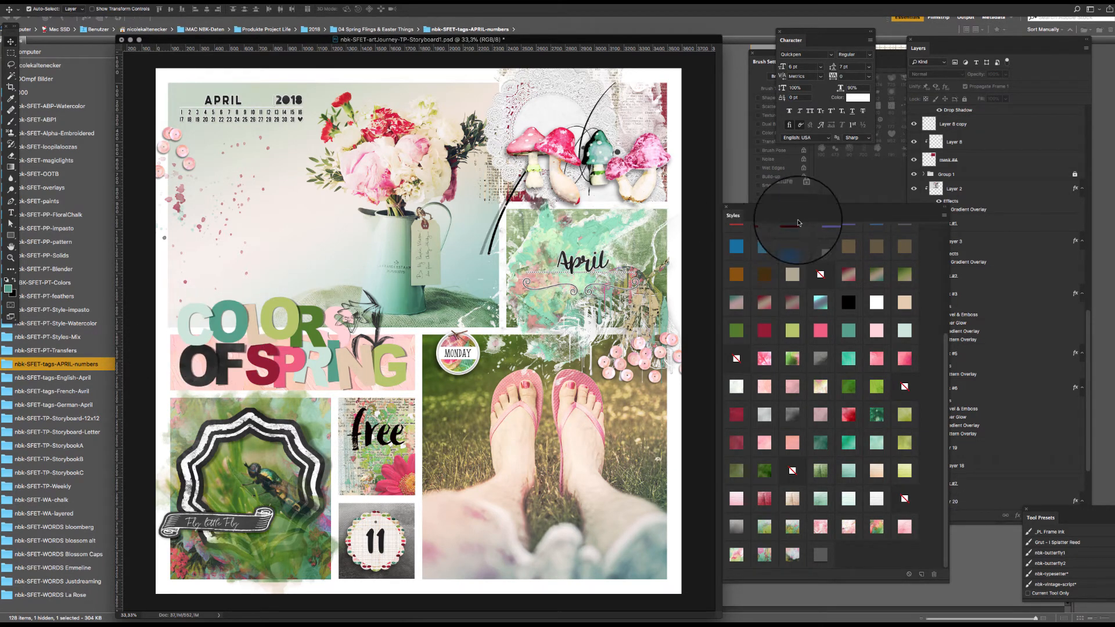
{"action": "left_click_drag", "start_coordinate": [795, 217], "coordinate": [718, 184]}
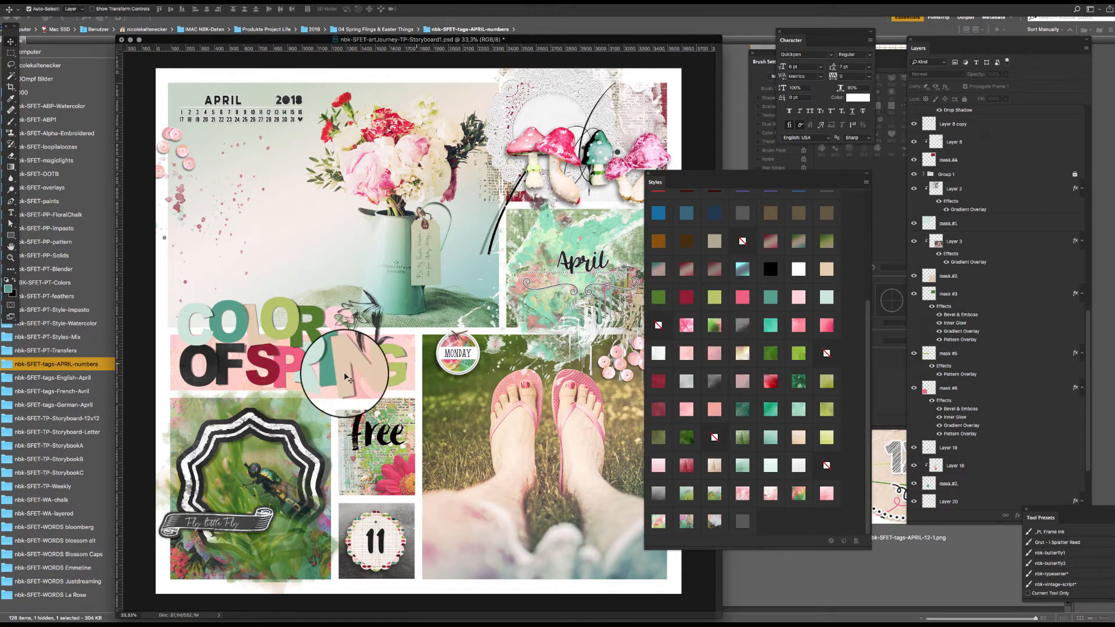
Step: Try the plain light green style on the pink block behind the Colors of Spring word art
{"action": "left_click", "coordinate": [296, 351]}
{"action": "left_click_drag", "start_coordinate": [715, 300], "coordinate": [309, 377]}
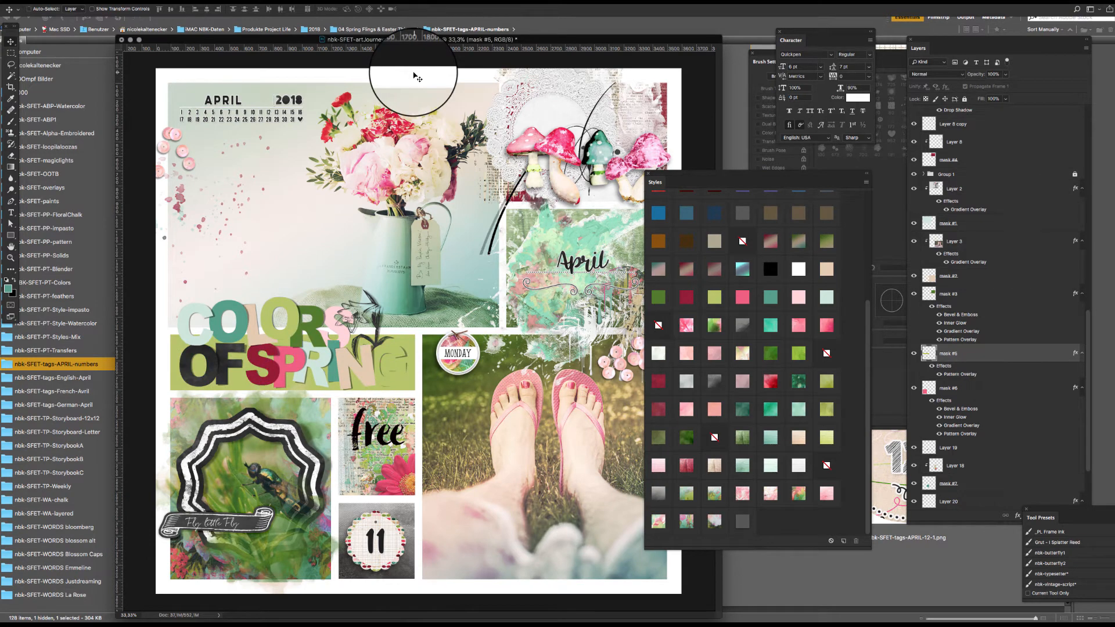
{"action": "left_click", "coordinate": [287, 321], "text": "super"}
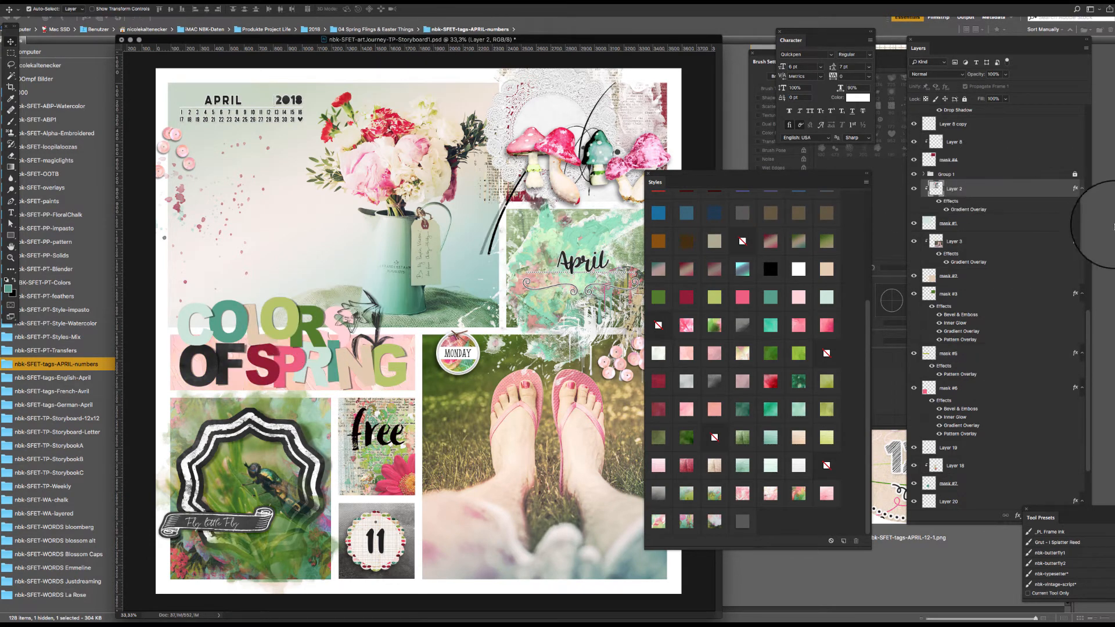
Step: Unlock Group 1 with the Colors of Spring word art and apply a green texture style to the second O of COLORS
{"action": "left_click", "coordinate": [1035, 173]}
{"action": "left_click", "coordinate": [964, 98]}
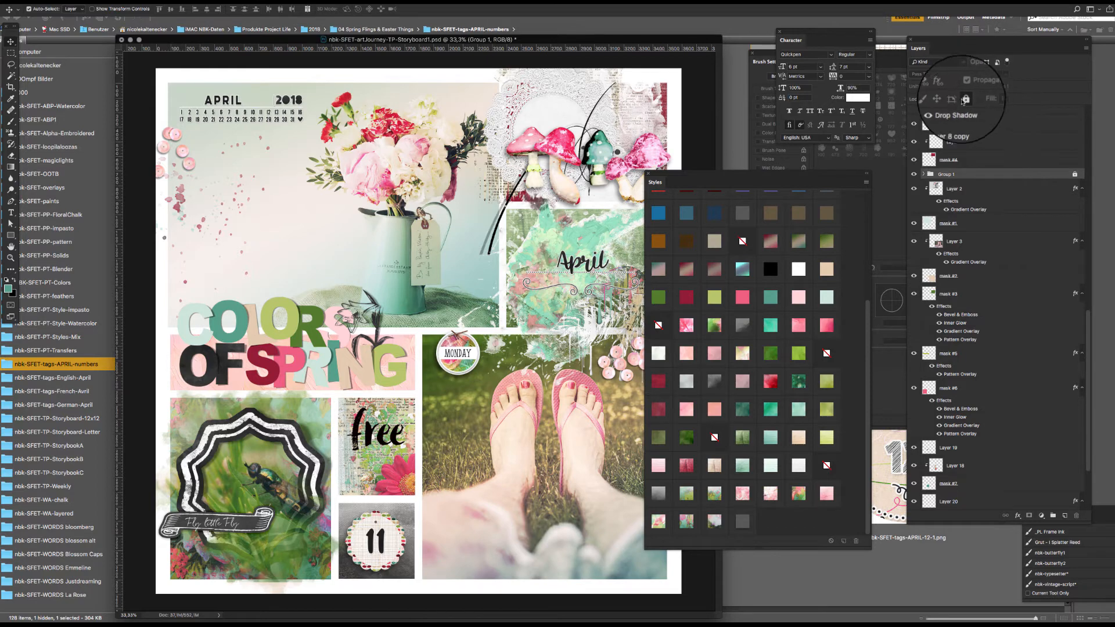
{"action": "left_click", "coordinate": [297, 320]}
{"action": "left_click", "coordinate": [665, 401]}
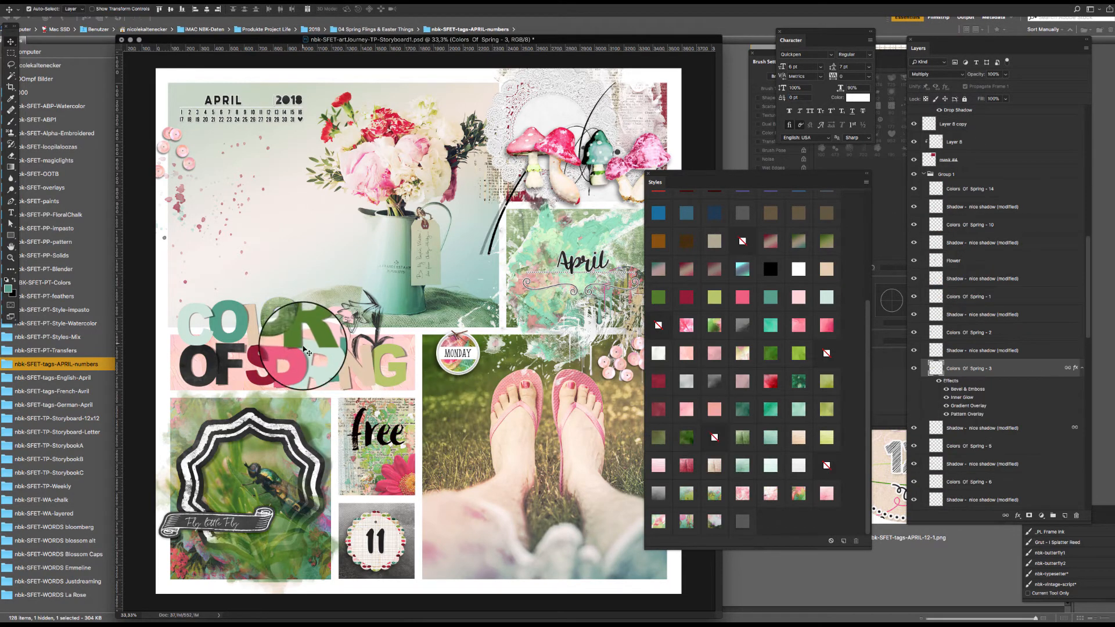
Step: Apply a teal texture style to the P and an emerald green texture style to the R of SPRING
{"action": "left_click", "coordinate": [293, 368]}
{"action": "left_click", "coordinate": [770, 437]}
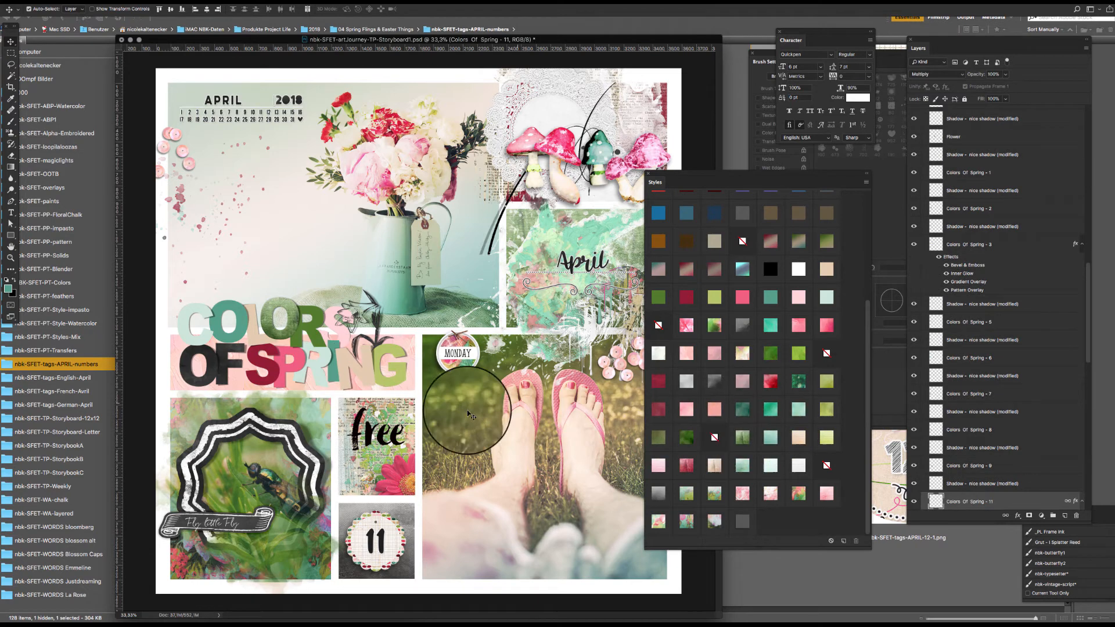
{"action": "left_click", "coordinate": [318, 374]}
{"action": "left_click", "coordinate": [798, 380]}
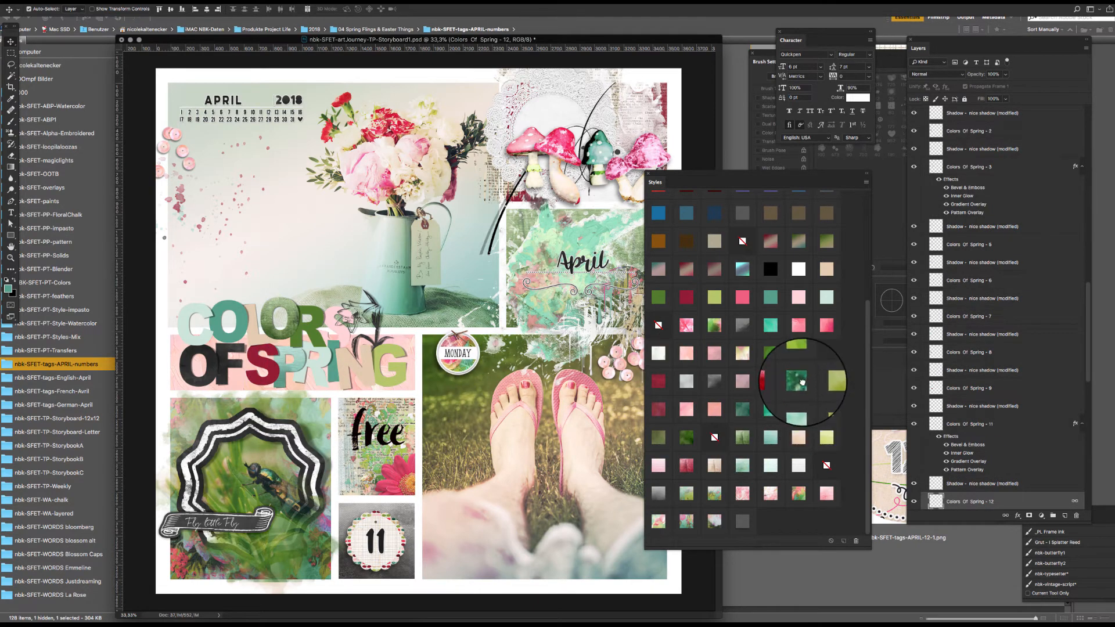
{"action": "left_click", "coordinate": [686, 465]}
Step: Apply the olive green texture style to the N and a textured red-pink style to the G of SPRING
{"action": "left_click", "coordinate": [355, 363]}
{"action": "left_click", "coordinate": [658, 437]}
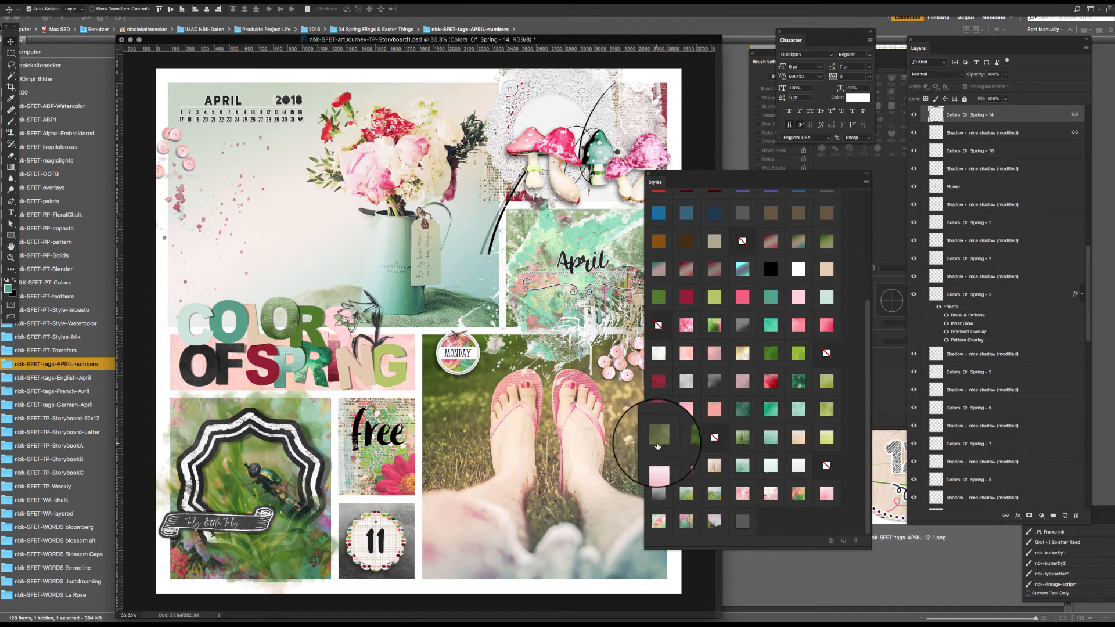
{"action": "left_click", "coordinate": [395, 382]}
{"action": "left_click", "coordinate": [396, 382]}
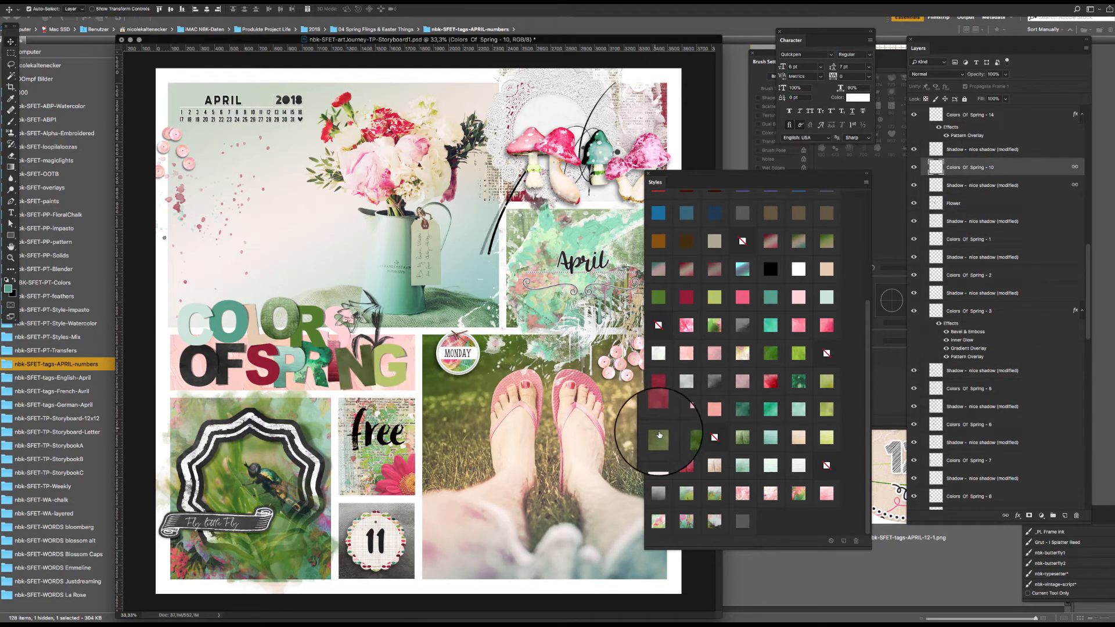
{"action": "left_click", "coordinate": [685, 409]}
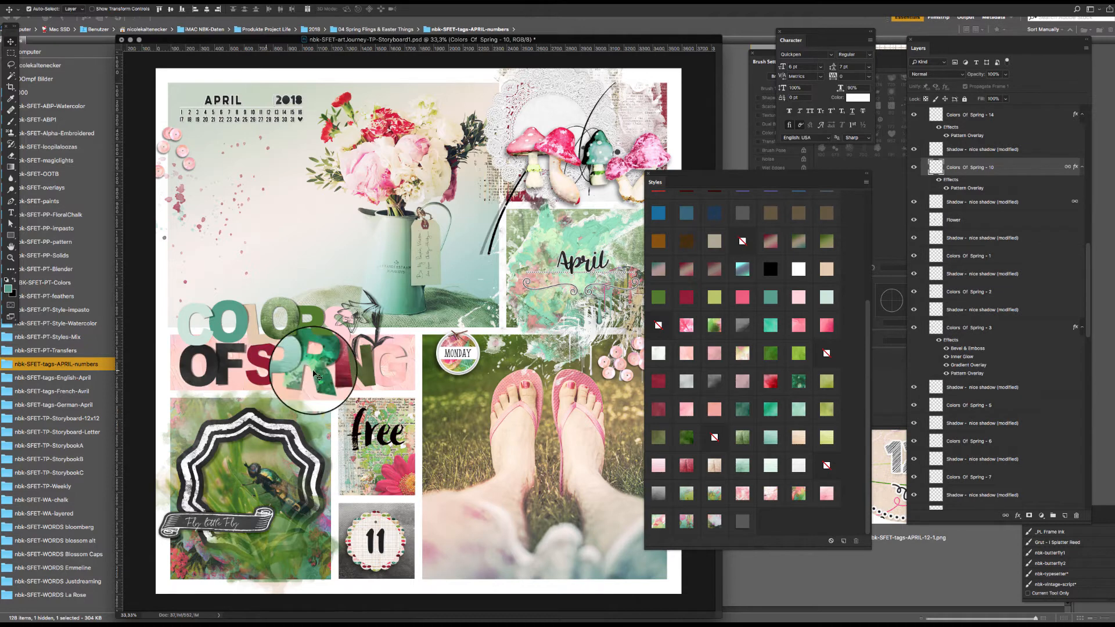
{"action": "left_click", "coordinate": [685, 466]}
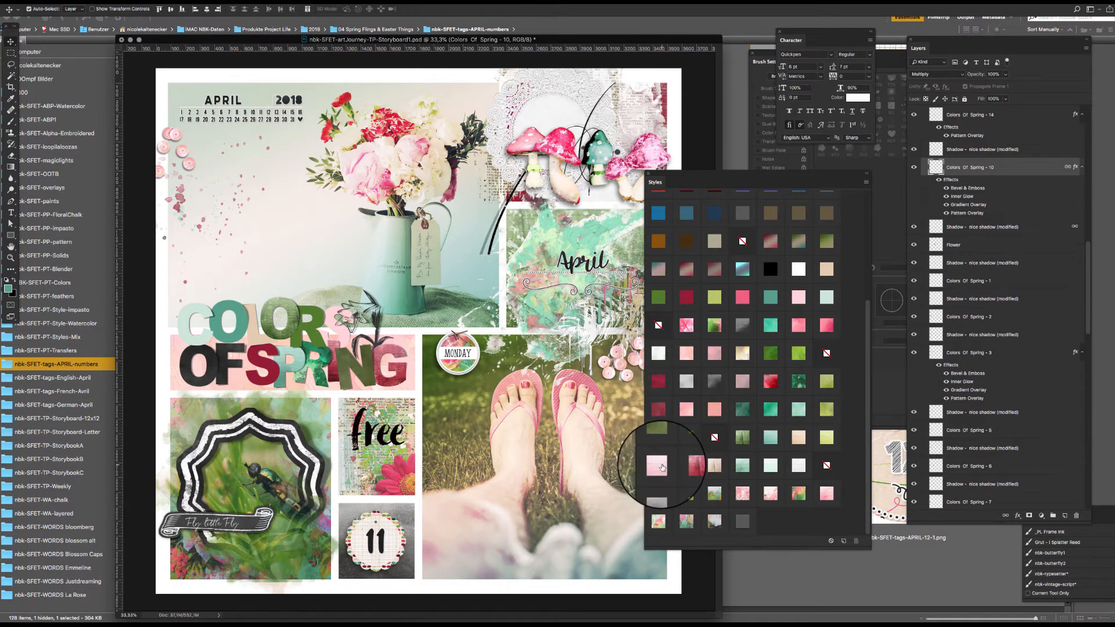
Step: Apply green pattern styles to the L and the first O of COLORS
{"action": "left_click", "coordinate": [233, 370]}
{"action": "left_click", "coordinate": [254, 328]}
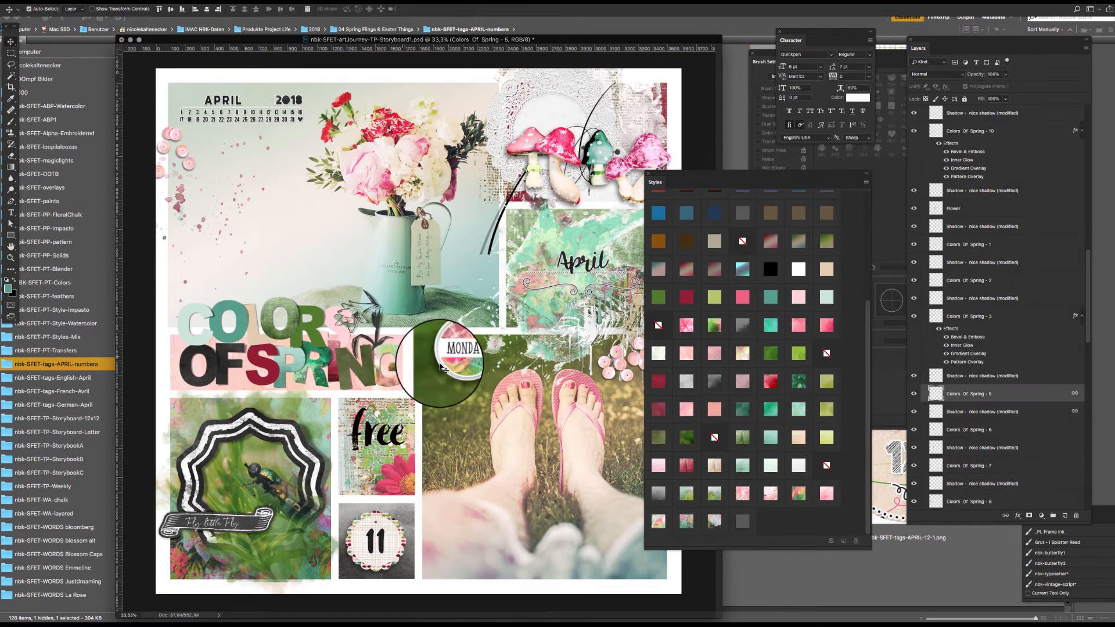
{"action": "left_click", "coordinate": [800, 408]}
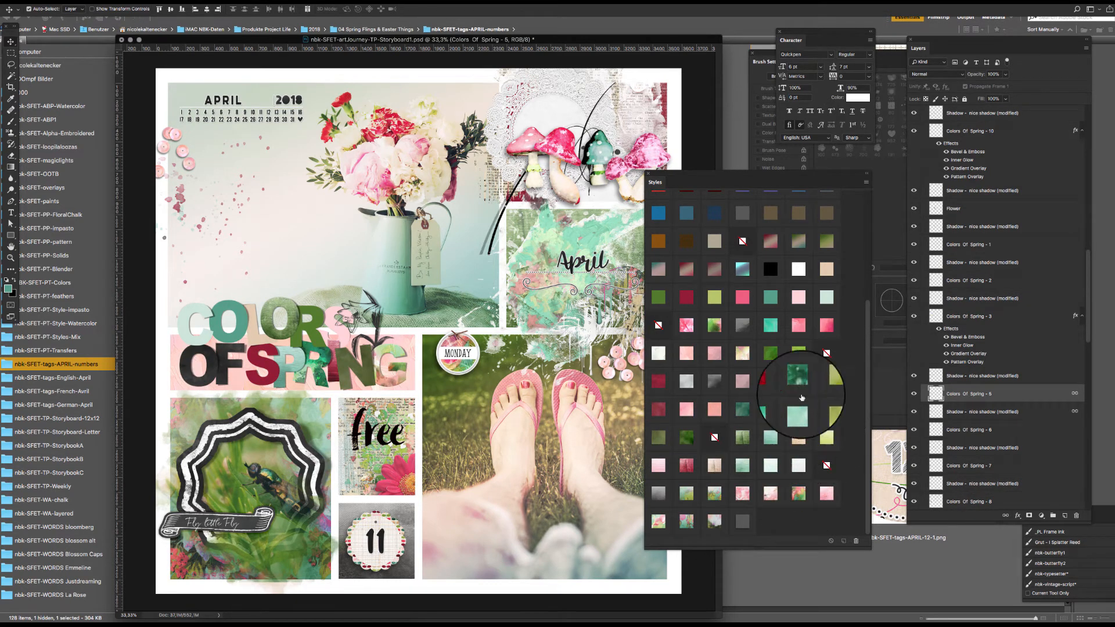
{"action": "left_click", "coordinate": [239, 319]}
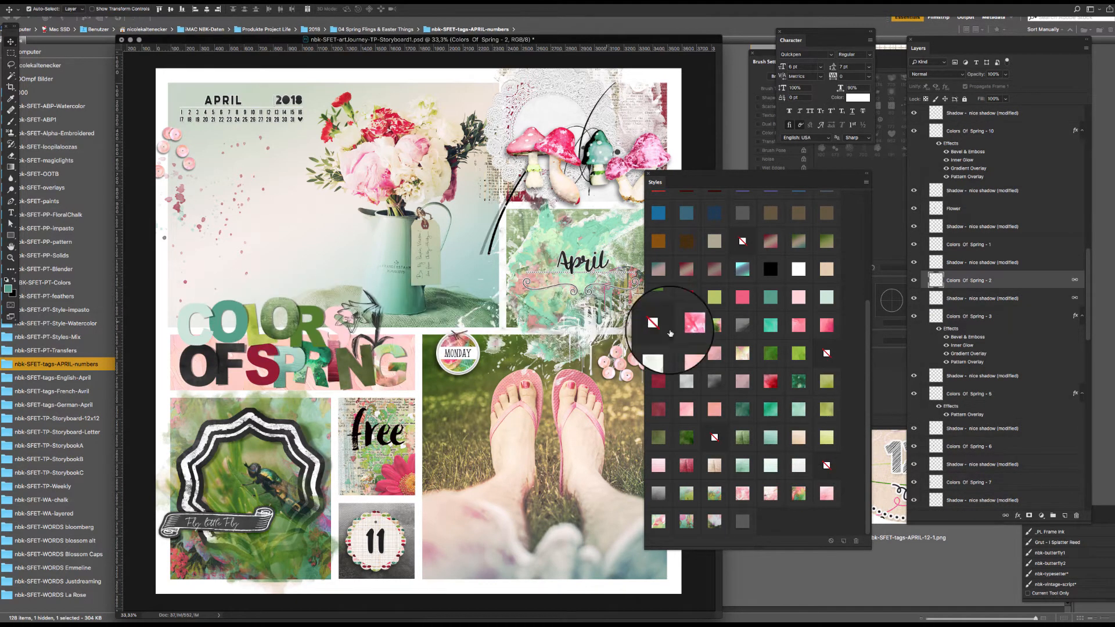
{"action": "left_click", "coordinate": [797, 356]}
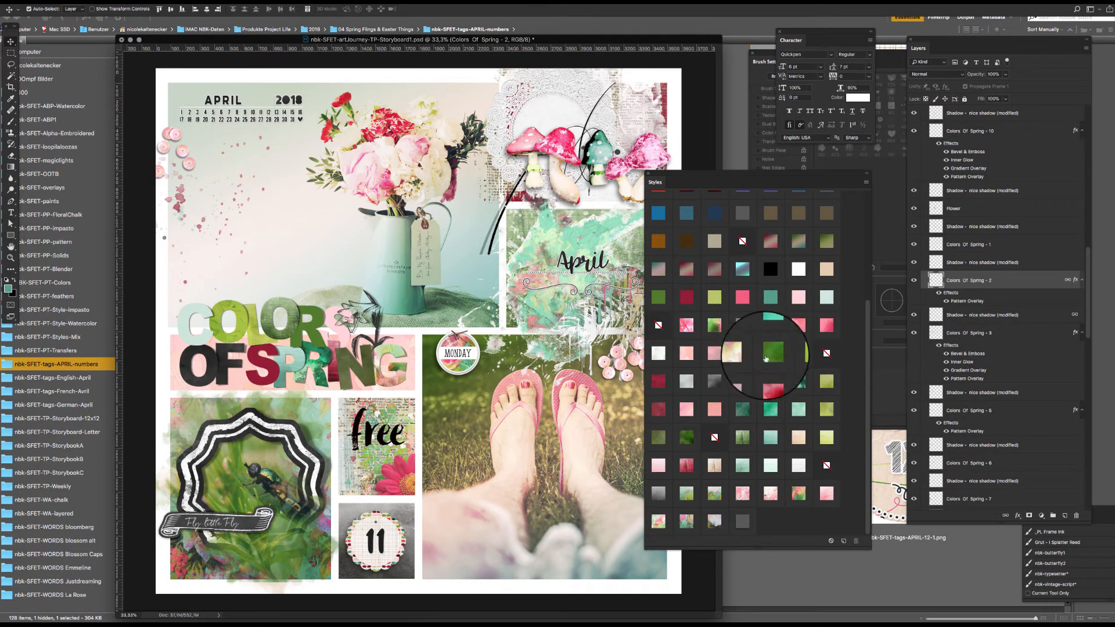
Step: Apply the plain light green style to the C and the dark green texture style to the R of COLORS
{"action": "left_click", "coordinate": [212, 328]}
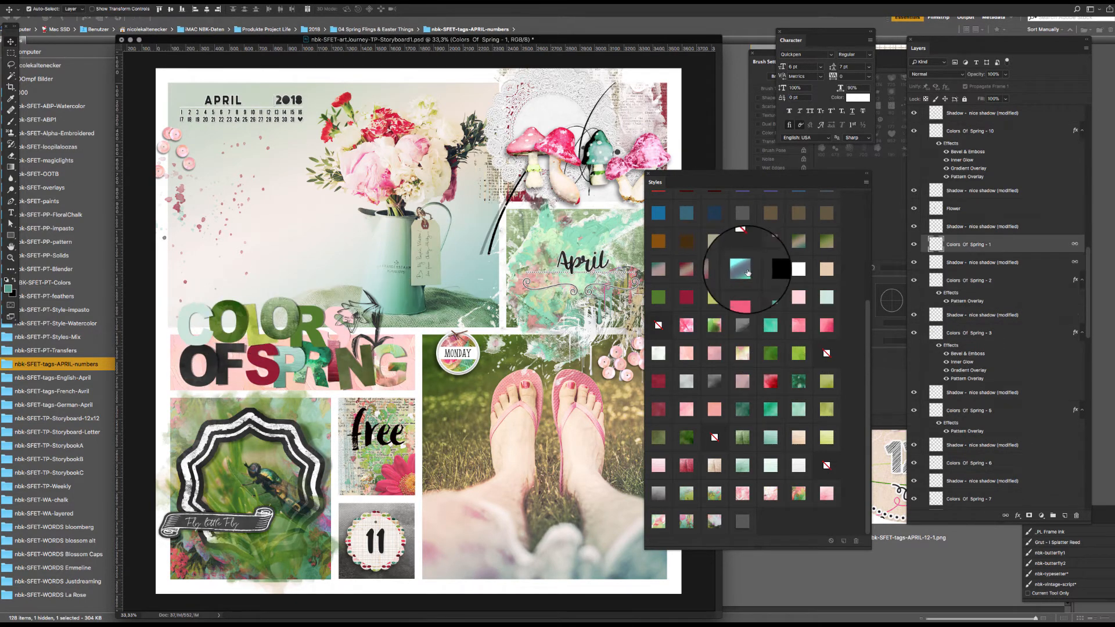
{"action": "left_click", "coordinate": [714, 297]}
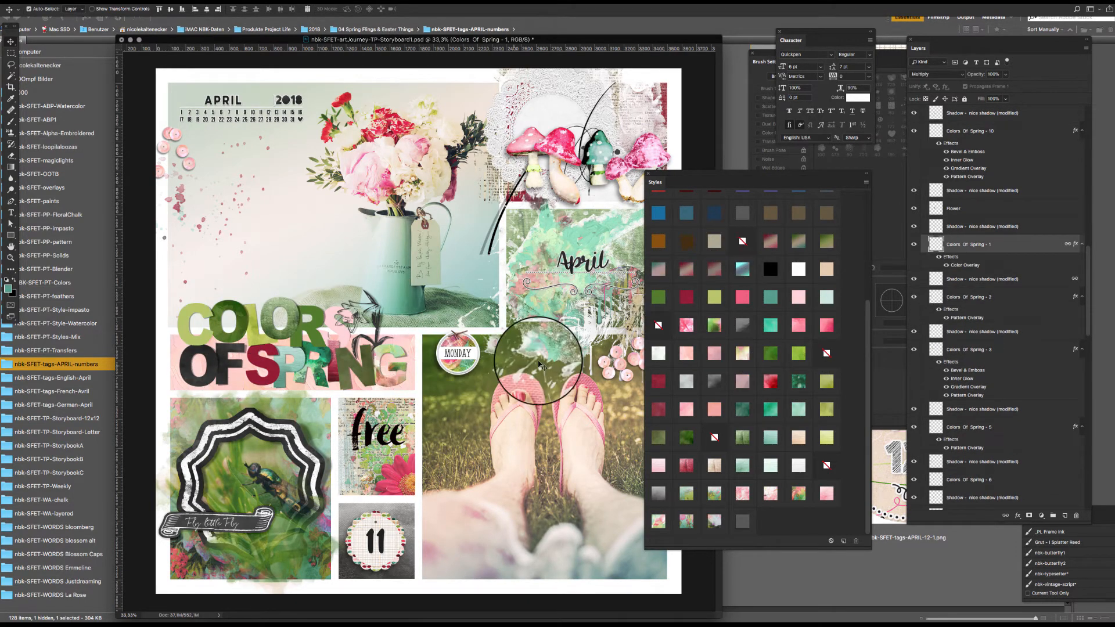
{"action": "left_click", "coordinate": [317, 324]}
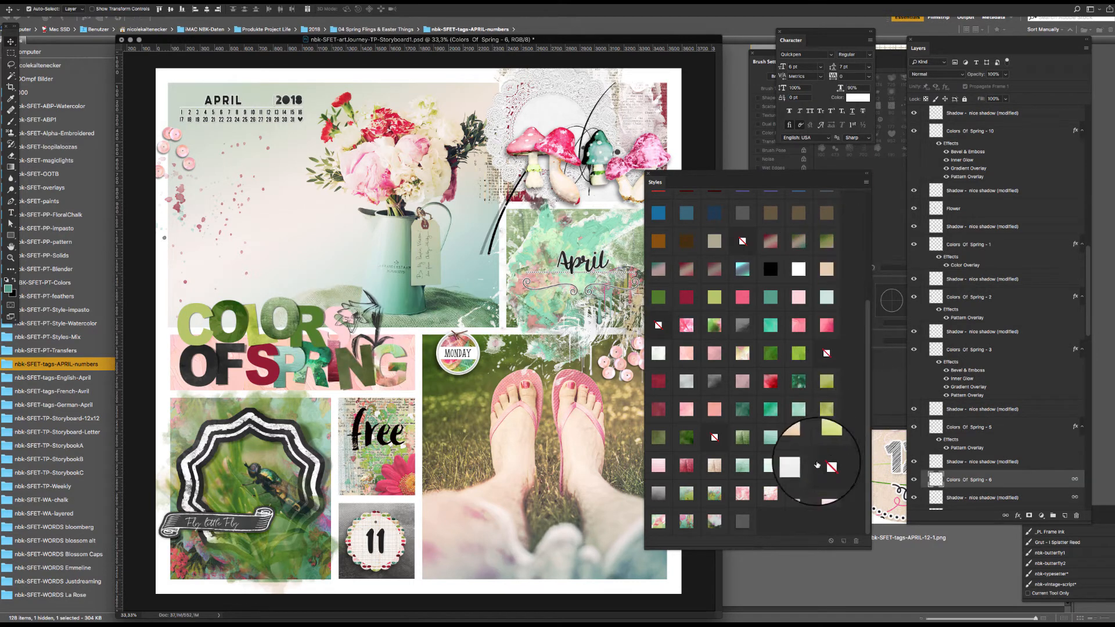
{"action": "left_click", "coordinate": [715, 493]}
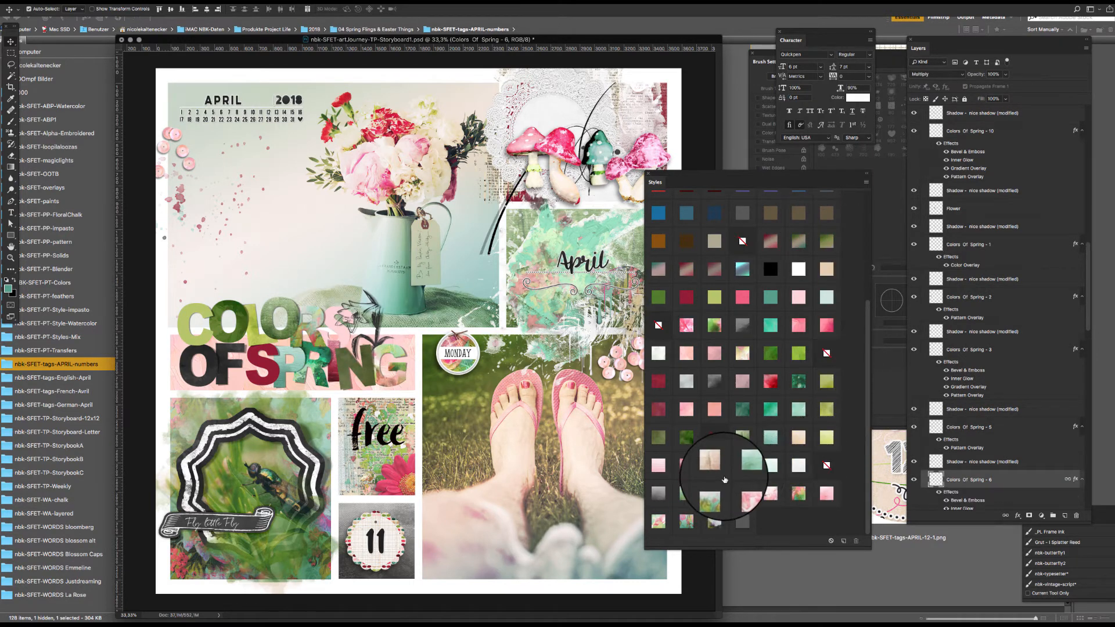
{"action": "left_click", "coordinate": [685, 438]}
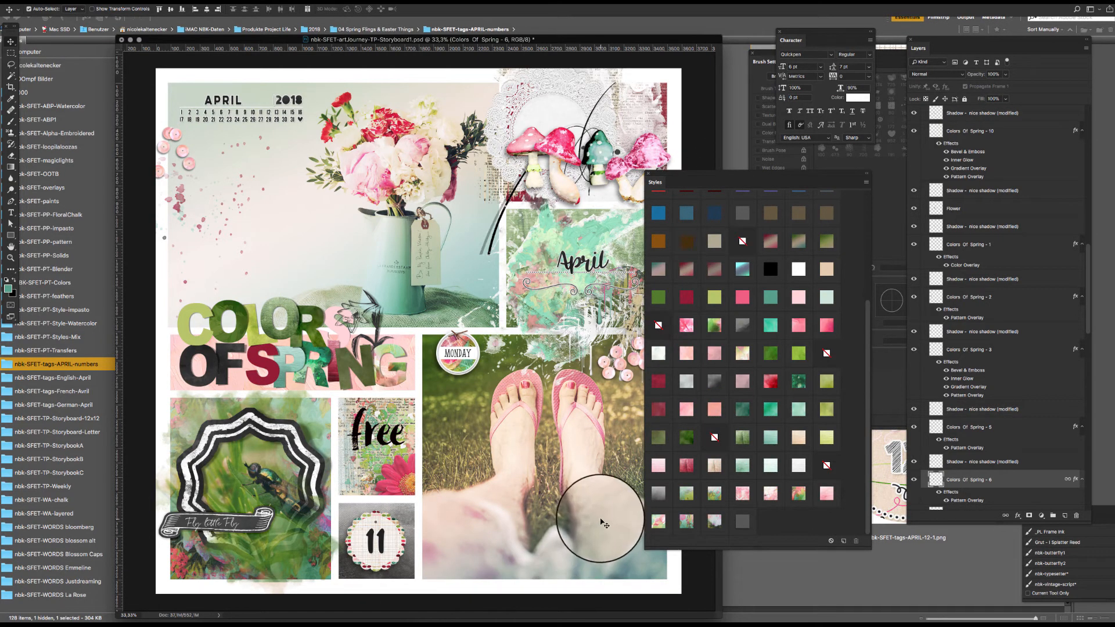
Step: Arrange the page window and the Styles panel side by side and show the whole page at 25% zoom
{"action": "left_click_drag", "start_coordinate": [620, 40], "coordinate": [550, 39]}
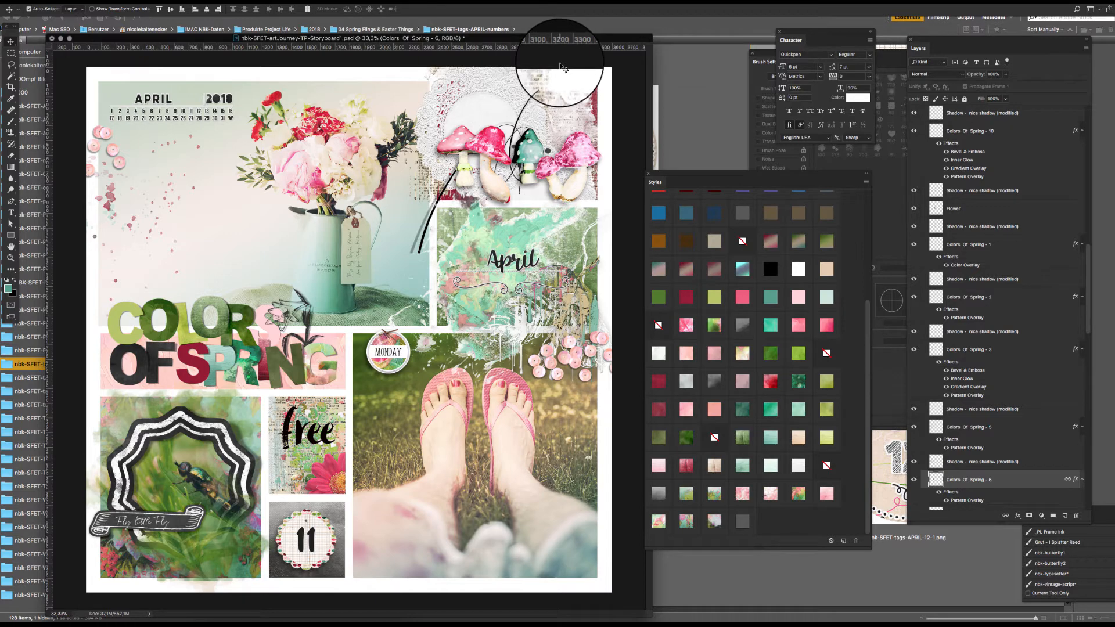
{"action": "left_click_drag", "start_coordinate": [673, 181], "coordinate": [716, 162]}
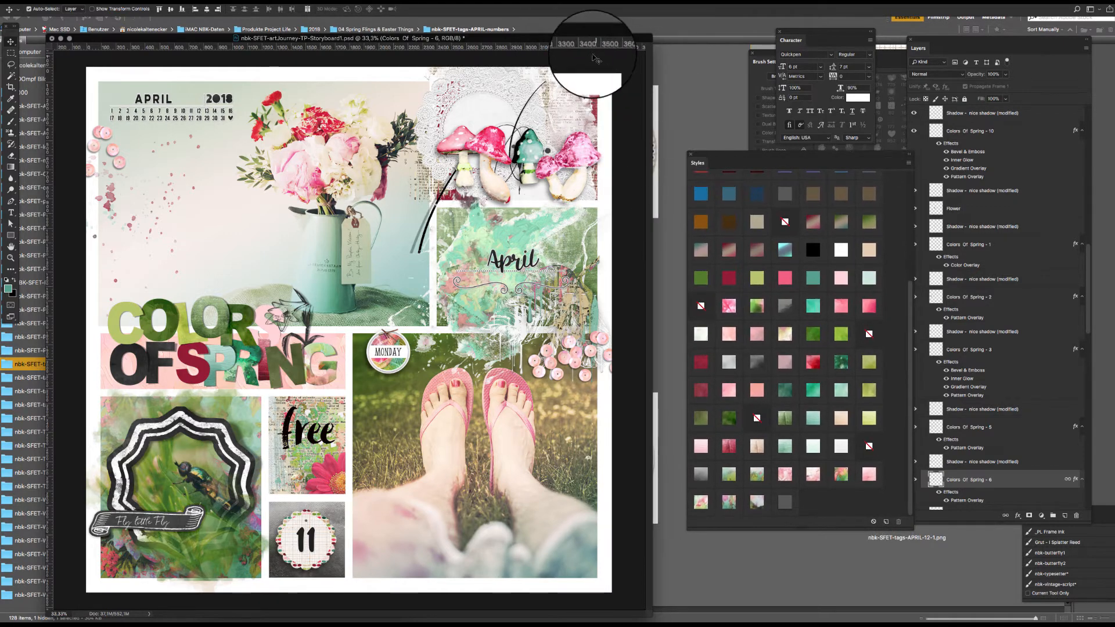
{"action": "left_click_drag", "start_coordinate": [595, 38], "coordinate": [619, 40]}
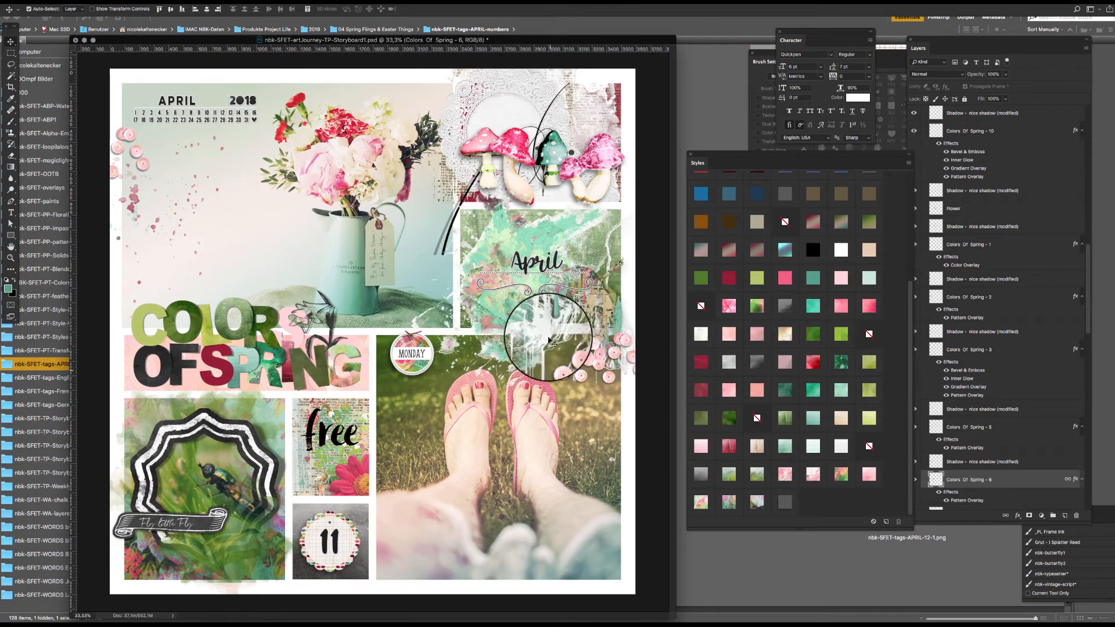
{"action": "left_click_drag", "start_coordinate": [550, 341], "coordinate": [600, 247]}
{"action": "key", "text": "super+minus"}
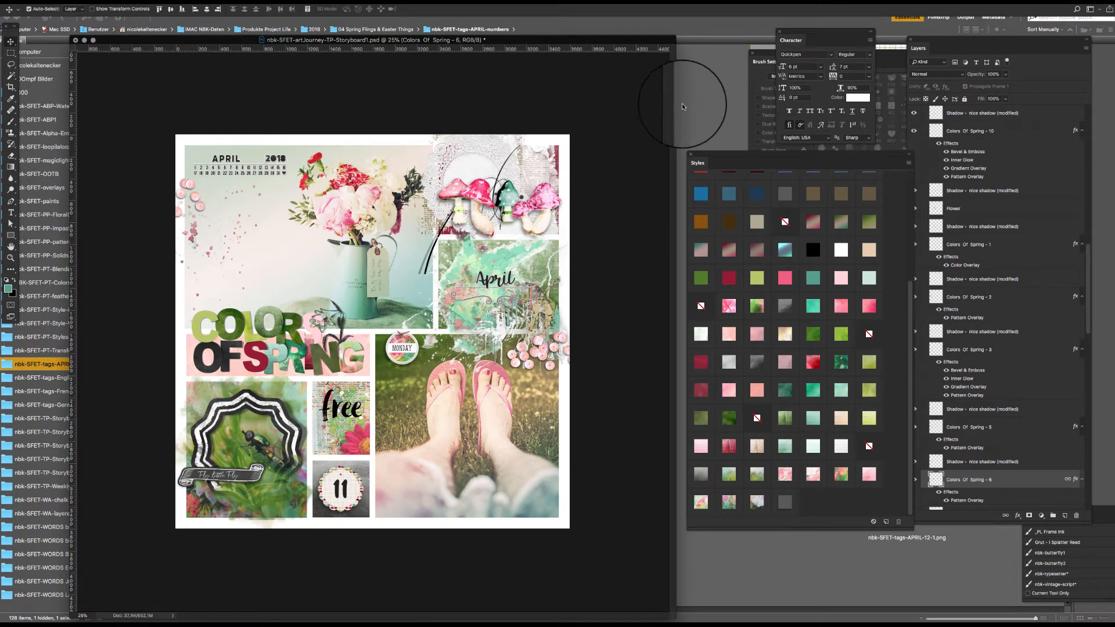
Step: Switch to Bridge and look through the storyboard templates in the nbk-SFET-TP-Storyboard-12x12 folder
{"action": "left_click", "coordinate": [698, 88]}
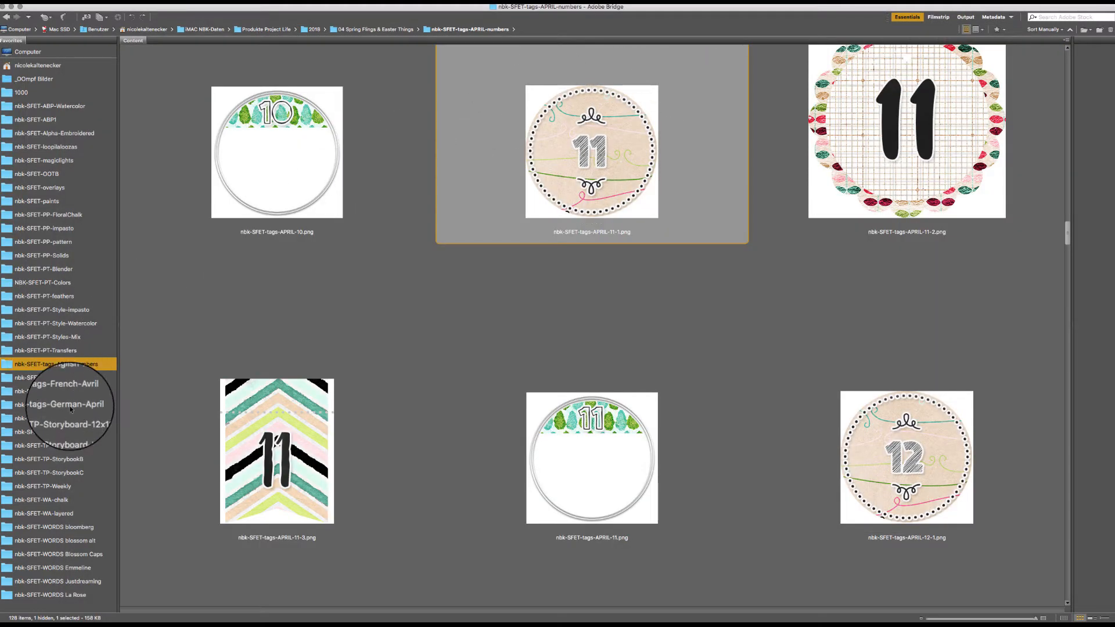
{"action": "left_click", "coordinate": [95, 418]}
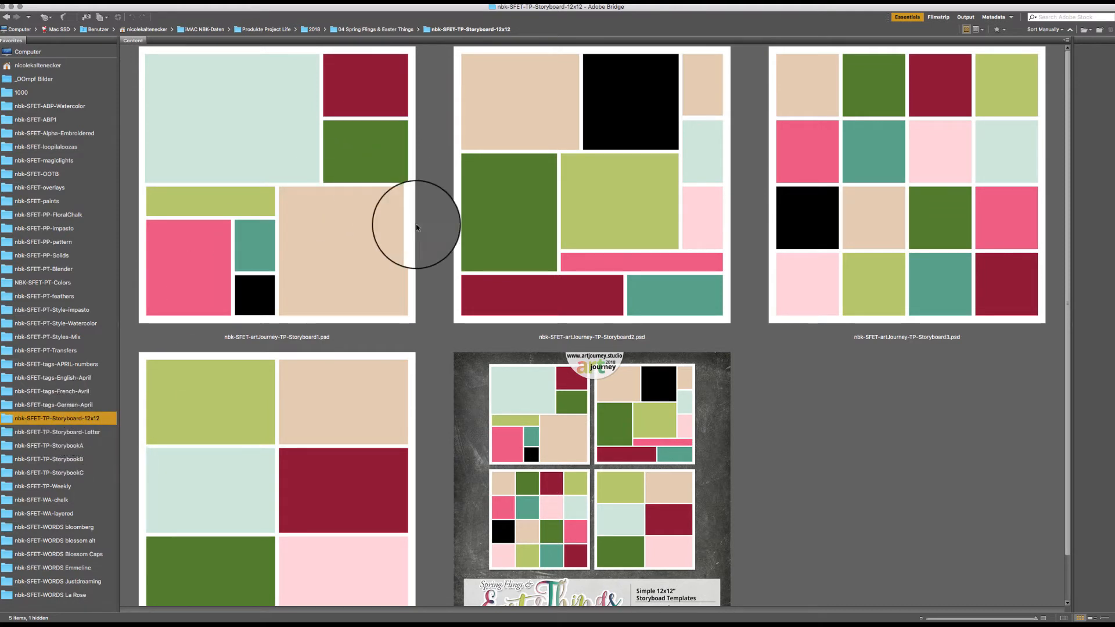
{"action": "left_click", "coordinate": [241, 164]}
{"action": "left_click", "coordinate": [593, 140]}
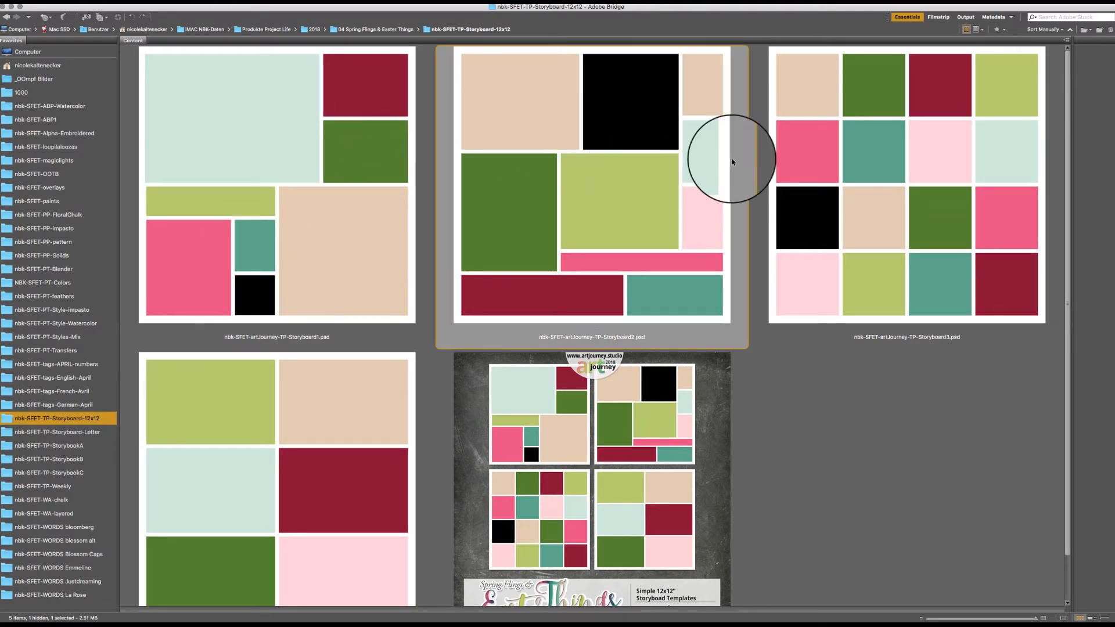
{"action": "left_click", "coordinate": [926, 162]}
{"action": "left_click", "coordinate": [330, 460]}
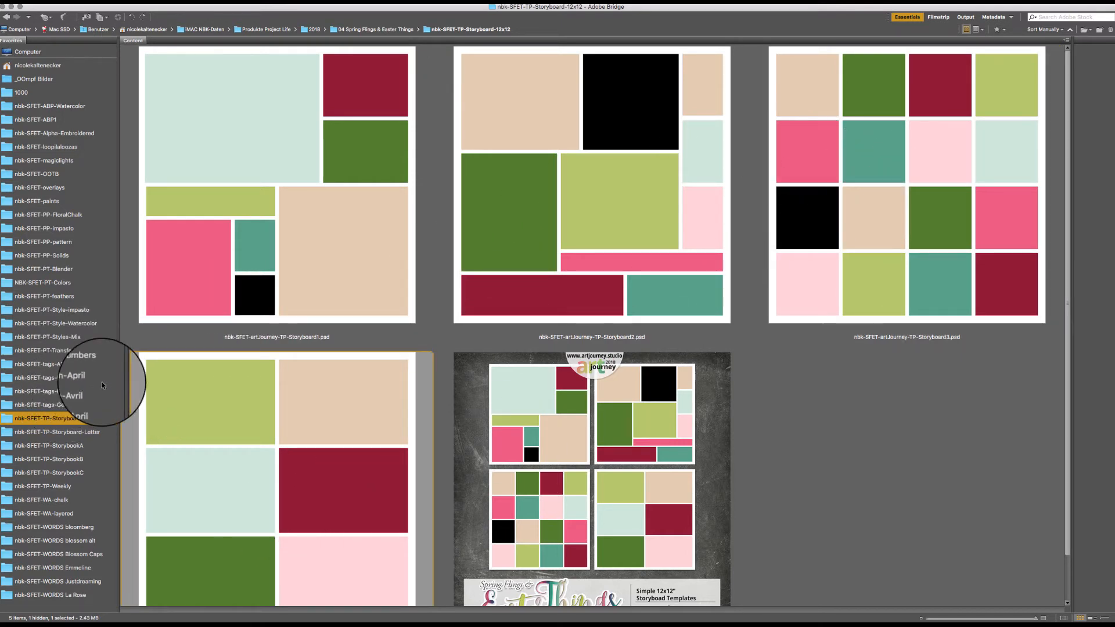
Step: Look through the templates in the nbk-SFET-TP-Storyboard-Letter and nbk-SFET-TP-StorybookA folders
{"action": "left_click", "coordinate": [95, 435]}
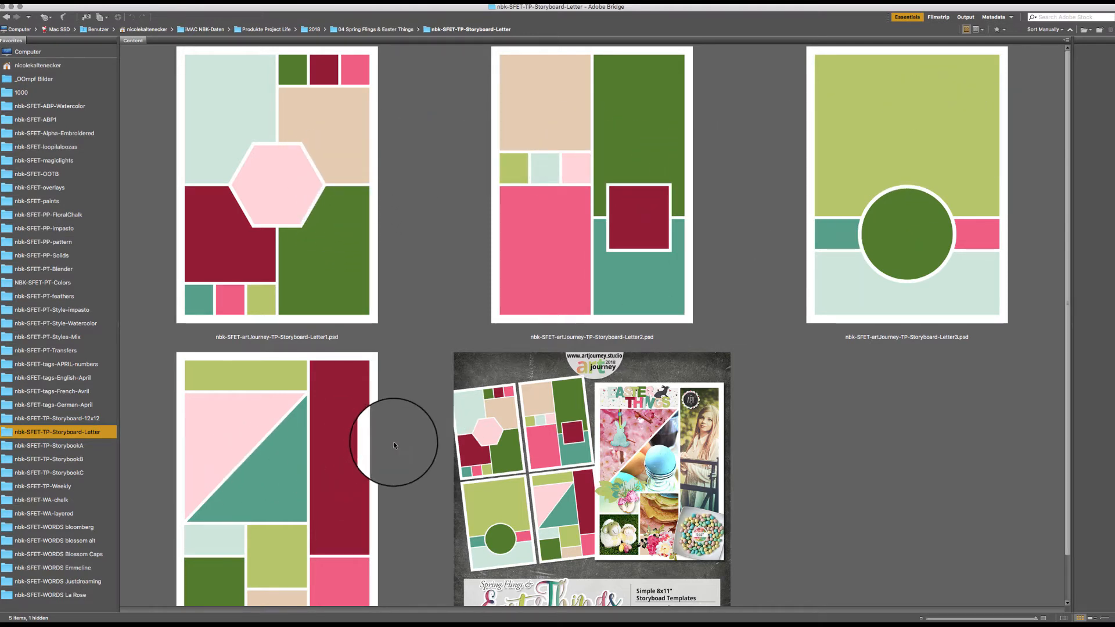
{"action": "left_click", "coordinate": [382, 201]}
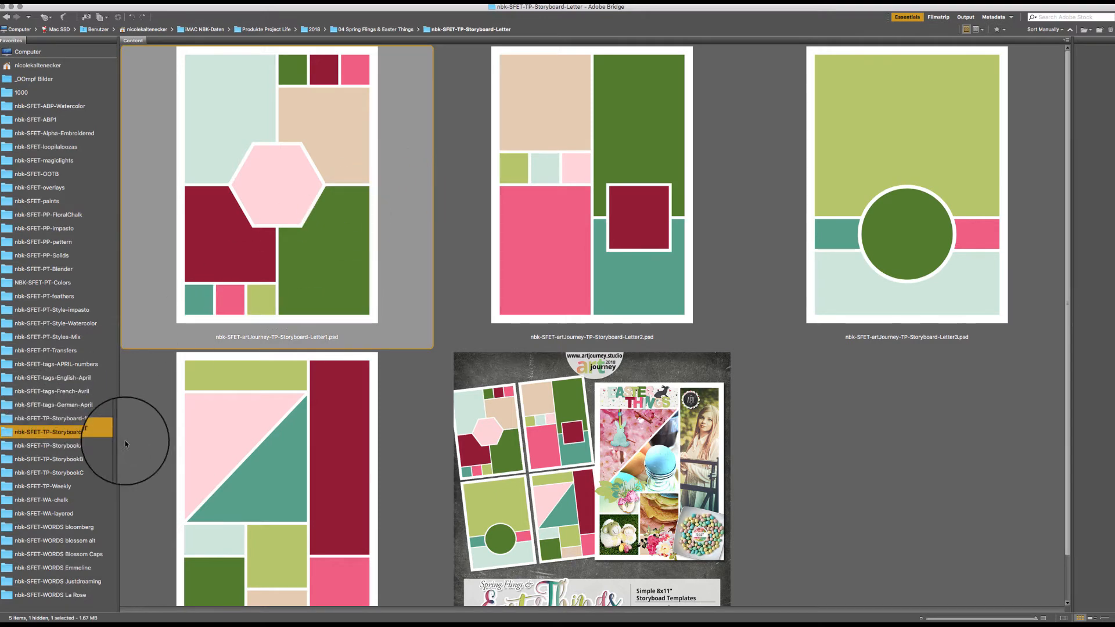
{"action": "left_click", "coordinate": [87, 446]}
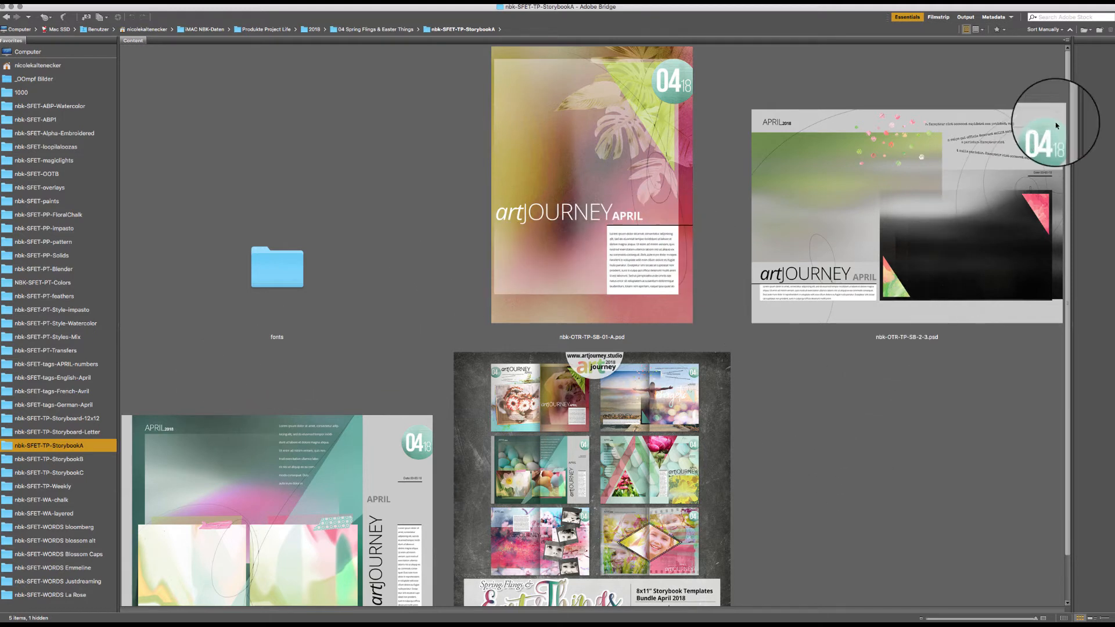
{"action": "scroll", "coordinate": [1067, 126], "scroll_direction": "down", "scroll_amount": 1}
{"action": "left_click_drag", "start_coordinate": [1067, 126], "coordinate": [1067, 132]}
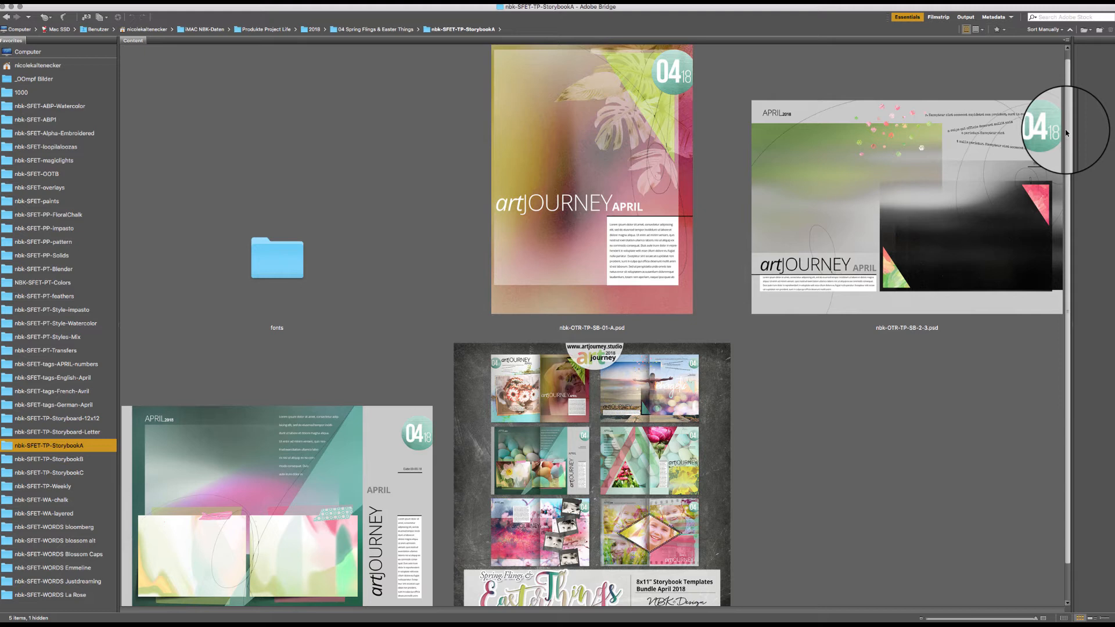
{"action": "left_click_drag", "start_coordinate": [1067, 132], "coordinate": [1065, 139]}
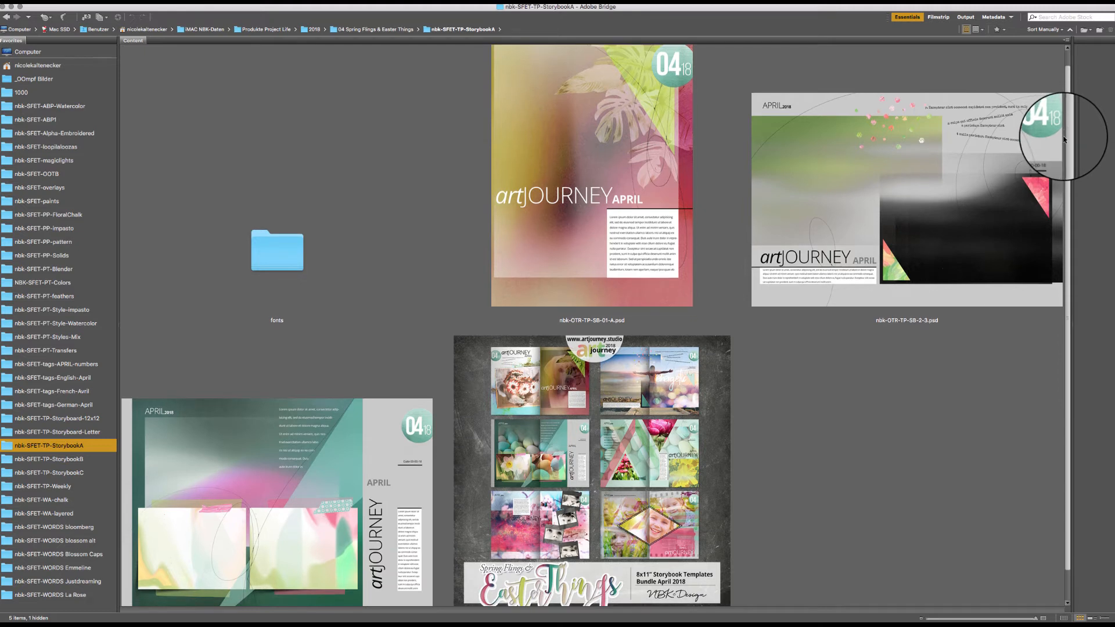
{"action": "left_click_drag", "start_coordinate": [1064, 140], "coordinate": [1062, 169]}
{"action": "left_click_drag", "start_coordinate": [1068, 120], "coordinate": [1045, 11]}
Step: Open the nbk-OTR-TP-SB-12-A.psd template from the nbk-SFET-TP-StorybookC folder in Photoshop and place its window over the storyboard page
{"action": "left_click", "coordinate": [100, 471]}
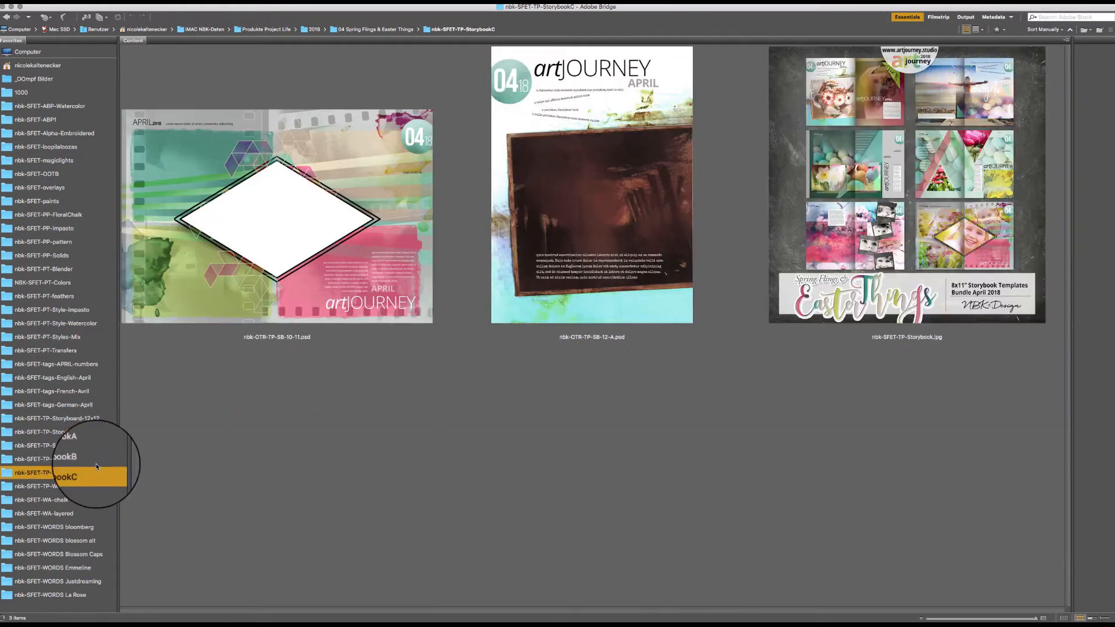
{"action": "left_click", "coordinate": [656, 121]}
{"action": "double_click", "coordinate": [659, 126]}
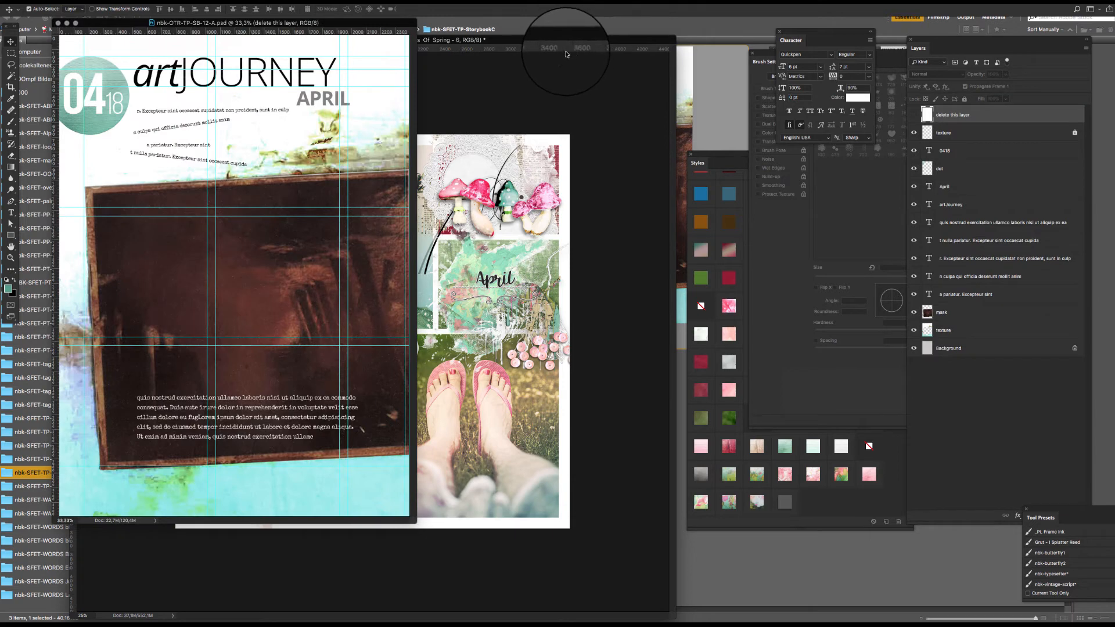
{"action": "left_click_drag", "start_coordinate": [345, 23], "coordinate": [533, 51]}
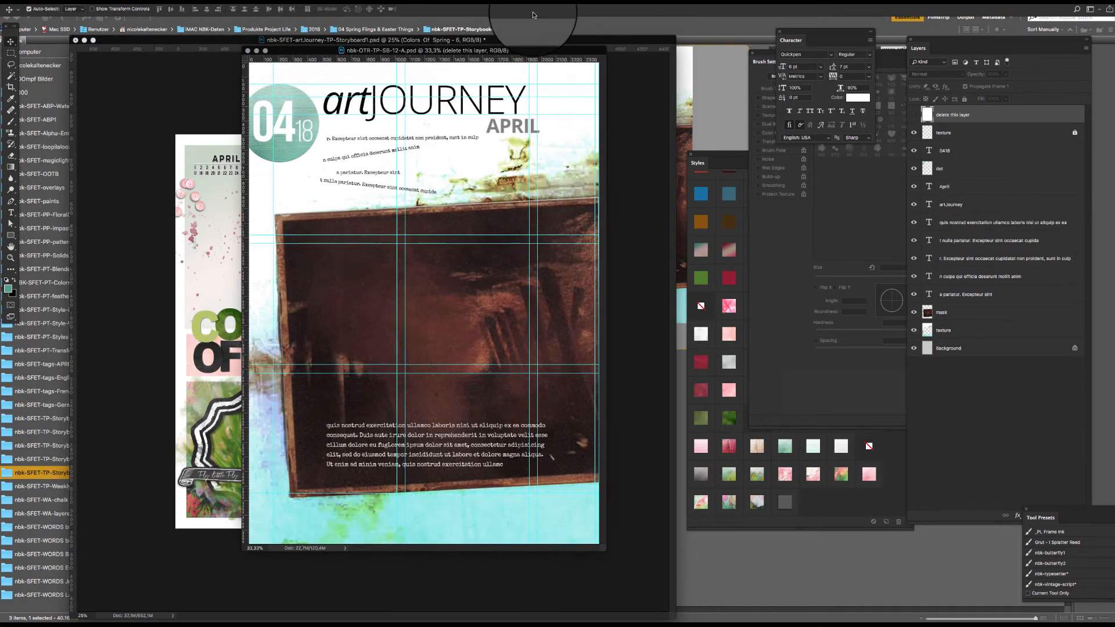
Step: Hide the guides in the storybook template and check the "delete this layer" layer by showing it and hiding it again
{"action": "key", "text": "super+semicolon"}
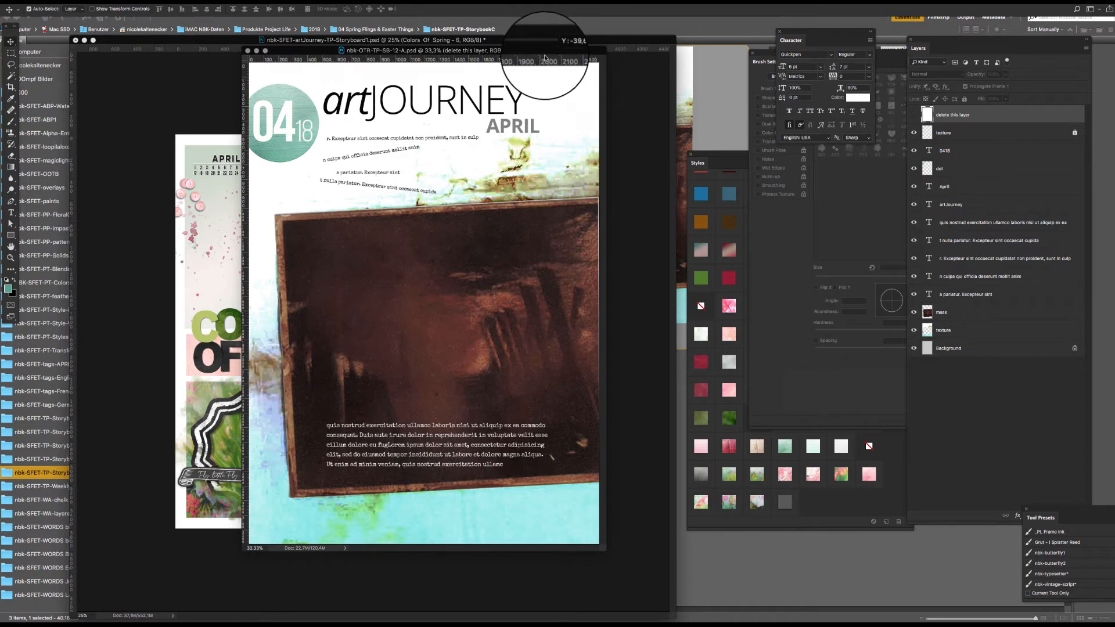
{"action": "left_click_drag", "start_coordinate": [544, 58], "coordinate": [537, 47]}
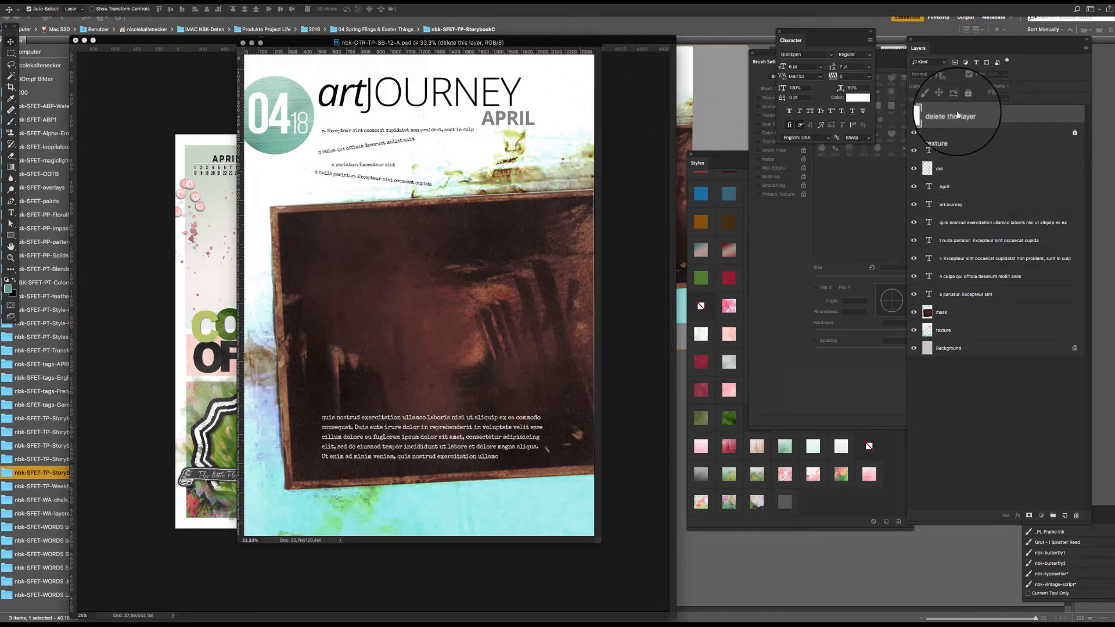
{"action": "left_click", "coordinate": [914, 116]}
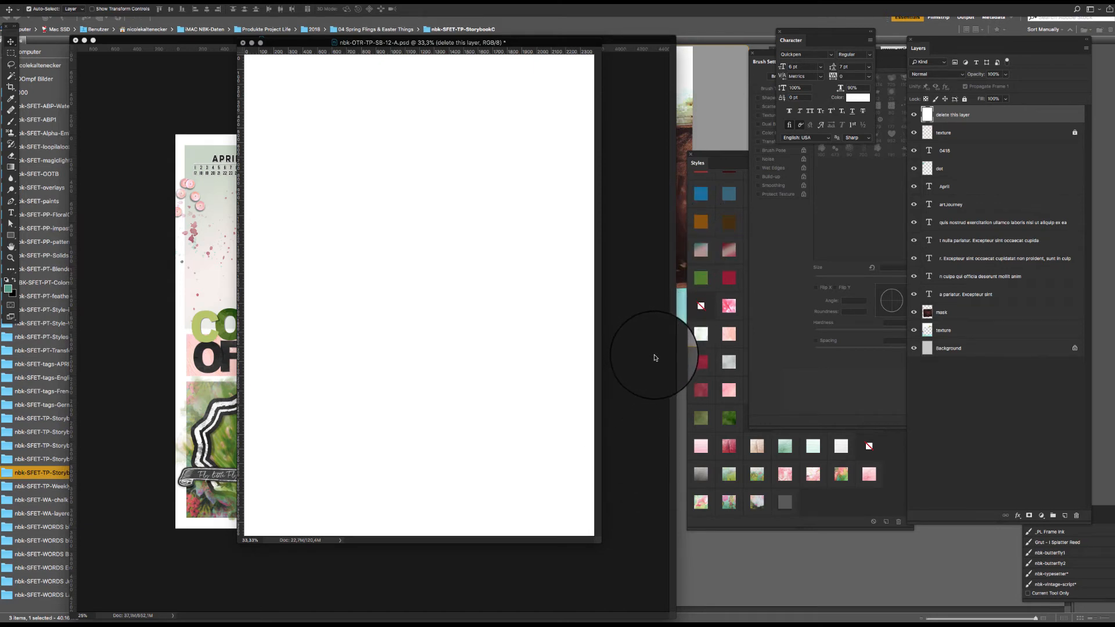
{"action": "left_click_drag", "start_coordinate": [560, 43], "coordinate": [542, 40]}
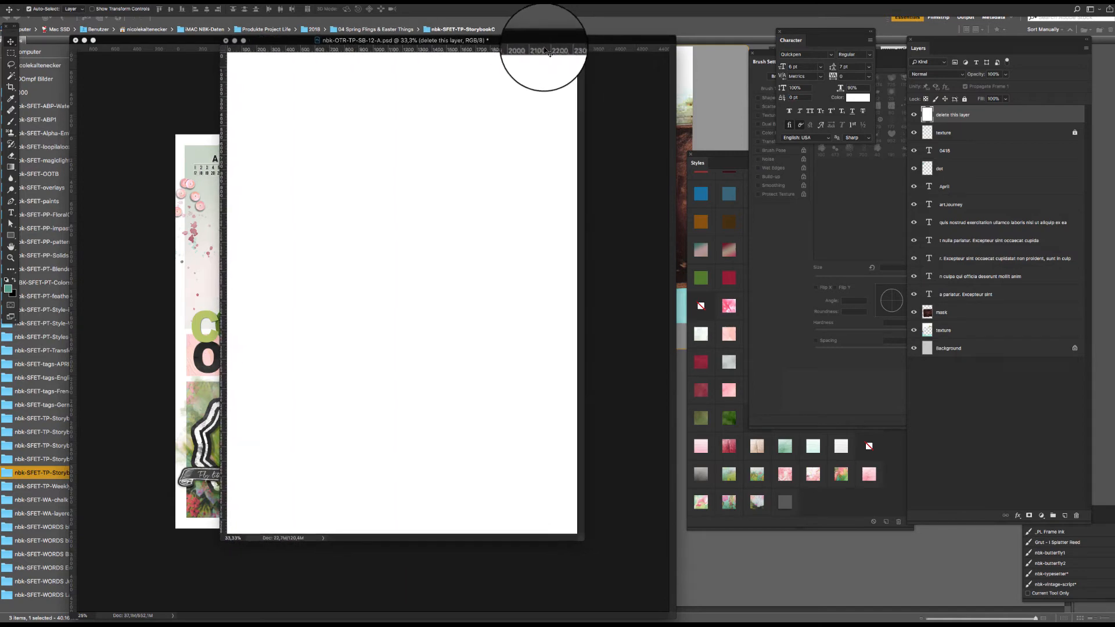
{"action": "left_click", "coordinate": [913, 116]}
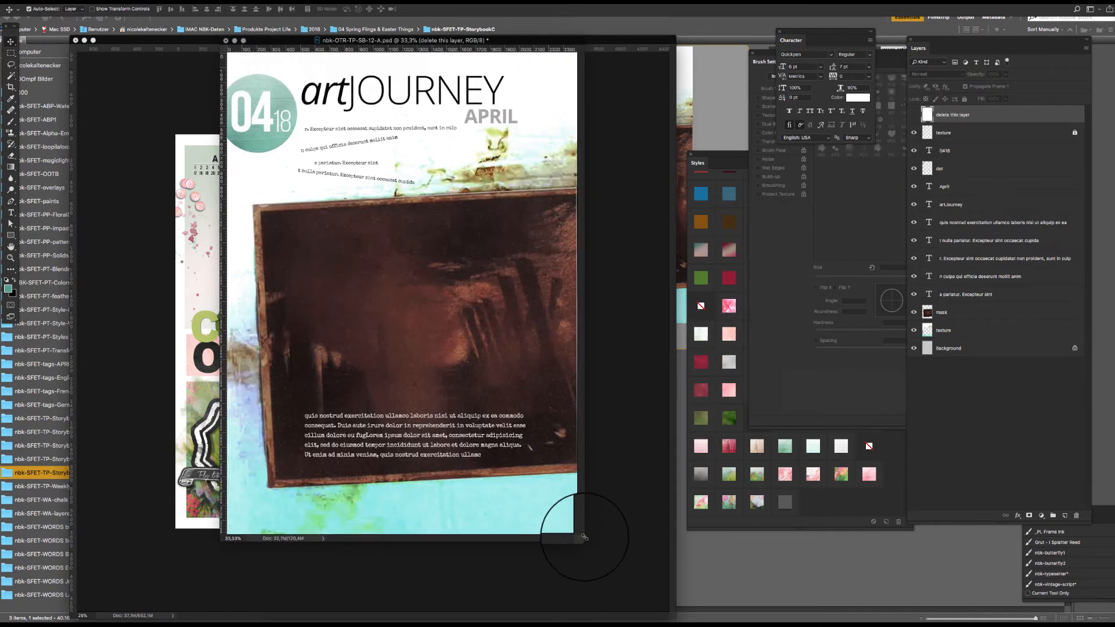
Step: Enlarge the template window to leave space around the page, then select the mask layer and toggle its visibility off and on
{"action": "left_click_drag", "start_coordinate": [579, 538], "coordinate": [675, 587]}
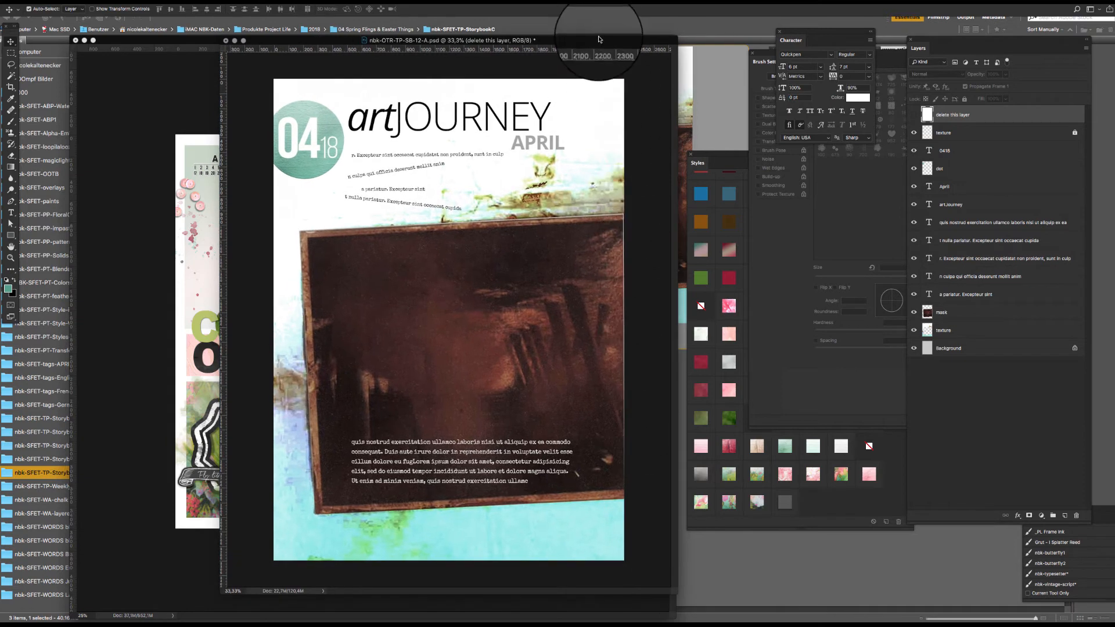
{"action": "left_click_drag", "start_coordinate": [598, 40], "coordinate": [595, 36]}
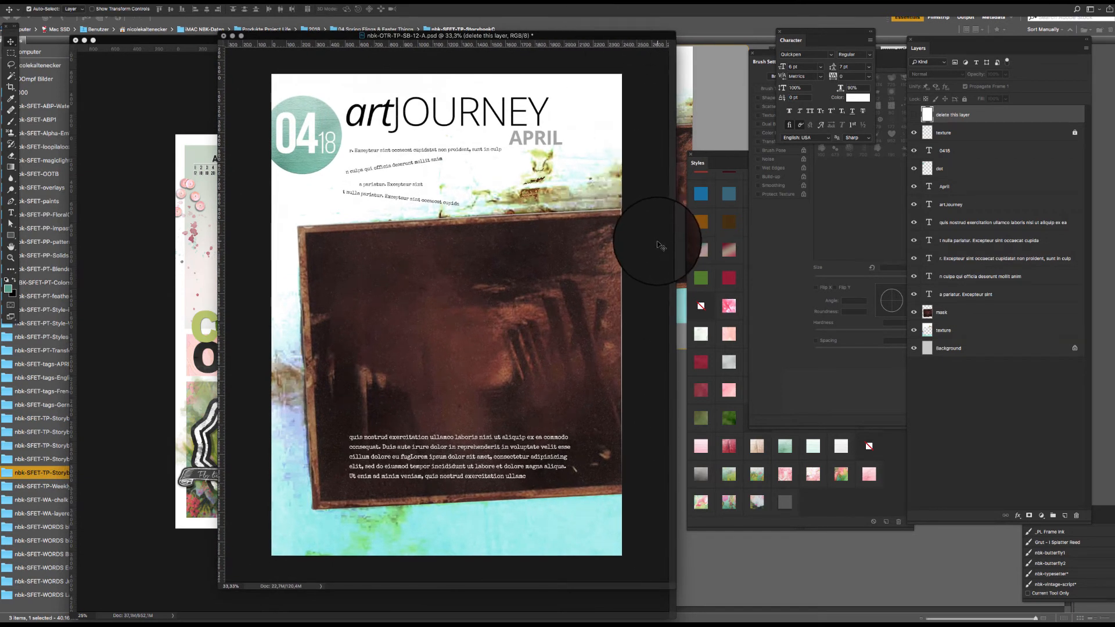
{"action": "left_click", "coordinate": [626, 232]}
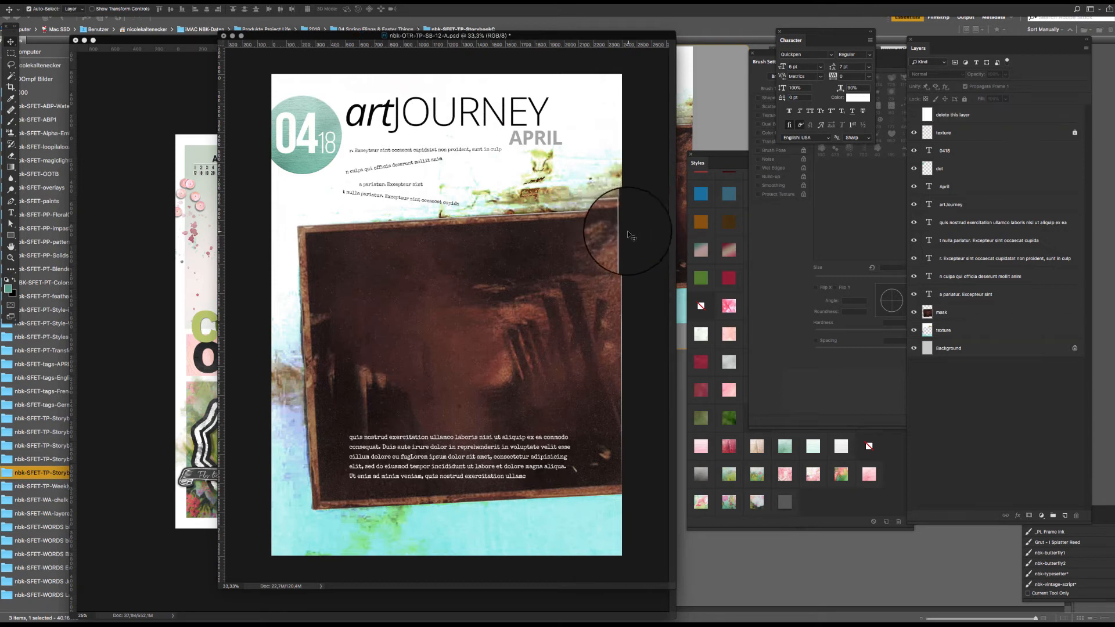
{"action": "left_click", "coordinate": [605, 241]}
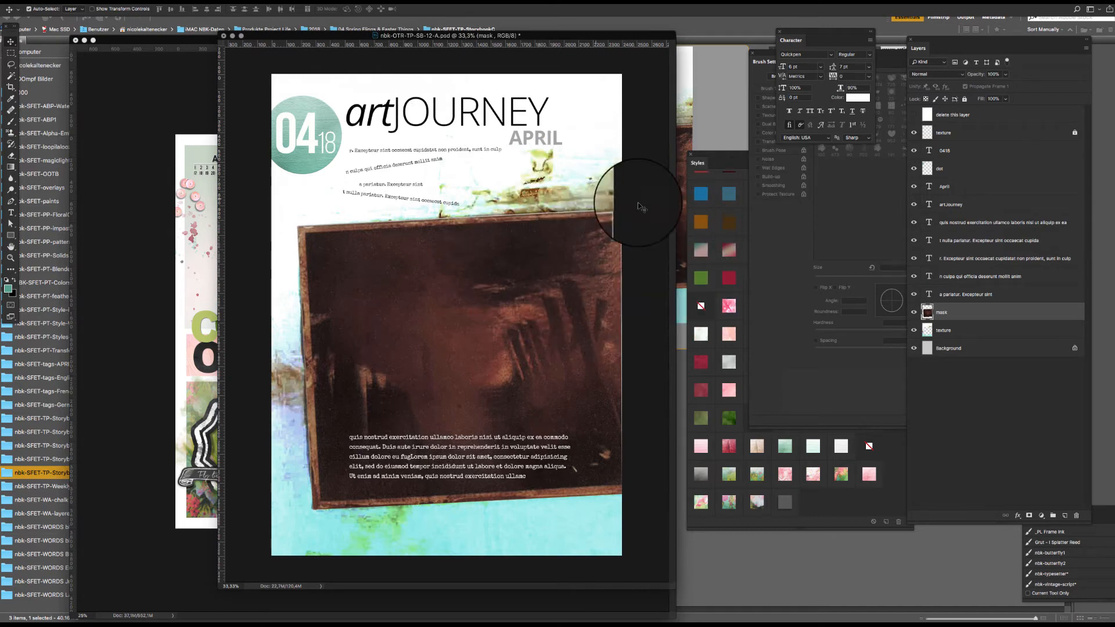
{"action": "left_click_drag", "start_coordinate": [586, 36], "coordinate": [580, 37]}
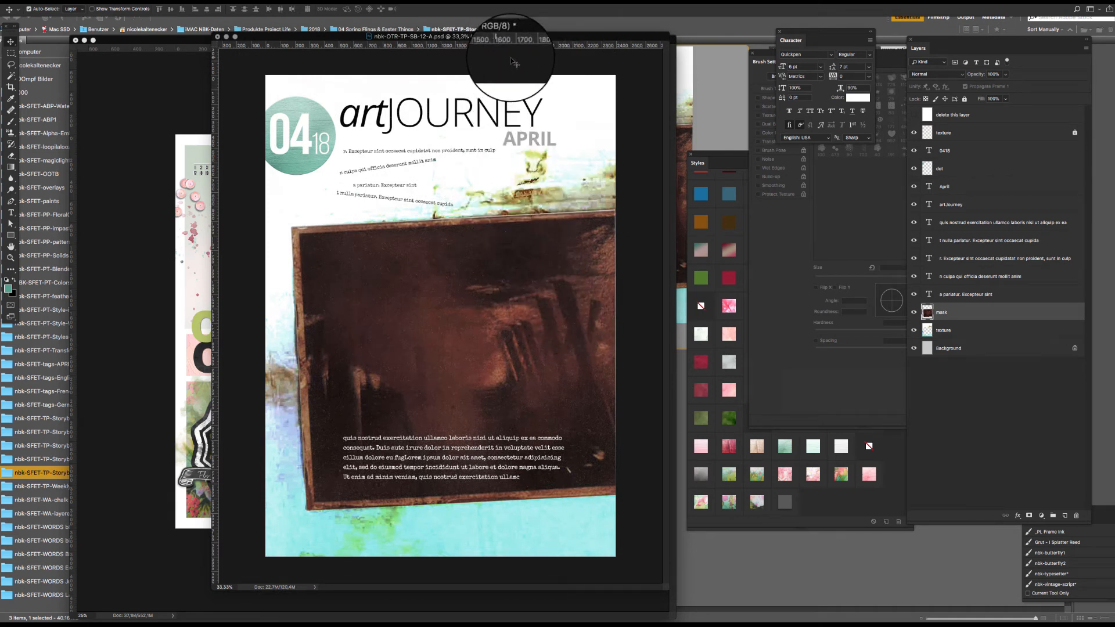
{"action": "left_click_drag", "start_coordinate": [549, 37], "coordinate": [548, 39]}
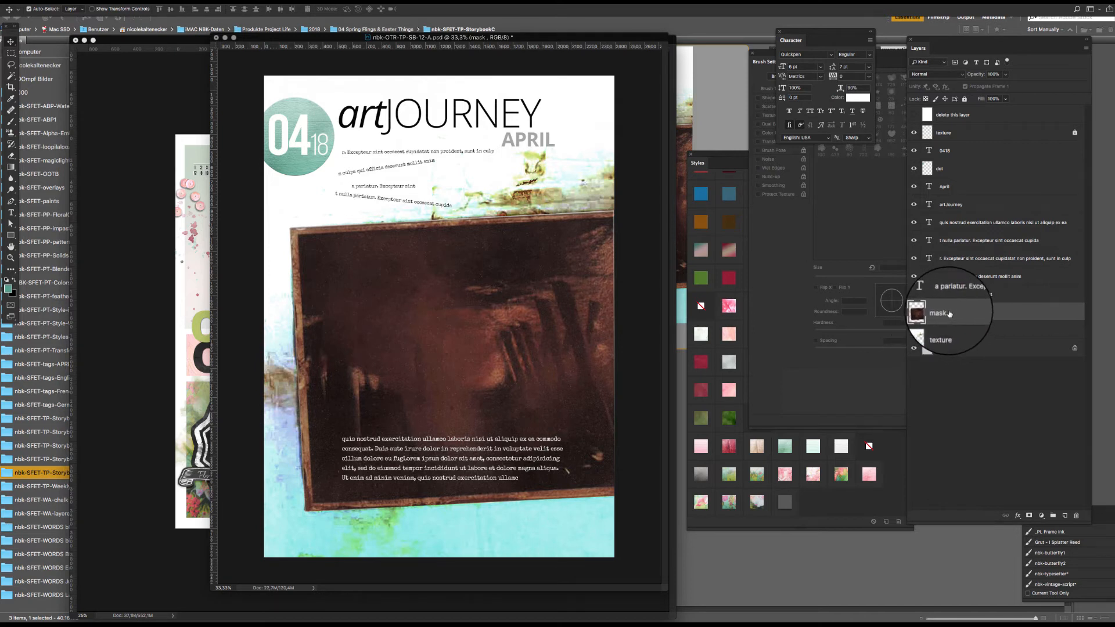
{"action": "left_click", "coordinate": [913, 312]}
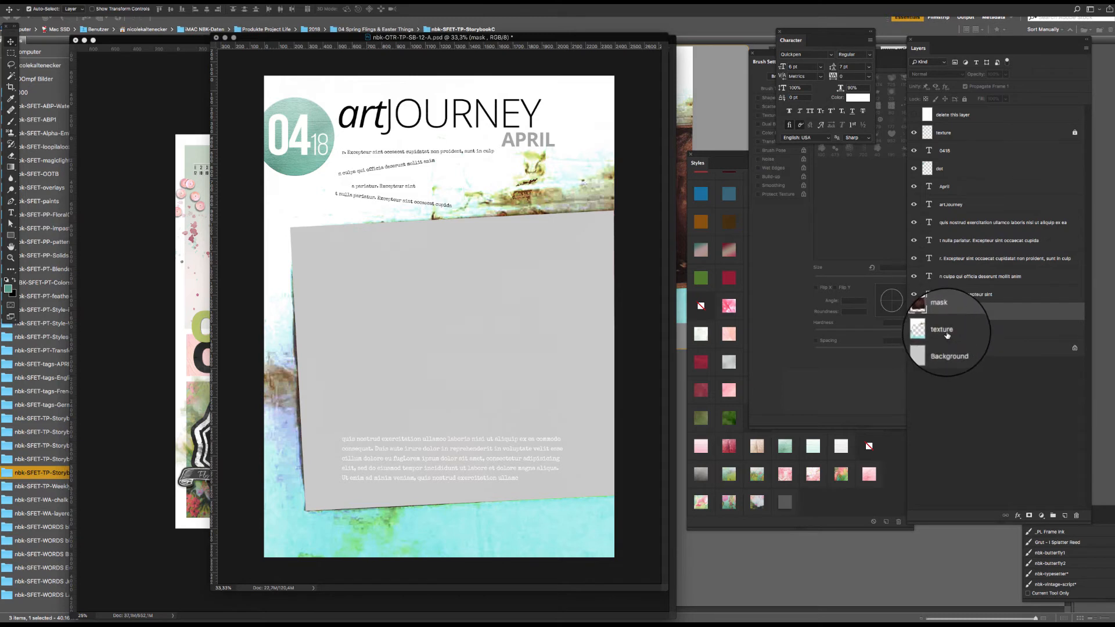
{"action": "left_click", "coordinate": [913, 313]}
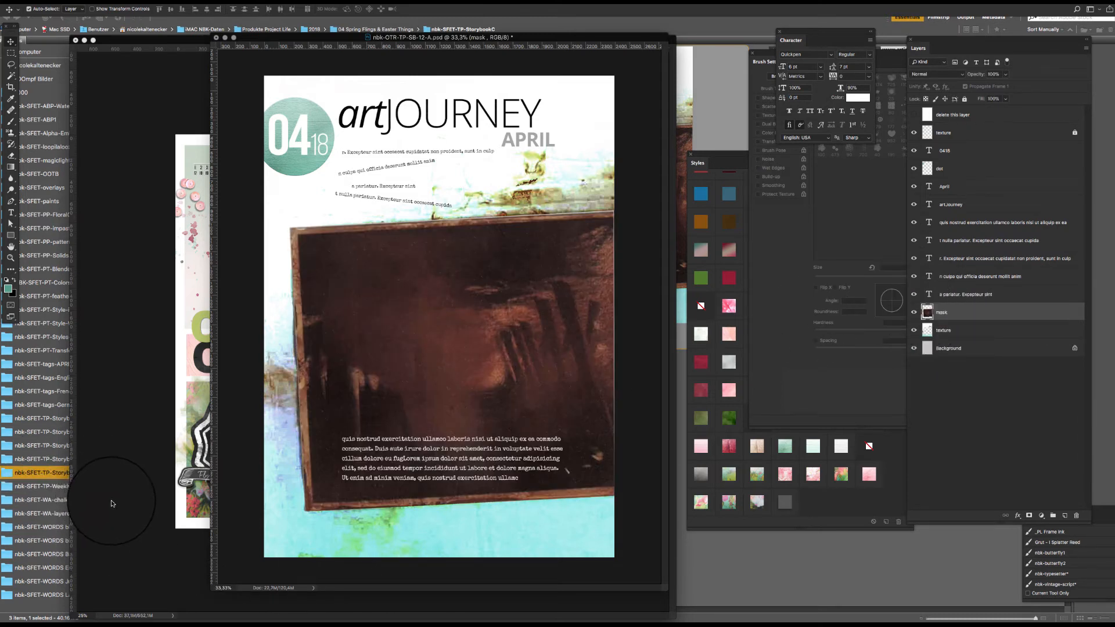
Step: Copy the seagull photo from 3H.jpg, close that file without saving, and paste the photo clipped to the template's mask layer
{"action": "left_click", "coordinate": [278, 2]}
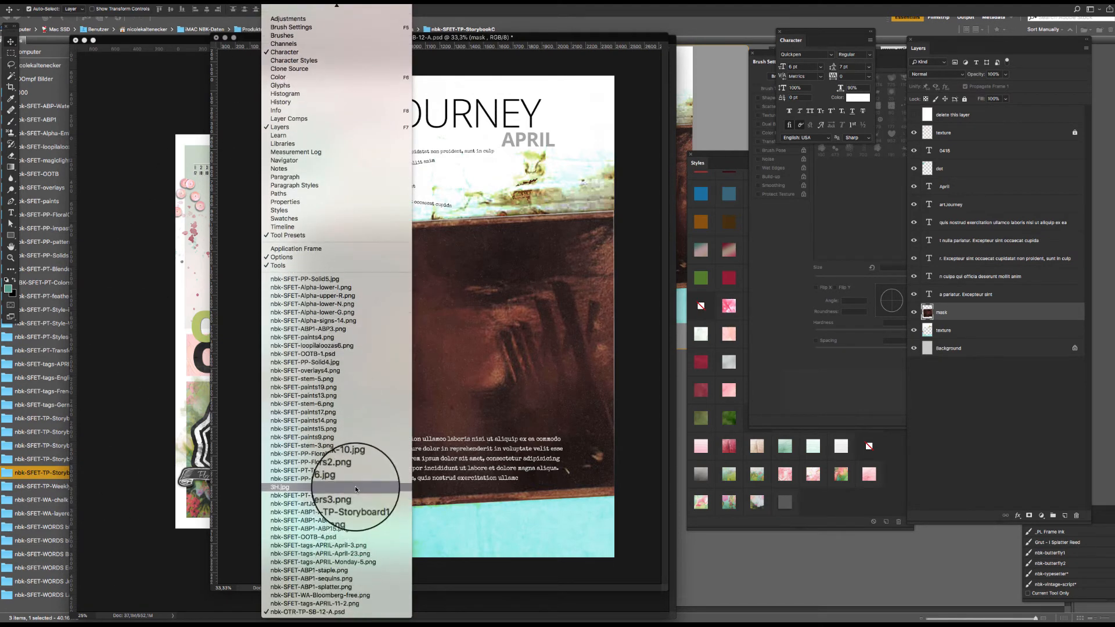
{"action": "left_click", "coordinate": [357, 492]}
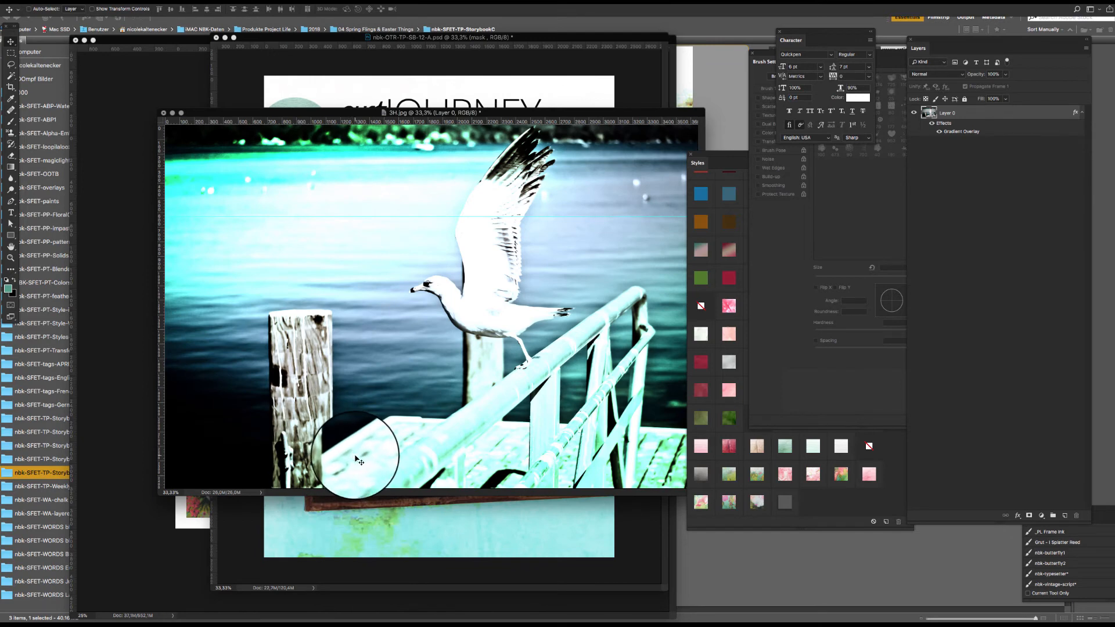
{"action": "key", "text": "super+w"}
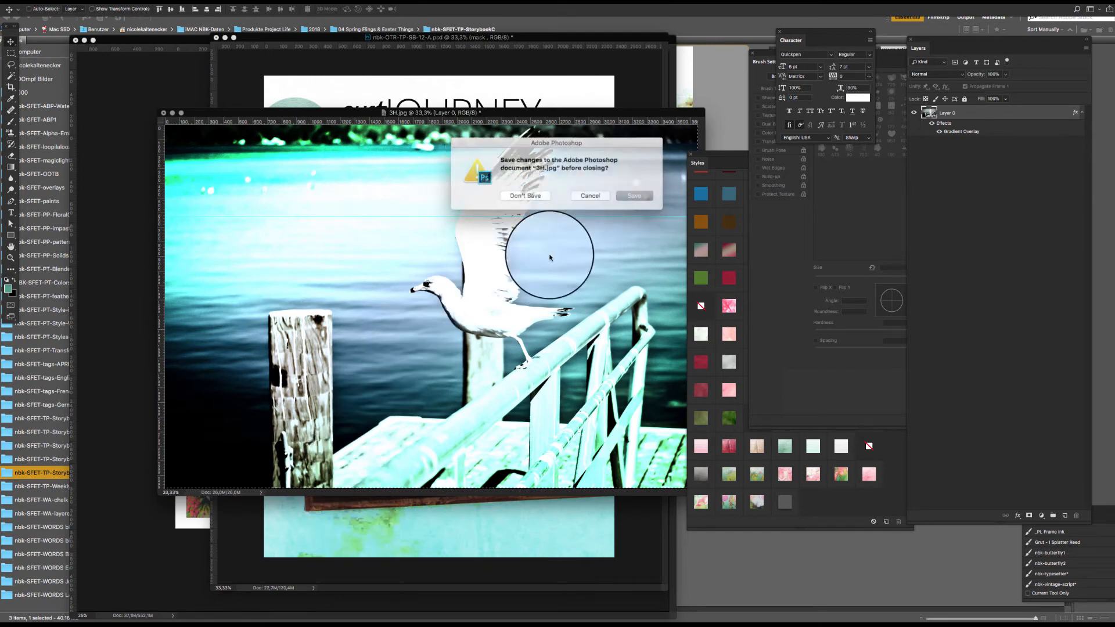
{"action": "left_click", "coordinate": [524, 194]}
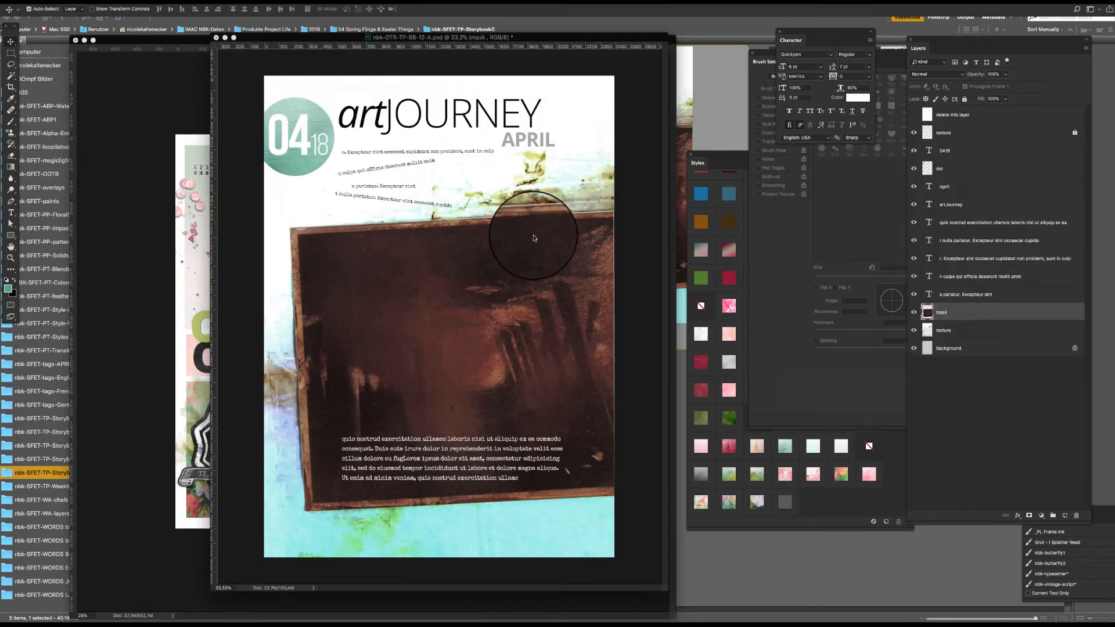
{"action": "key", "text": "super+alt+g"}
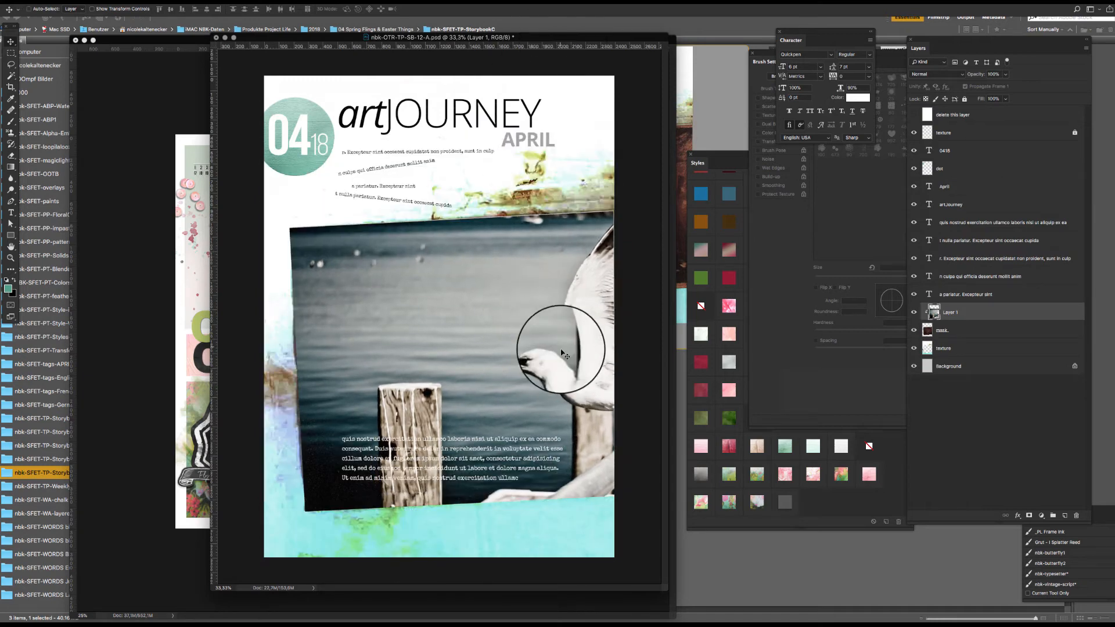
Step: Reposition the clipped seagull photo with Free Transform so the bird and wooden post sit inside the mask area
{"action": "key", "text": "super+t"}
{"action": "left_click_drag", "start_coordinate": [580, 324], "coordinate": [510, 318]}
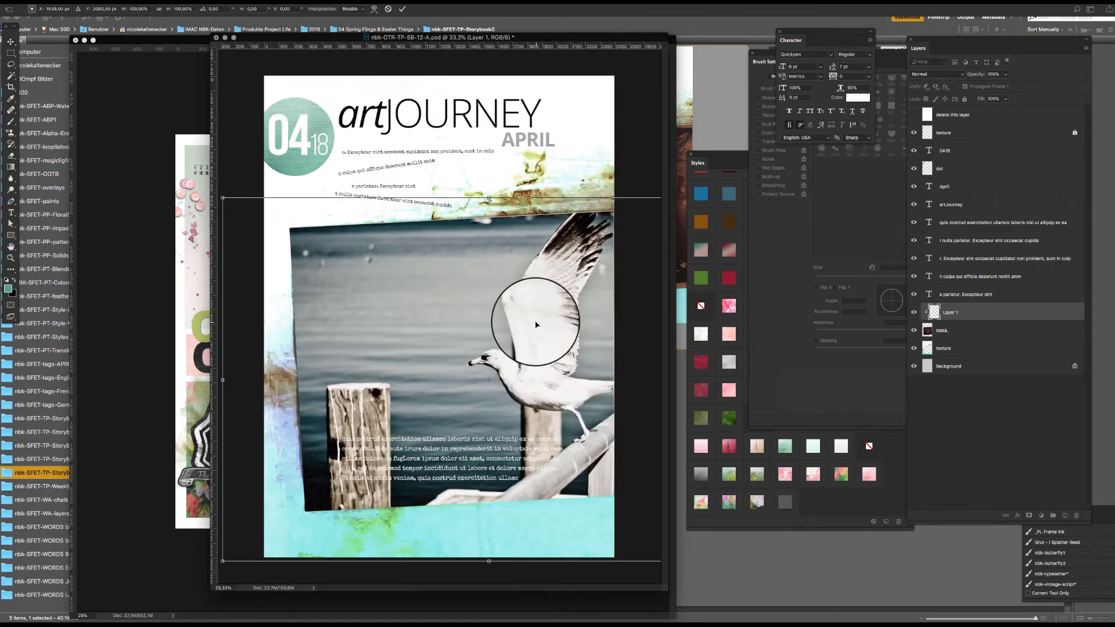
{"action": "key", "text": "Return"}
Step: Try the Lighten blend mode on the clipped seagull photo layer and set it back to Normal
{"action": "left_click", "coordinate": [935, 74]}
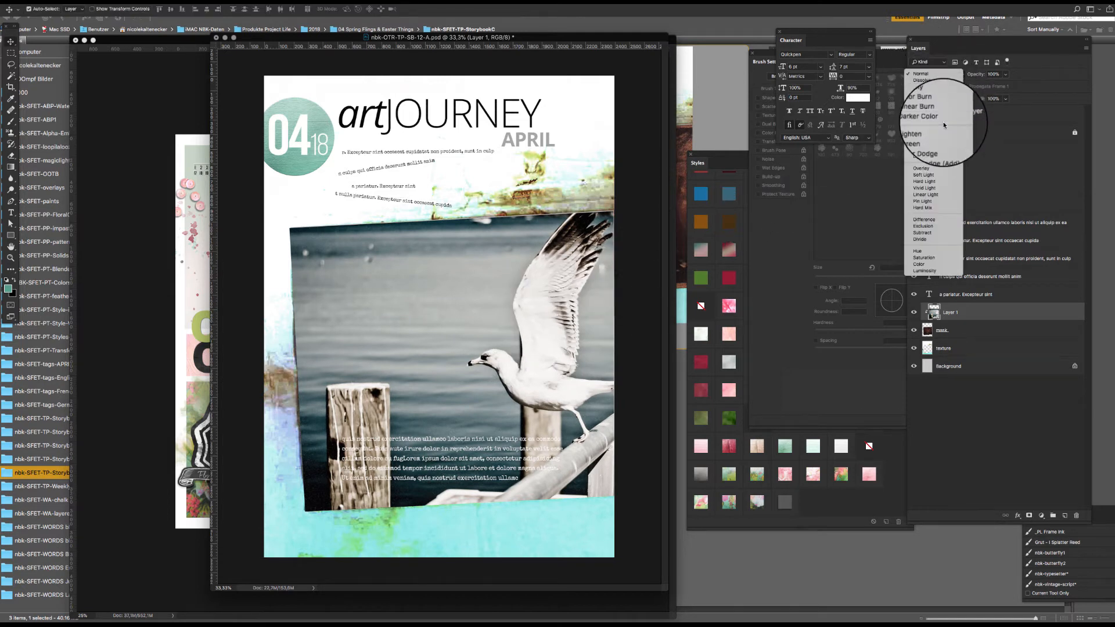
{"action": "left_click", "coordinate": [946, 127]}
{"action": "left_click", "coordinate": [932, 75]}
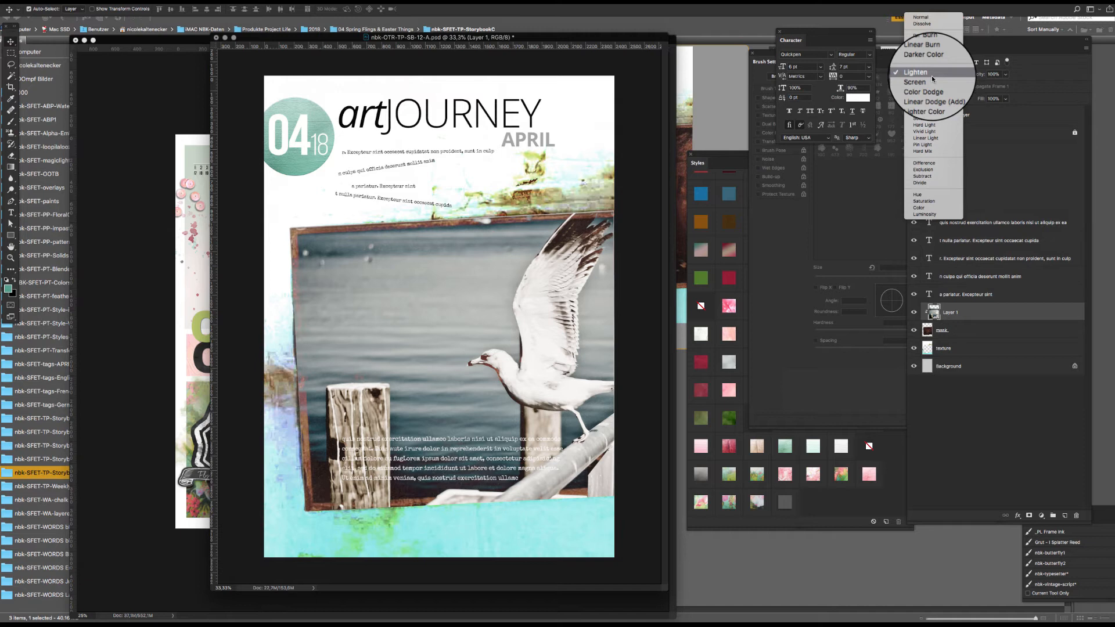
{"action": "left_click", "coordinate": [921, 17]}
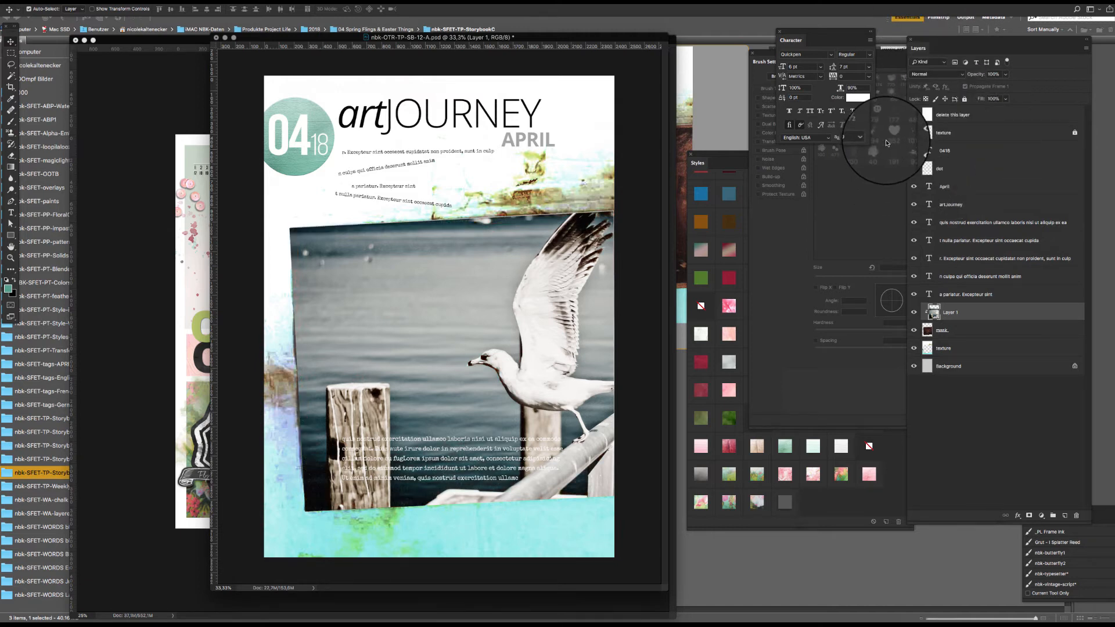
Step: Try the Multiply and Color Burn blend modes on the seagull photo layer, ending on Lighten
{"action": "left_click", "coordinate": [926, 75]}
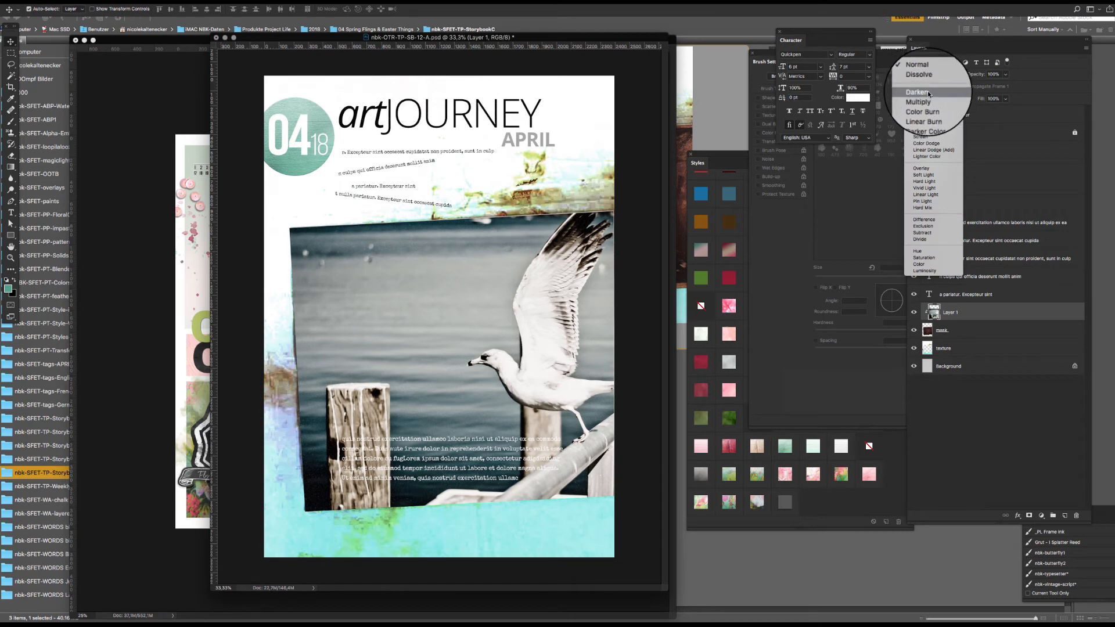
{"action": "left_click", "coordinate": [930, 99]}
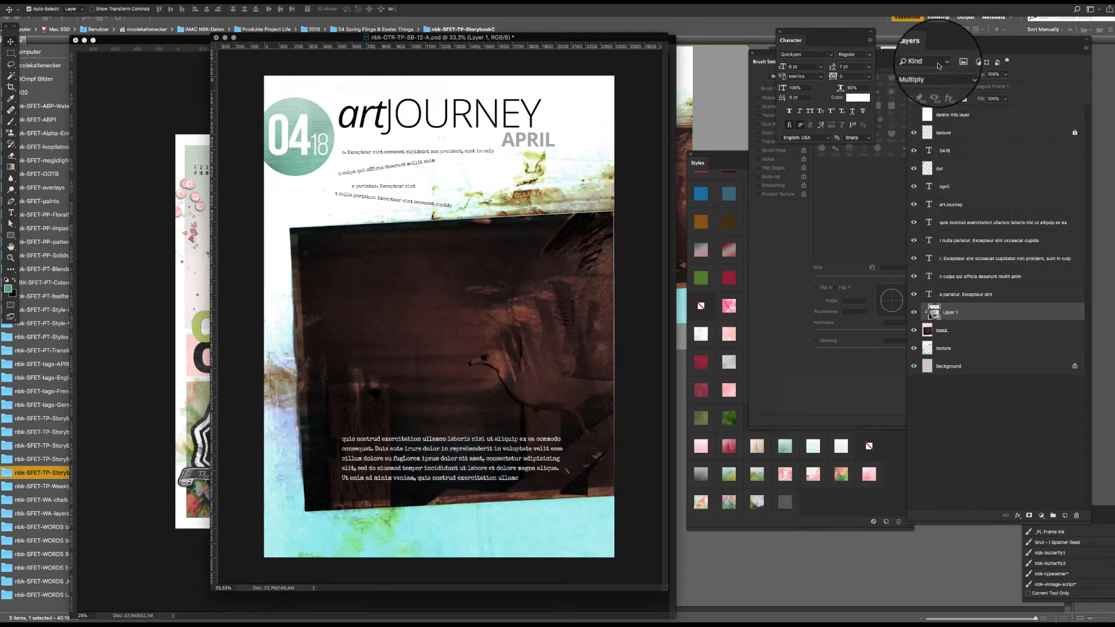
{"action": "left_click", "coordinate": [933, 76]}
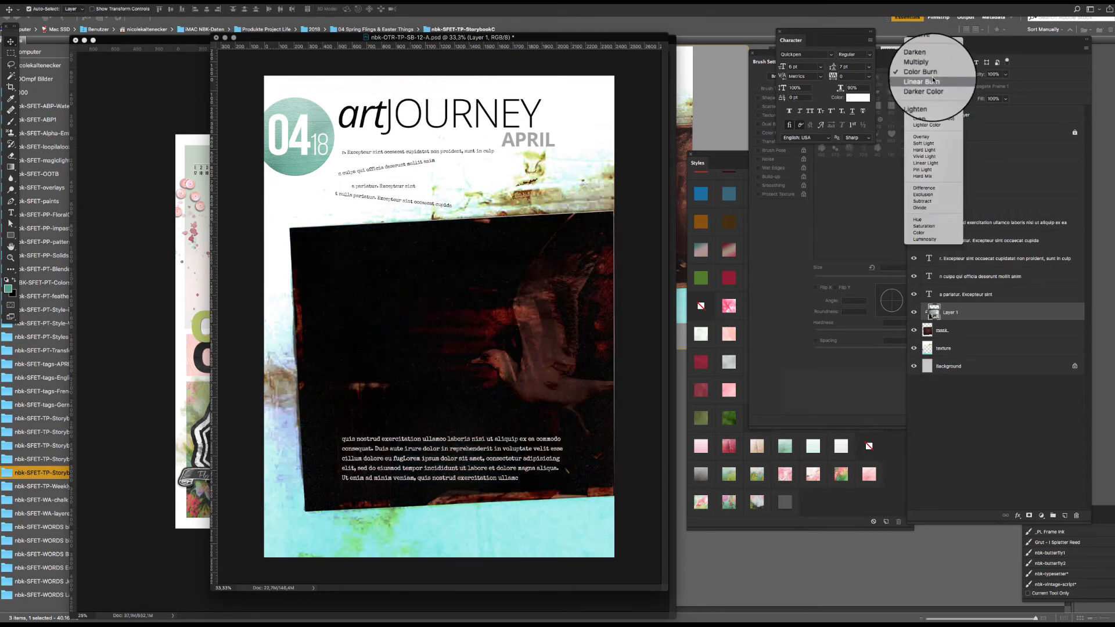
{"action": "left_click", "coordinate": [937, 100]}
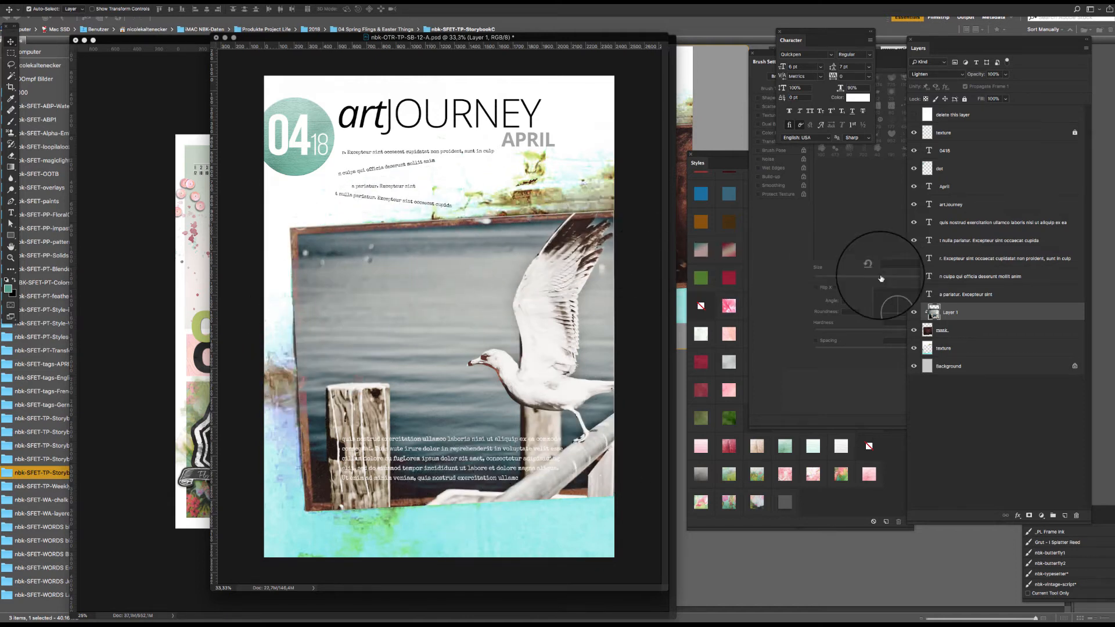
Step: Try the Screen, Color Dodge and Linear Dodge (Add) blend modes on the seagull photo layer
{"action": "left_click", "coordinate": [925, 74]}
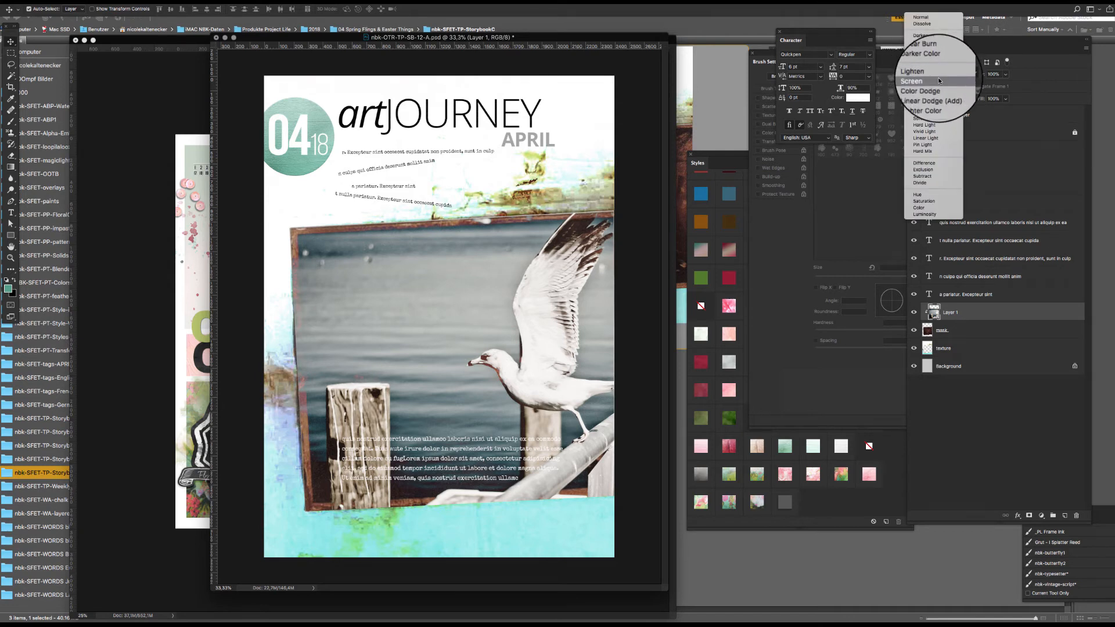
{"action": "left_click", "coordinate": [939, 81]}
{"action": "left_click", "coordinate": [932, 73]}
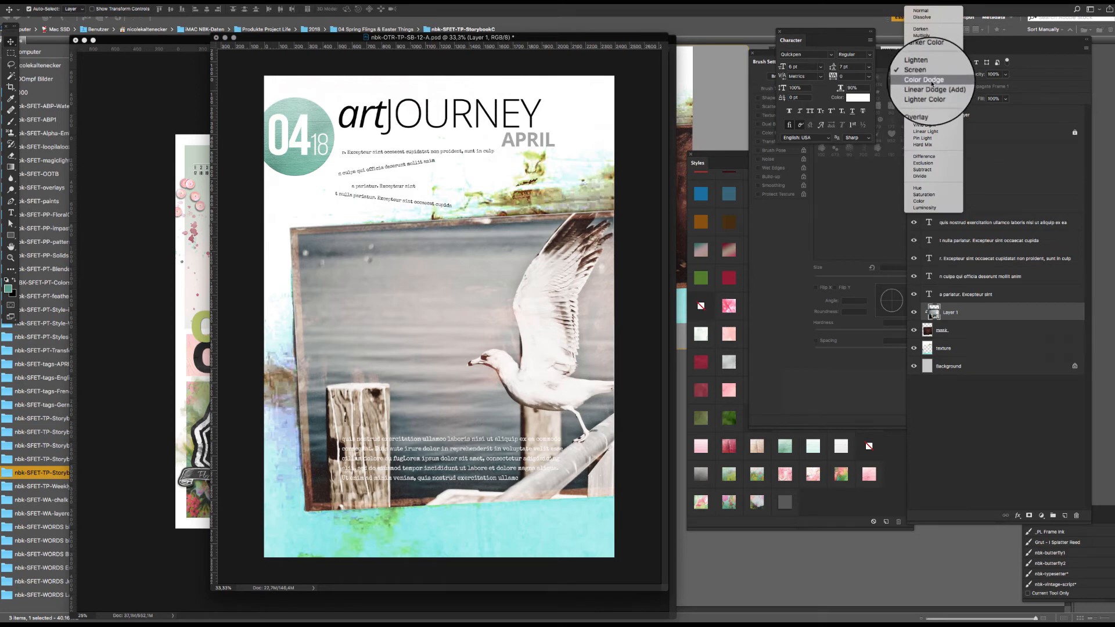
{"action": "left_click", "coordinate": [932, 82]}
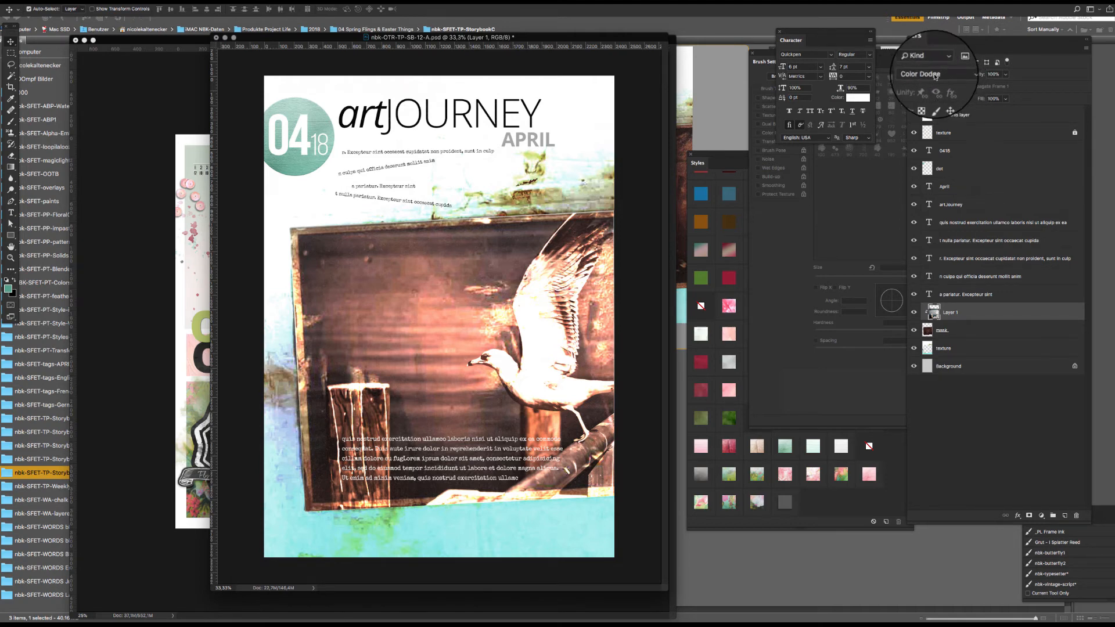
{"action": "left_click", "coordinate": [933, 74]}
{"action": "left_click", "coordinate": [935, 79]}
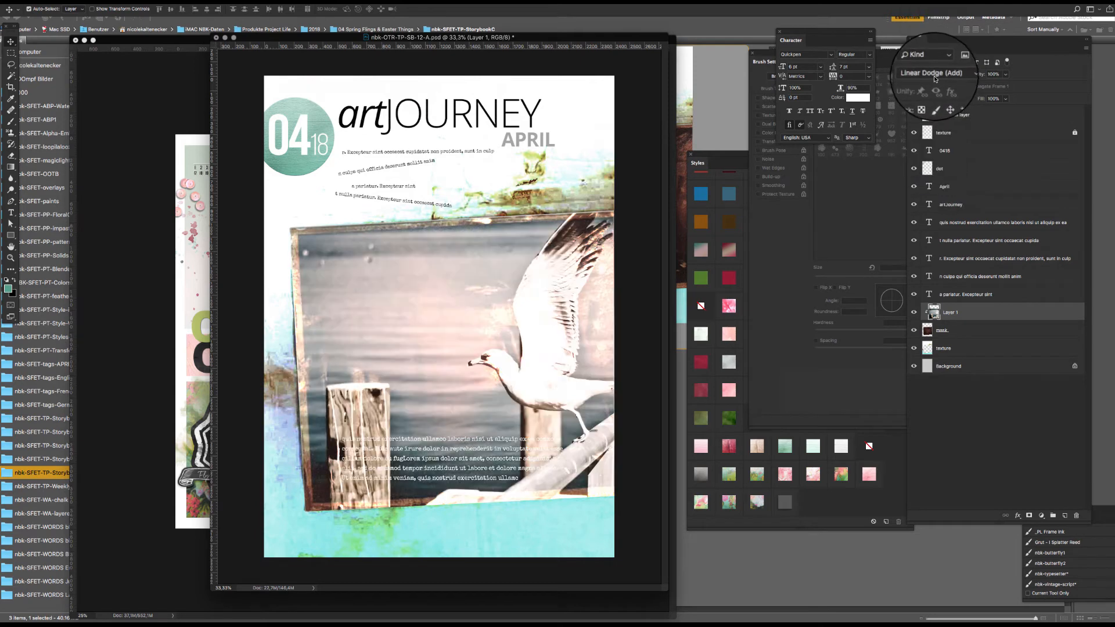
Step: Try the Overlay and Soft Light blend modes on the seagull photo layer, then return it to Normal
{"action": "left_click", "coordinate": [931, 76]}
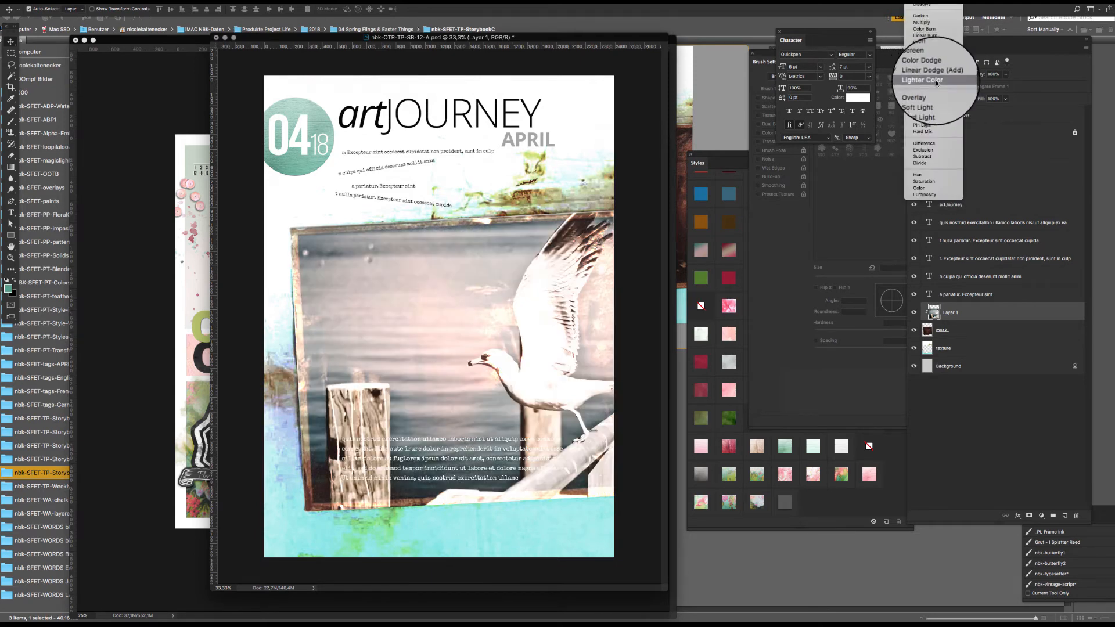
{"action": "left_click", "coordinate": [943, 92]}
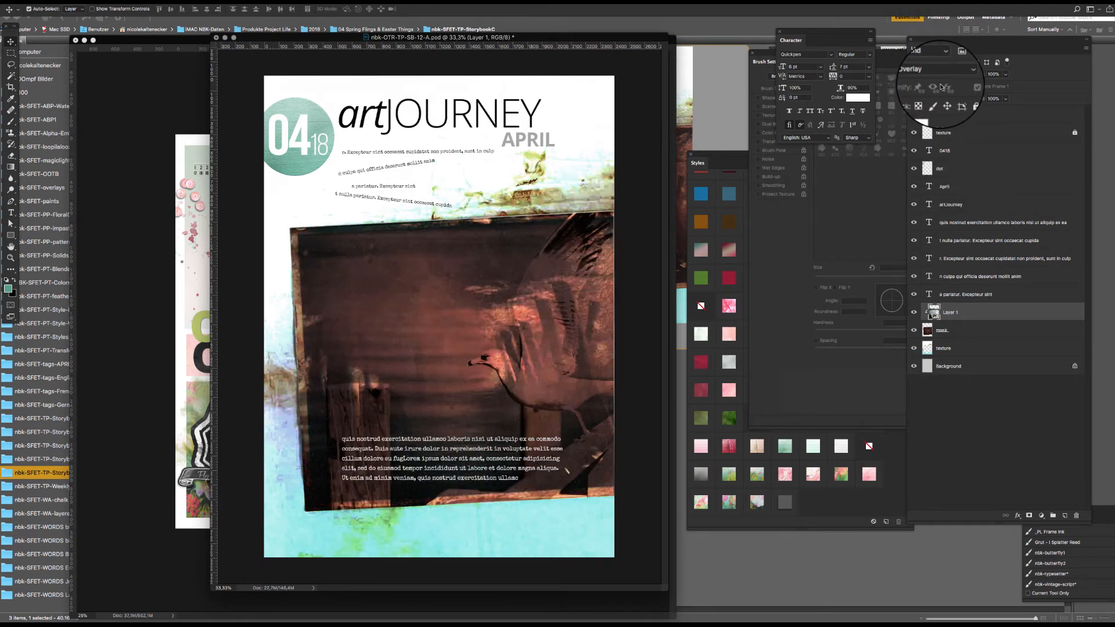
{"action": "left_click", "coordinate": [936, 75]}
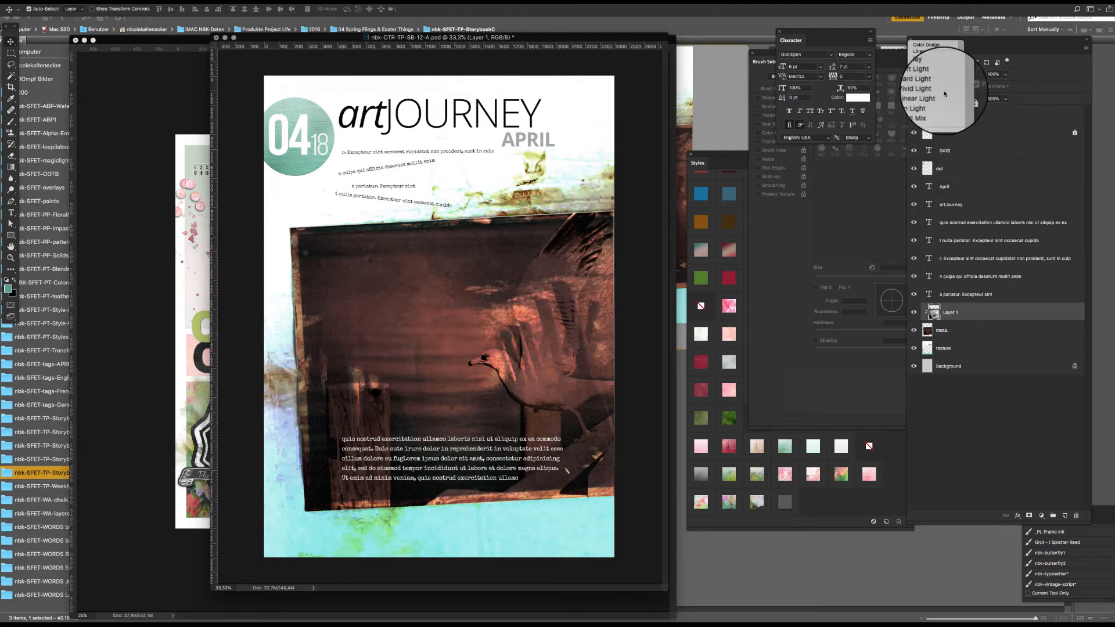
{"action": "left_click", "coordinate": [935, 113]}
{"action": "left_click", "coordinate": [941, 74]}
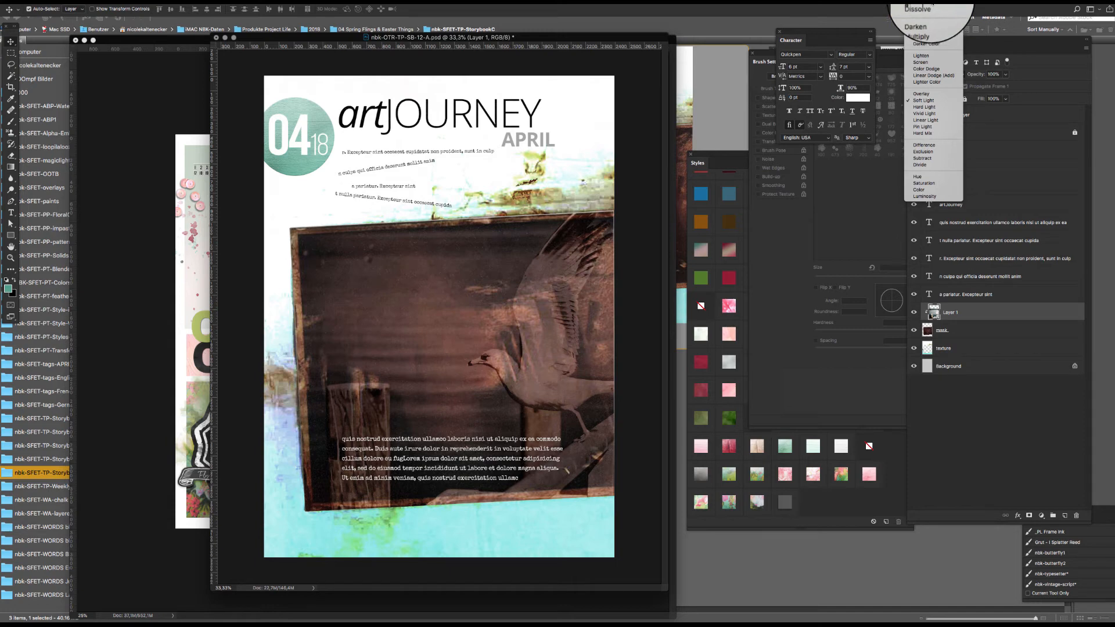
{"action": "left_click", "coordinate": [923, 6]}
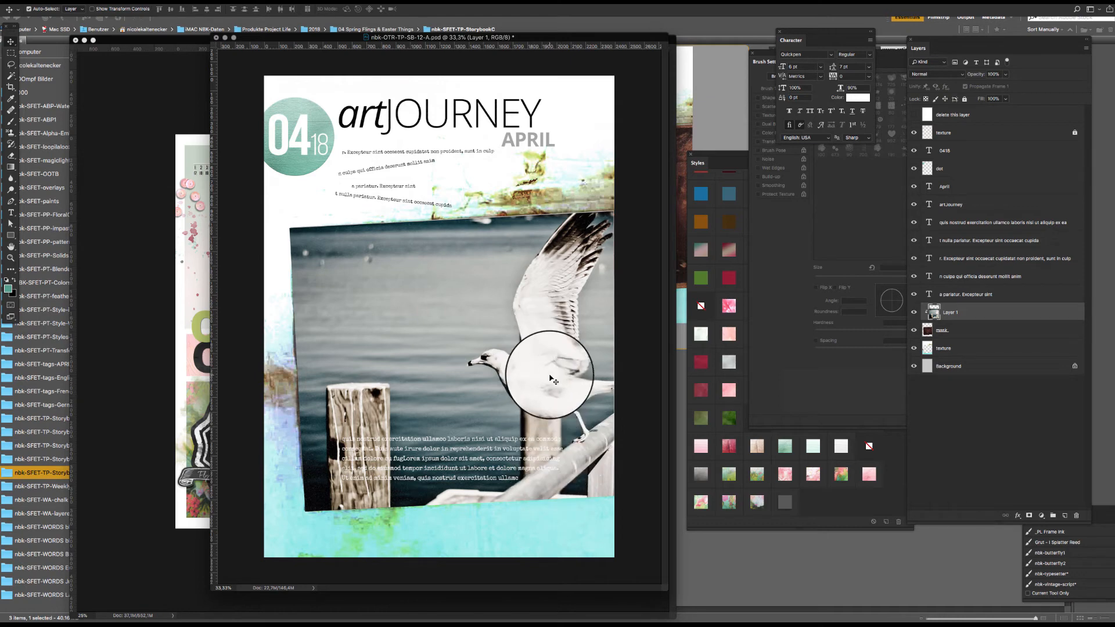
Step: Delete the clipped seagull photo layer and switch to Adobe Bridge
{"action": "key", "text": "Delete"}
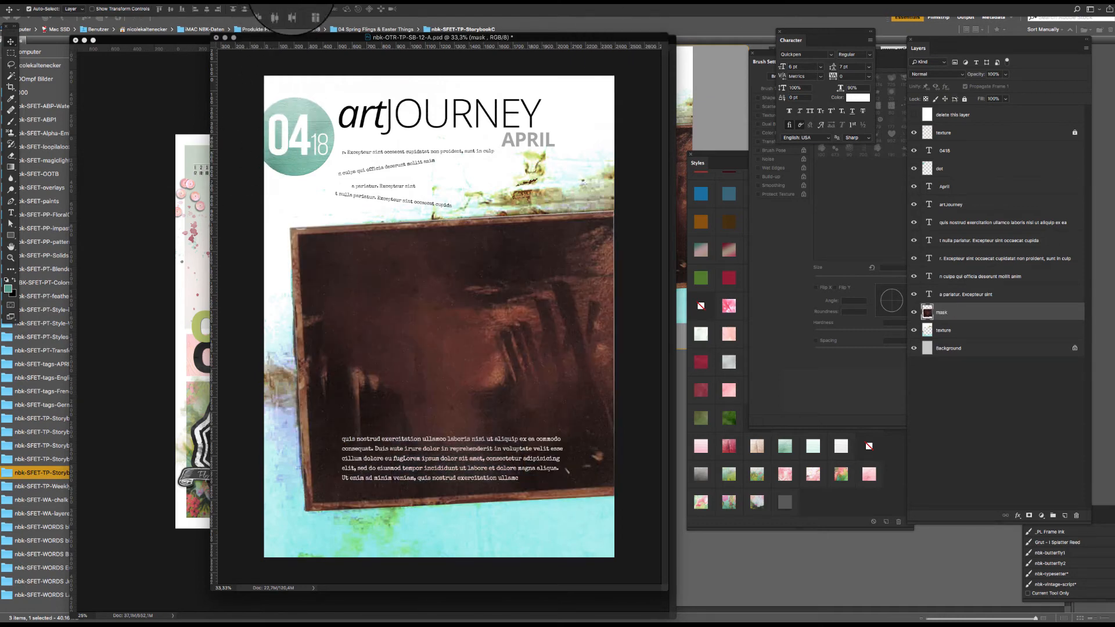
{"action": "left_click", "coordinate": [290, 5]}
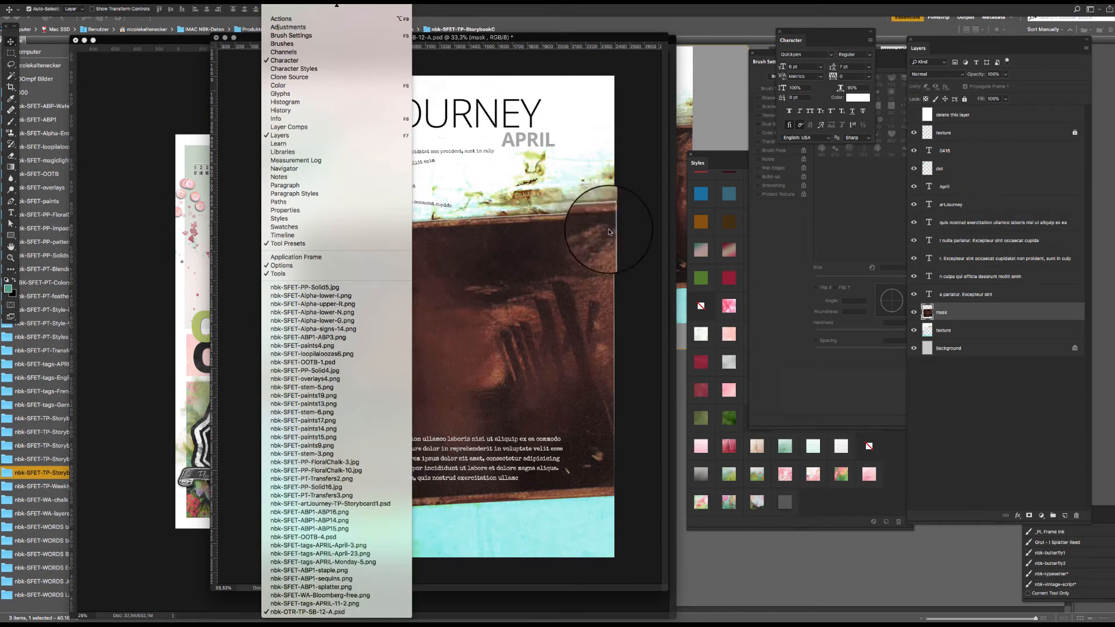
{"action": "left_click", "coordinate": [774, 531]}
{"action": "left_click", "coordinate": [720, 568]}
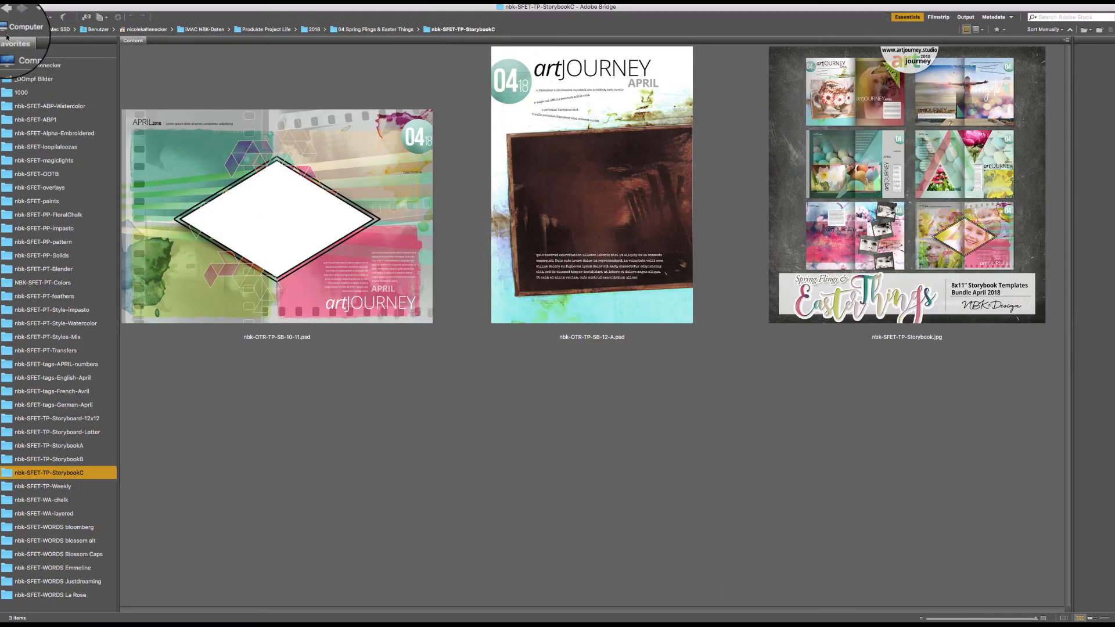
Step: Open the yellow taxi street photo 1.jpg from the _OOmpf Bilder folder
{"action": "left_click", "coordinate": [64, 79]}
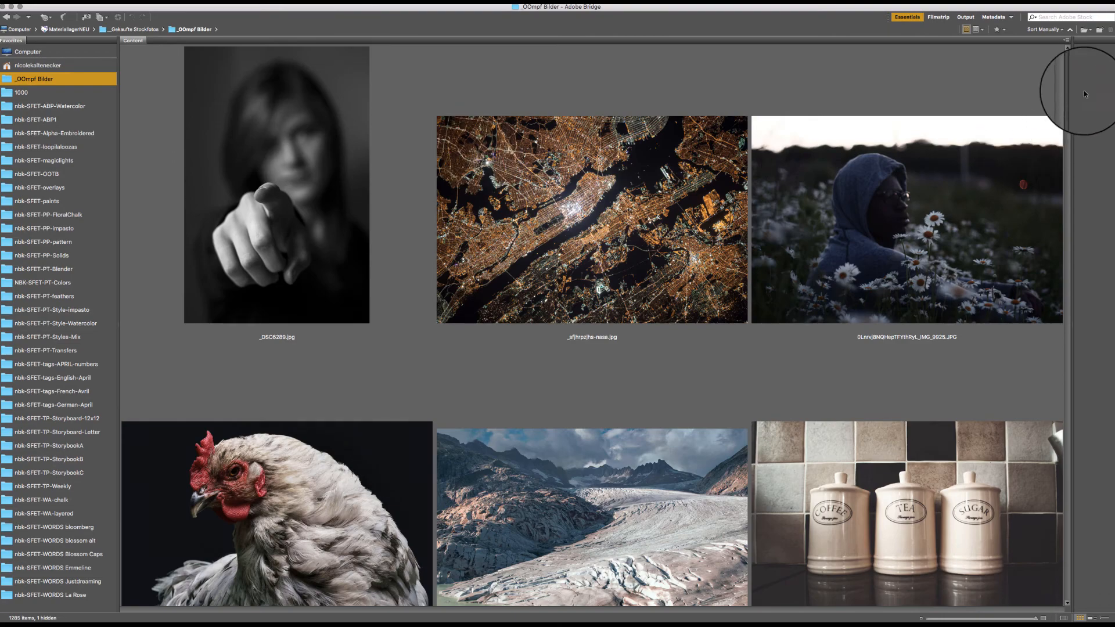
{"action": "left_click", "coordinate": [1062, 59]}
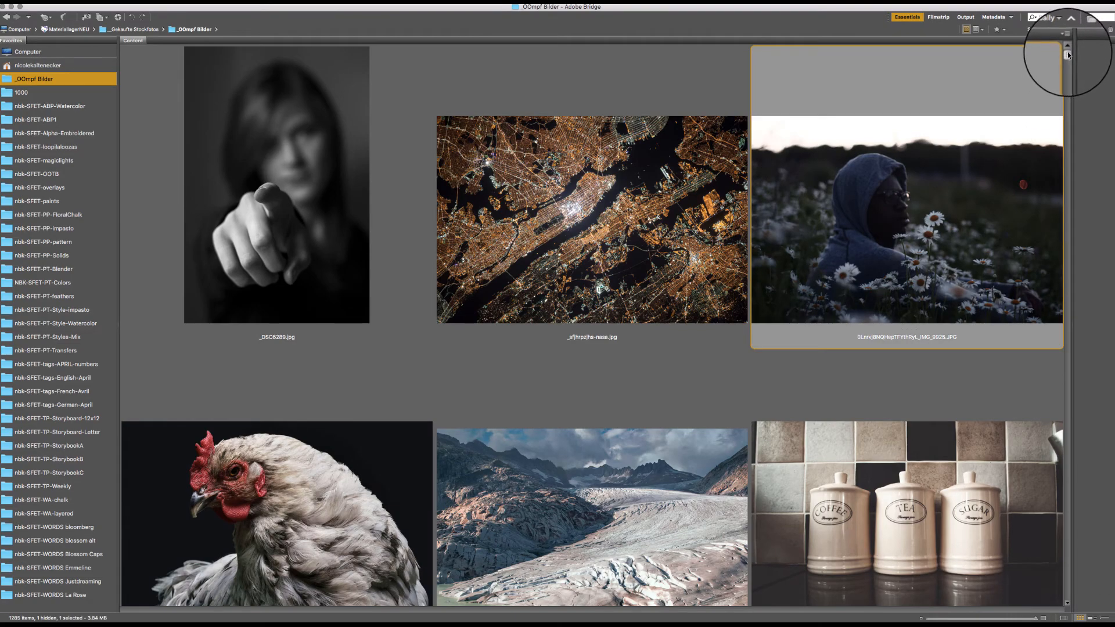
{"action": "scroll", "coordinate": [1065, 60], "scroll_direction": "down", "scroll_amount": 10}
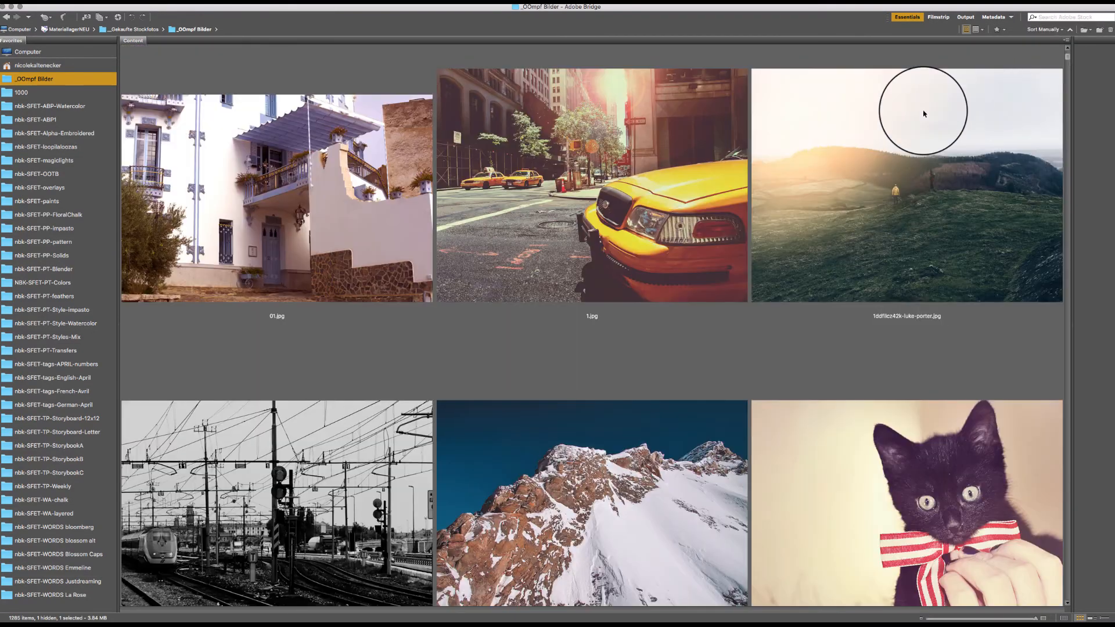
{"action": "double_click", "coordinate": [674, 212]}
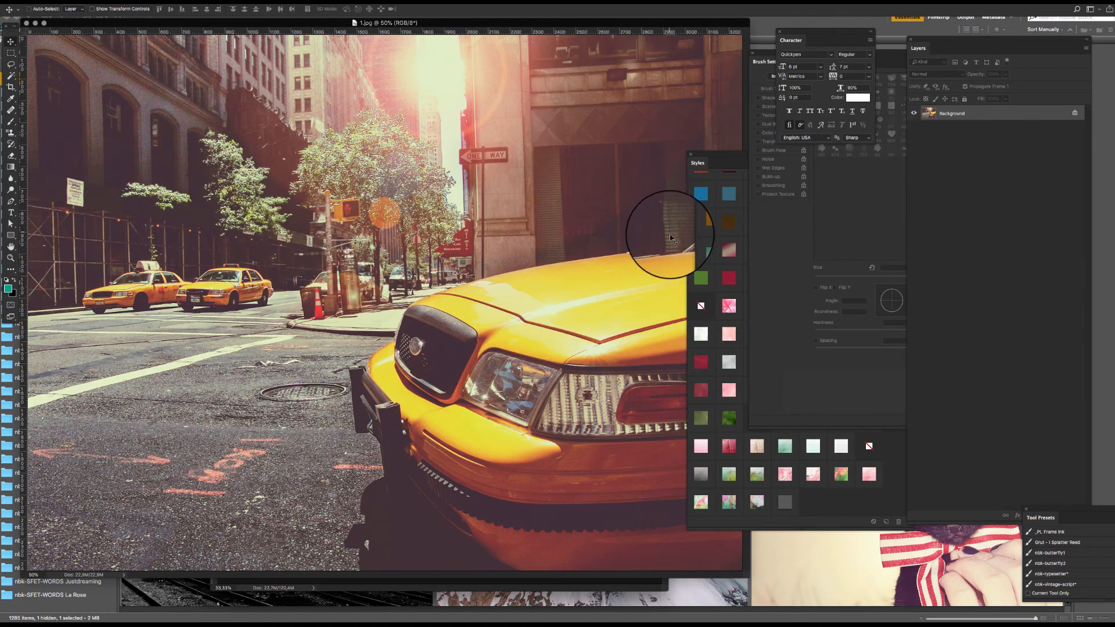
Step: Paste the taxi photo above the mask layer of the storybook page, position it over the frame and clip it to the mask
{"action": "key", "text": "super+w"}
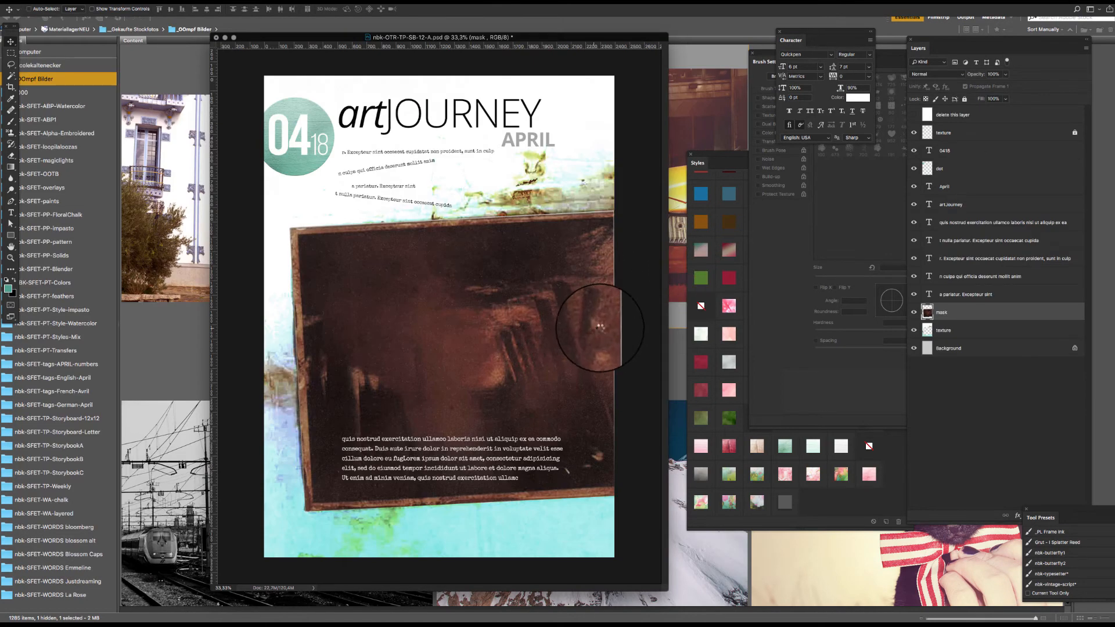
{"action": "key", "text": "super+v"}
{"action": "left_click_drag", "start_coordinate": [562, 324], "coordinate": [532, 363]}
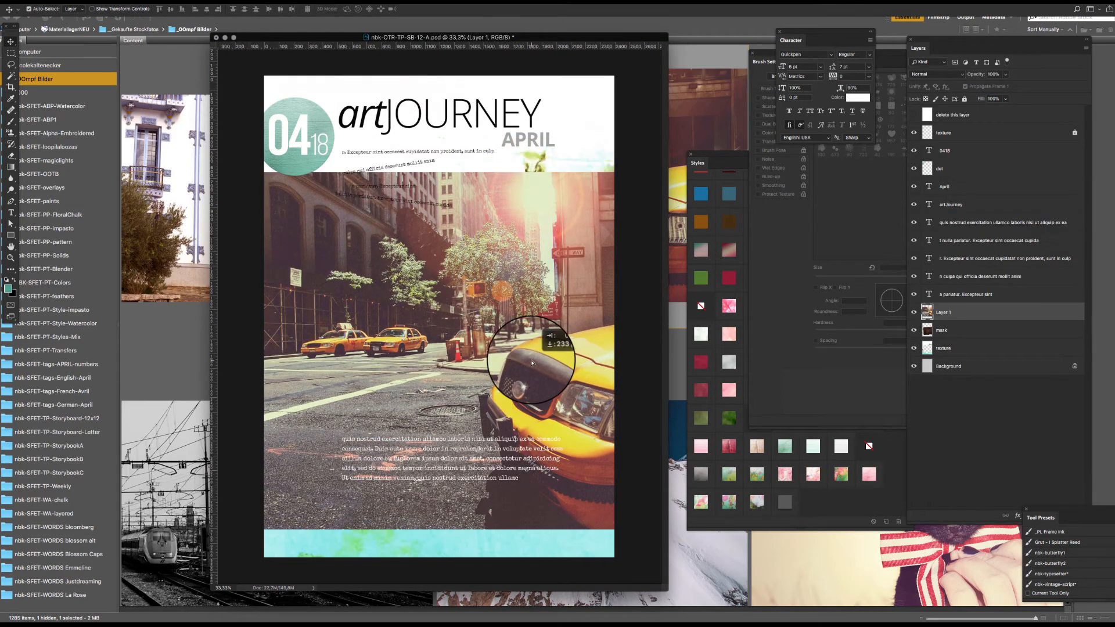
{"action": "key", "text": "super+alt+g"}
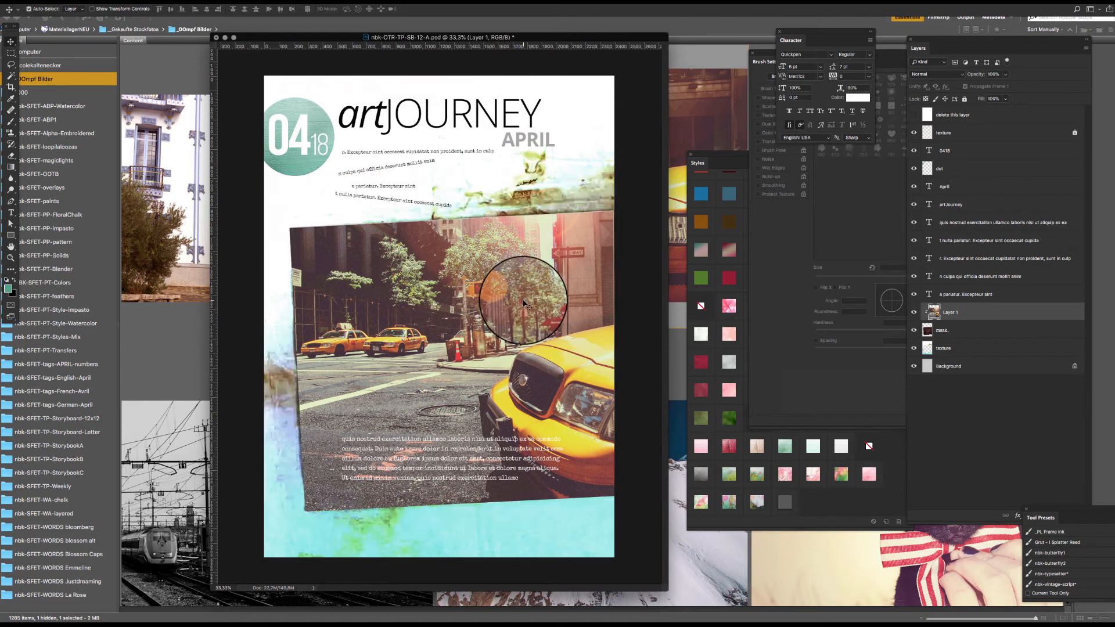
Step: Try the Multiply, Color Burn and Linear Burn blend modes on the taxi photo layer, ending on Lighten
{"action": "left_click", "coordinate": [932, 74]}
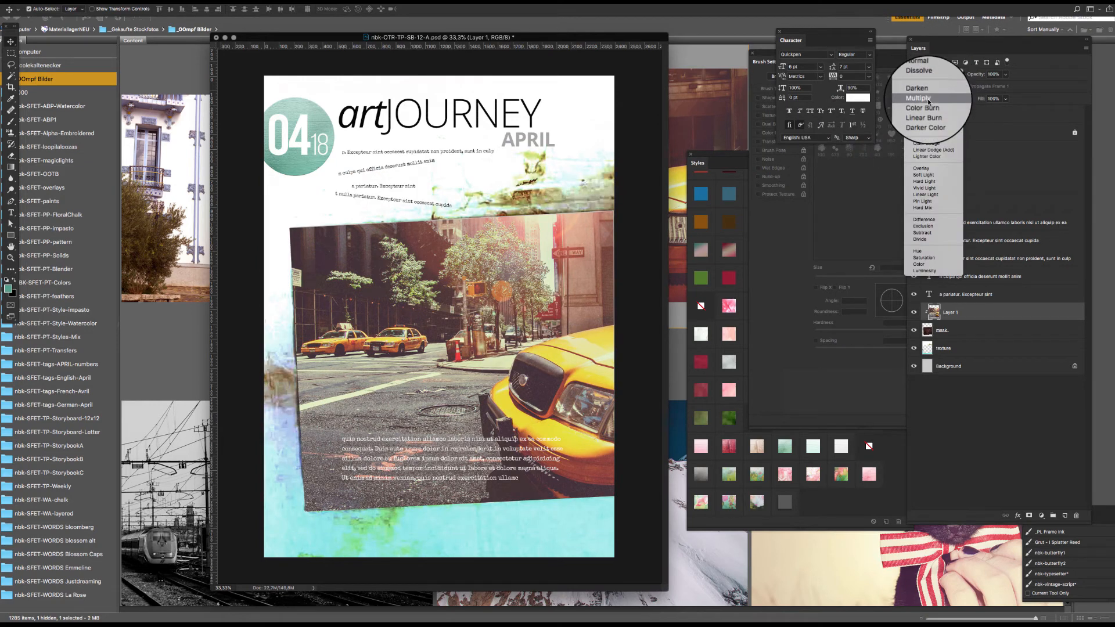
{"action": "left_click", "coordinate": [928, 99]}
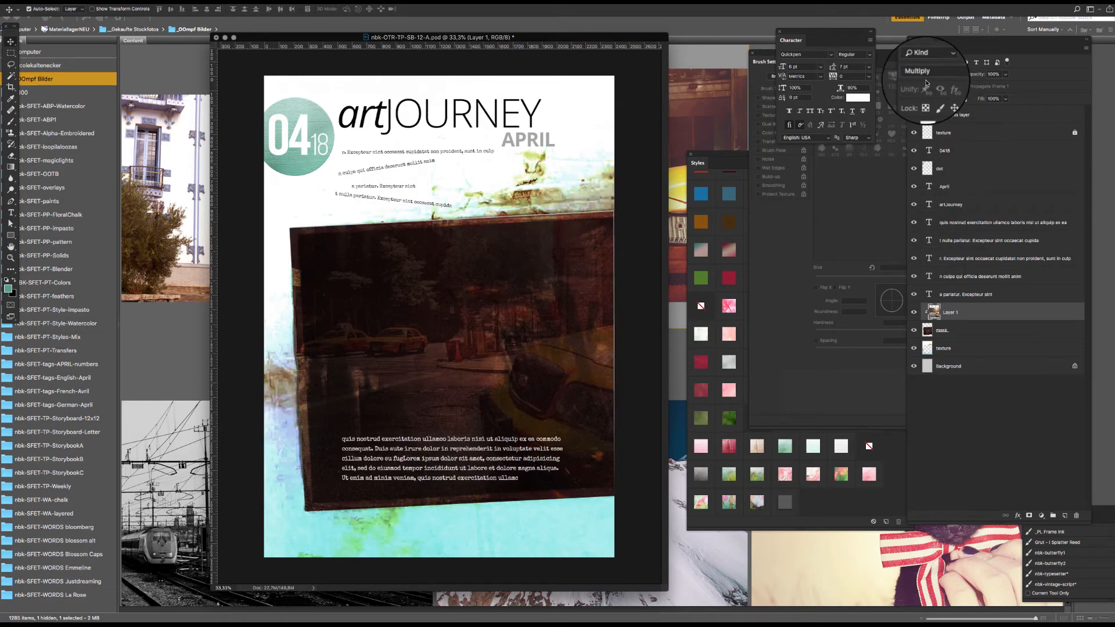
{"action": "left_click", "coordinate": [932, 75]}
{"action": "left_click", "coordinate": [928, 81]}
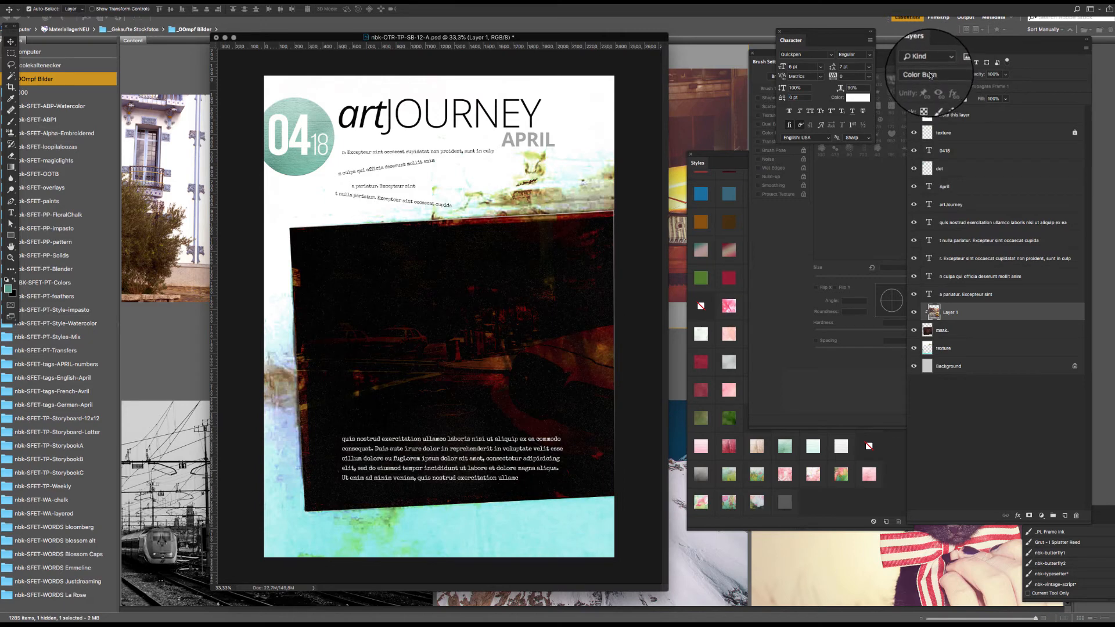
{"action": "left_click", "coordinate": [930, 78]}
{"action": "left_click", "coordinate": [930, 82]}
{"action": "left_click", "coordinate": [931, 84]}
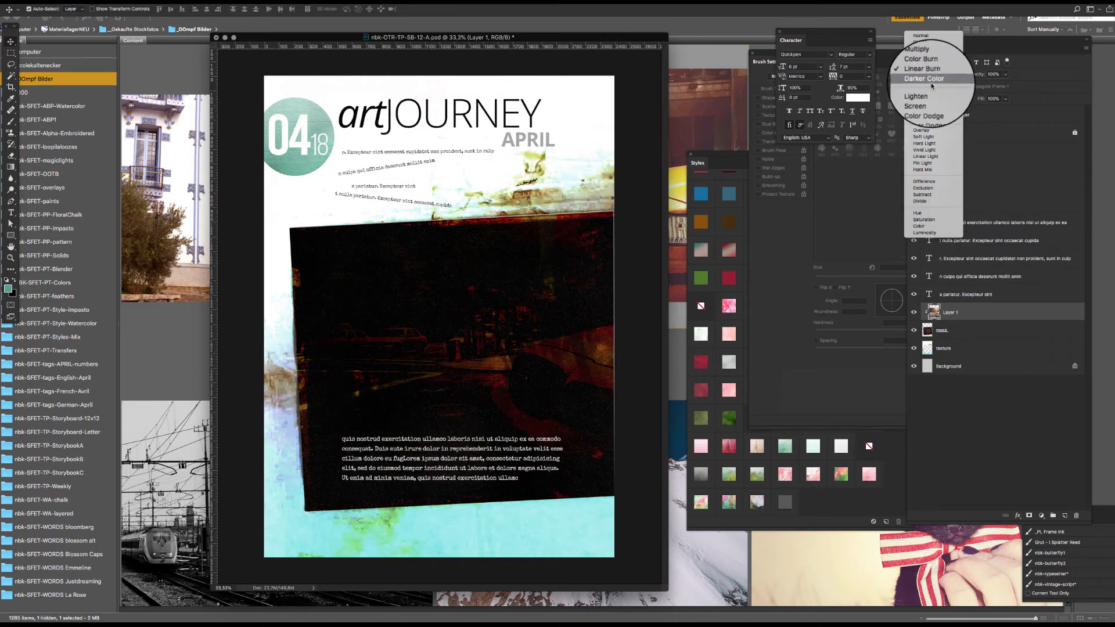
{"action": "left_click", "coordinate": [933, 94]}
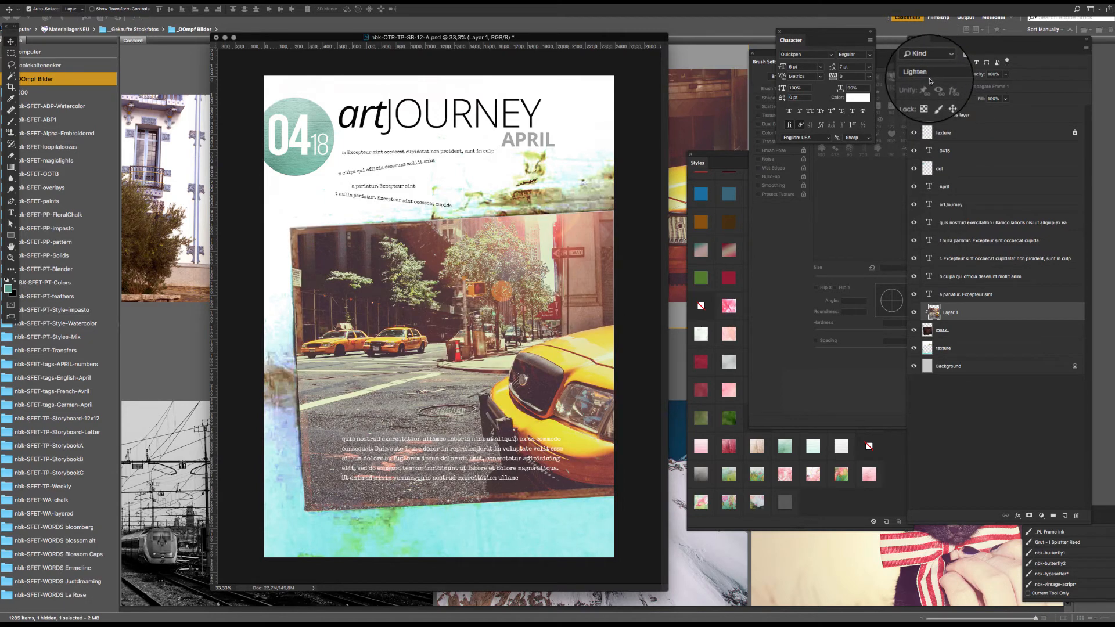
Step: Try the Screen blend mode on the taxi photo layer and settle on Color Dodge
{"action": "left_click", "coordinate": [933, 78]}
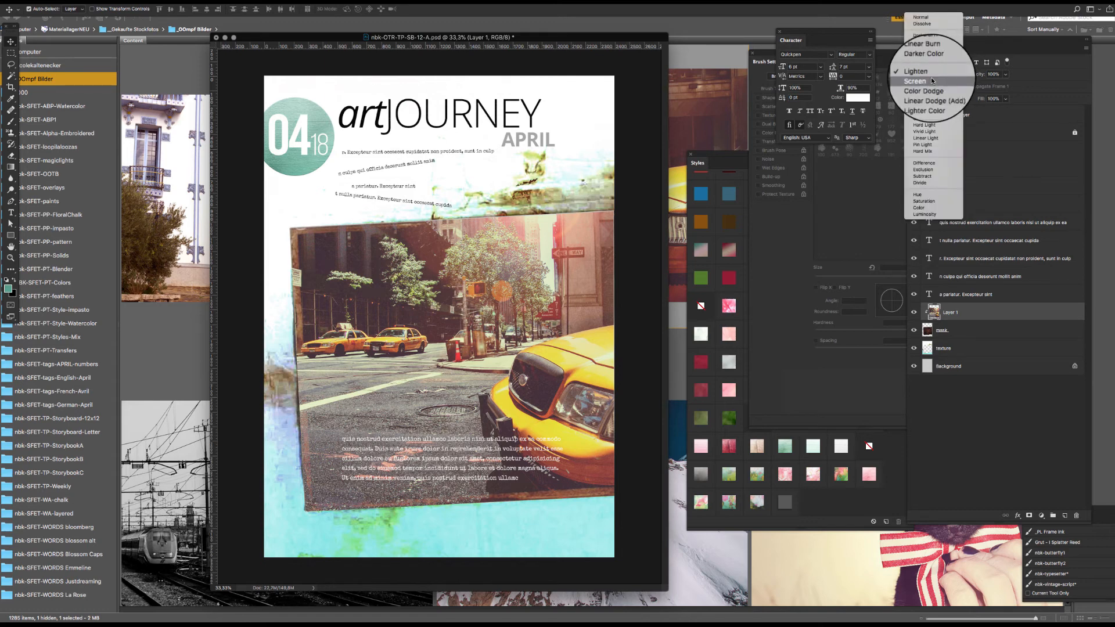
{"action": "left_click", "coordinate": [932, 82]}
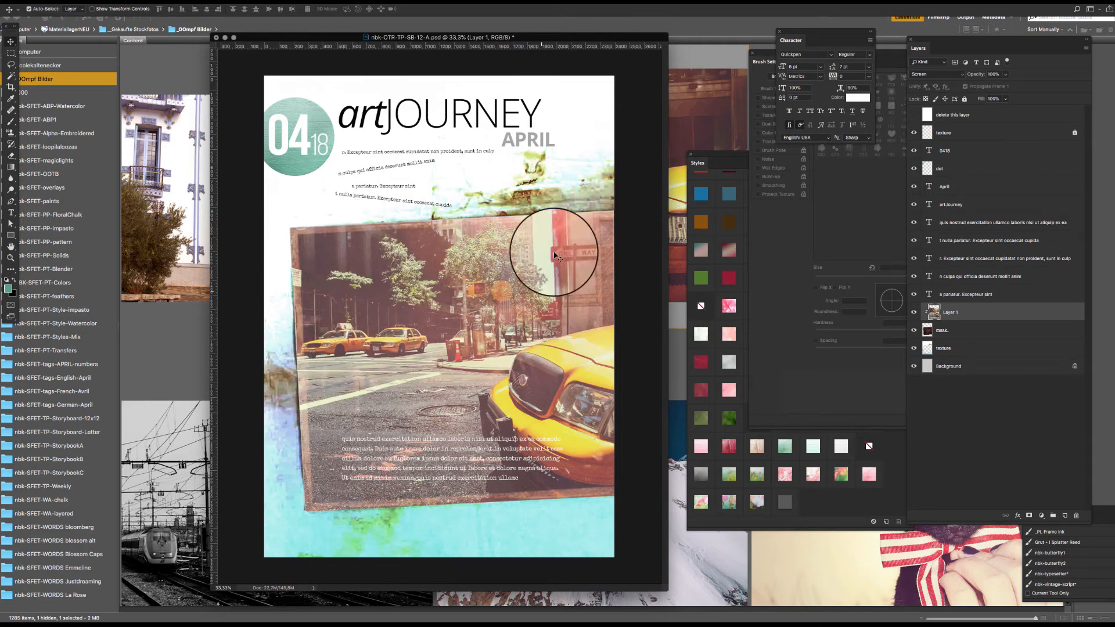
{"action": "left_click", "coordinate": [940, 74]}
{"action": "left_click", "coordinate": [936, 85]}
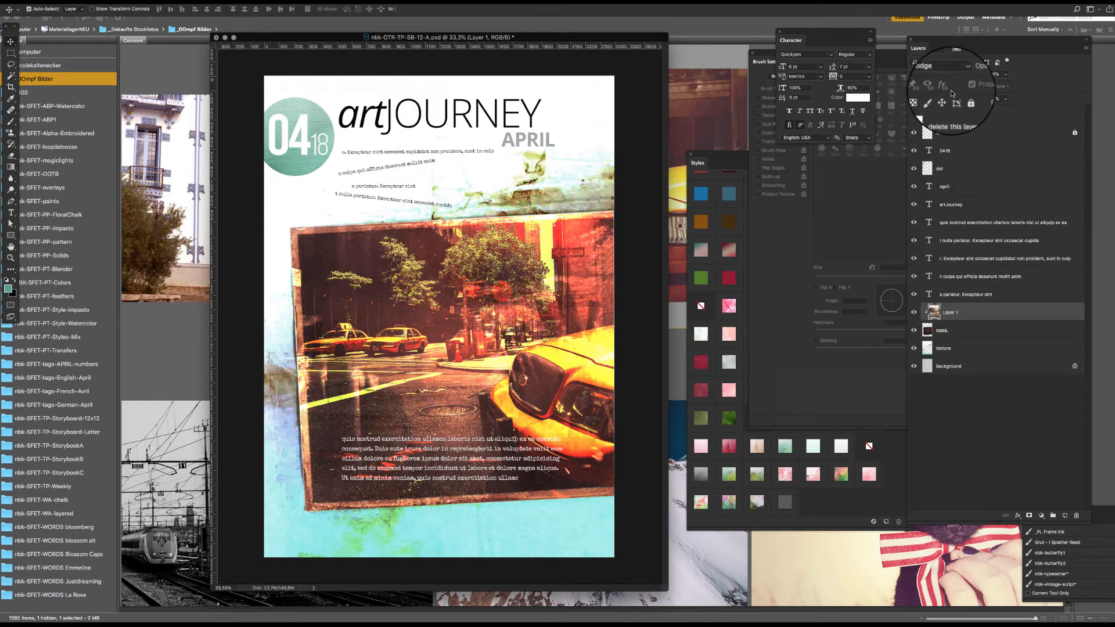
Step: Select the mask layer beneath the taxi photo and load its transparency as a selection
{"action": "left_click", "coordinate": [961, 336]}
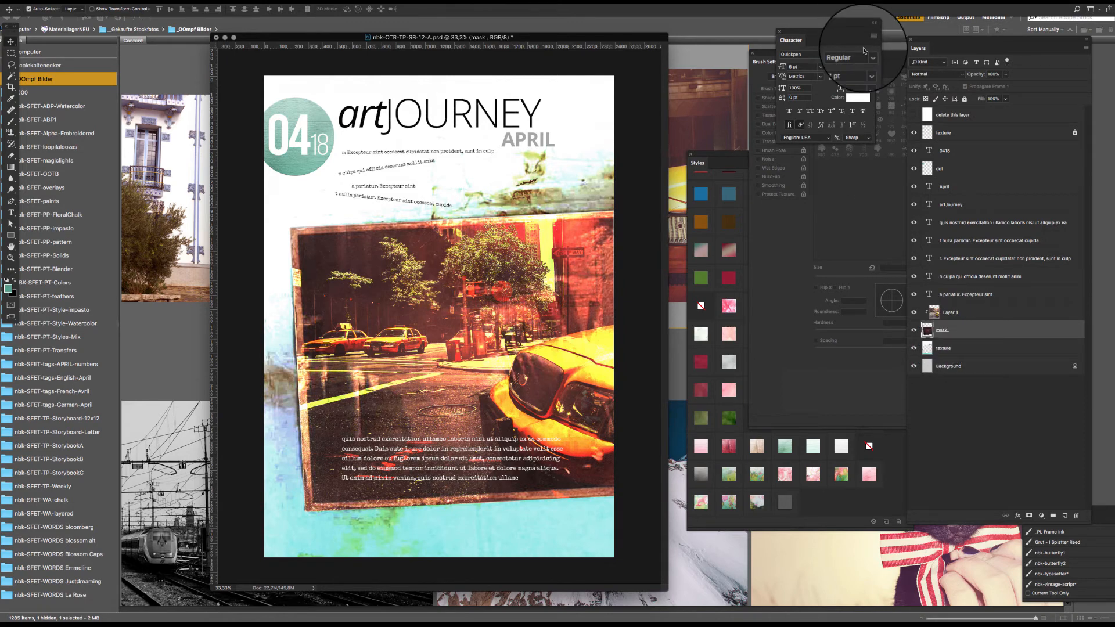
{"action": "left_click", "coordinate": [1041, 517]}
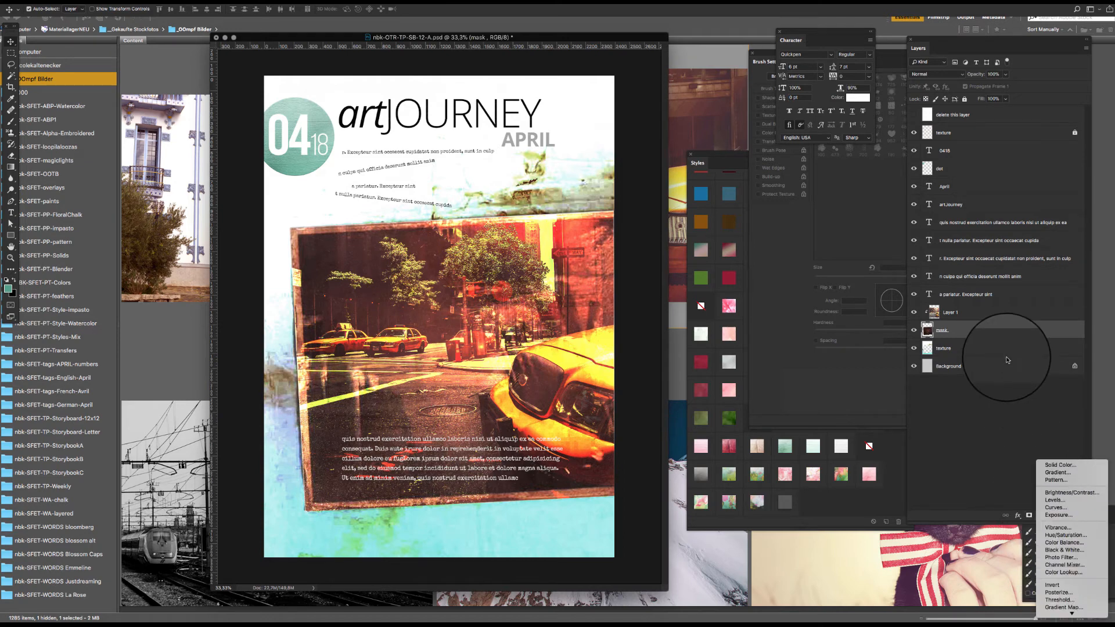
{"action": "left_click", "coordinate": [1034, 451]}
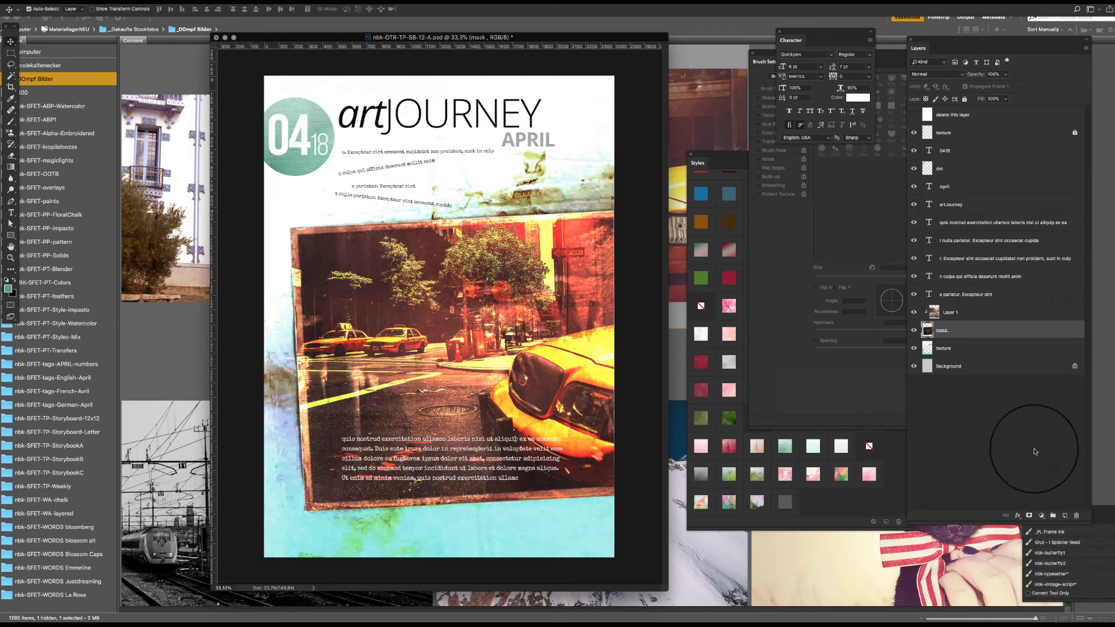
{"action": "right_click", "coordinate": [927, 325]}
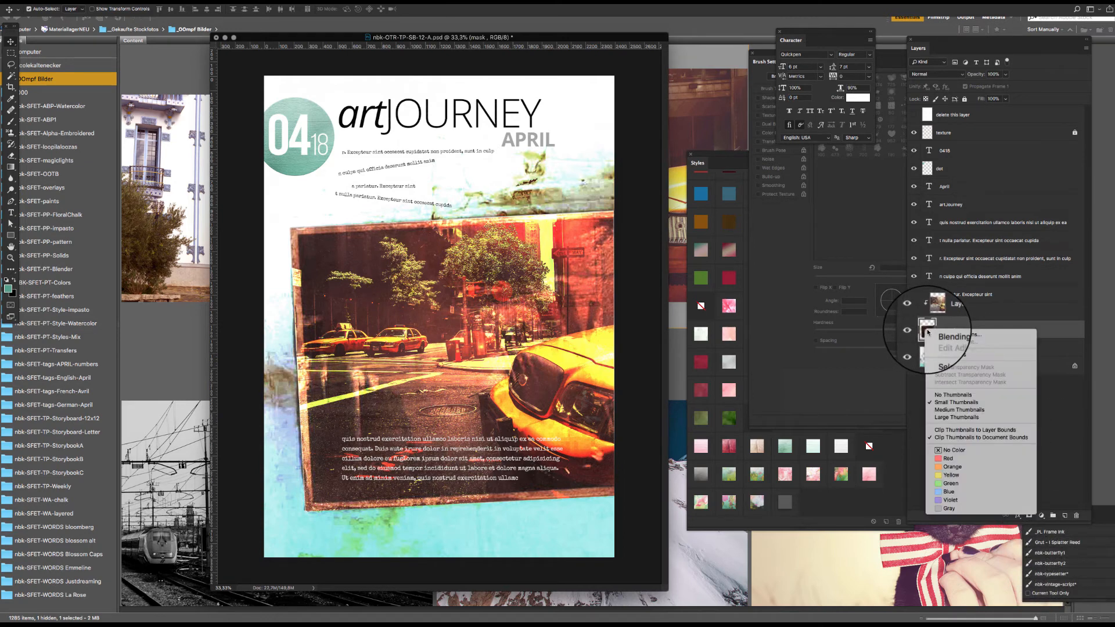
{"action": "left_click", "coordinate": [952, 355]}
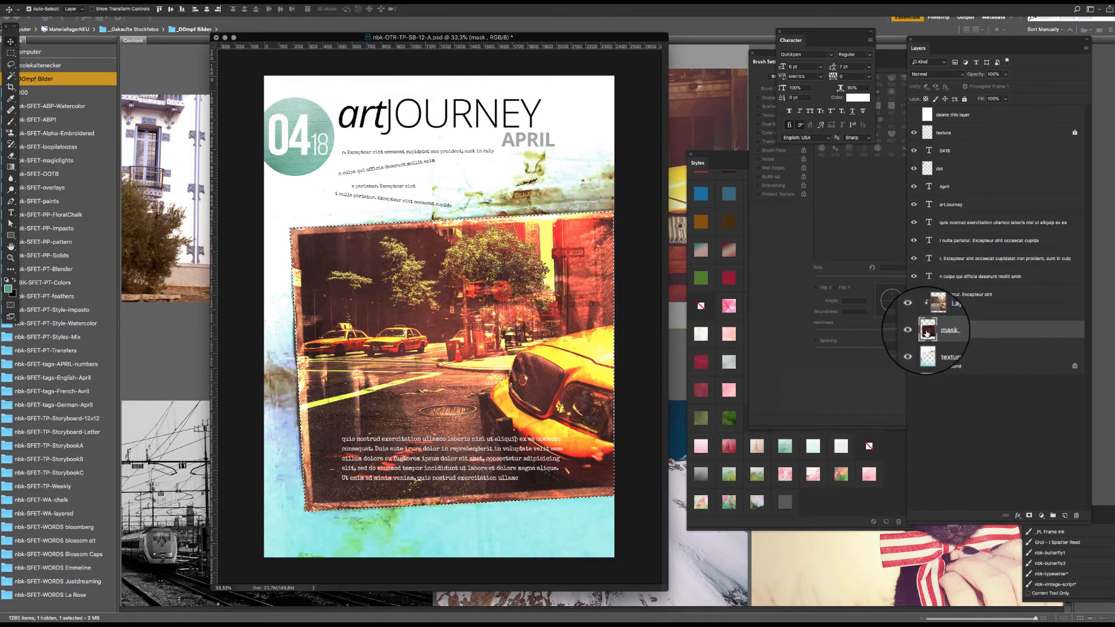
Step: Add a Hue/Saturation adjustment layer between the mask layer and the taxi photo, limited to the selected mask shape
{"action": "left_click", "coordinate": [1040, 515]}
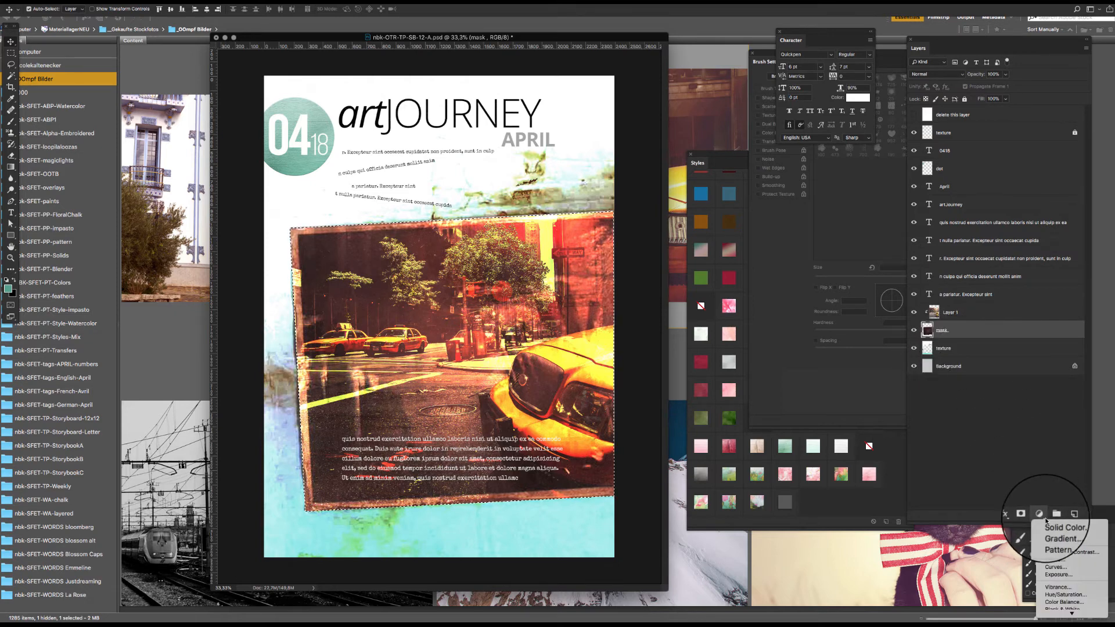
{"action": "mouse_move", "coordinate": [1060, 613]}
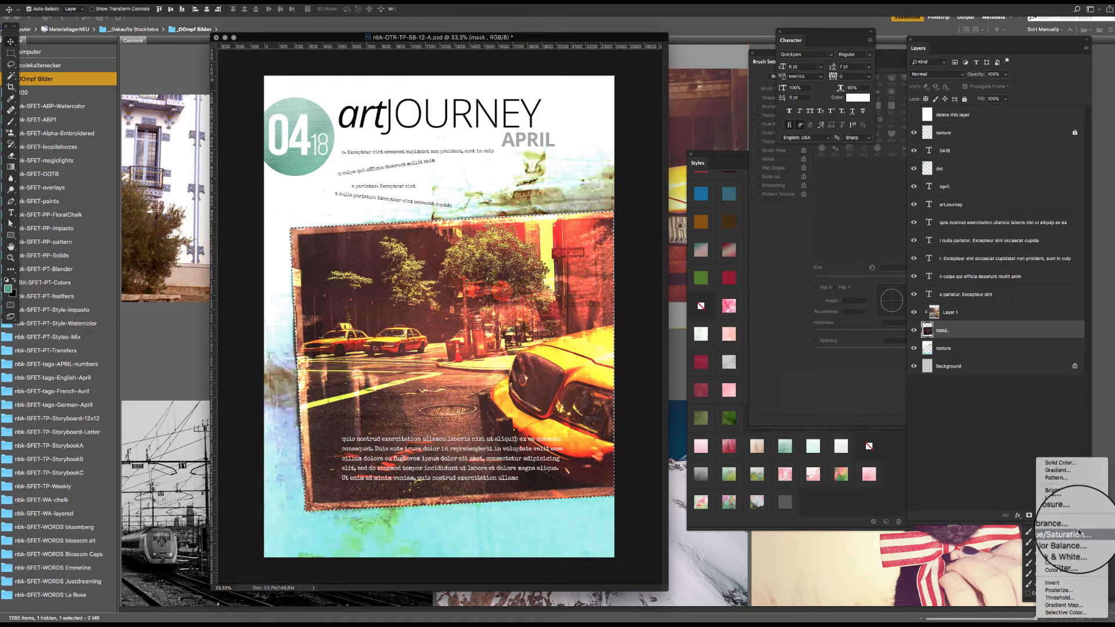
{"action": "left_click", "coordinate": [1063, 532]}
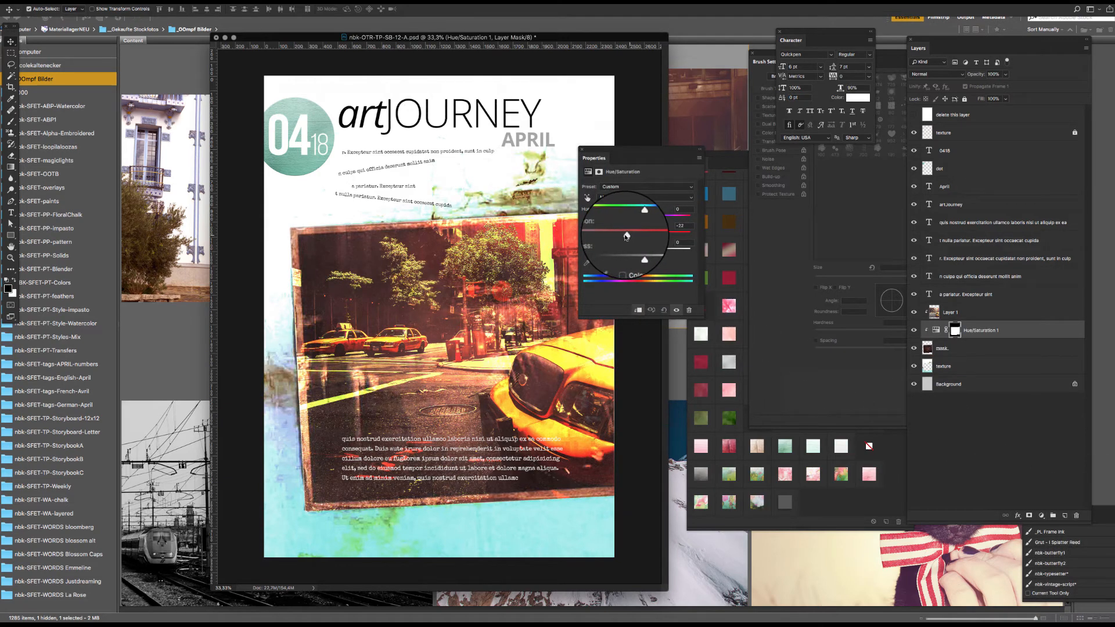
Step: Try the mask's Hue/Saturation adjustment with saturation at -100 and +56, ending on -100
{"action": "left_click_drag", "start_coordinate": [626, 236], "coordinate": [585, 230]}
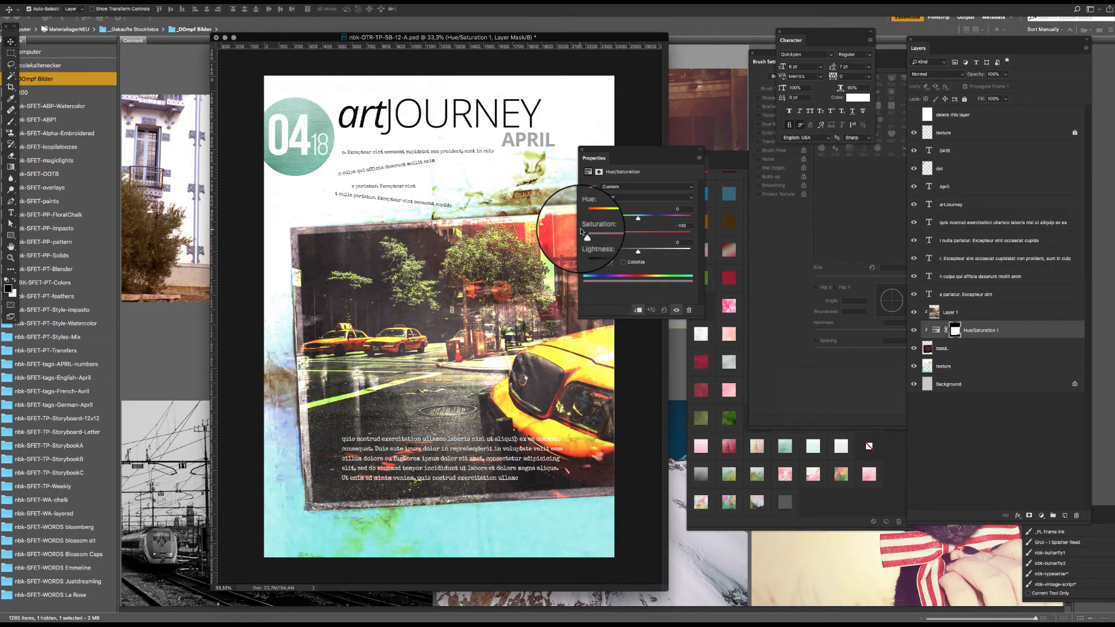
{"action": "left_click_drag", "start_coordinate": [581, 231], "coordinate": [669, 237]}
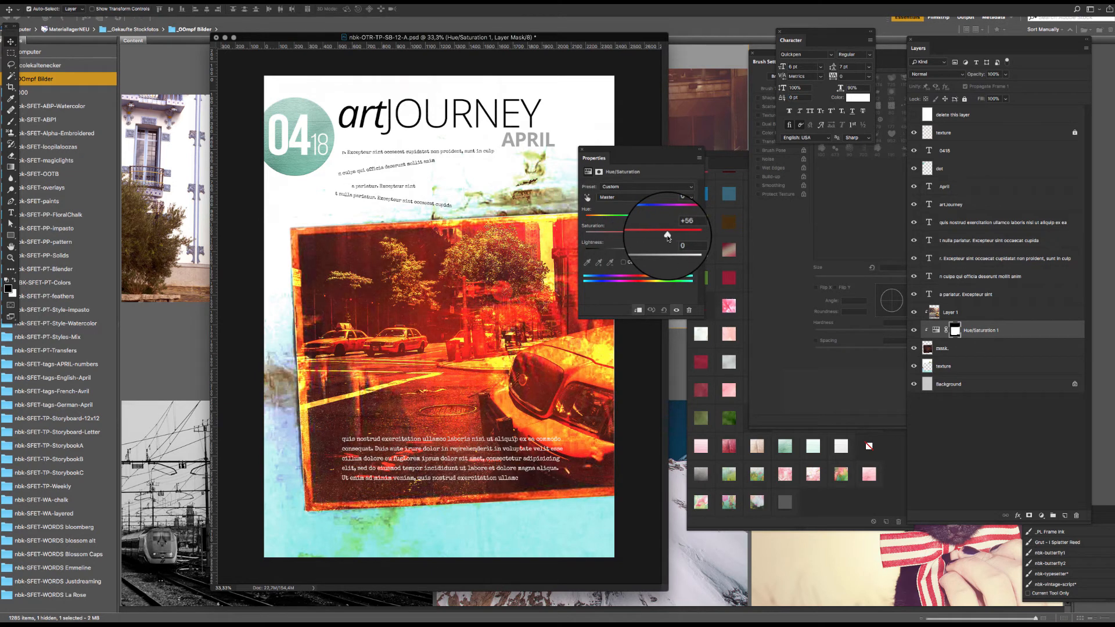
{"action": "left_click_drag", "start_coordinate": [661, 238], "coordinate": [587, 228]}
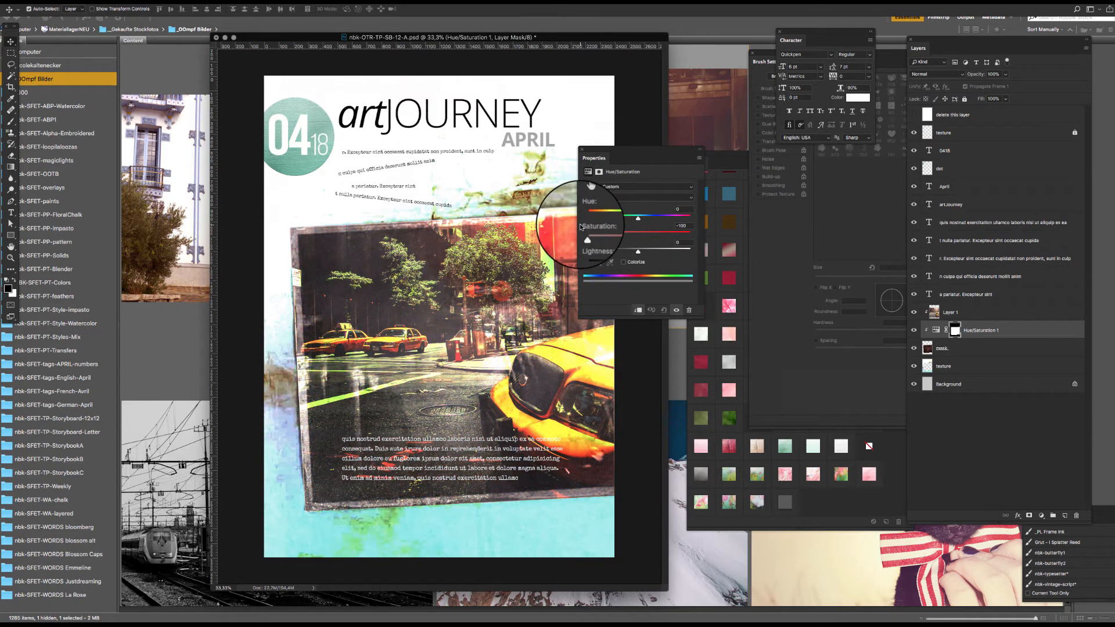
Step: Move the adjustment settings off the page, then shift the hue upward and set saturation to -25 and lightness to +1
{"action": "left_click_drag", "start_coordinate": [610, 151], "coordinate": [701, 77]}
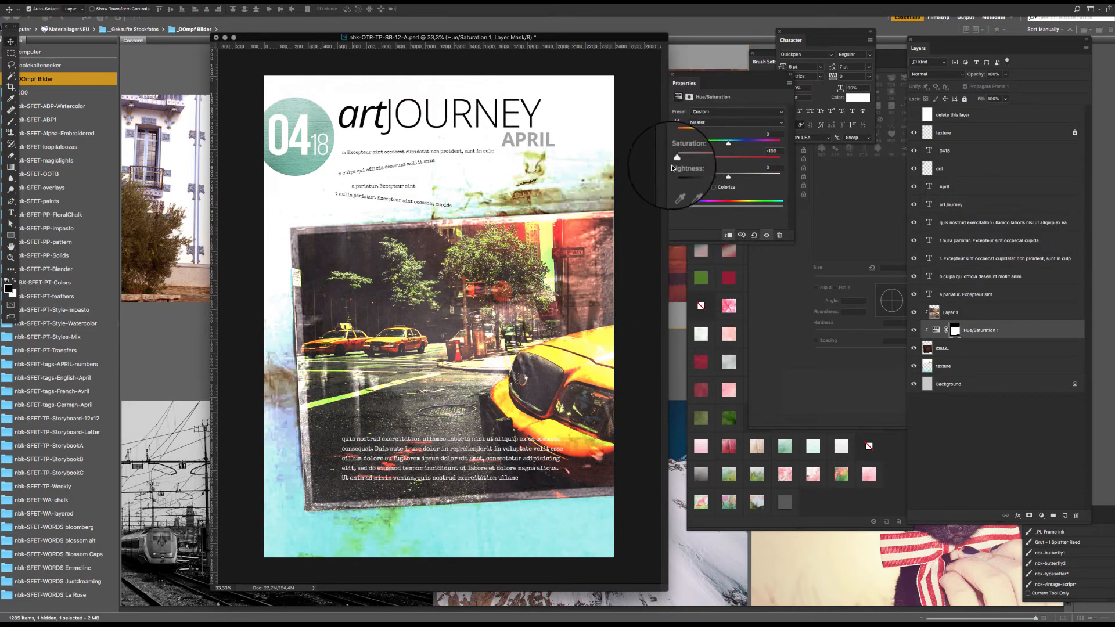
{"action": "left_click", "coordinate": [763, 147]}
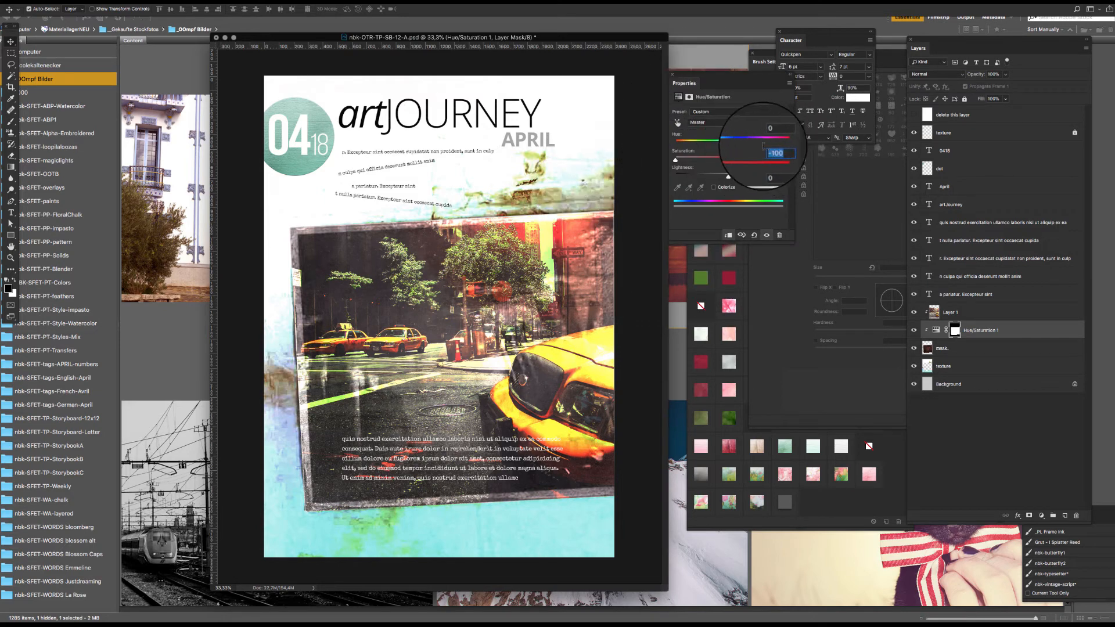
{"action": "mouse_move", "coordinate": [729, 177]}
{"action": "left_mouse_down"}
{"action": "mouse_move", "coordinate": [742, 176]}
{"action": "mouse_move", "coordinate": [704, 177]}
{"action": "mouse_move", "coordinate": [730, 174]}
{"action": "left_mouse_up"}
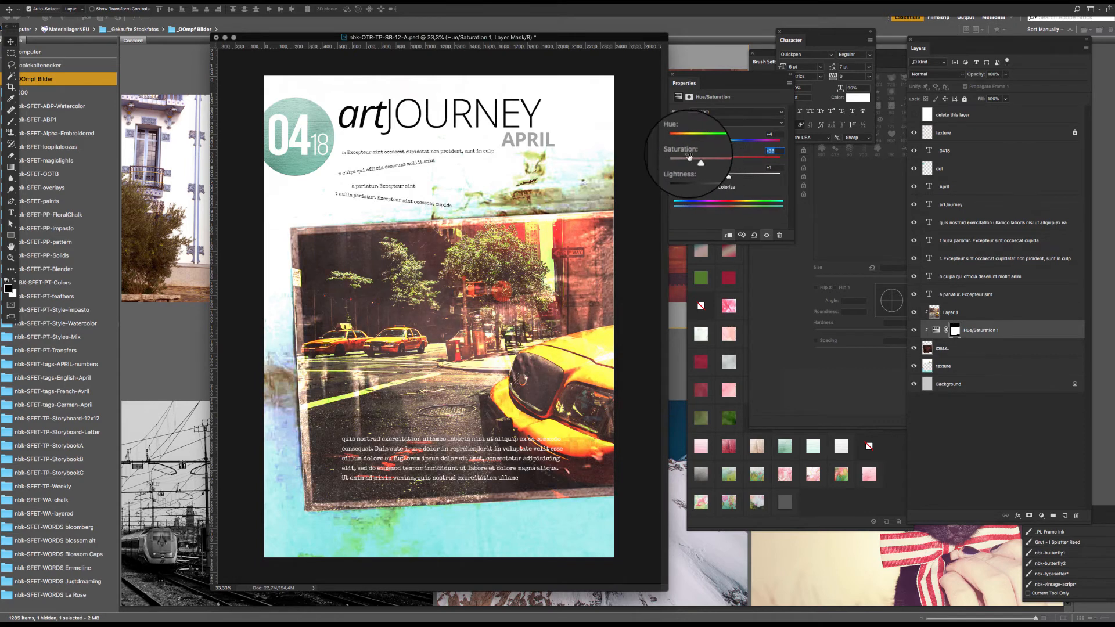
{"action": "left_click_drag", "start_coordinate": [697, 158], "coordinate": [675, 163]}
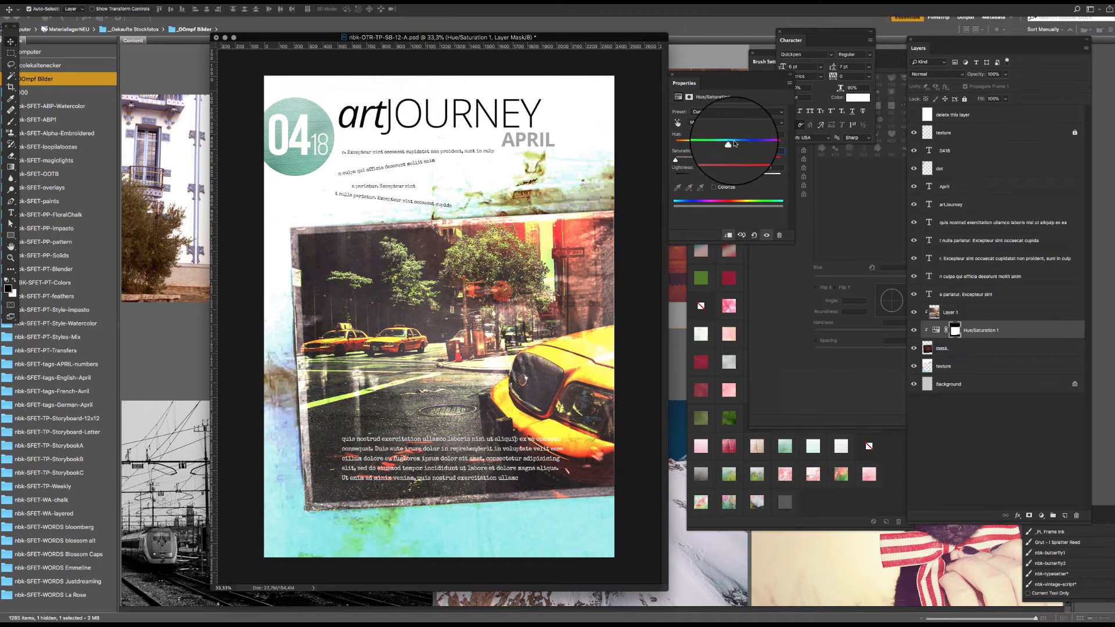
{"action": "left_click_drag", "start_coordinate": [730, 142], "coordinate": [755, 145]}
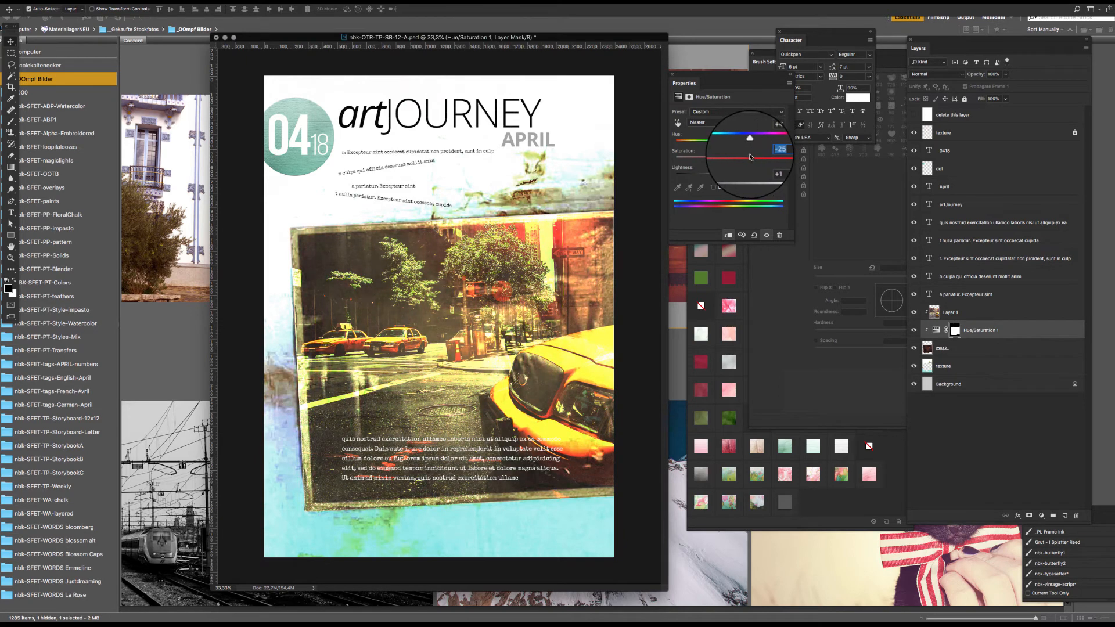
{"action": "mouse_move", "coordinate": [746, 156]}
{"action": "left_mouse_down"}
{"action": "mouse_move", "coordinate": [707, 156]}
{"action": "mouse_move", "coordinate": [761, 157]}
{"action": "mouse_move", "coordinate": [705, 157]}
{"action": "mouse_move", "coordinate": [740, 156]}
{"action": "left_mouse_up"}
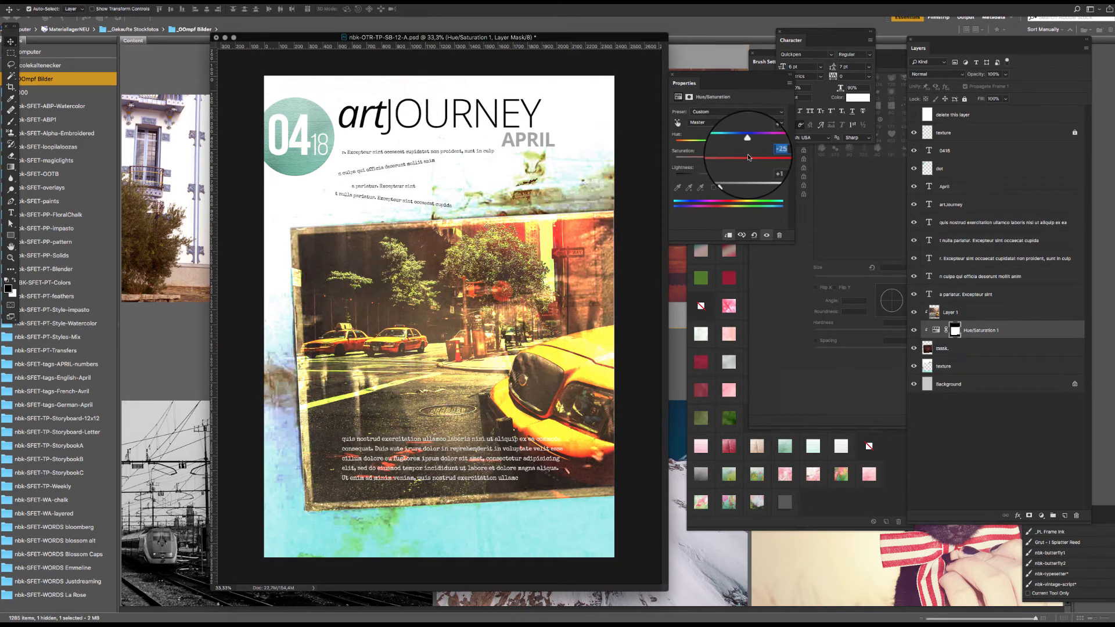
Step: Set the mask's Hue/Saturation adjustment to hue +180 and saturation -62, and shift the document window slightly to view the page
{"action": "left_click_drag", "start_coordinate": [750, 157], "coordinate": [789, 150]}
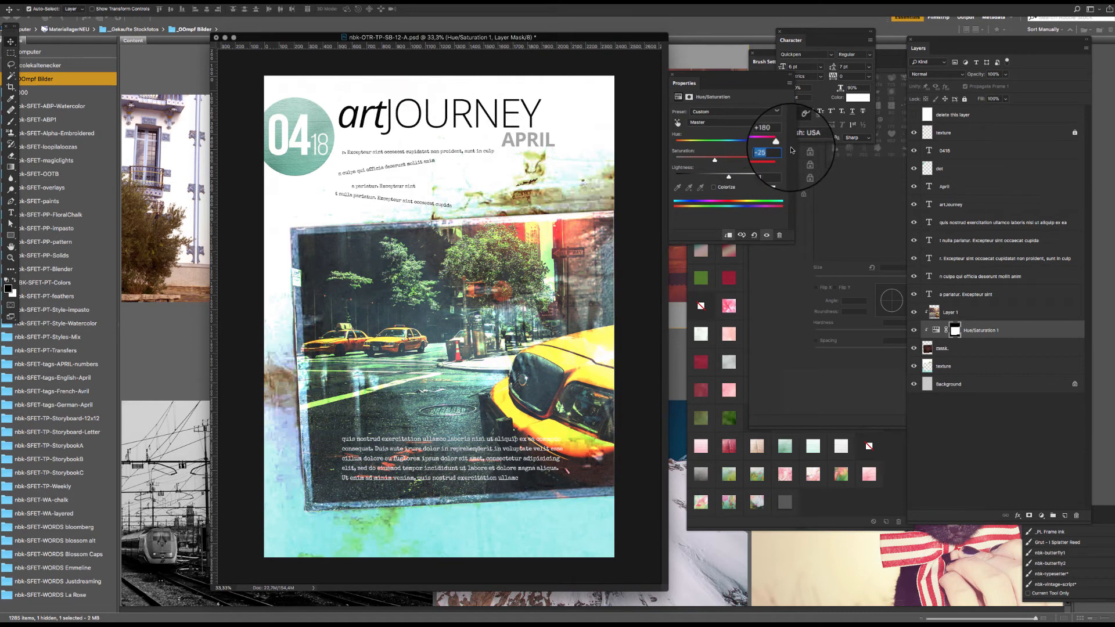
{"action": "left_click_drag", "start_coordinate": [781, 150], "coordinate": [780, 149]}
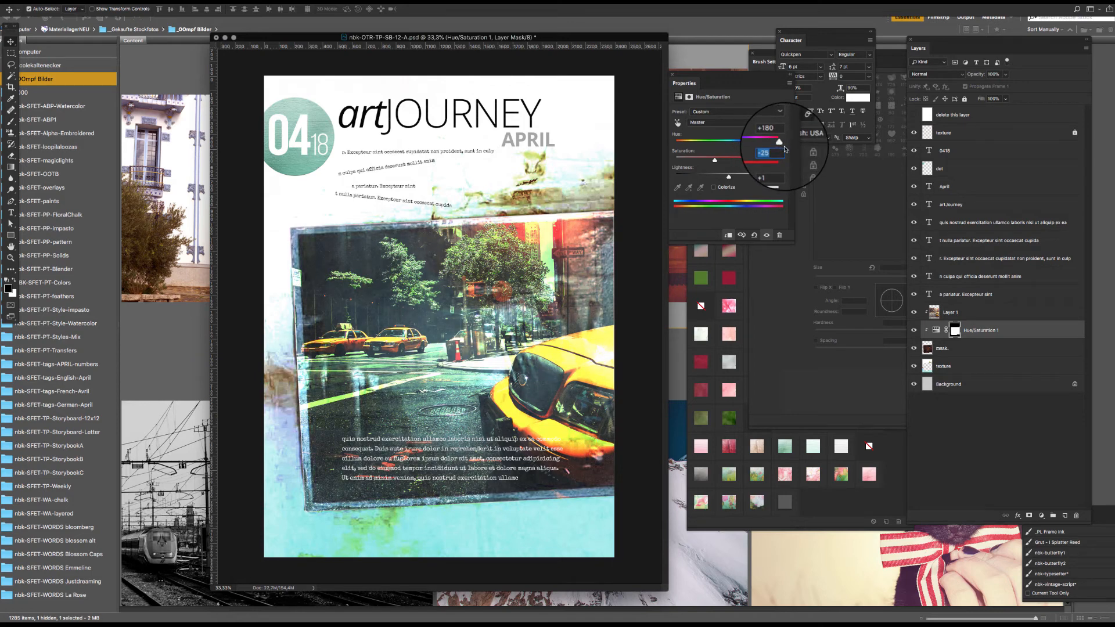
{"action": "mouse_move", "coordinate": [714, 162]}
{"action": "left_mouse_down"}
{"action": "mouse_move", "coordinate": [726, 162]}
{"action": "mouse_move", "coordinate": [695, 165]}
{"action": "left_mouse_up"}
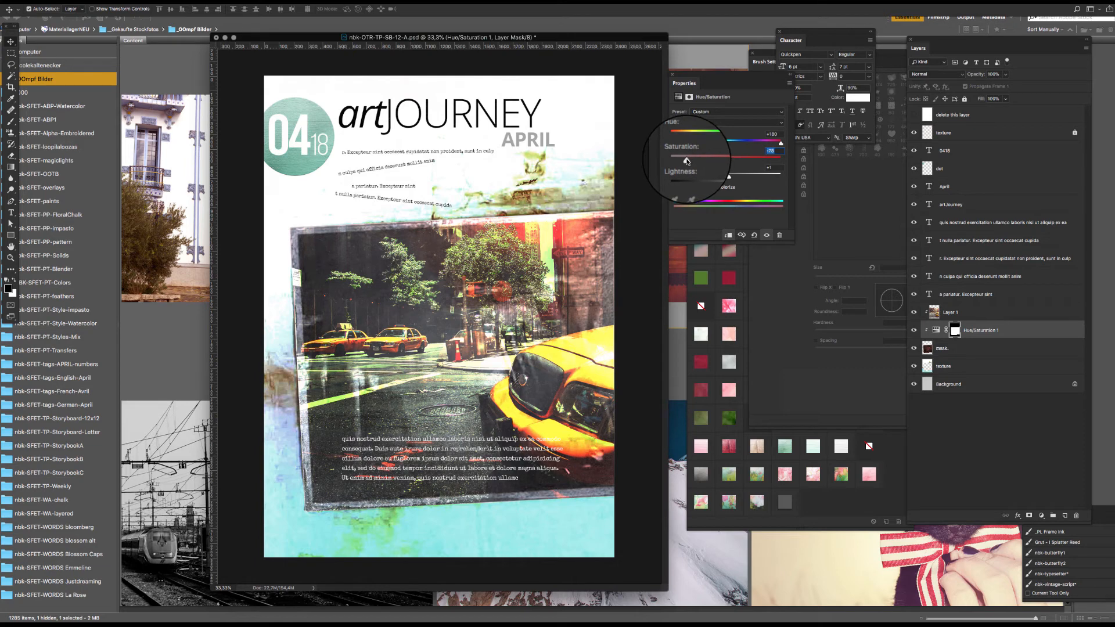
{"action": "left_click_drag", "start_coordinate": [696, 162], "coordinate": [695, 161]}
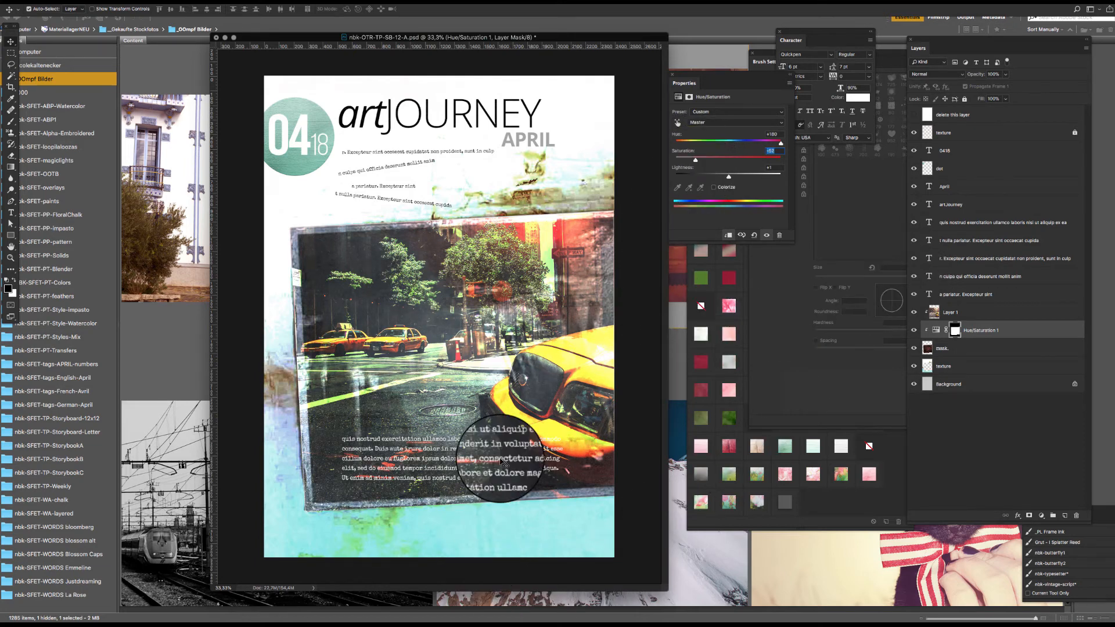
{"action": "left_click_drag", "start_coordinate": [579, 43], "coordinate": [570, 44]}
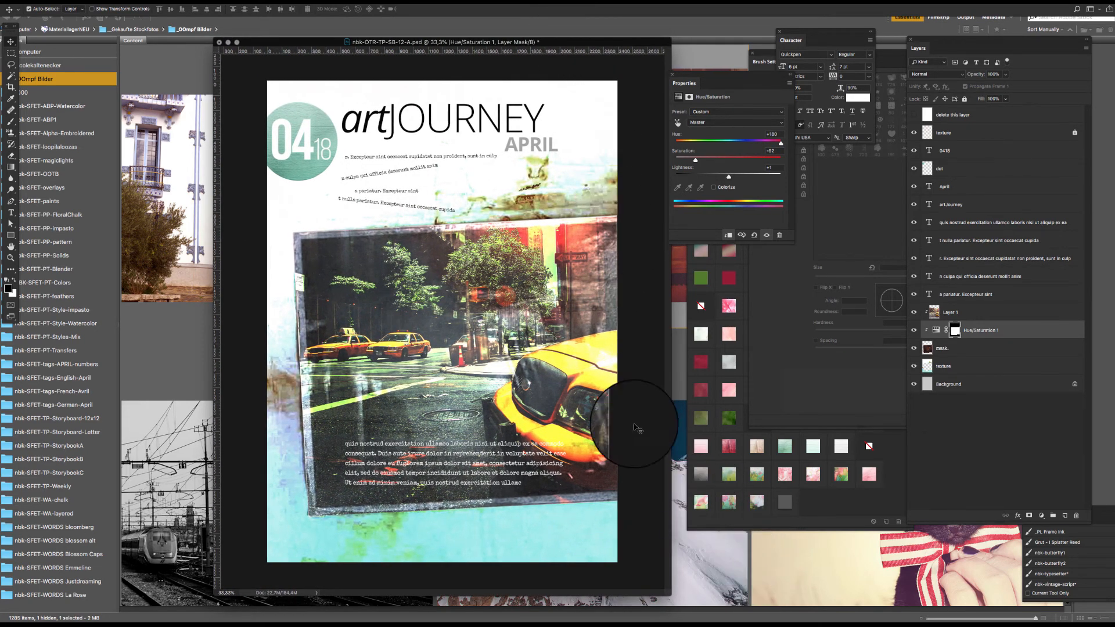
Step: Switch to Adobe Bridge and look through the page templates in the StorybookA, StorybookB and StorybookC folders
{"action": "left_click", "coordinate": [103, 494]}
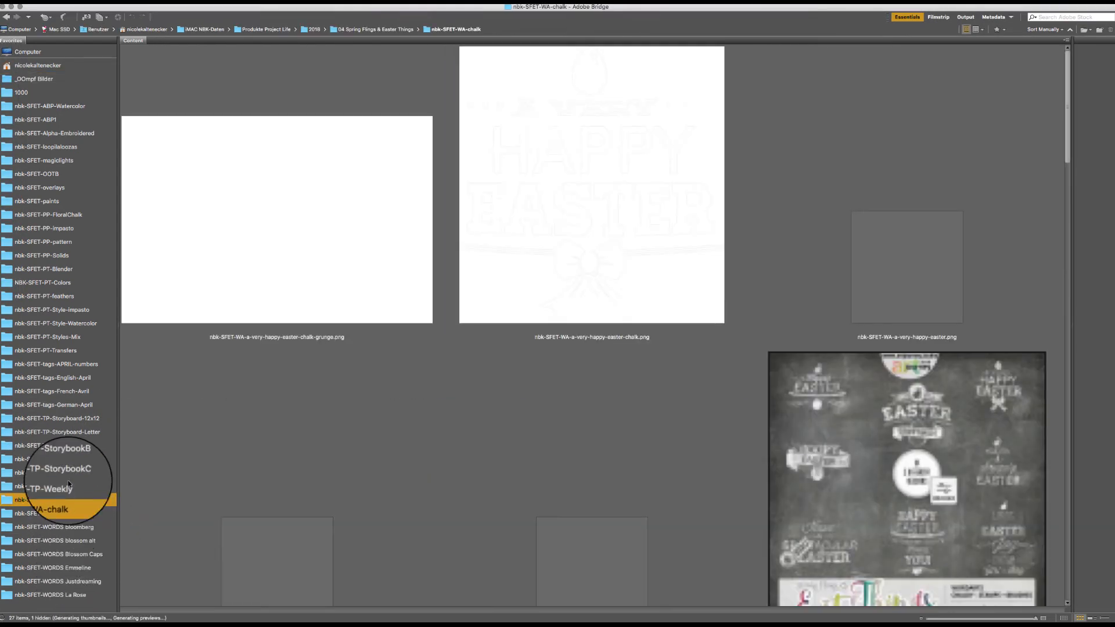
{"action": "left_click", "coordinate": [70, 448]}
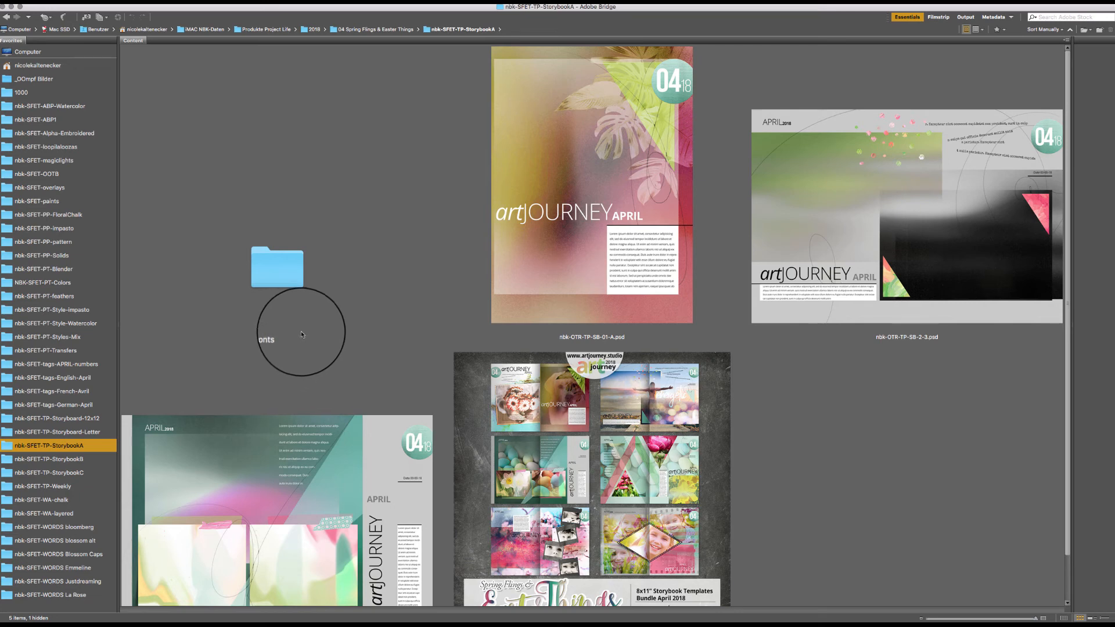
{"action": "left_click_drag", "start_coordinate": [1067, 64], "coordinate": [1011, 162]}
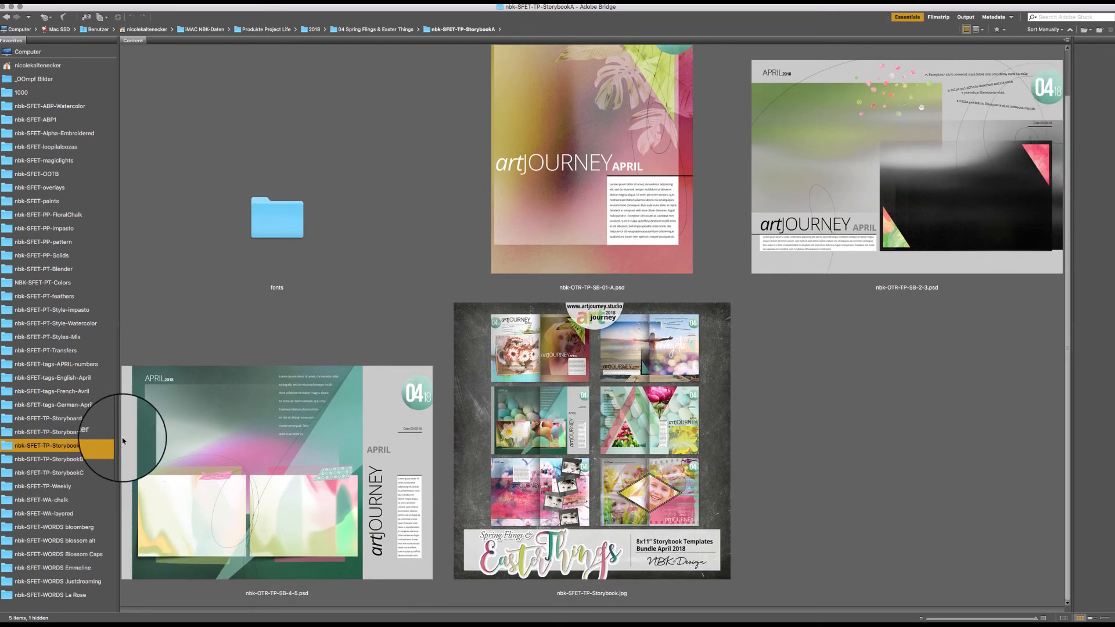
{"action": "left_click", "coordinate": [186, 441]}
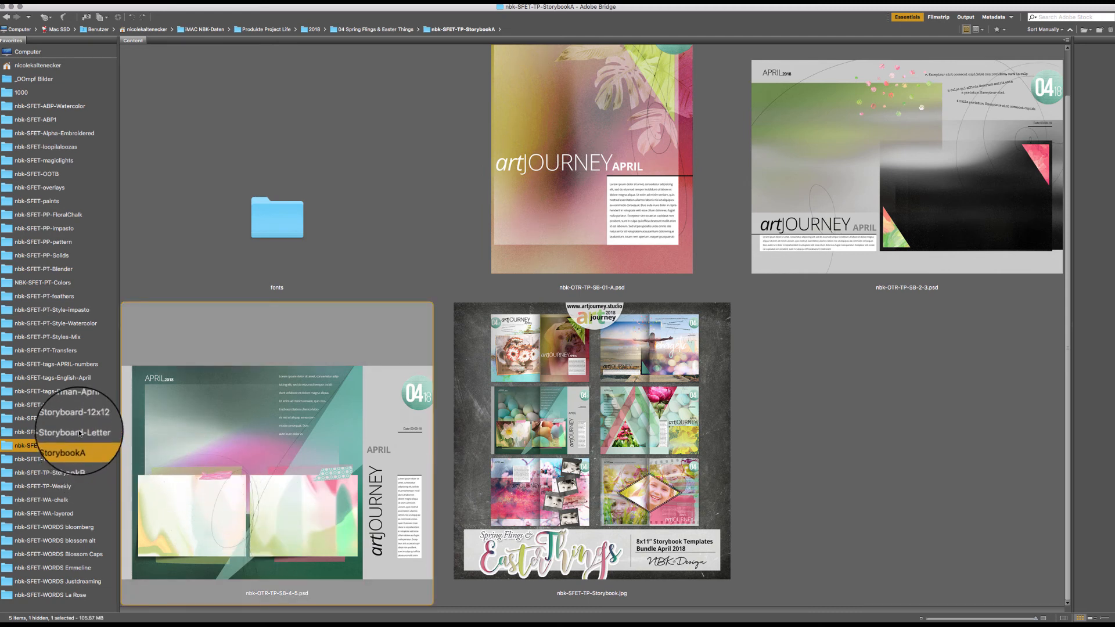
{"action": "left_click", "coordinate": [89, 463]}
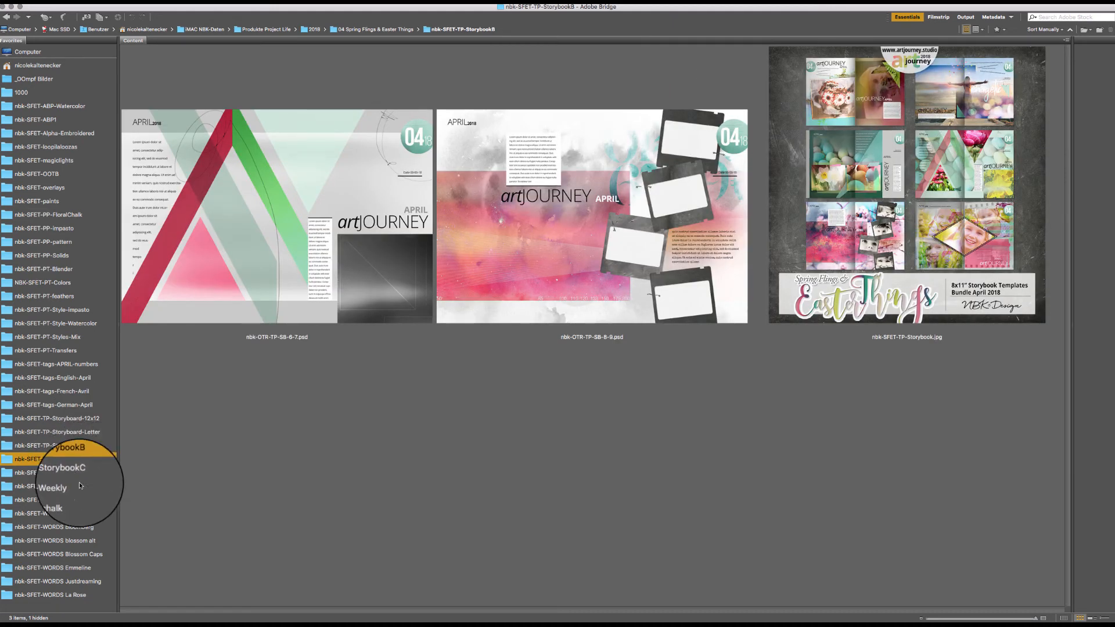
{"action": "left_click", "coordinate": [80, 472]}
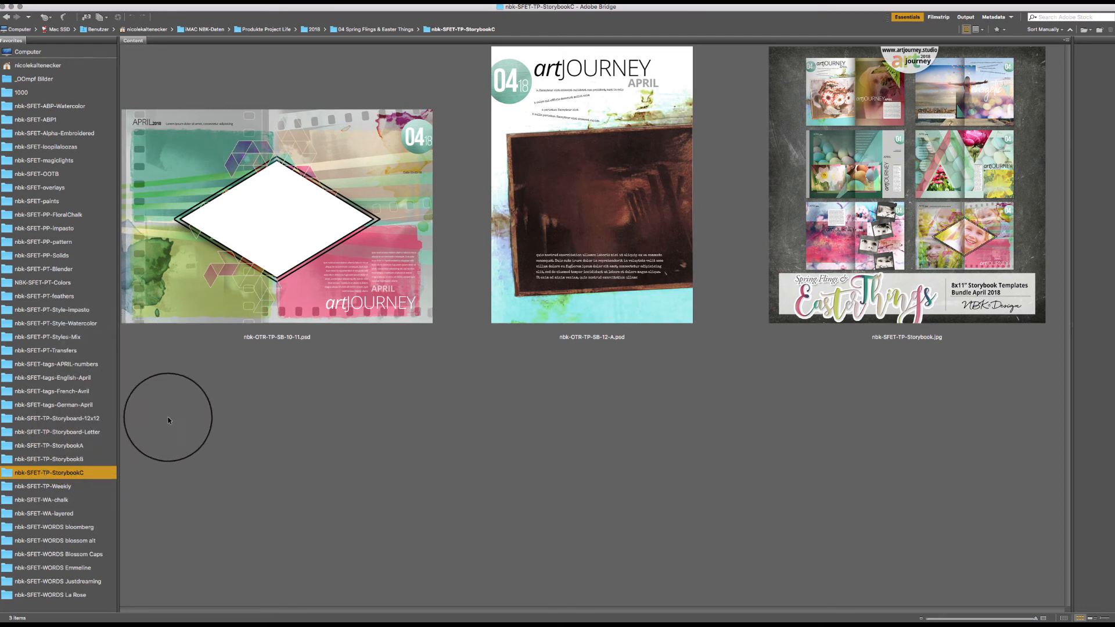
Step: Open the template nbk-SFET-TP-extra01.psd from the extraA folder inside nbk-SFET-TP-Weekly
{"action": "left_click", "coordinate": [61, 488]}
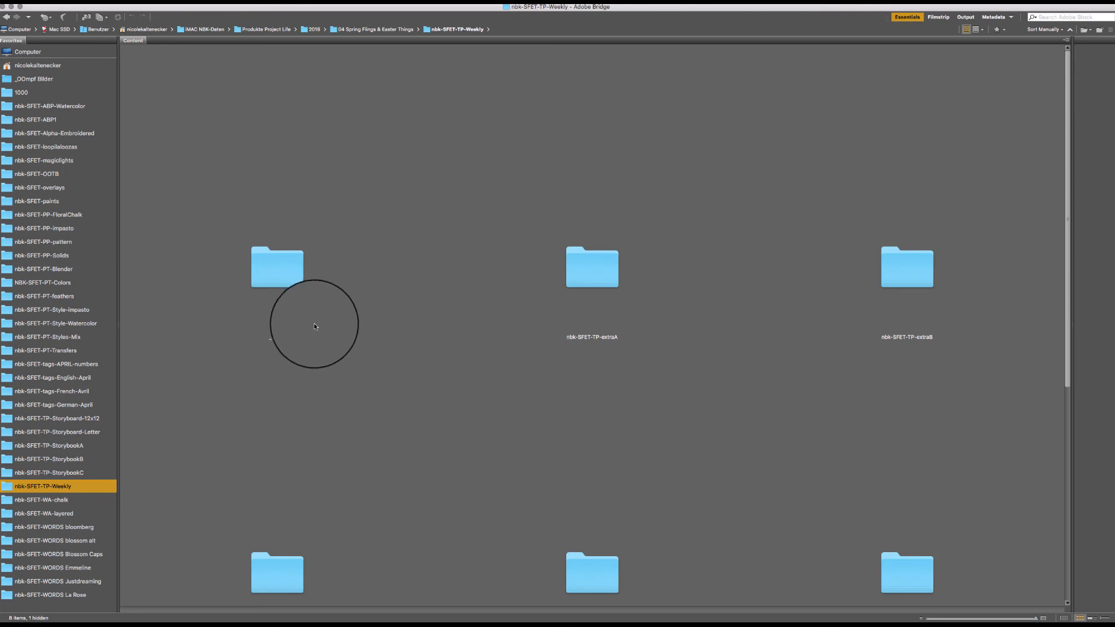
{"action": "left_click", "coordinate": [711, 148]}
{"action": "double_click", "coordinate": [610, 269]}
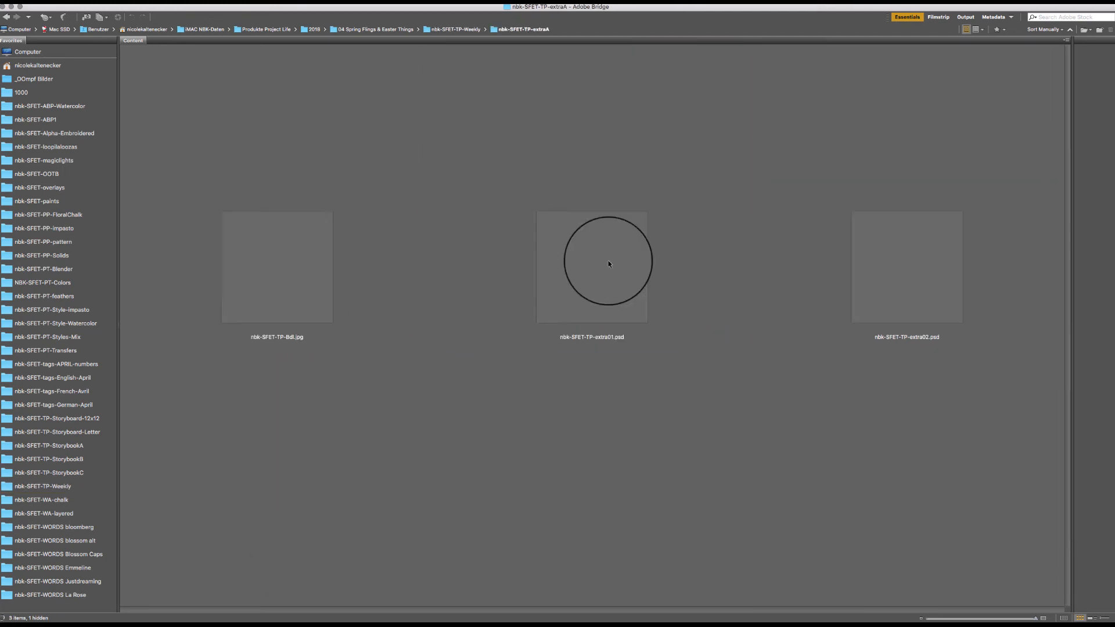
{"action": "double_click", "coordinate": [678, 246]}
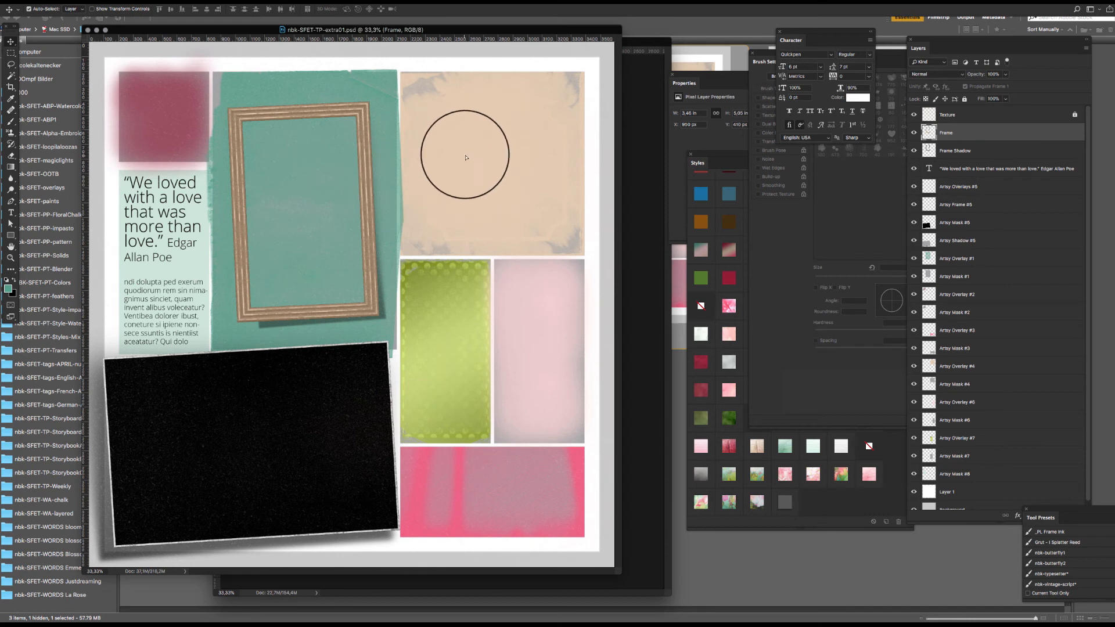
Step: Select the beige overlay to inspect its layer, close the extra01 template and return to Adobe Bridge
{"action": "left_click", "coordinate": [465, 157]}
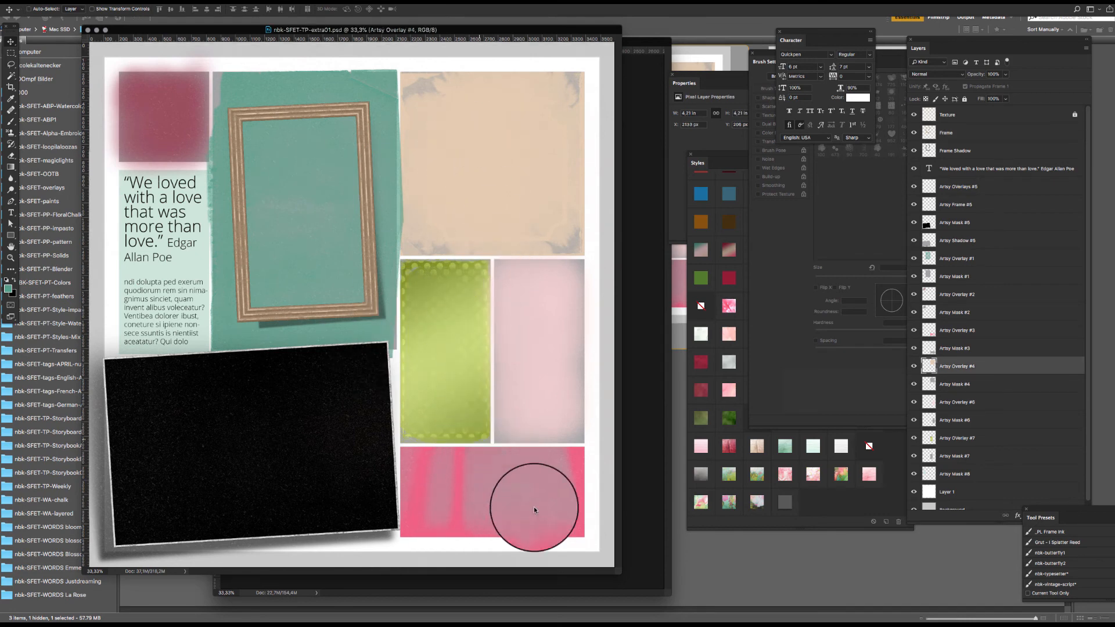
{"action": "key", "text": "super+w"}
{"action": "left_click", "coordinate": [725, 573]}
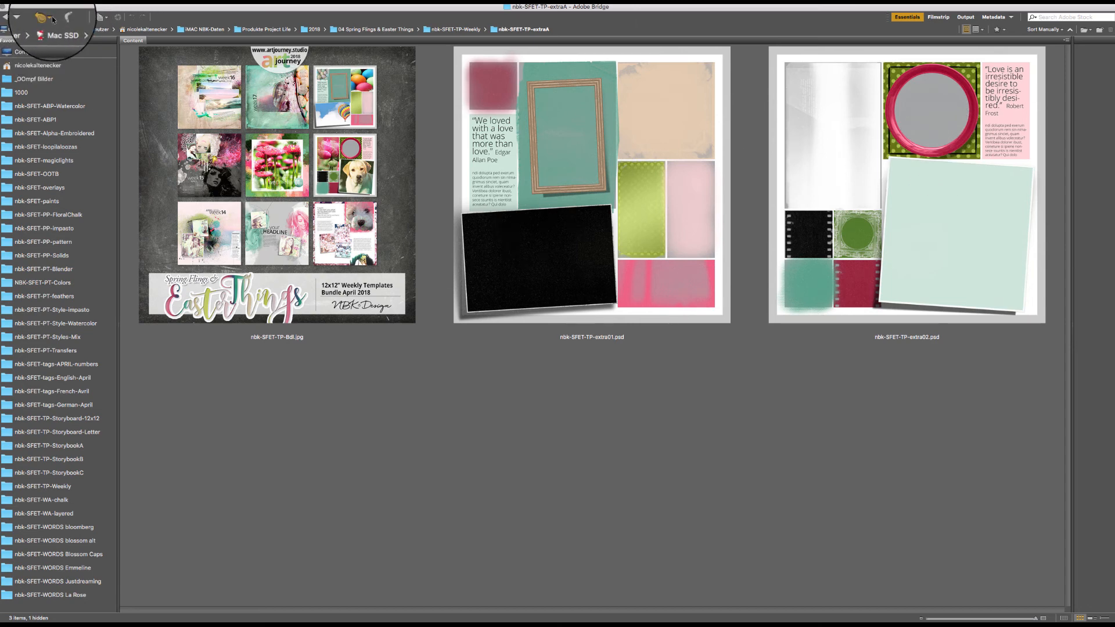
Step: Look through the weekly templates in the nbk-SFET-TP-extraB and nbk-SFET-TP-extraC folders
{"action": "left_click", "coordinate": [6, 18]}
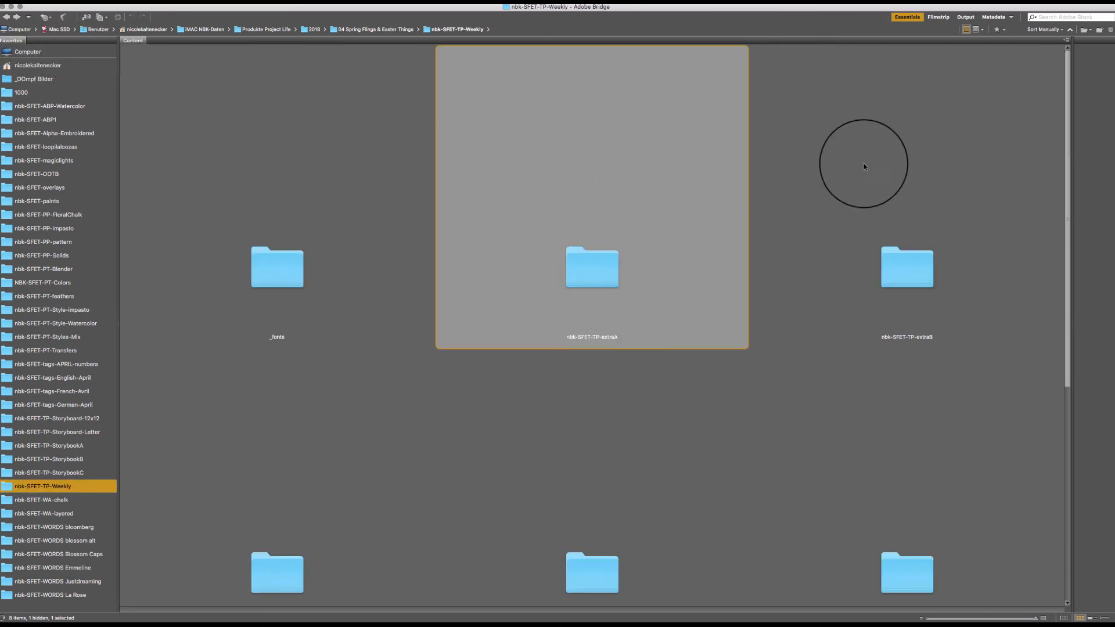
{"action": "left_click", "coordinate": [927, 193]}
{"action": "double_click", "coordinate": [908, 272]}
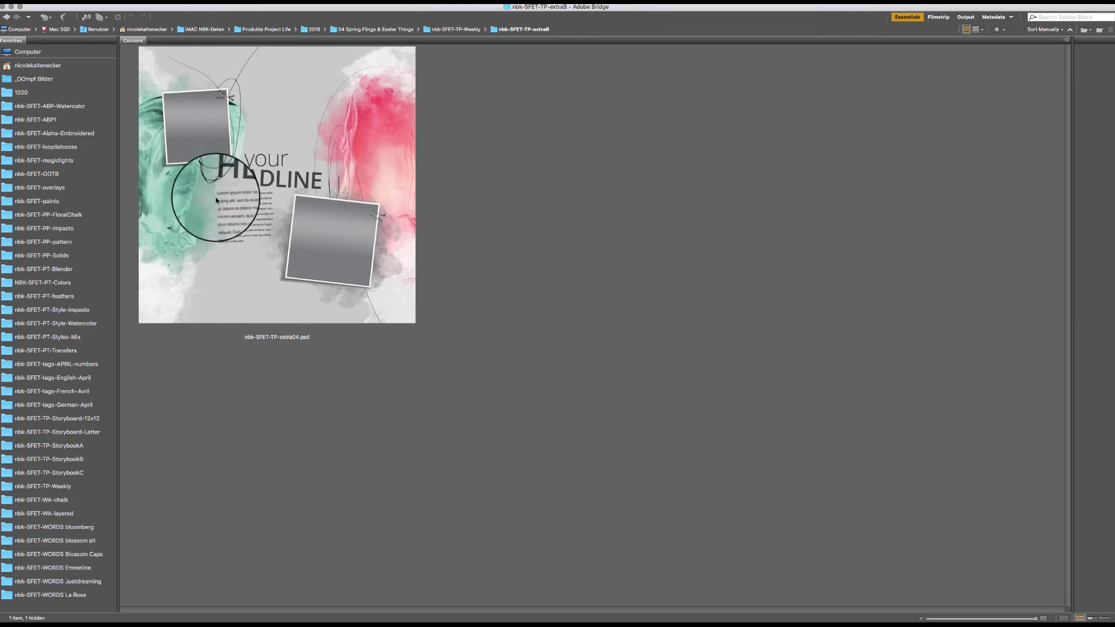
{"action": "left_click", "coordinate": [339, 159]}
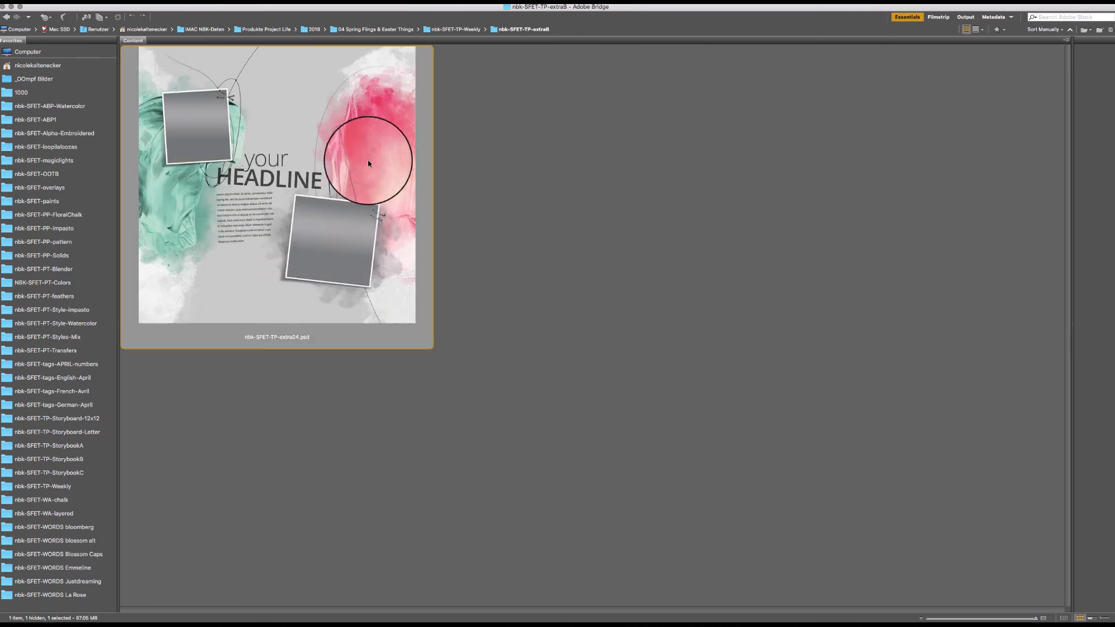
{"action": "left_click", "coordinate": [8, 18]}
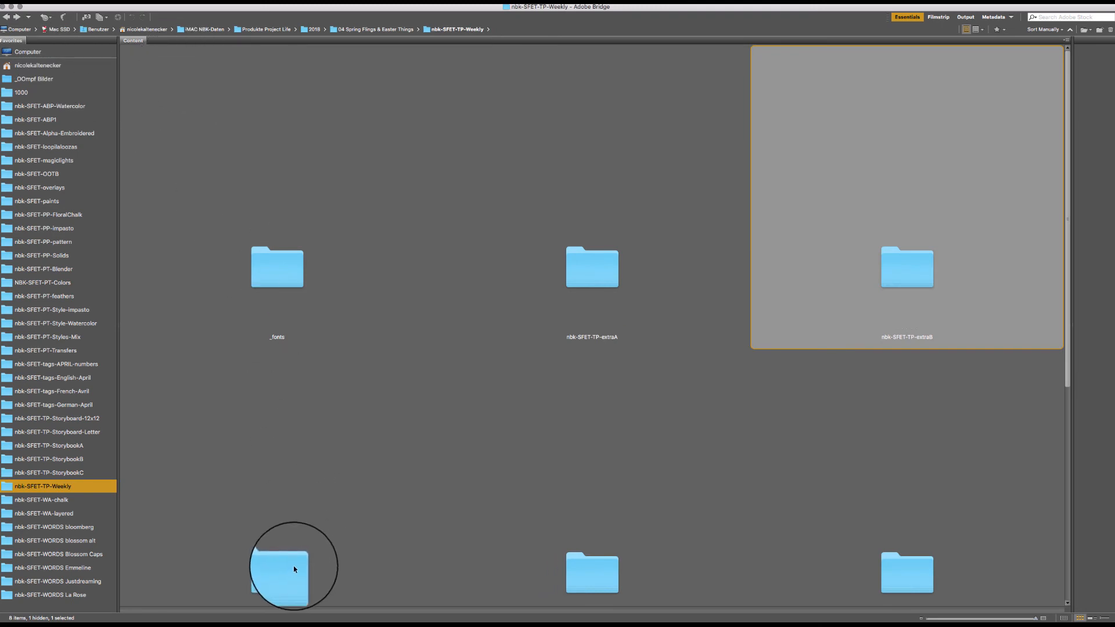
{"action": "double_click", "coordinate": [294, 569]}
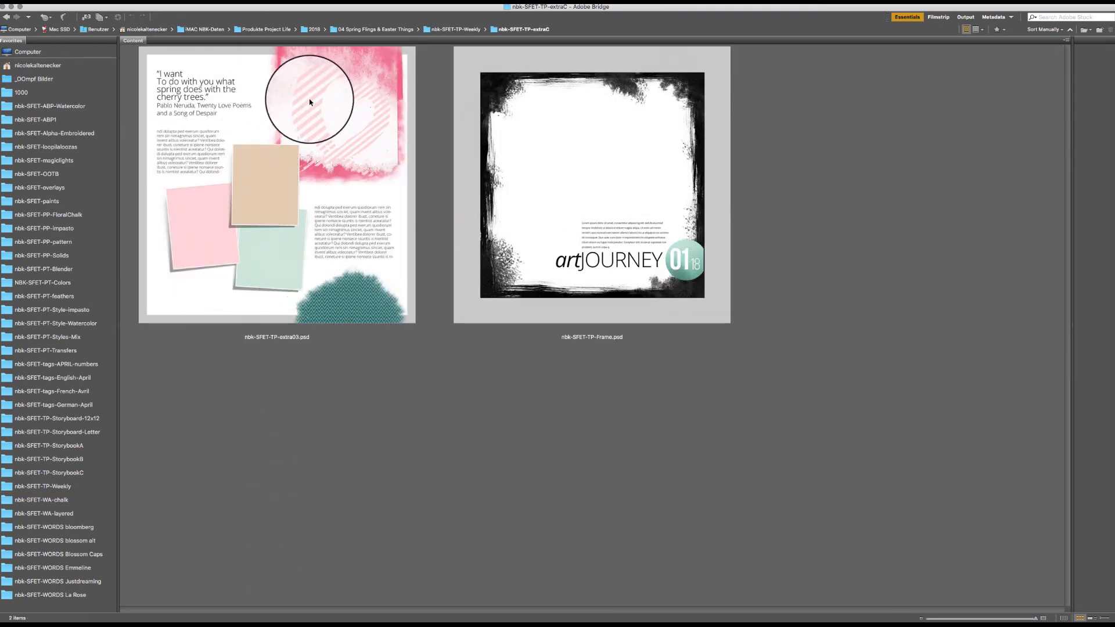
{"action": "left_click", "coordinate": [565, 183]}
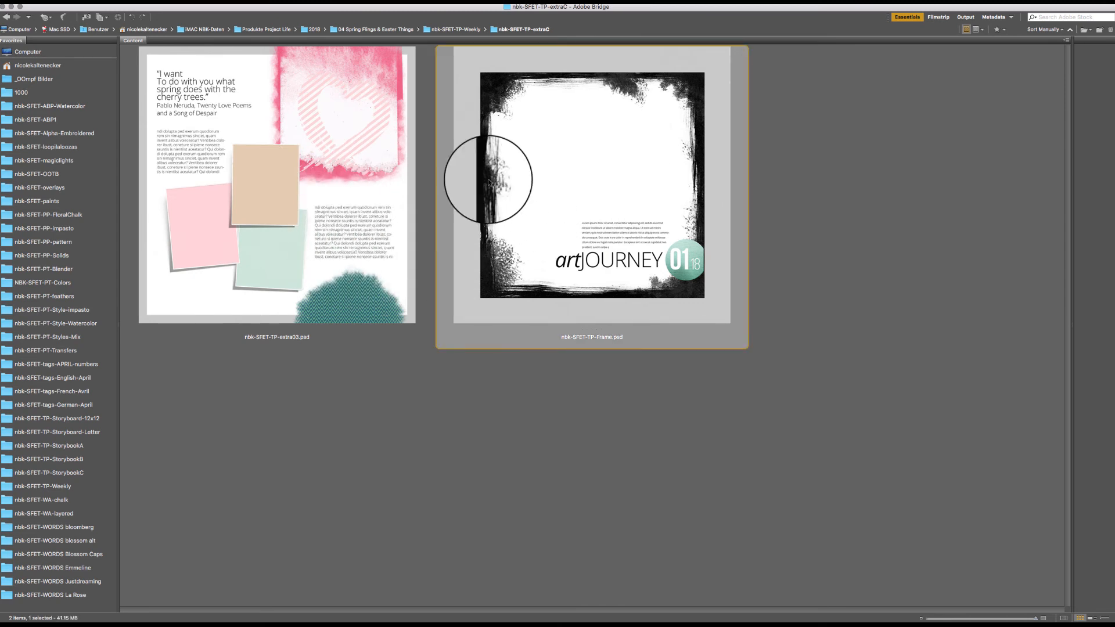
Step: Go to the nbk-SFET-TP14 folder and view the week 14 preview image nbk-SFET-TP14.jpg full screen
{"action": "left_click", "coordinate": [6, 17]}
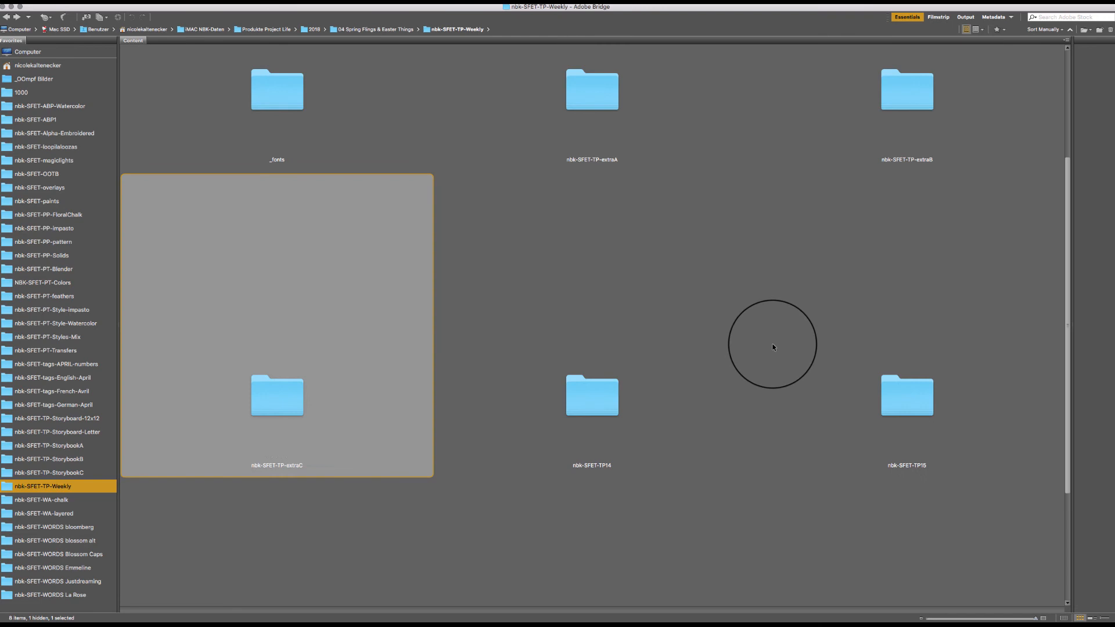
{"action": "left_click", "coordinate": [602, 408]}
{"action": "double_click", "coordinate": [601, 403]}
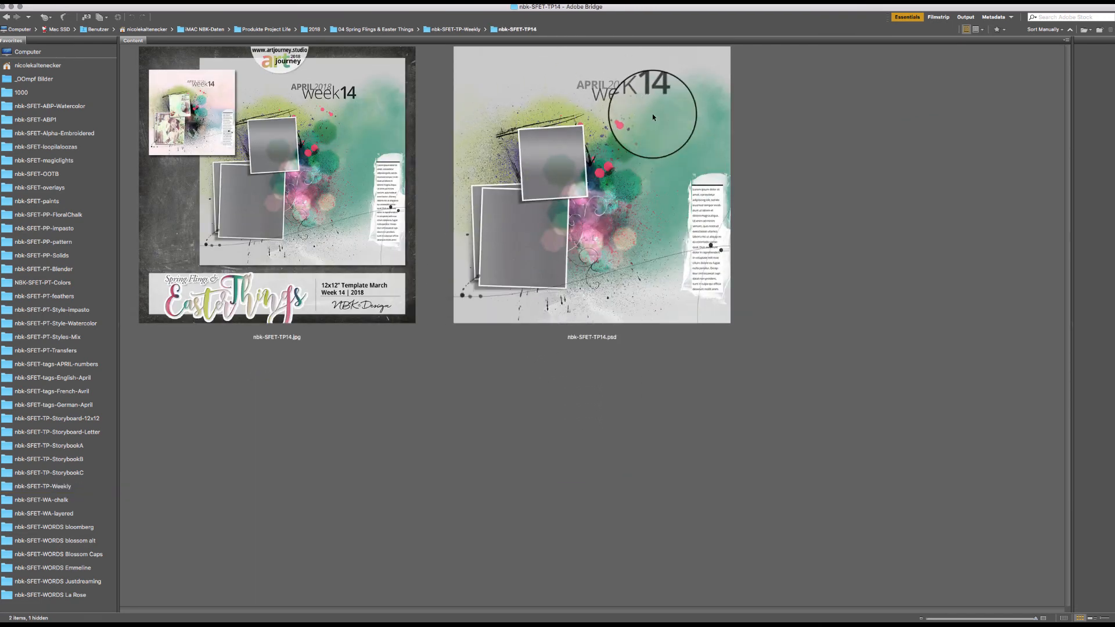
{"action": "left_click", "coordinate": [658, 205]}
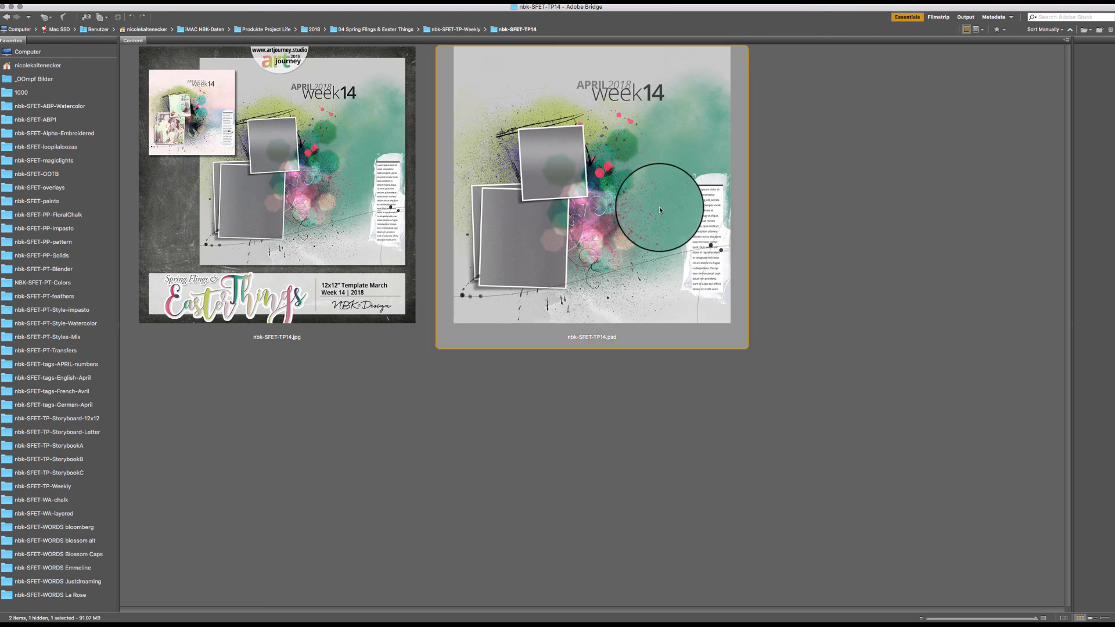
{"action": "left_click", "coordinate": [389, 235]}
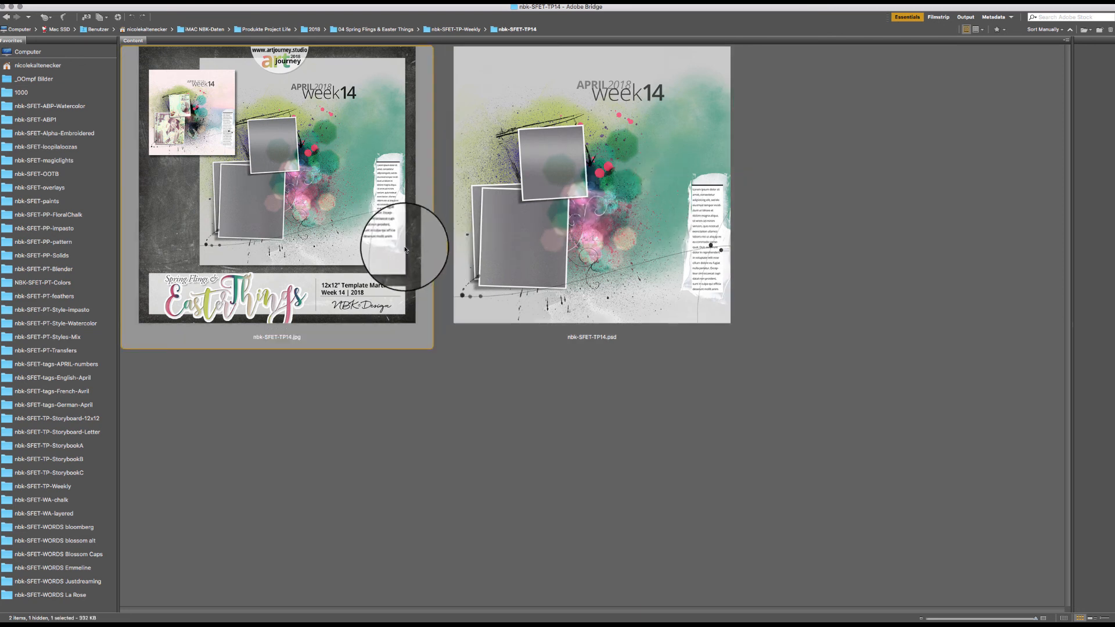
{"action": "key", "text": "v"}
{"action": "key", "text": "space"}
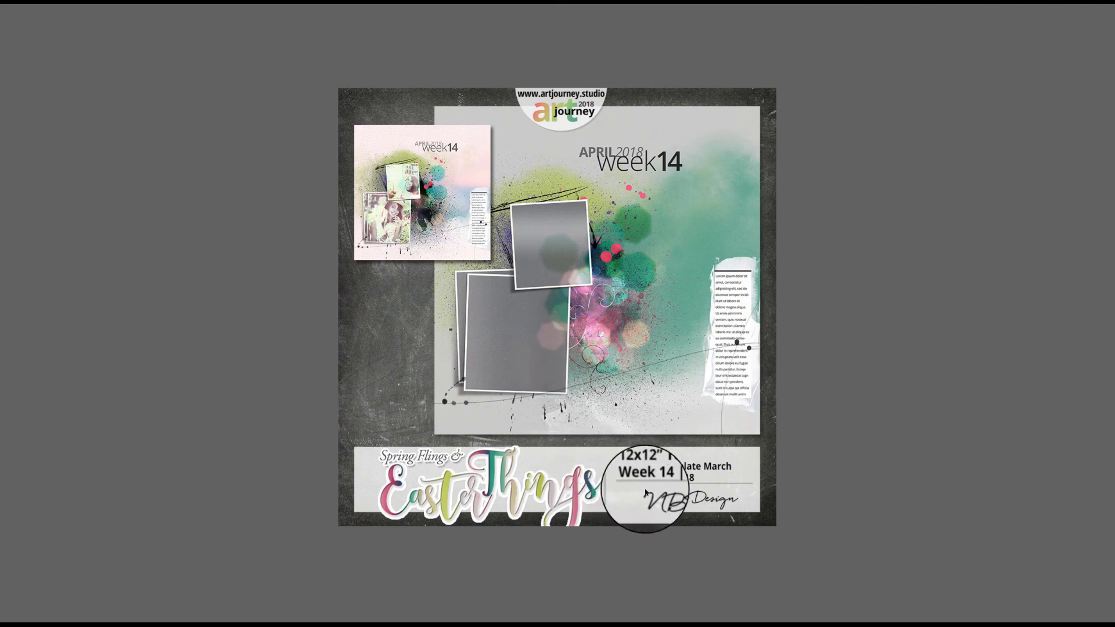
{"action": "key", "text": "space"}
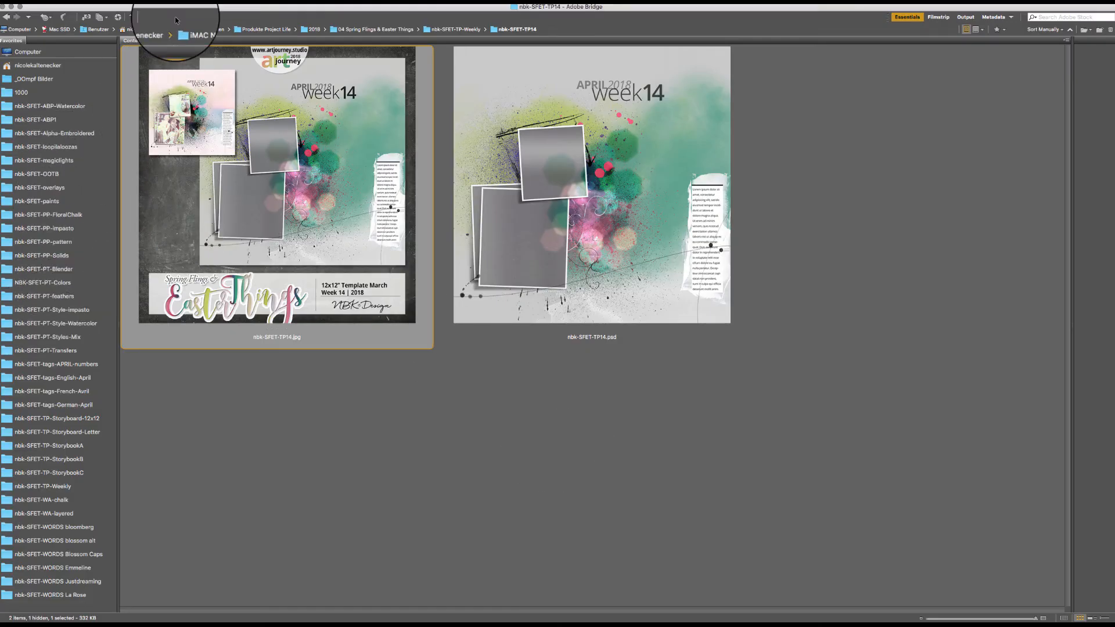
Step: Go to the nbk-SFET-TP15 folder and view the week 15 preview image nbk-SFET-TP15.jpg full screen
{"action": "left_click", "coordinate": [7, 18]}
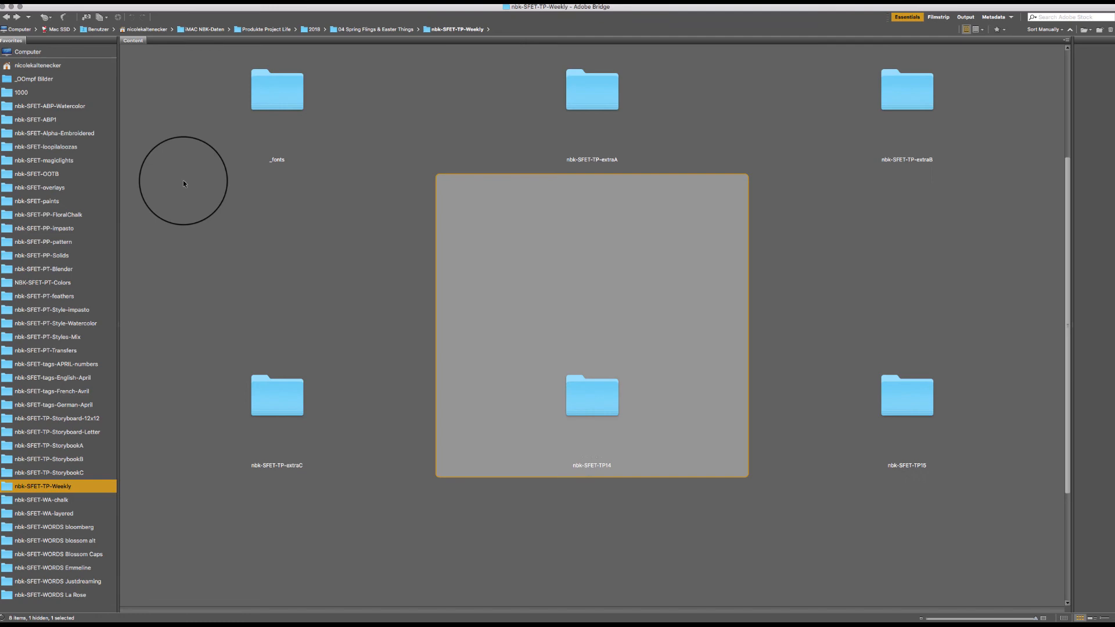
{"action": "double_click", "coordinate": [872, 409]}
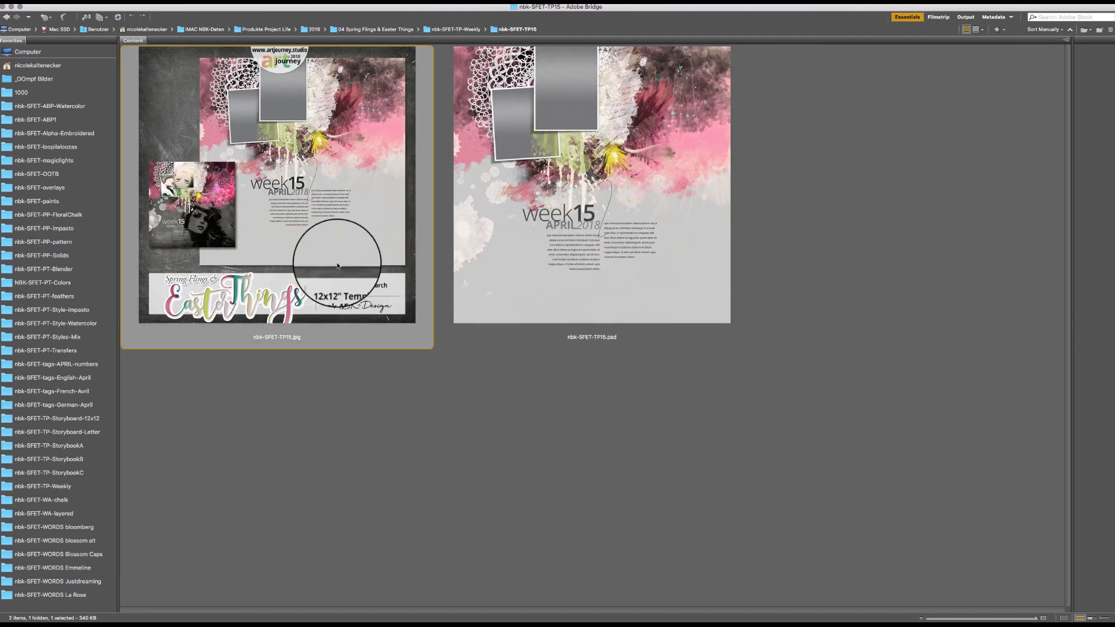
{"action": "key", "text": "space"}
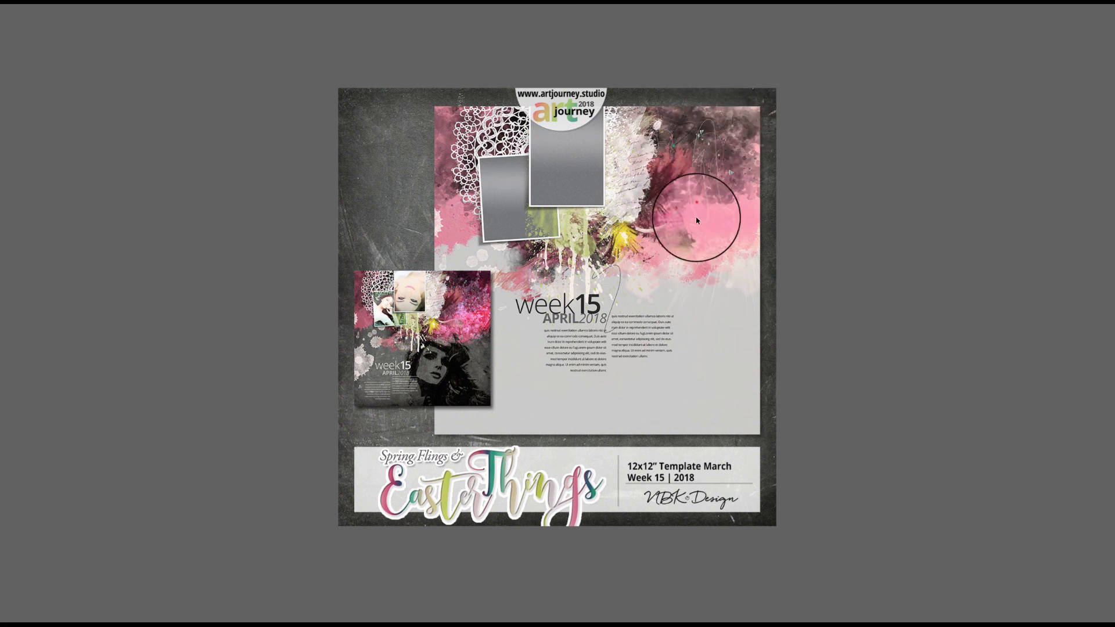
{"action": "left_click", "coordinate": [450, 217]}
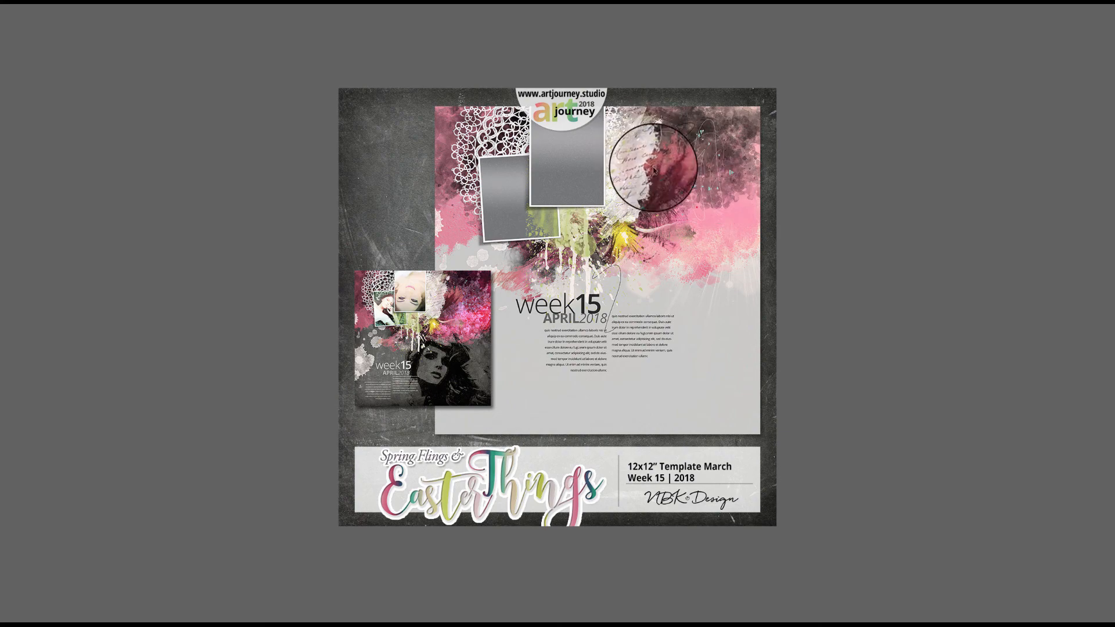
{"action": "key", "text": "space"}
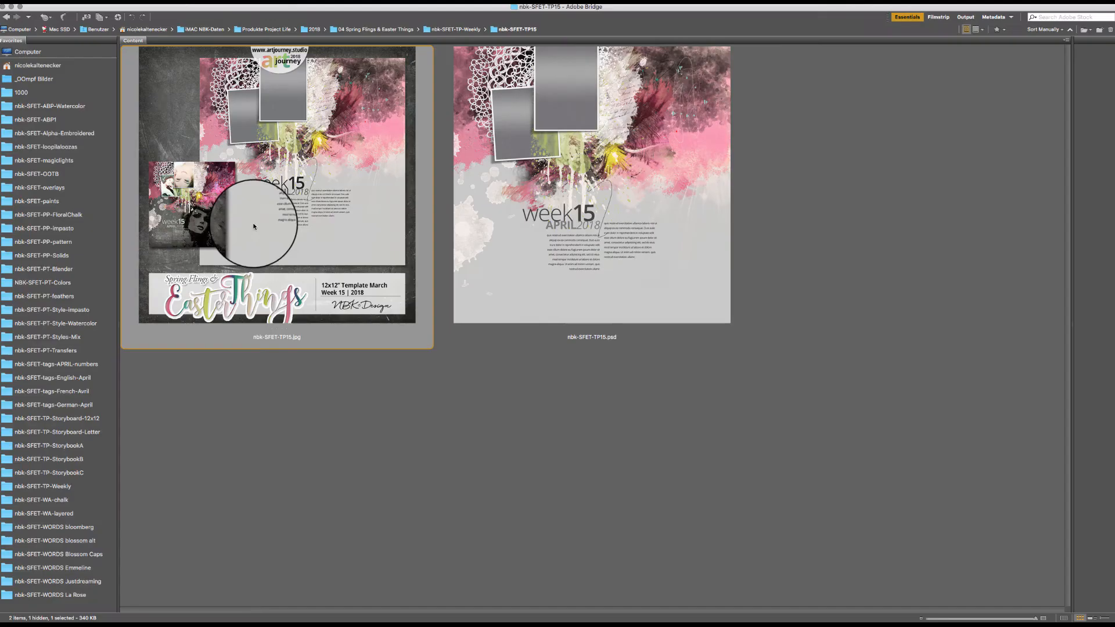
Step: Go to the nbk-SFET-TP16 folder and view the week 16 preview image nbk-SFET-TP16.jpg full screen
{"action": "left_click", "coordinate": [8, 18]}
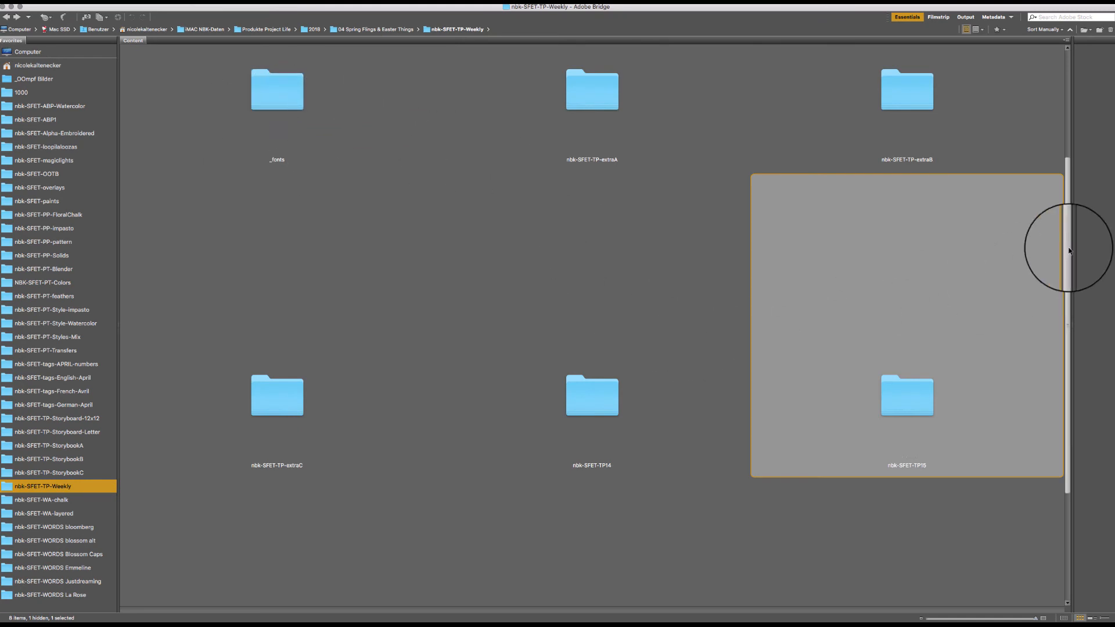
{"action": "left_click_drag", "start_coordinate": [1069, 250], "coordinate": [842, 415]}
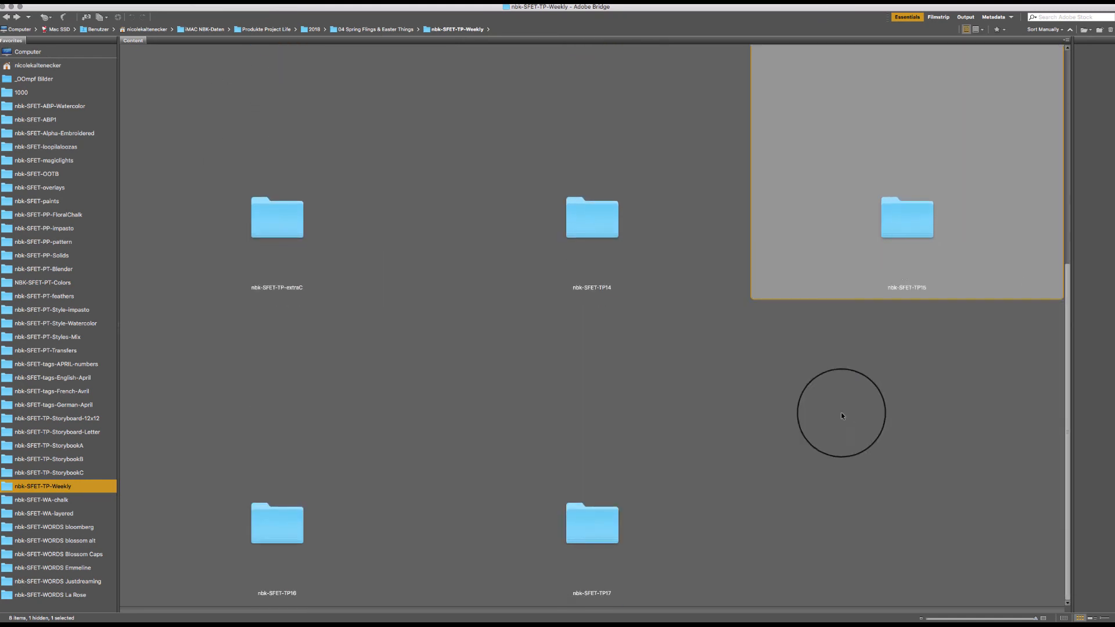
{"action": "double_click", "coordinate": [290, 515]}
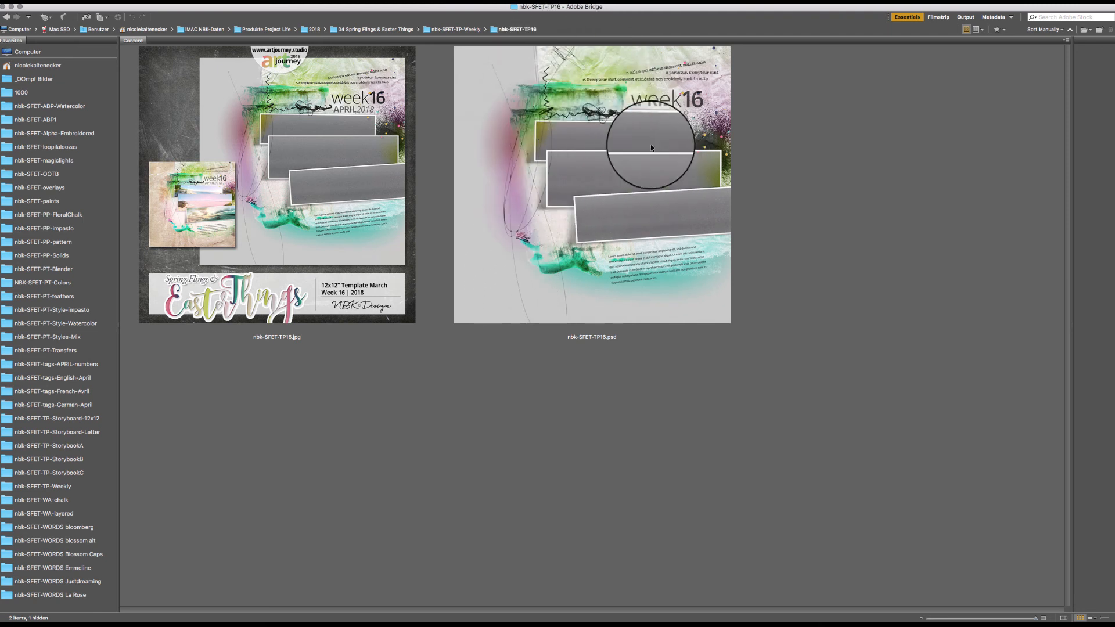
{"action": "left_click", "coordinate": [569, 167]}
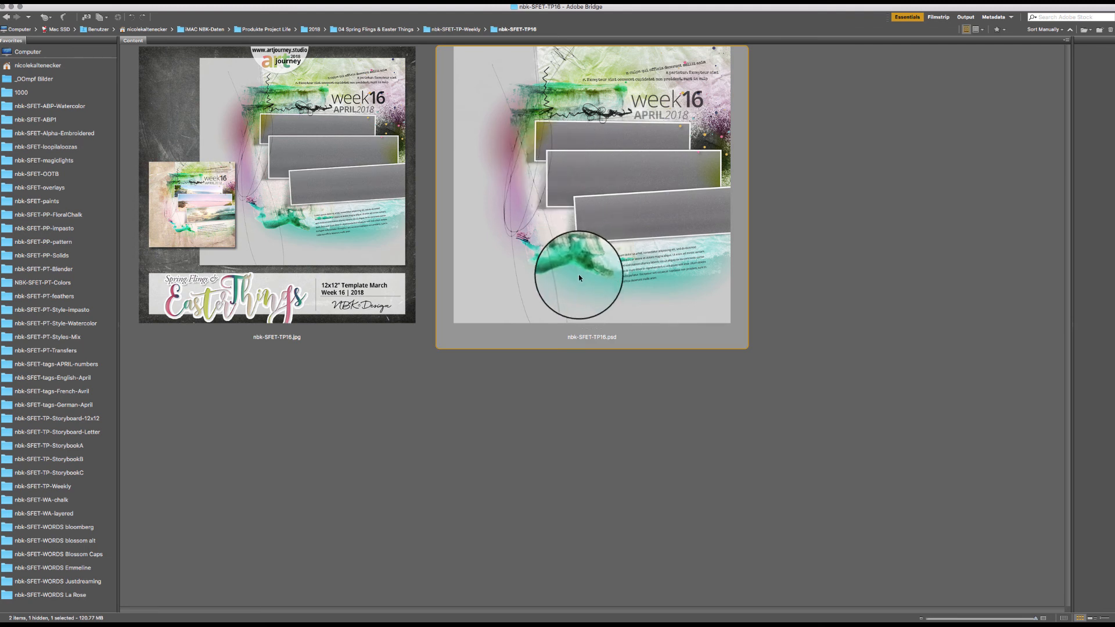
{"action": "left_click", "coordinate": [228, 248]}
{"action": "key", "text": "space"}
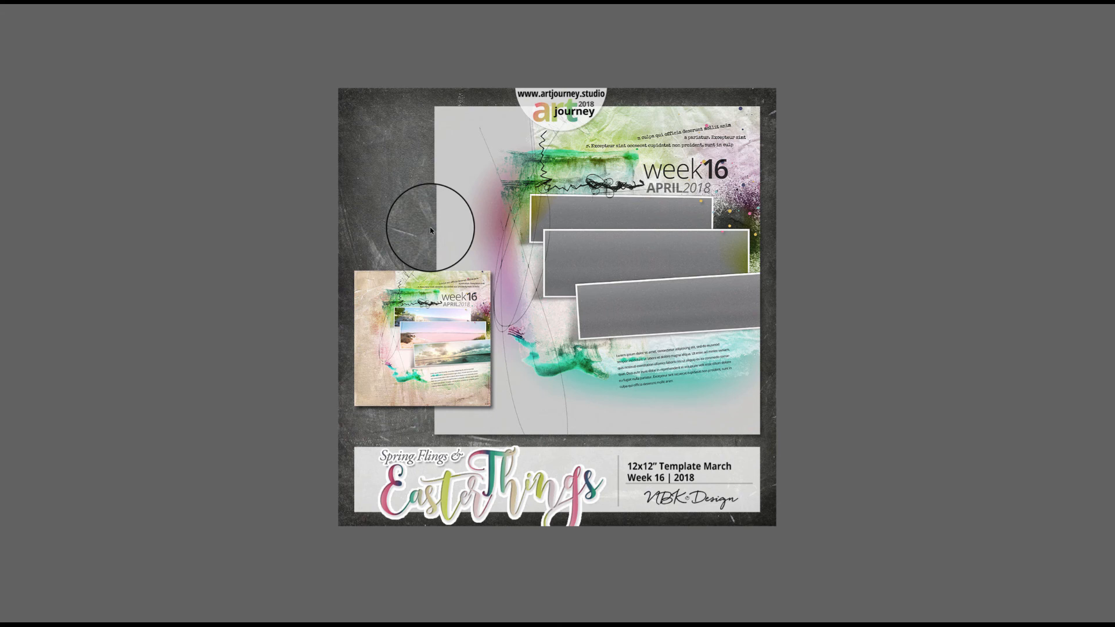
{"action": "key", "text": "space"}
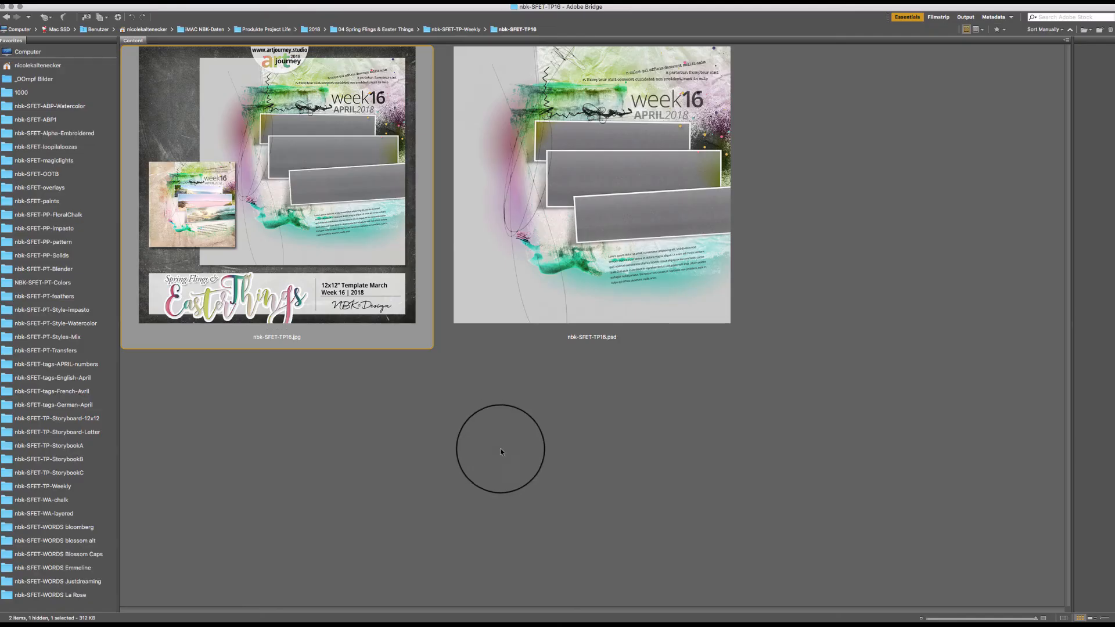
{"action": "left_click", "coordinate": [567, 418]}
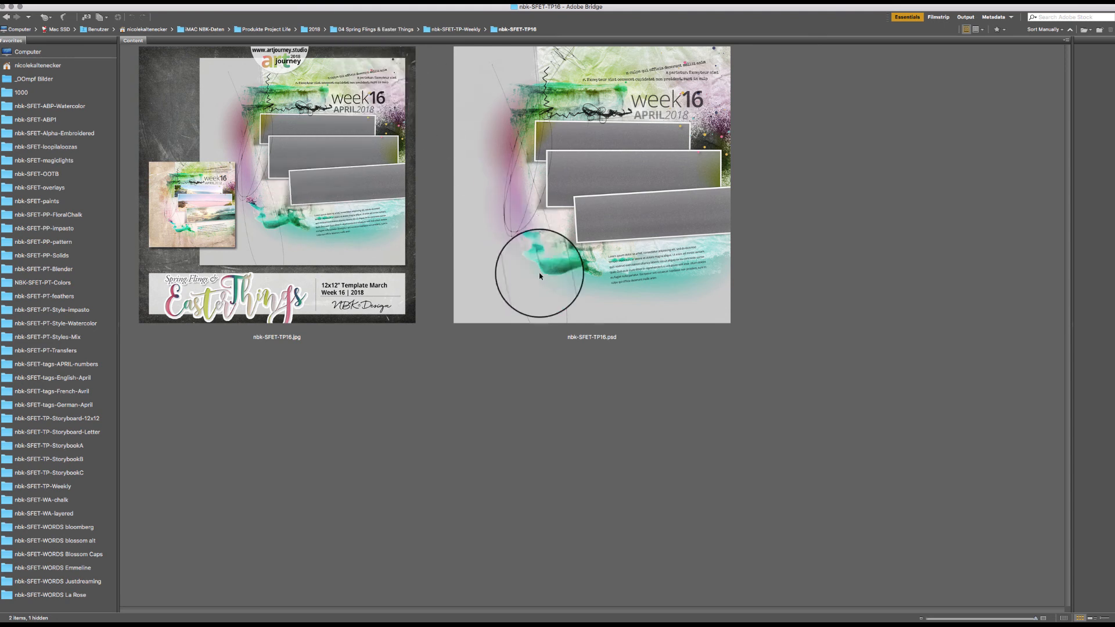
Step: Go to the nbk-SFET-TP17 folder and inspect the week 17 template nbk-SFET-TP17.psd full screen, enlarged at the dark mask
{"action": "left_click", "coordinate": [4, 16]}
{"action": "left_click", "coordinate": [595, 525]}
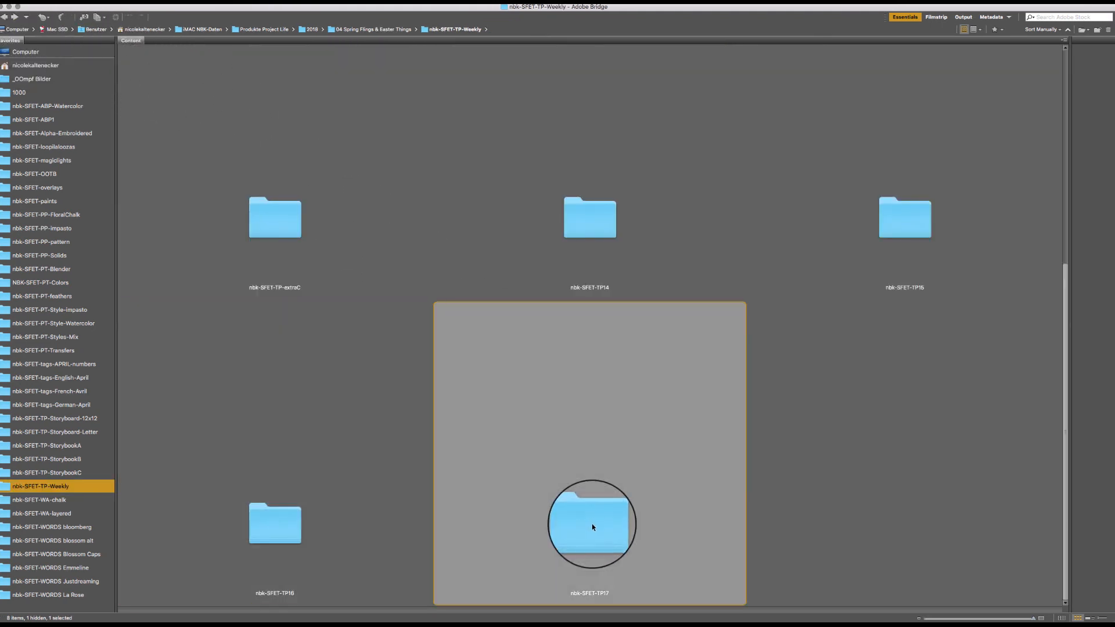
{"action": "double_click", "coordinate": [606, 534]}
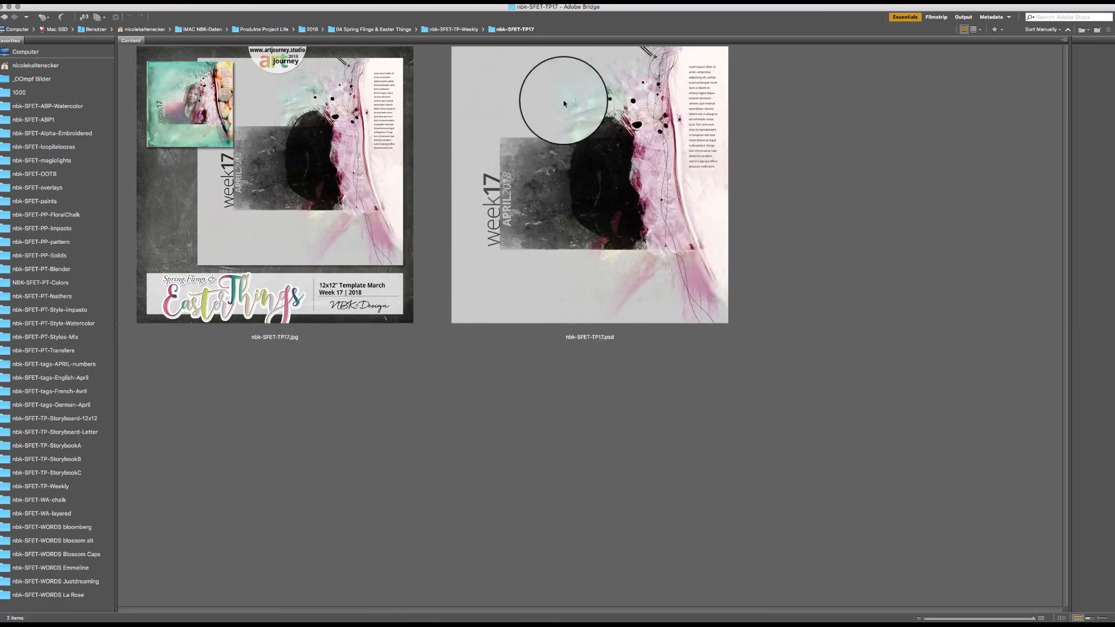
{"action": "left_click", "coordinate": [612, 93]}
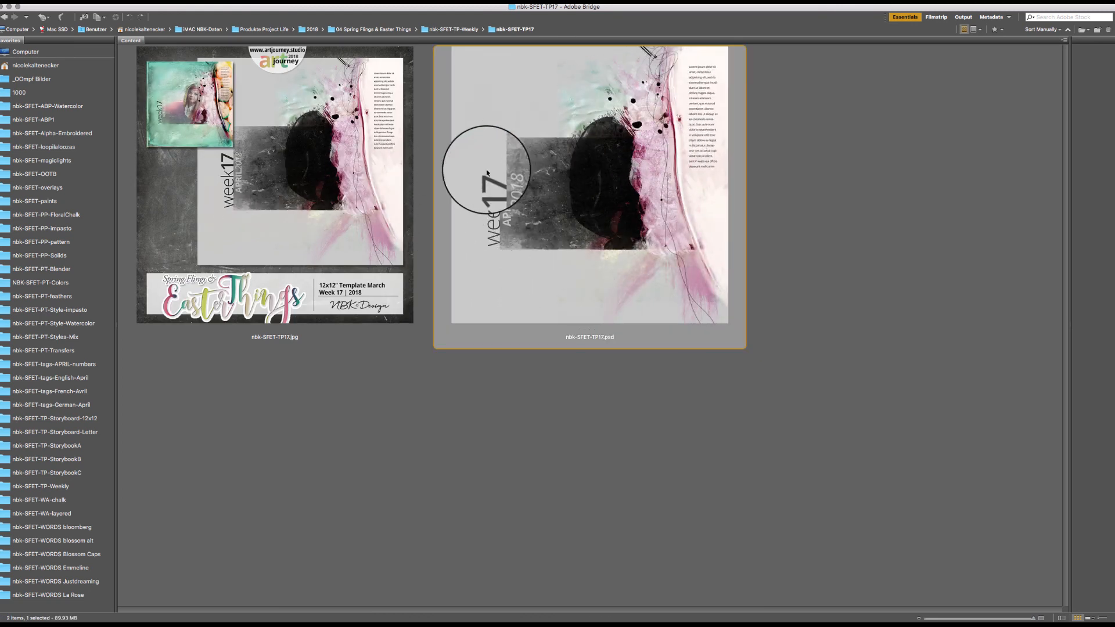
{"action": "key", "text": "space"}
{"action": "left_click", "coordinate": [585, 195]}
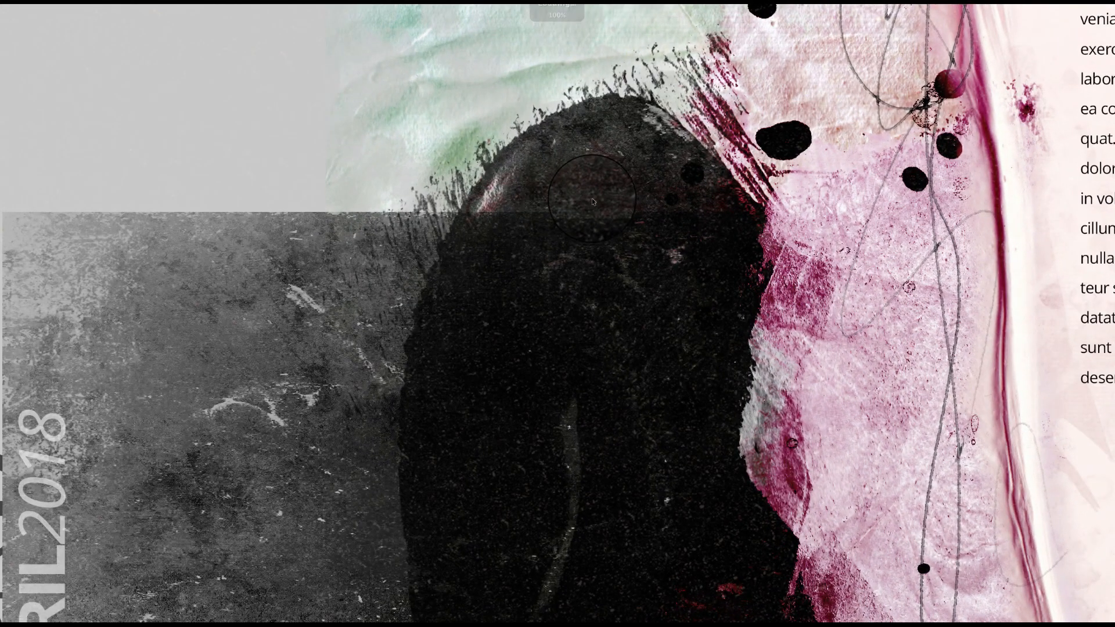
{"action": "key", "text": "space"}
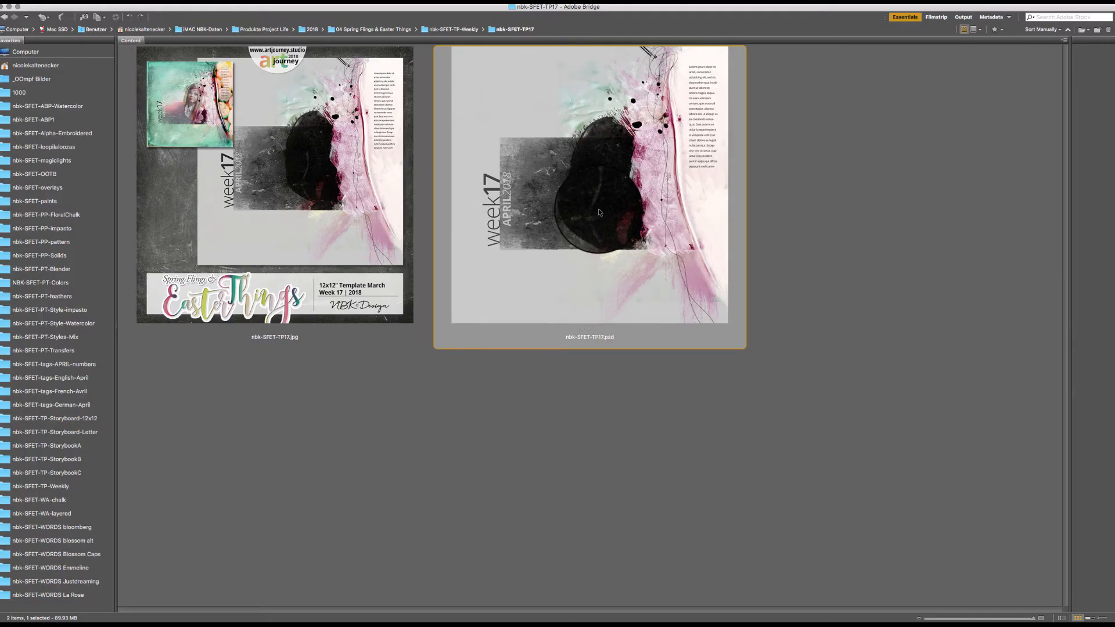
Step: Open nbk-SFET-TP17.psd in Photoshop and hide every layer above the crumbled paper layer
{"action": "double_click", "coordinate": [598, 211]}
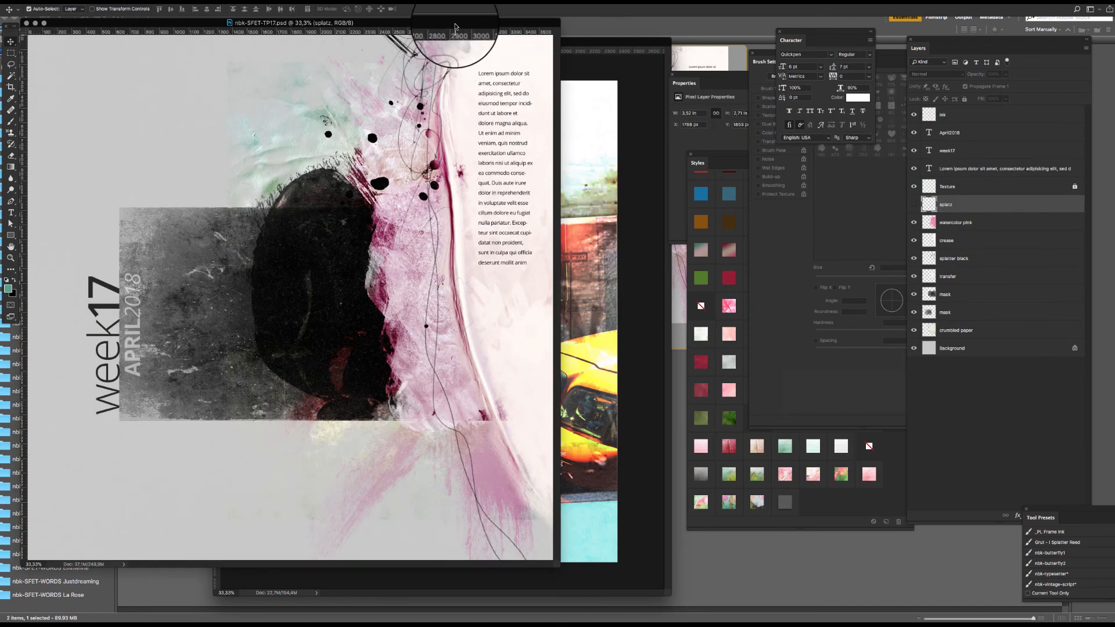
{"action": "left_click_drag", "start_coordinate": [457, 31], "coordinate": [550, 48]}
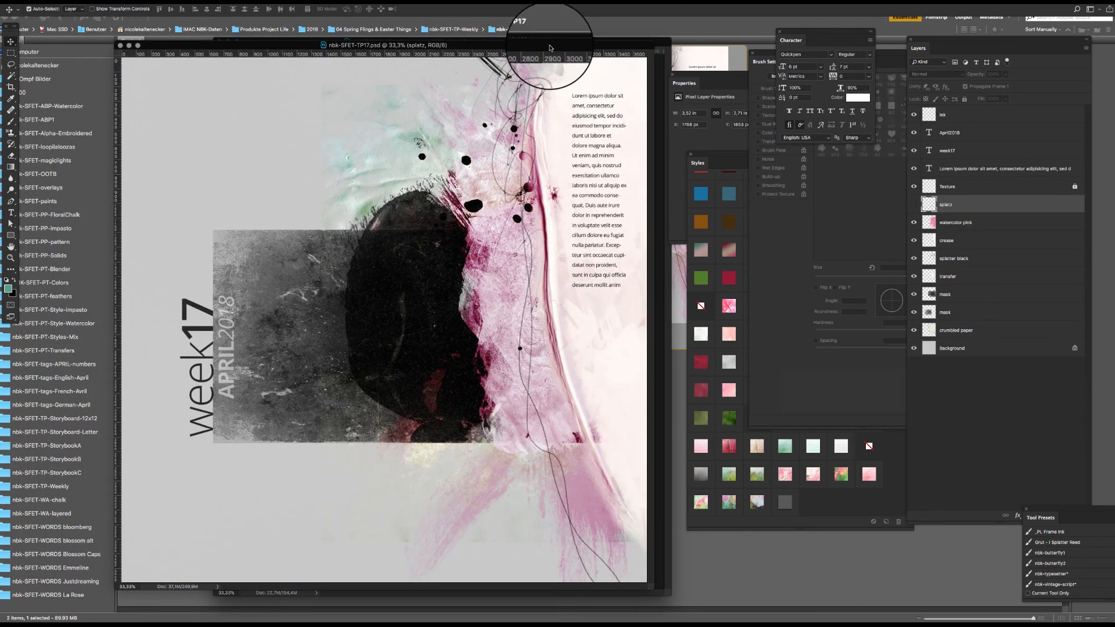
{"action": "left_click_drag", "start_coordinate": [912, 312], "coordinate": [907, 116]}
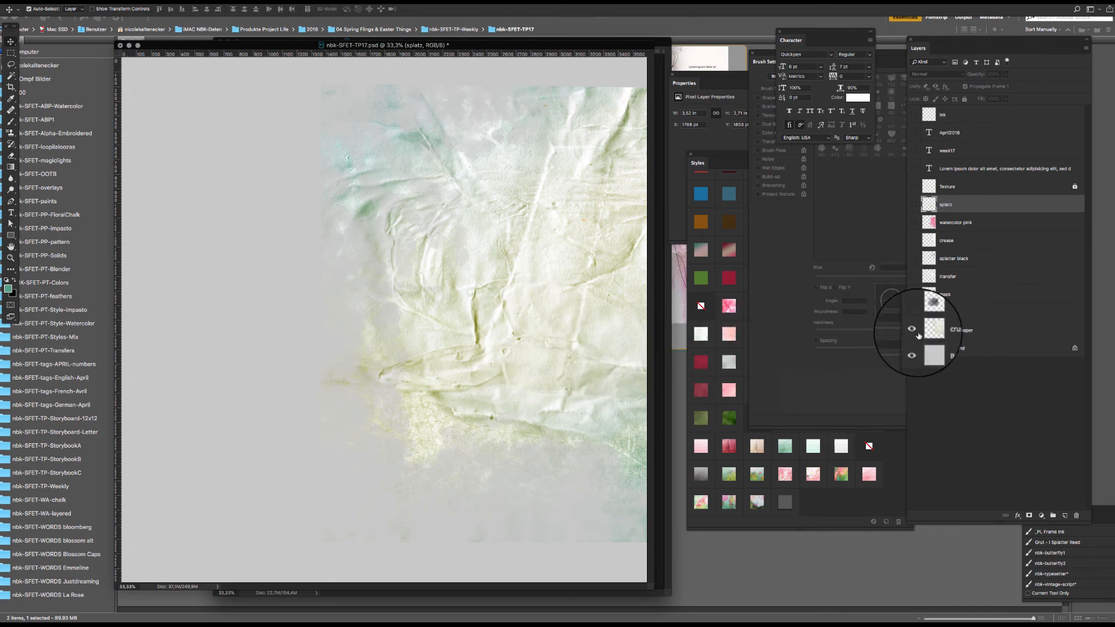
Step: Show the hidden layers one after another from the lower mask up through transfer, splatter black, crease, watercolor pink, splatz, texture, text and ink
{"action": "left_click", "coordinate": [913, 312]}
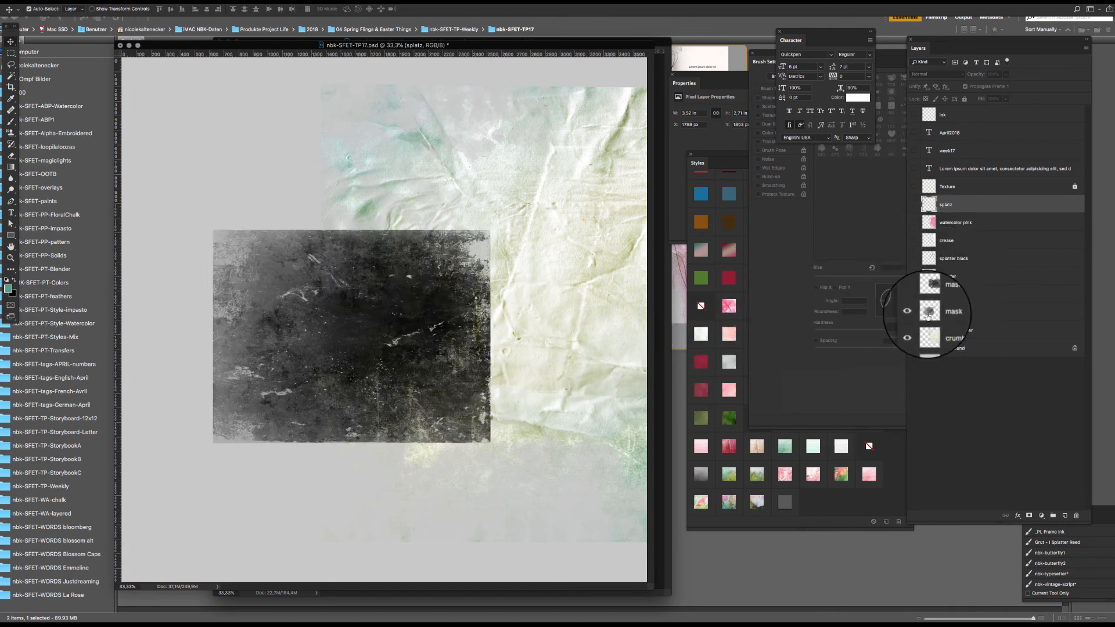
{"action": "left_click", "coordinate": [913, 294]}
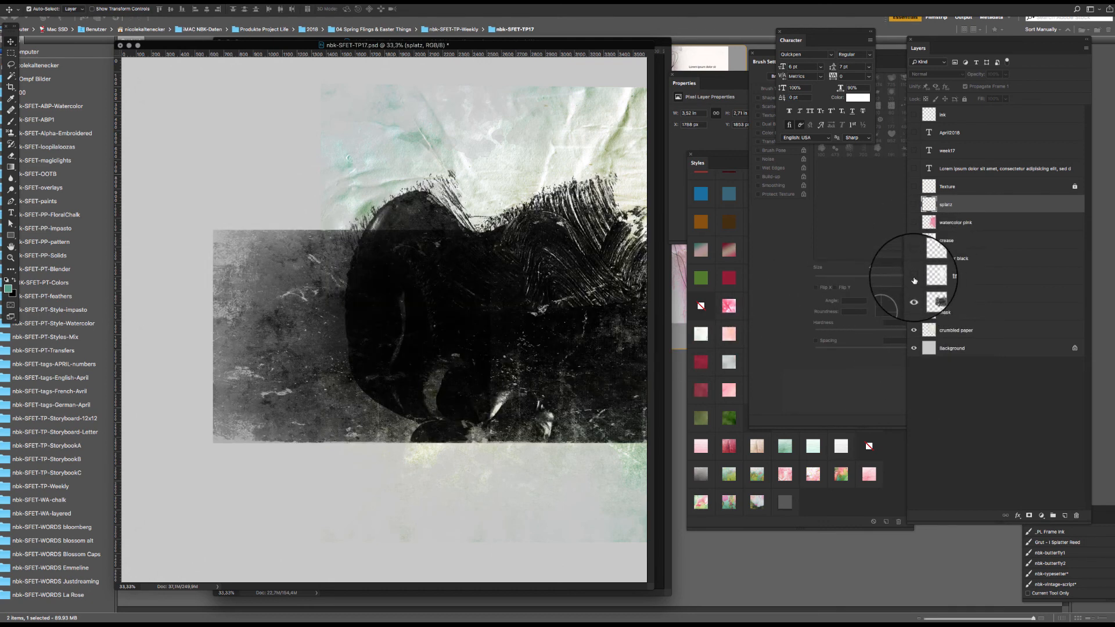
{"action": "left_click", "coordinate": [914, 281]}
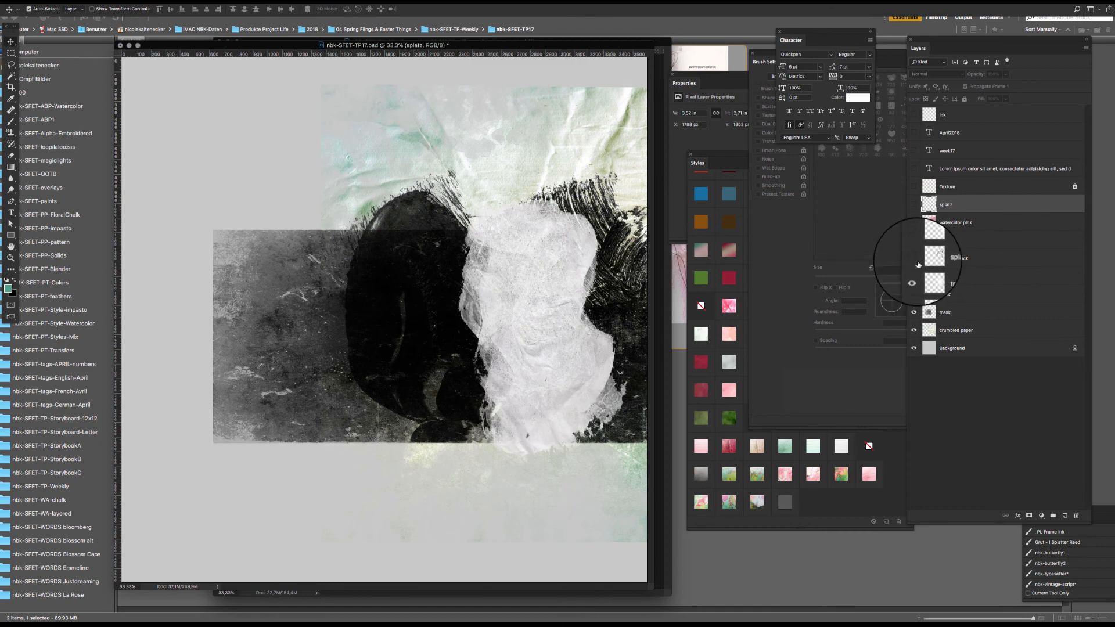
{"action": "left_click", "coordinate": [917, 259]}
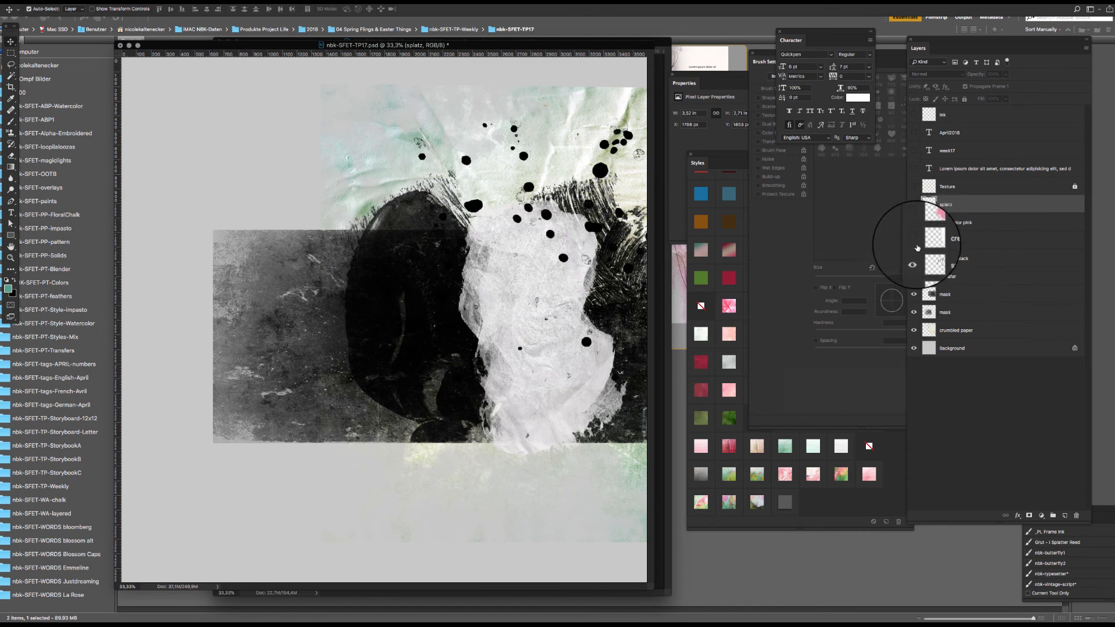
{"action": "left_click", "coordinate": [913, 242]}
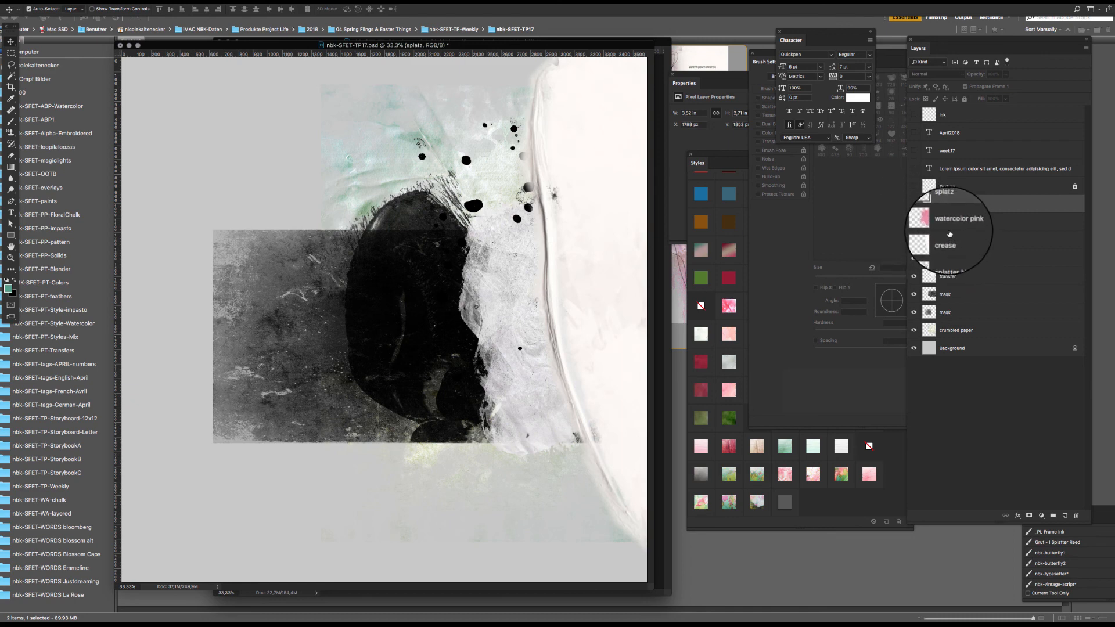
{"action": "left_click", "coordinate": [914, 223]}
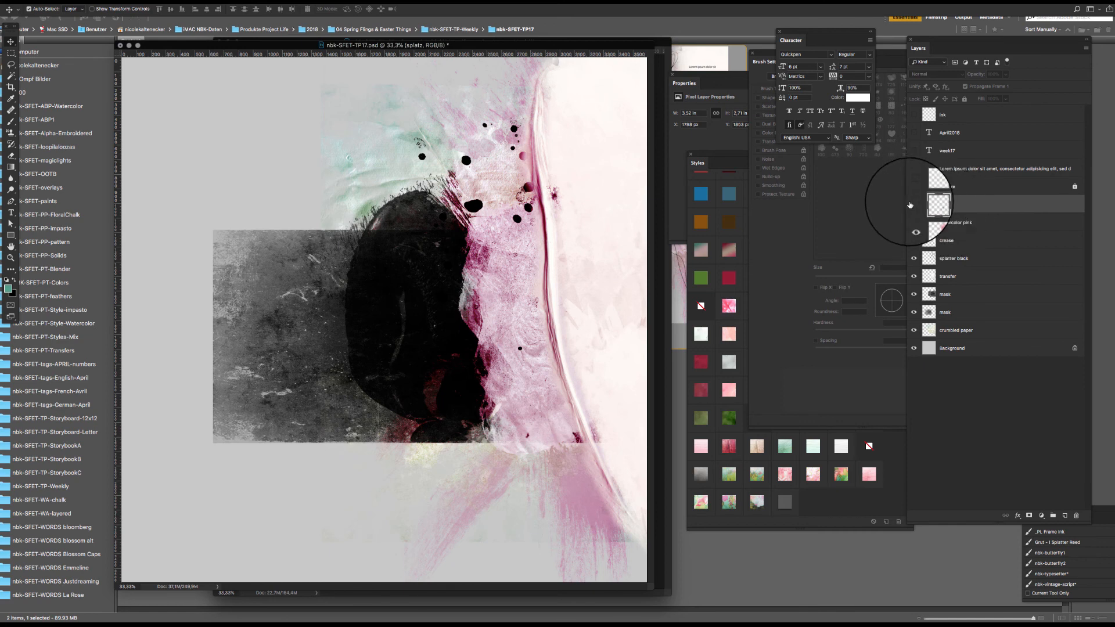
{"action": "left_click", "coordinate": [912, 205]}
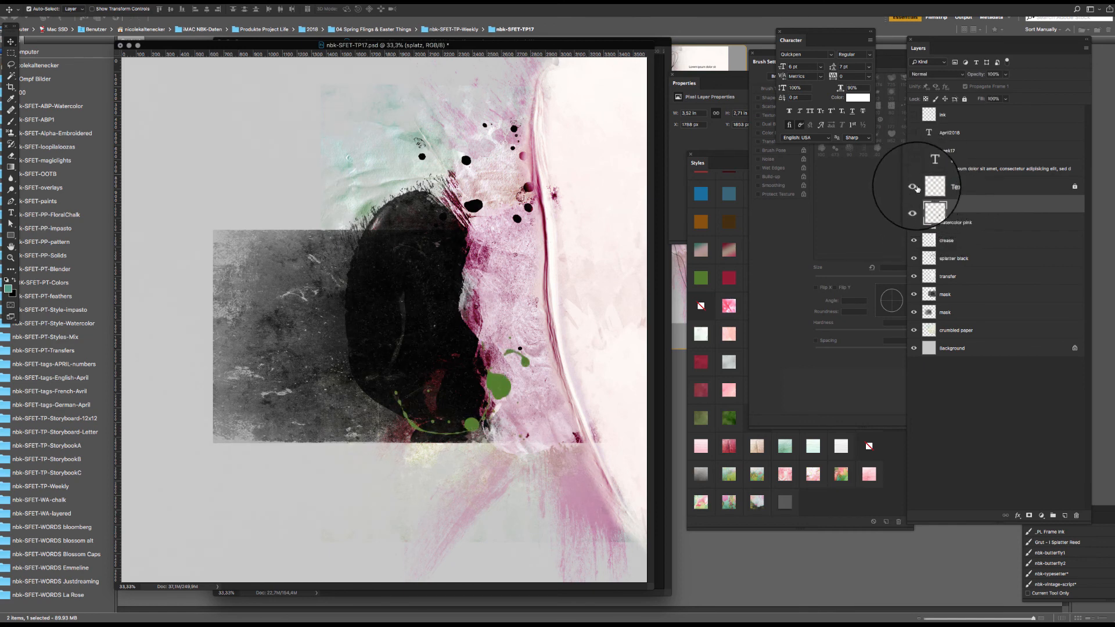
{"action": "left_click", "coordinate": [914, 117]}
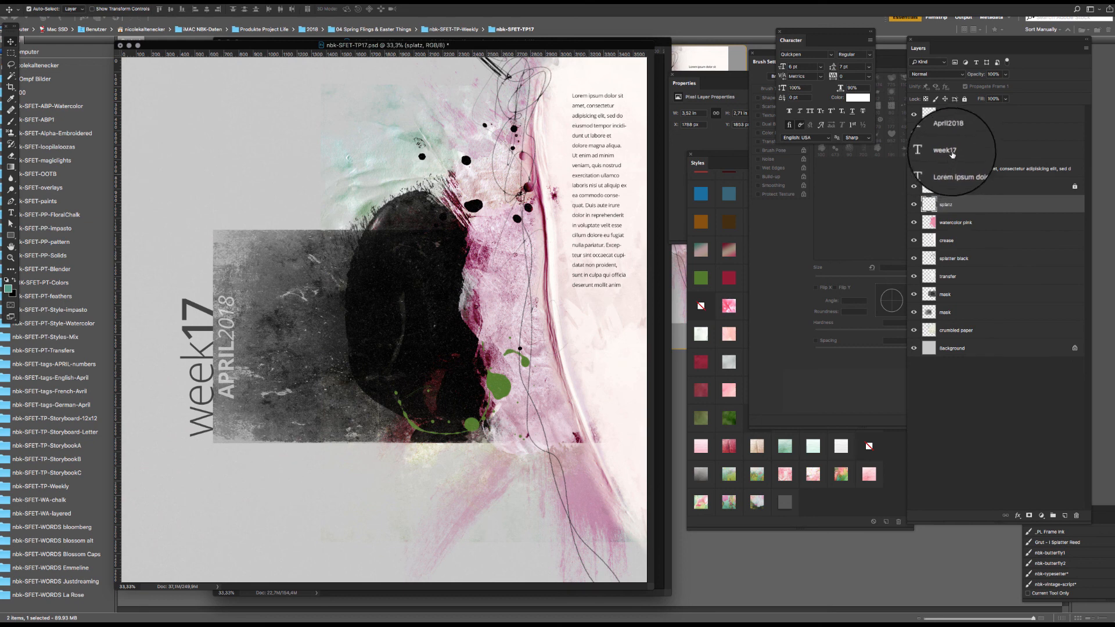
Step: Select the April2018 text layer to inspect it, and return to the nbk-SFET-TP17 folder in Adobe Bridge
{"action": "left_click", "coordinate": [969, 137]}
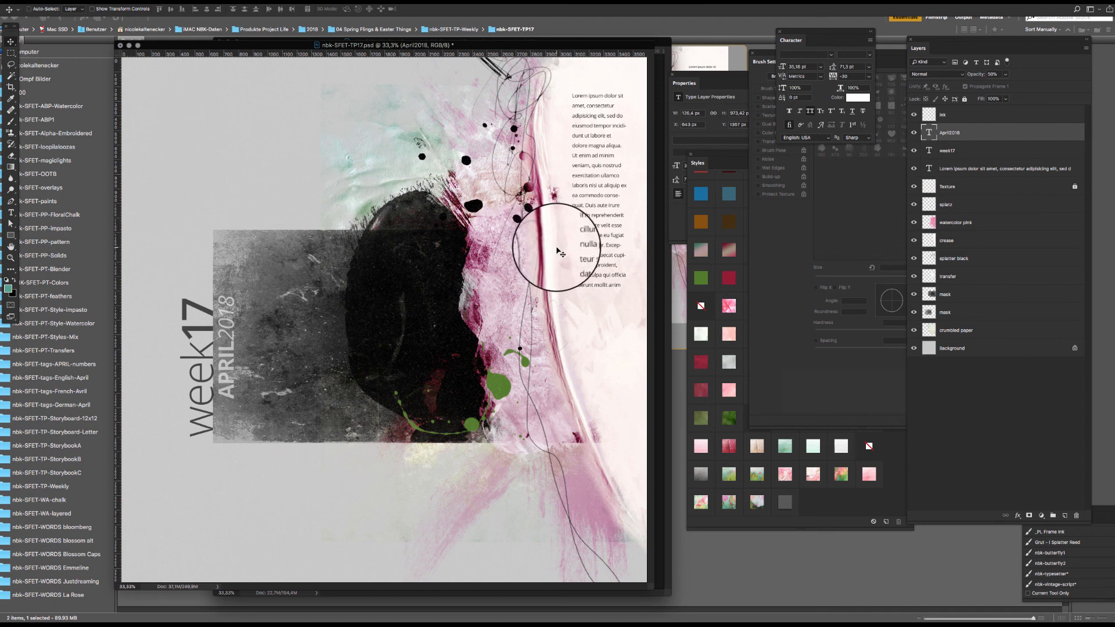
{"action": "left_click", "coordinate": [728, 569]}
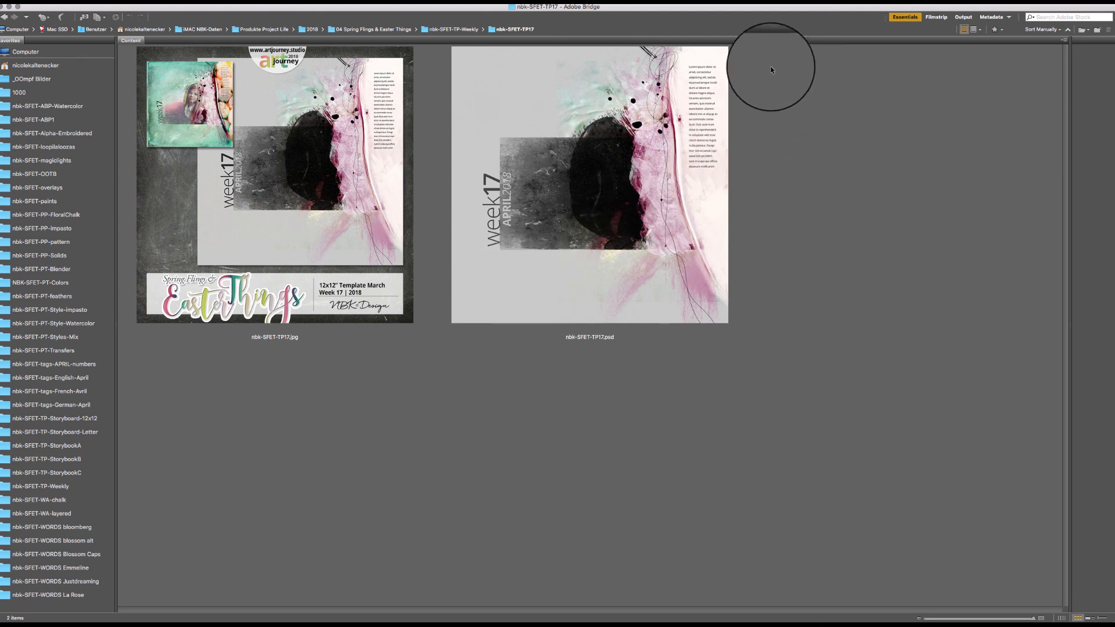
{"action": "left_click", "coordinate": [781, 3]}
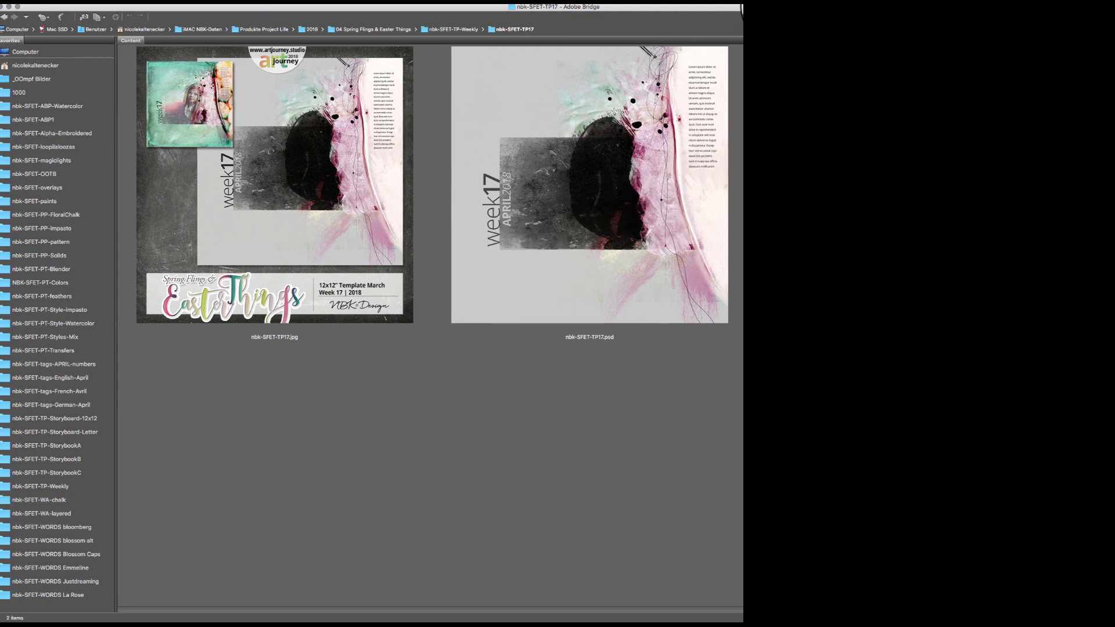